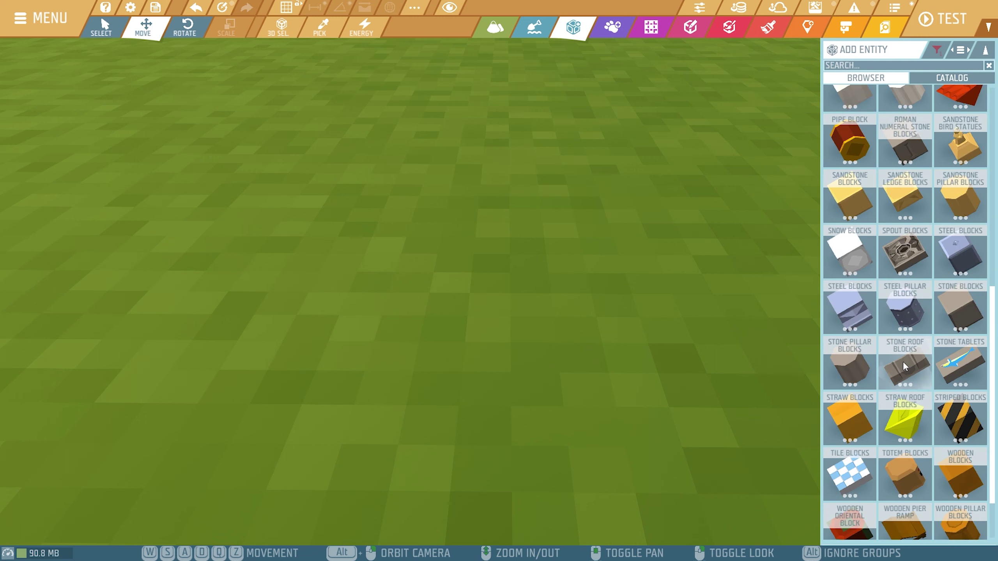
- Choose the four-unit-long bar from Wooden Blocks and rotate it upright for placement
left_click(960, 481)
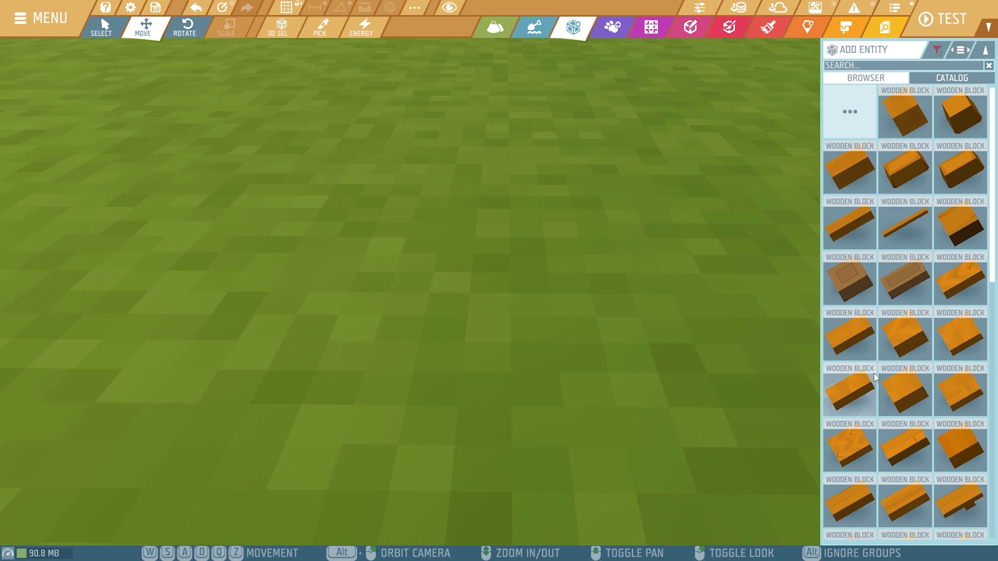
left_click(870, 230)
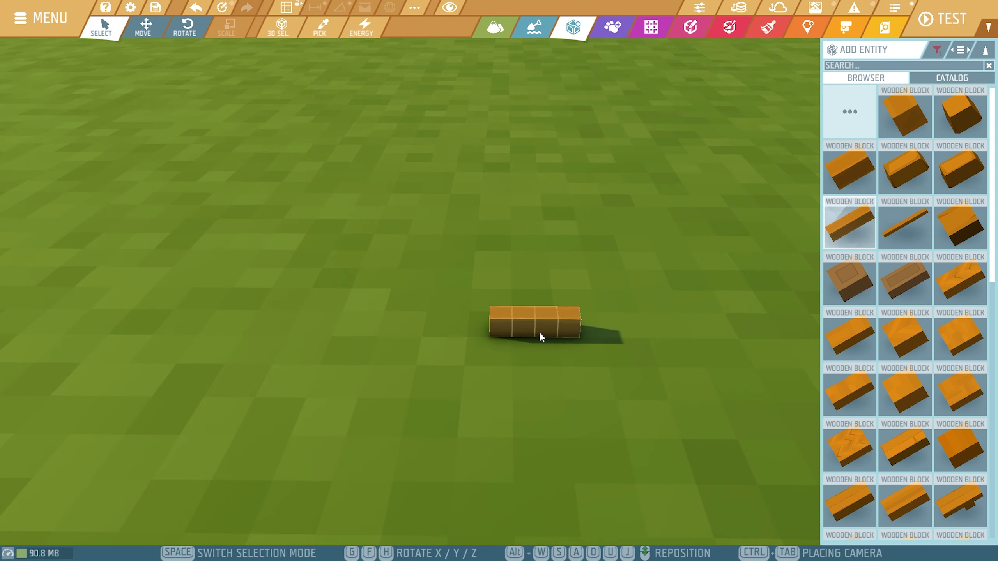
key("f")
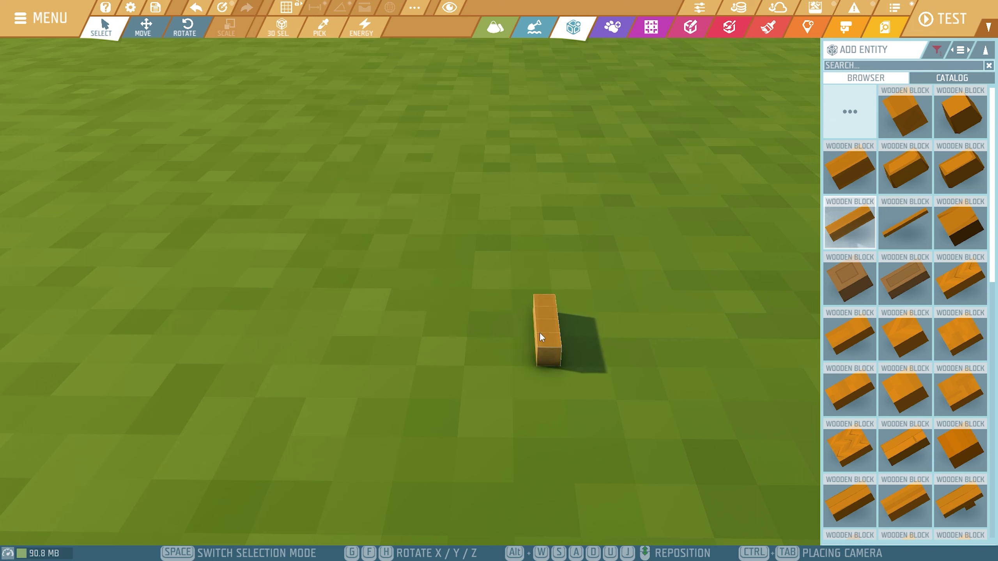
key("f")
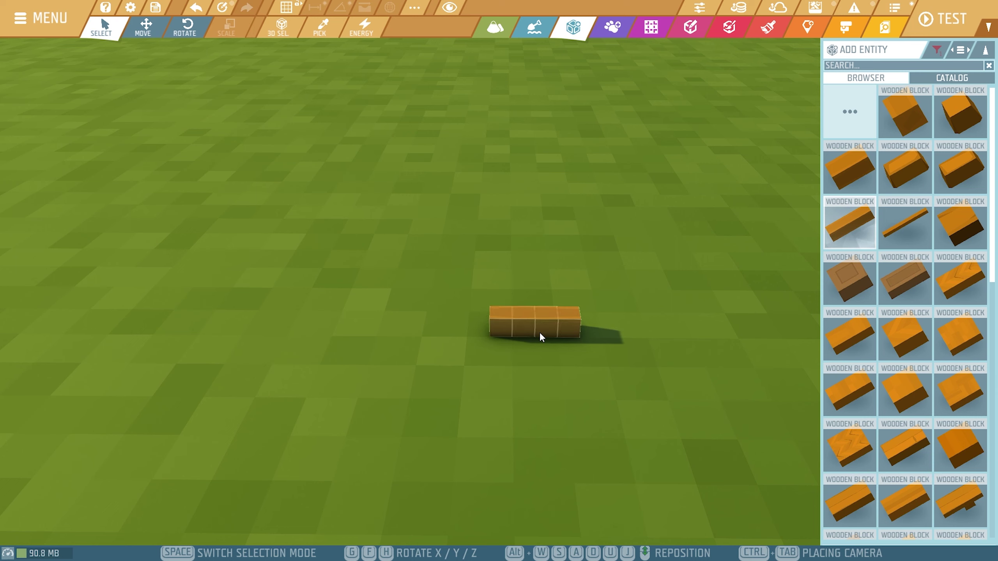
key("h")
key("h")
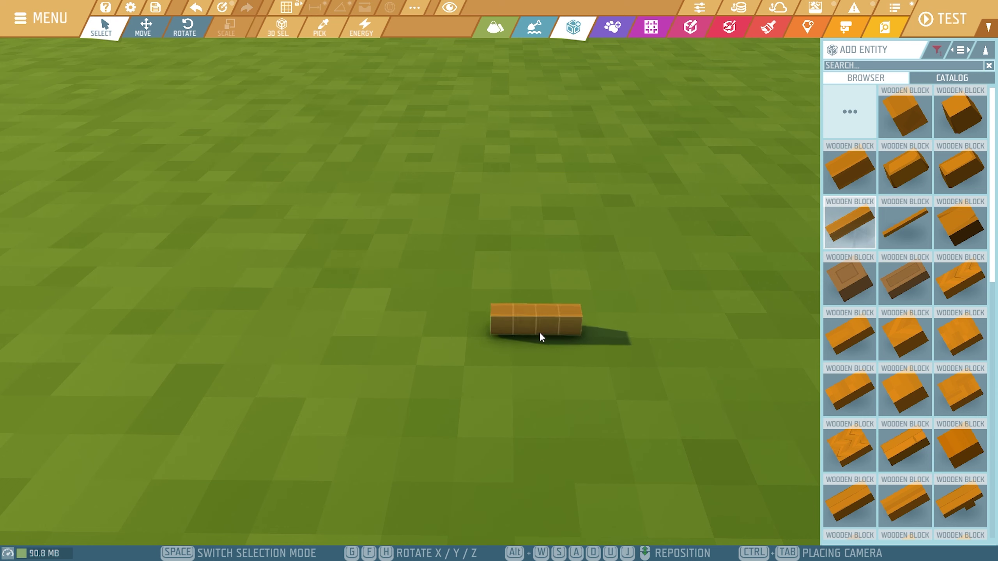
key("h")
key("h")
key("f")
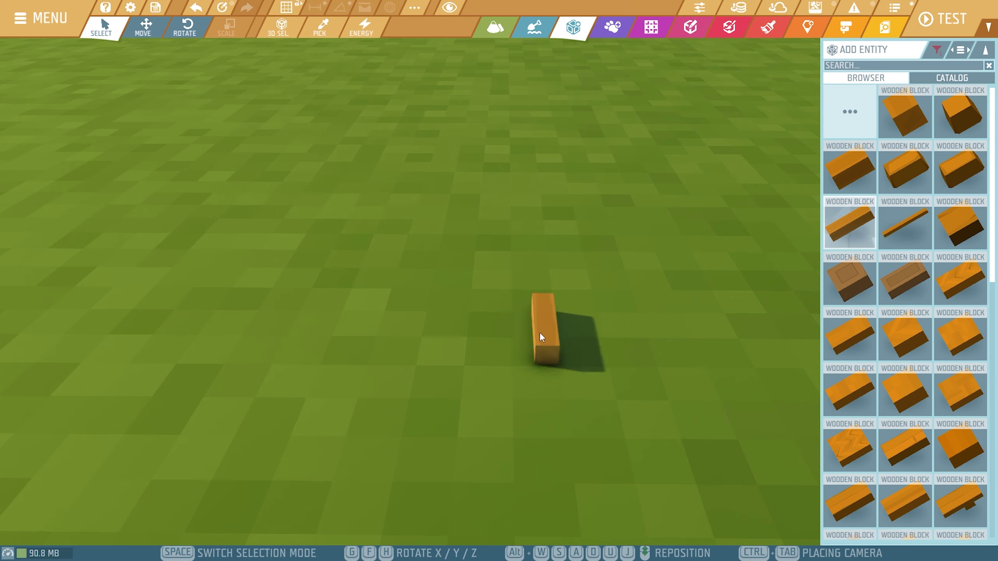
key("g")
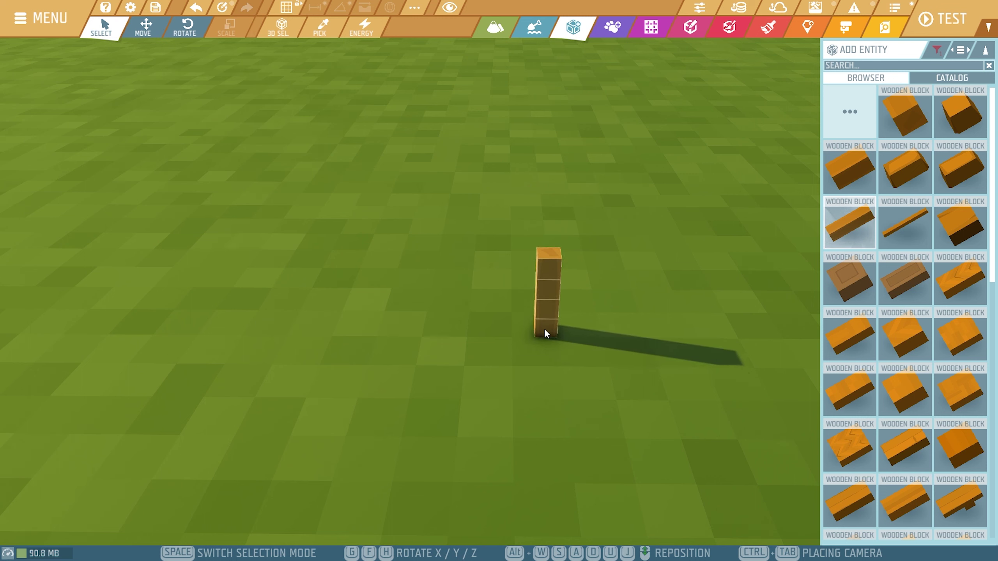
- Place three upright wooden bars: two posts at X 6.375 and 7.125, and one in front between them at X 6.75
left_click(545, 328)
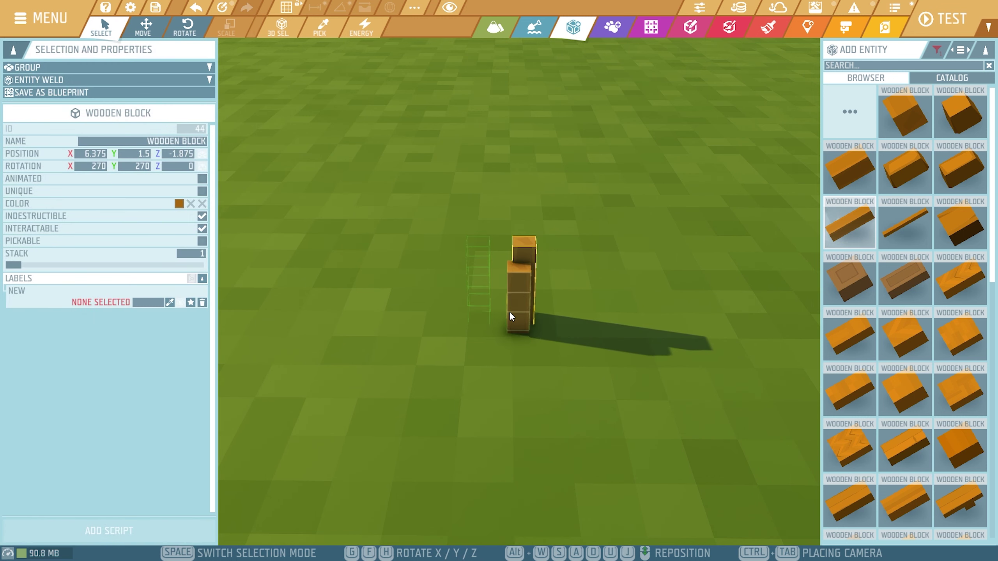
left_click(475, 318)
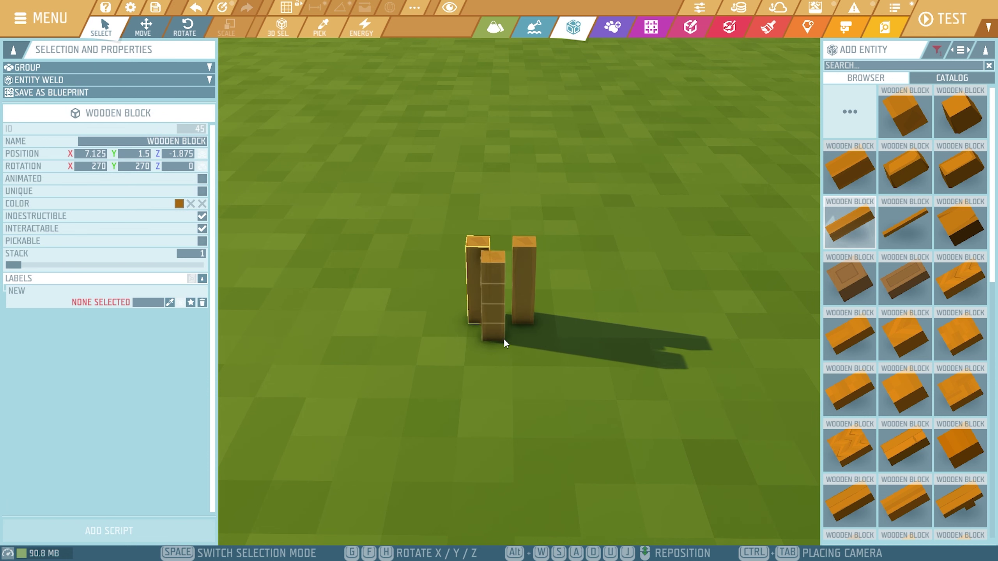
left_click(502, 335)
- Rotate the front middle bar into a slanted position with rotation 25.35, 0, 270
key("space")
key("w")
key("space")
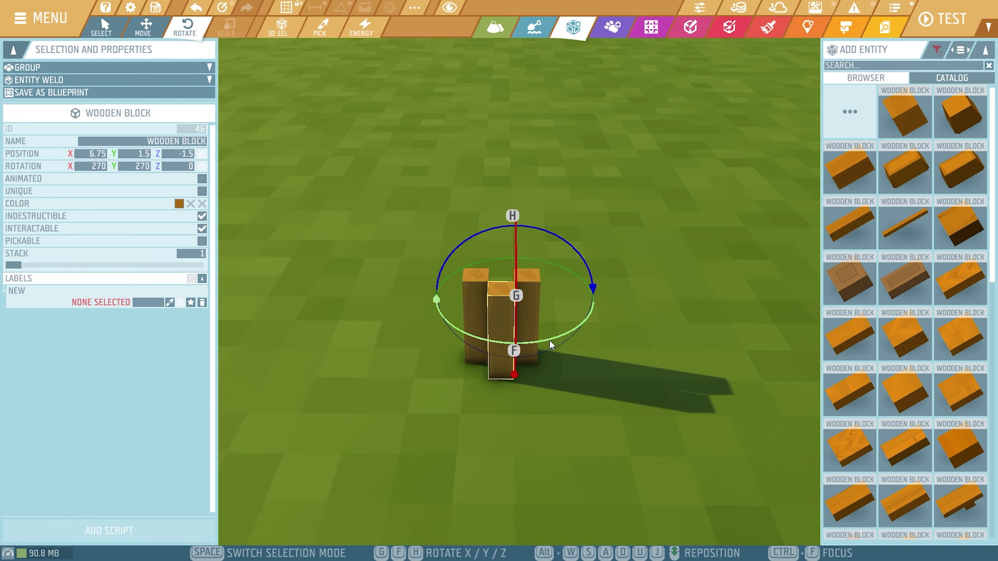
left_click_drag(517, 294, 595, 332)
key("a")
right_click_drag(595, 332, 780, 327)
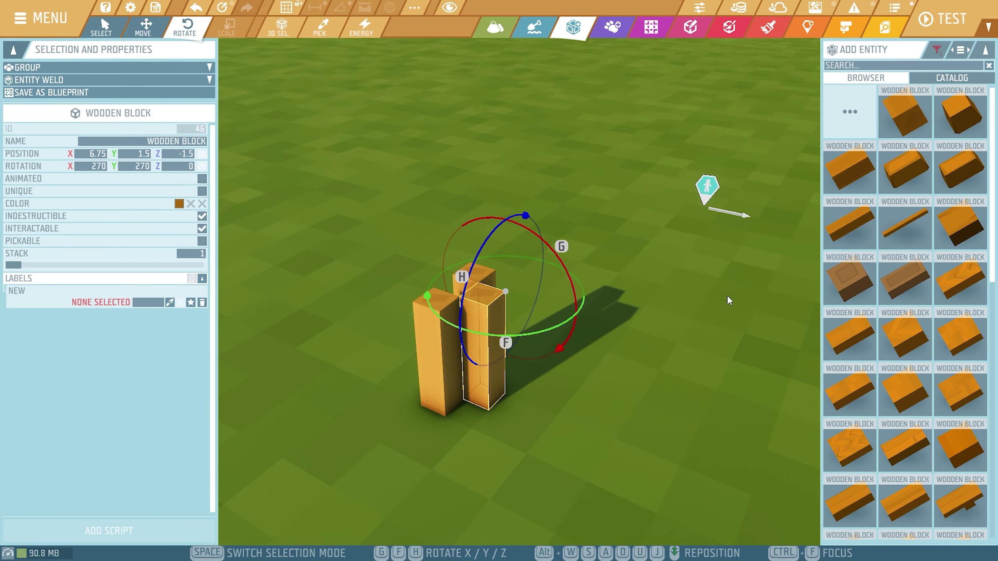
key("f")
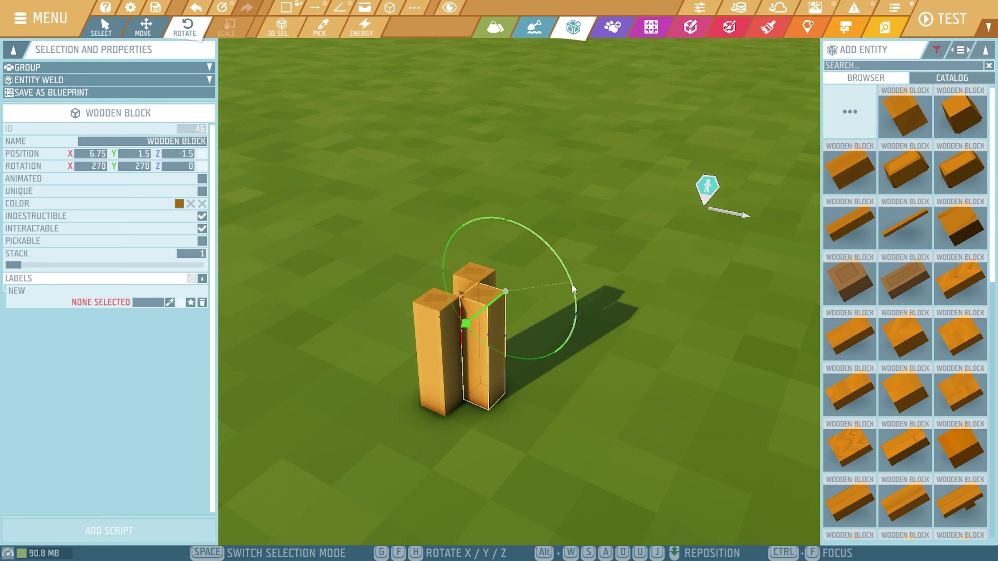
left_click_drag(572, 284, 498, 433)
- Move the slanted bar down and back between the two posts, to Y 0.676 and Z -1.891
key("space")
key("space")
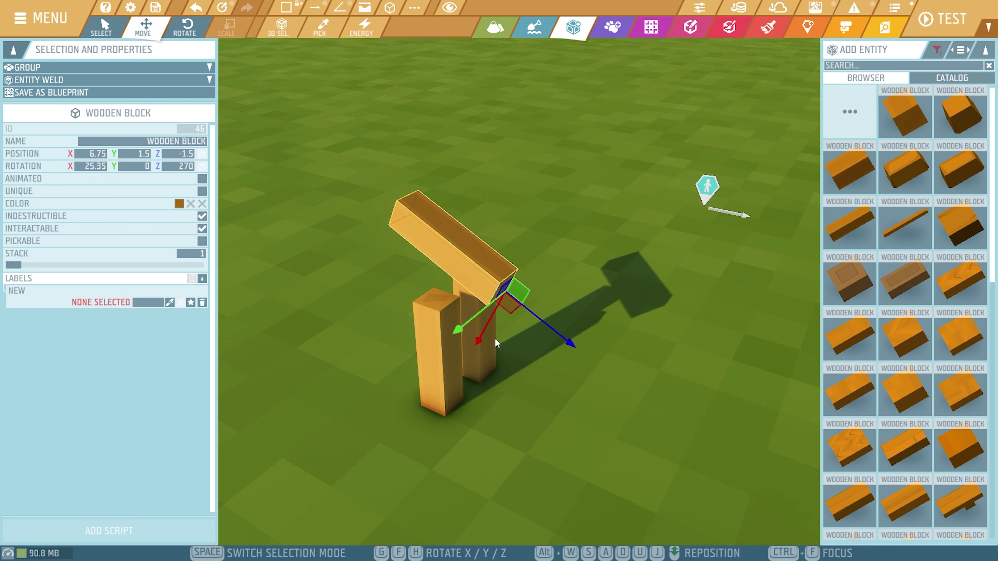
left_click_drag(497, 342, 468, 304)
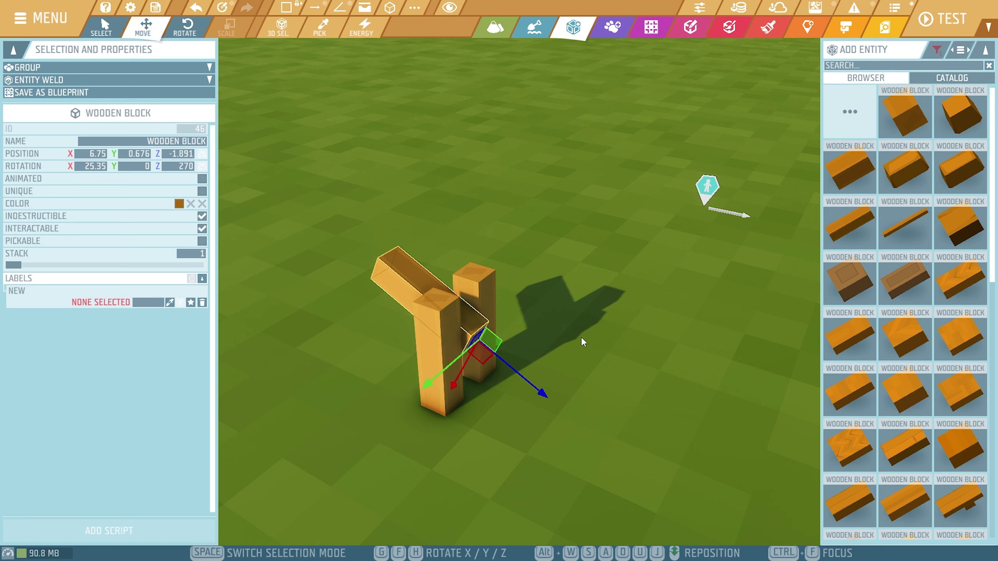
- Move the outer post away from the slanted bar to X 7.5, widening the gap between the posts
key("d")
right_click_drag(609, 306, 520, 306)
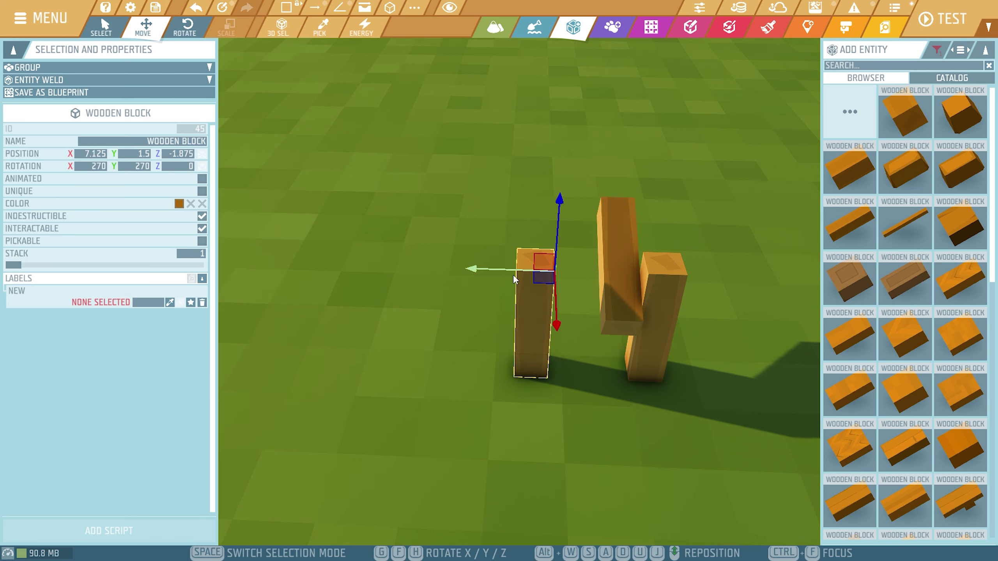
key("x")
left_click_drag(513, 274, 528, 281)
- Duplicate the slanted bar sideways and place the copy flush beside it at X 7.125
left_click(599, 372)
left_click(635, 320)
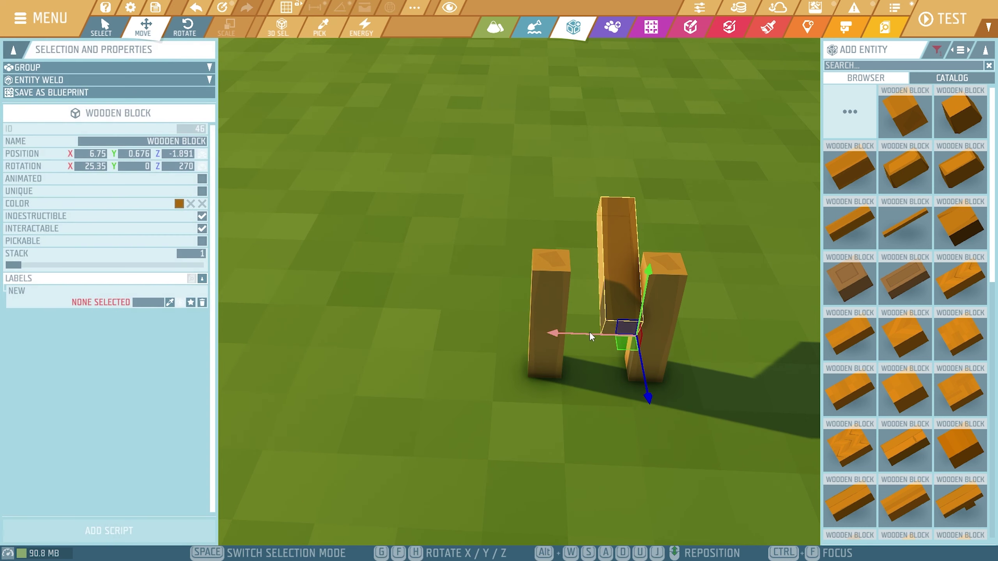
left_click_drag(589, 332, 592, 331)
left_click_drag(577, 334, 544, 333)
key("a")
right_click_drag(681, 379, 770, 370)
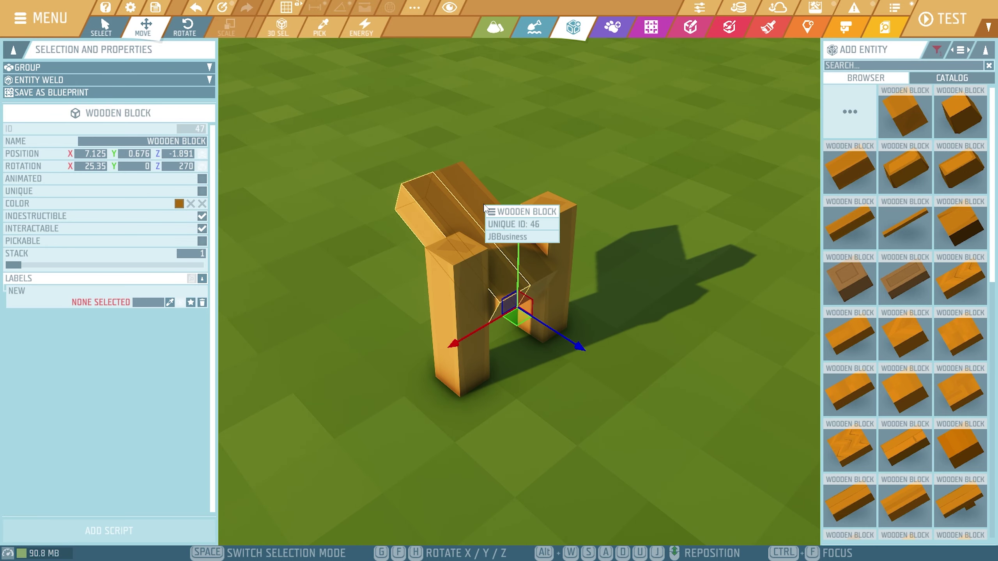
- Try to duplicate the two slanted bars straight upward, with the copies at Y 0.75
left_click(485, 207)
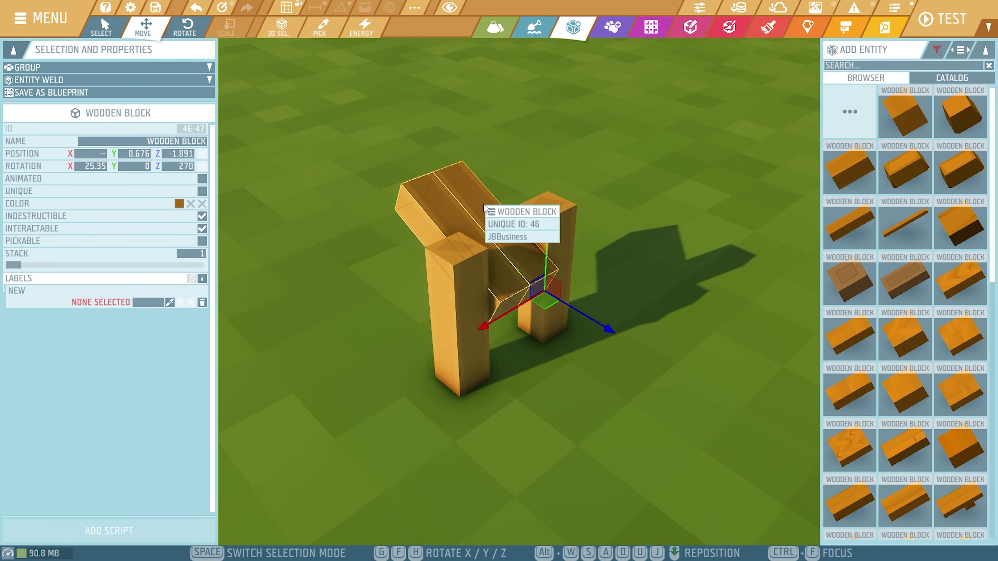
left_click(462, 196, "ctrl")
left_click(442, 212)
left_click(470, 194, "ctrl")
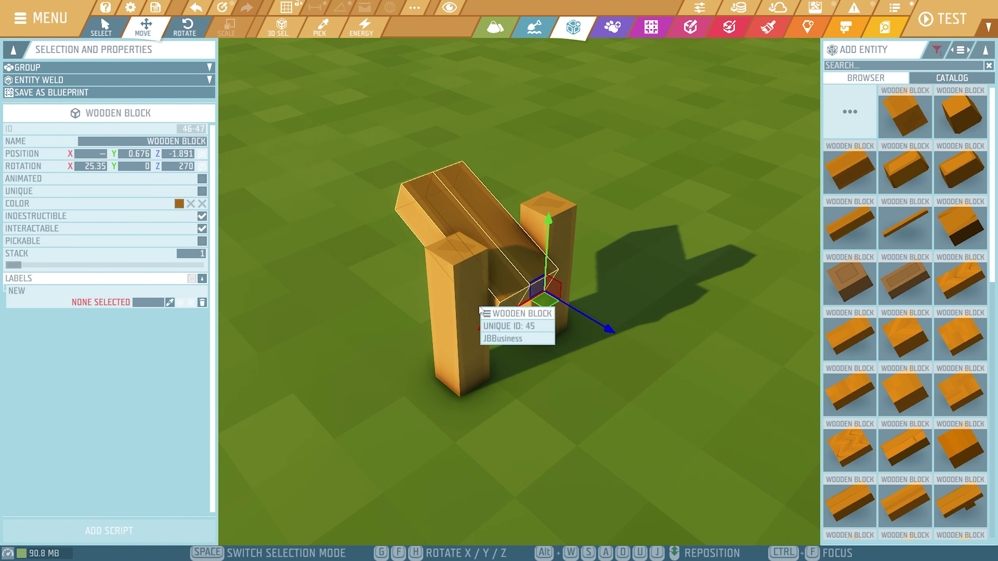
right_click_drag(517, 325, 559, 317)
key("w")
key("a")
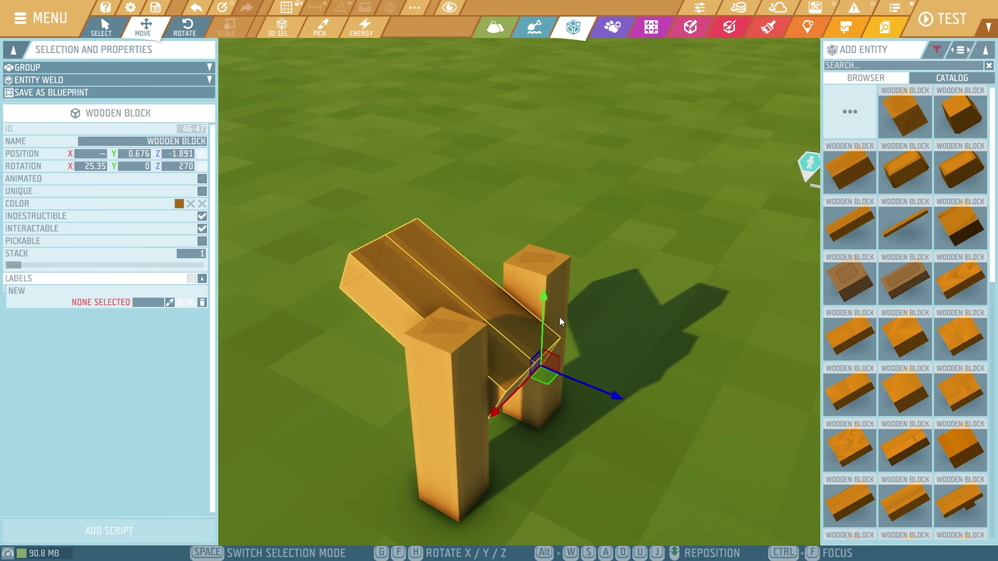
left_click_drag(545, 307, 561, 299, "shift")
key("a")
right_click_drag(627, 354, 668, 377)
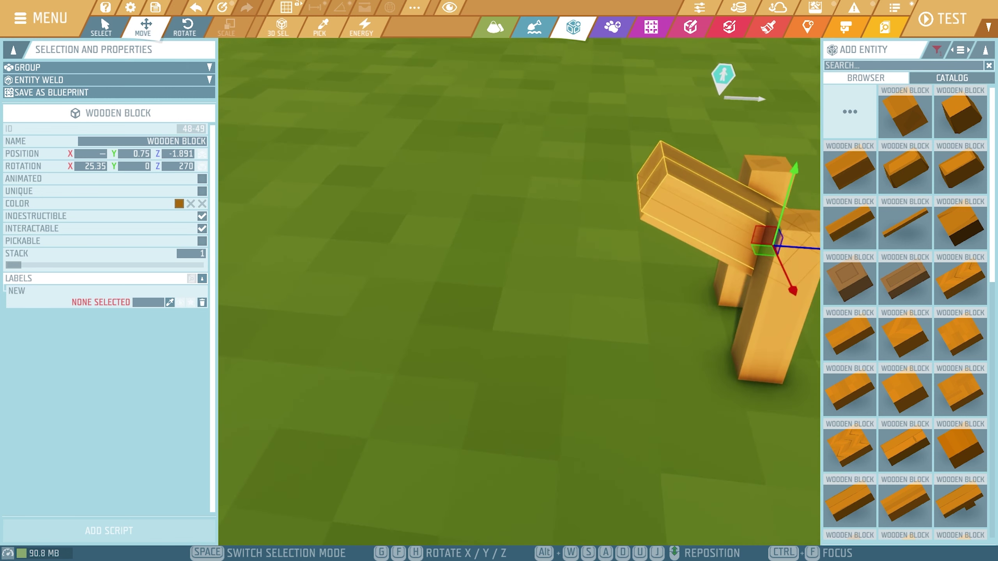
right_click_drag(637, 272, 646, 254)
key("d")
right_click_drag(568, 324, 527, 323)
key("Escape")
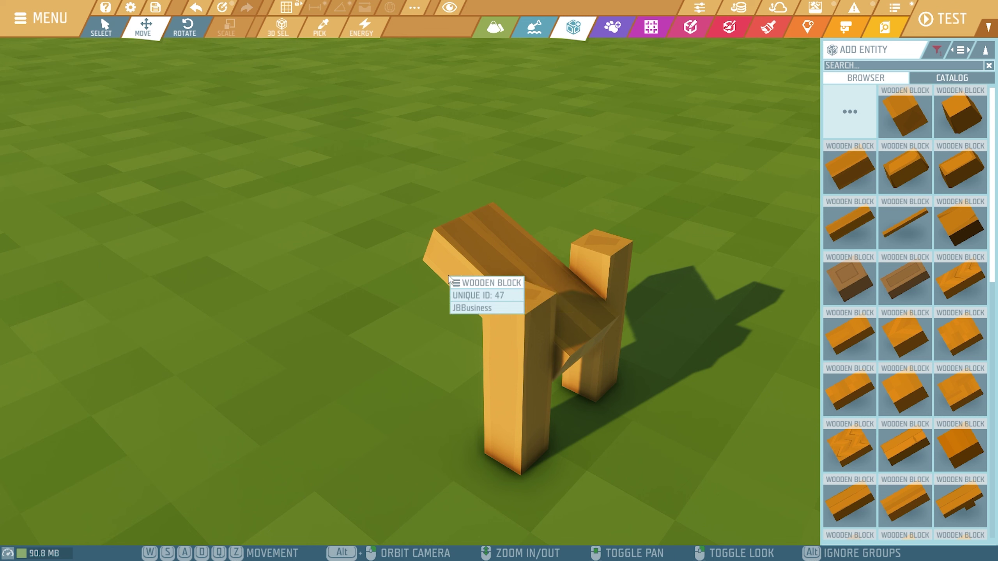
- Switch the slanted pair's move axes to the bars' own orientation and delete the outer upright post
left_click(542, 258)
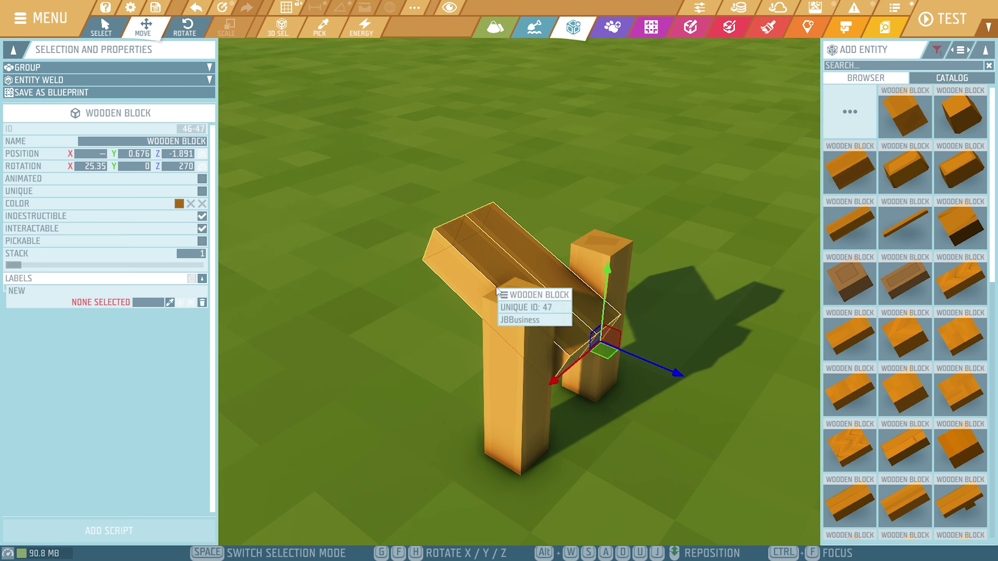
key("x")
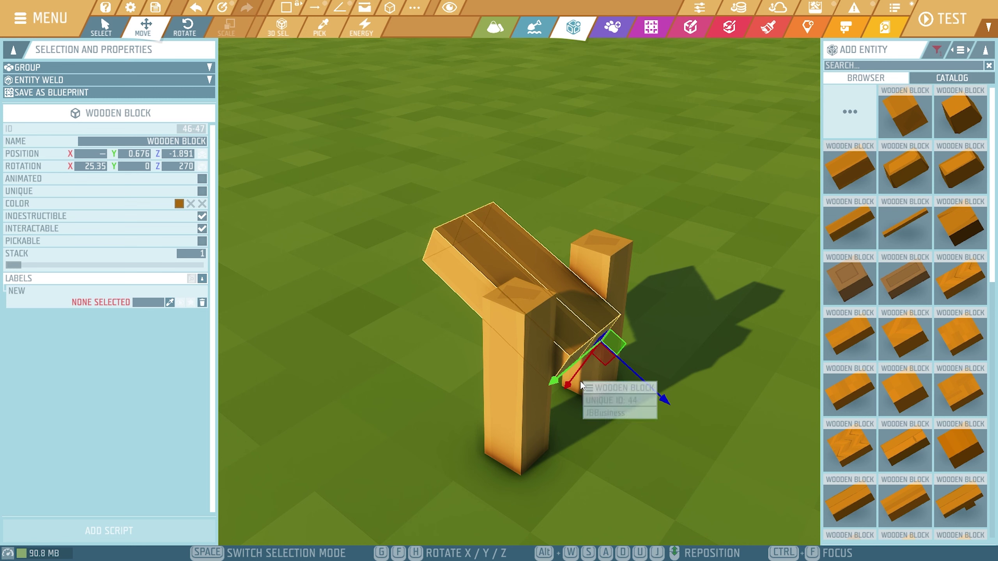
key("w")
right_click_drag(630, 397, 636, 405)
key("s")
left_click(408, 417)
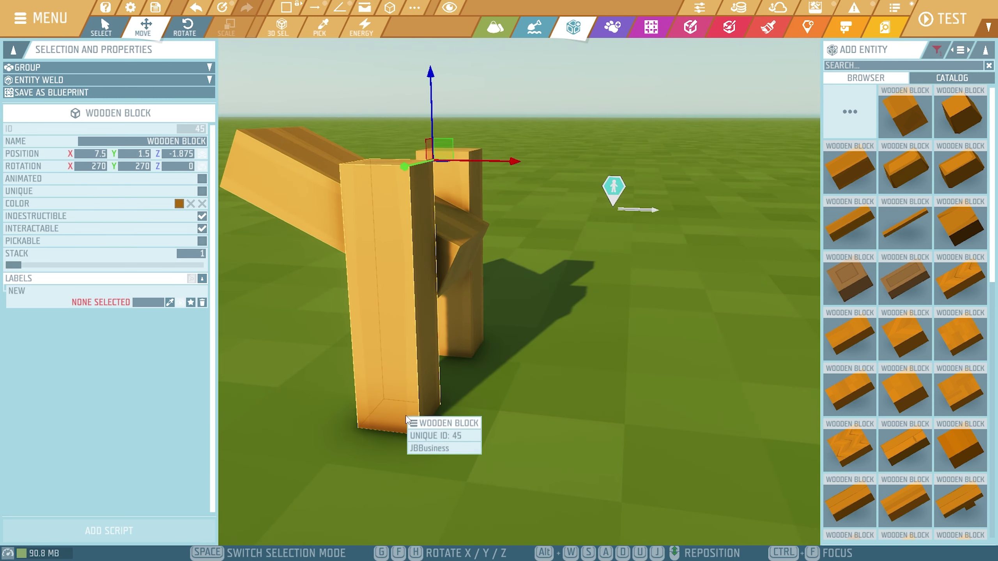
key("Delete")
- Shift the slanted pair to Y 0.616, Z -1.919 and stack a duplicate pair flush on it at Y 0.955, Z -1.758
left_click(447, 223)
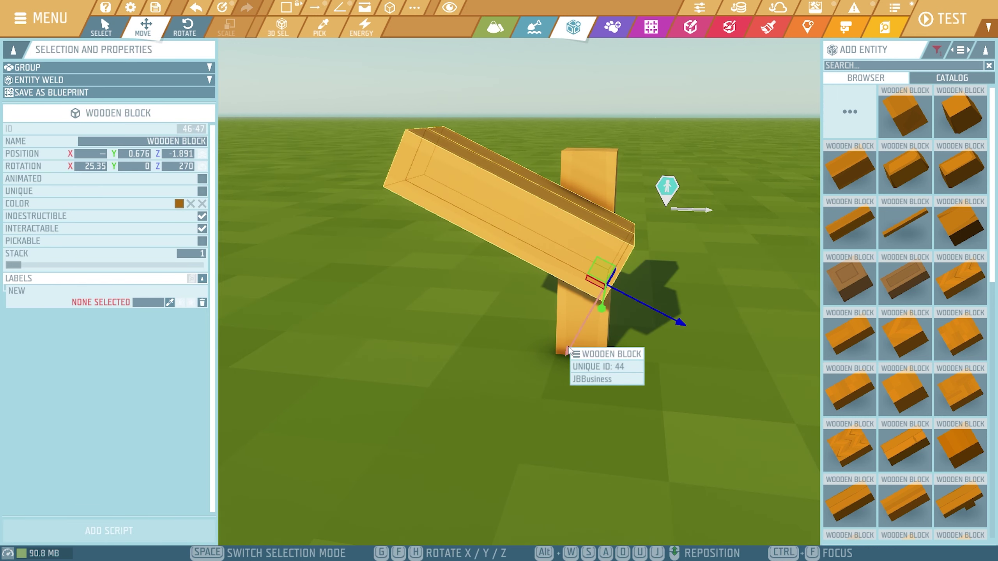
left_click_drag(568, 346, 617, 303)
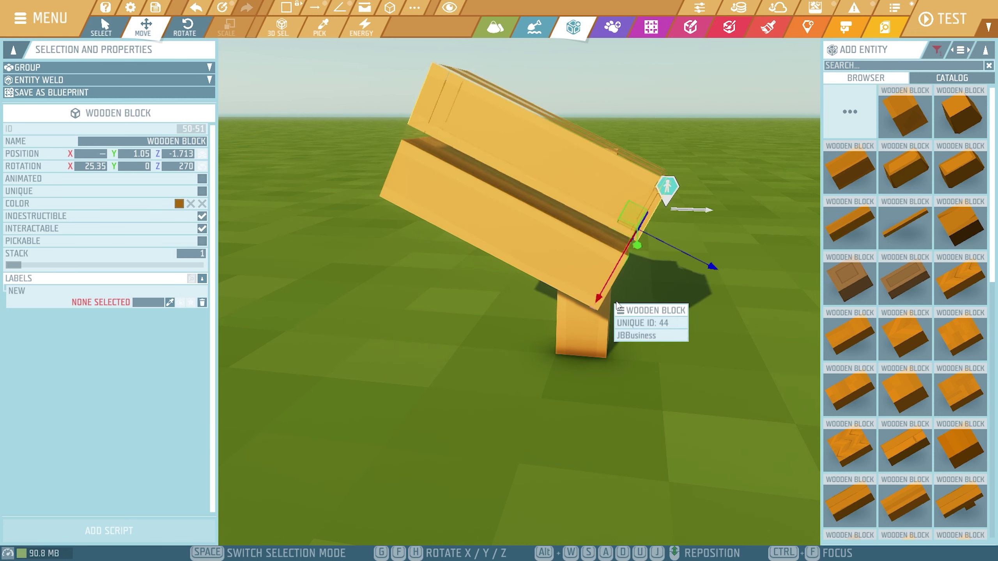
key("ctrl+z")
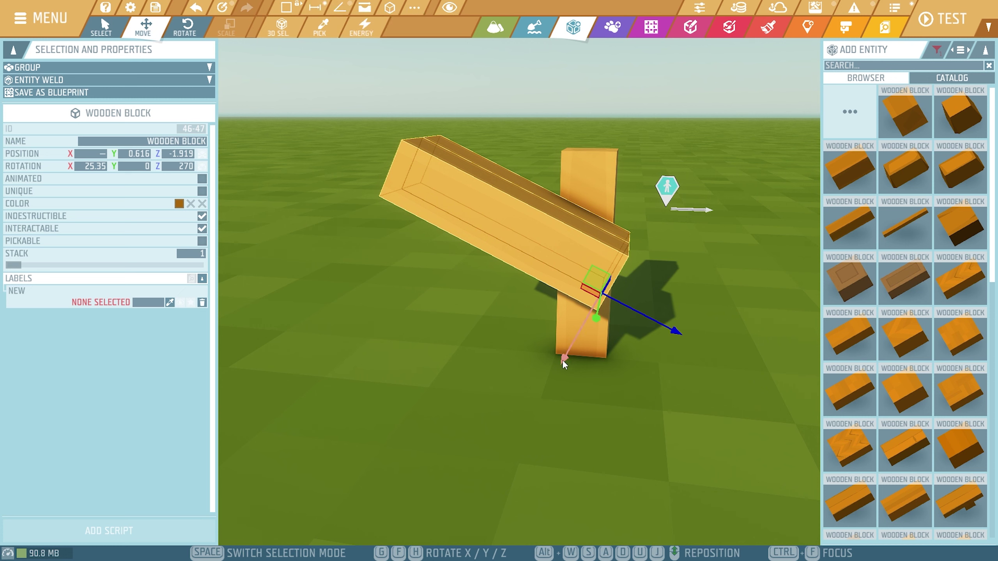
left_click_drag(564, 362, 590, 236)
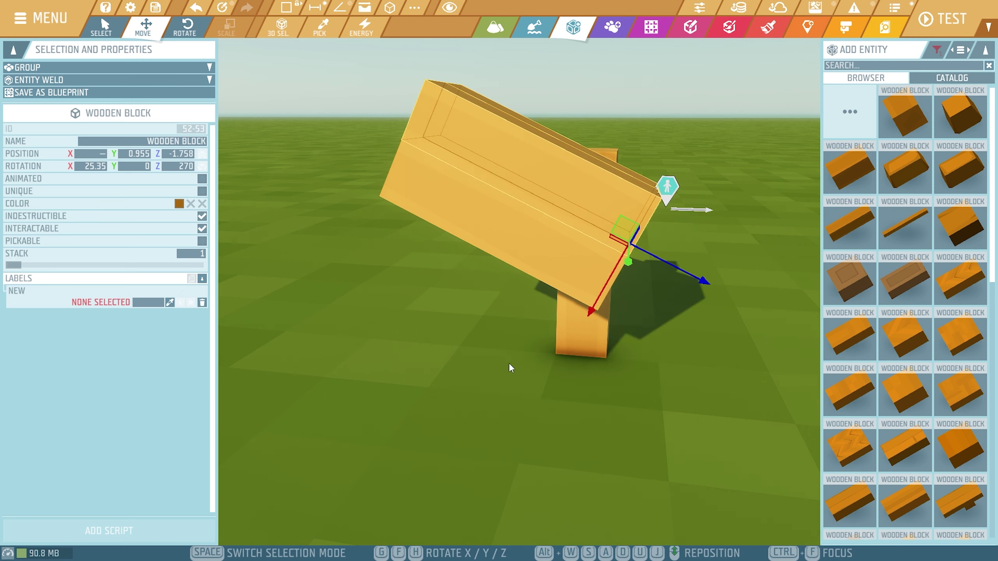
- Duplicate the upper slanted pair and turn the copies half a turn to extend the slope downward, with rotation 334.65, 180, 90
key("s")
key("d")
right_click_drag(608, 398, 599, 386)
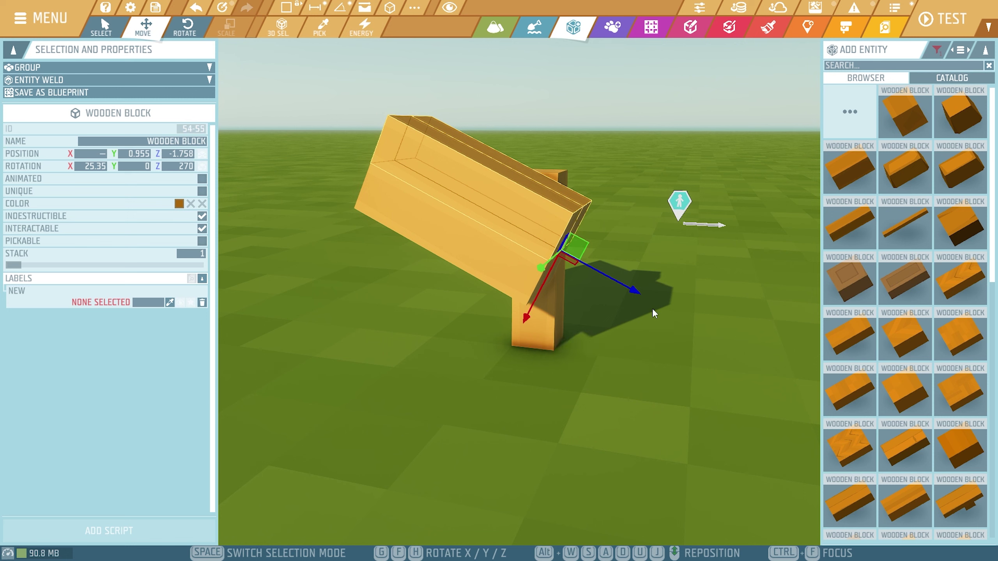
key("e")
key("f")
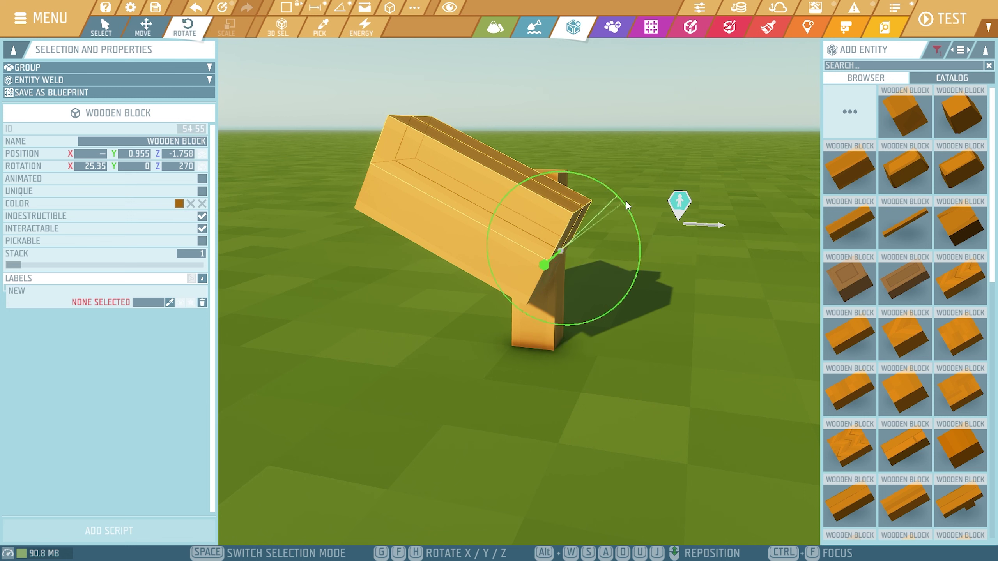
key("f")
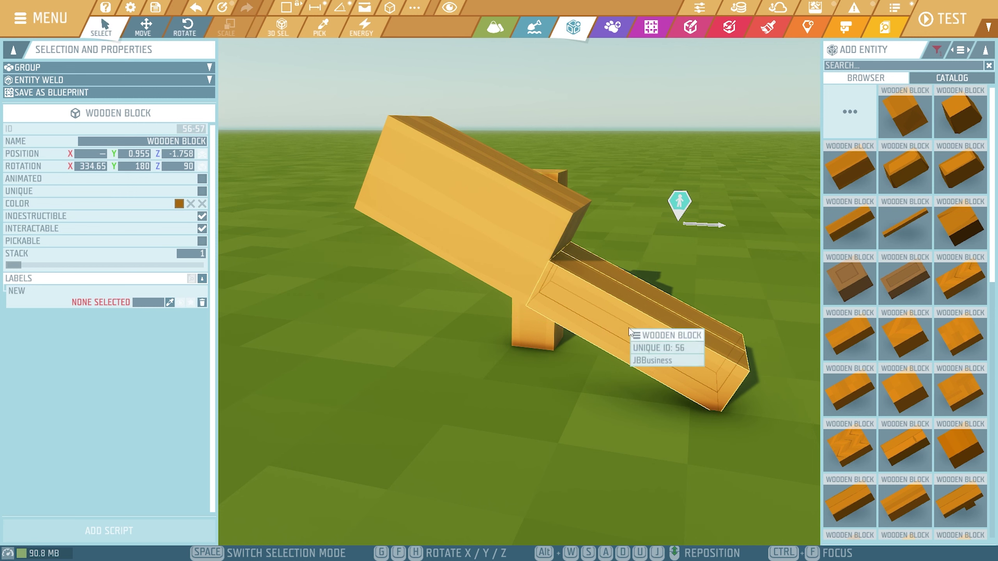
- Duplicate the upright posts beside the slanted beam and place the copies on the beam's opposite side
key("w")
left_click(527, 416)
mouse_move(527, 416)
right_mouse_down("alt")
mouse_move(236, 416)
mouse_move(637, 440)
mouse_move(695, 433)
right_mouse_up("alt")
key("a")
key("d")
right_click_drag(582, 435, 483, 294)
key("s")
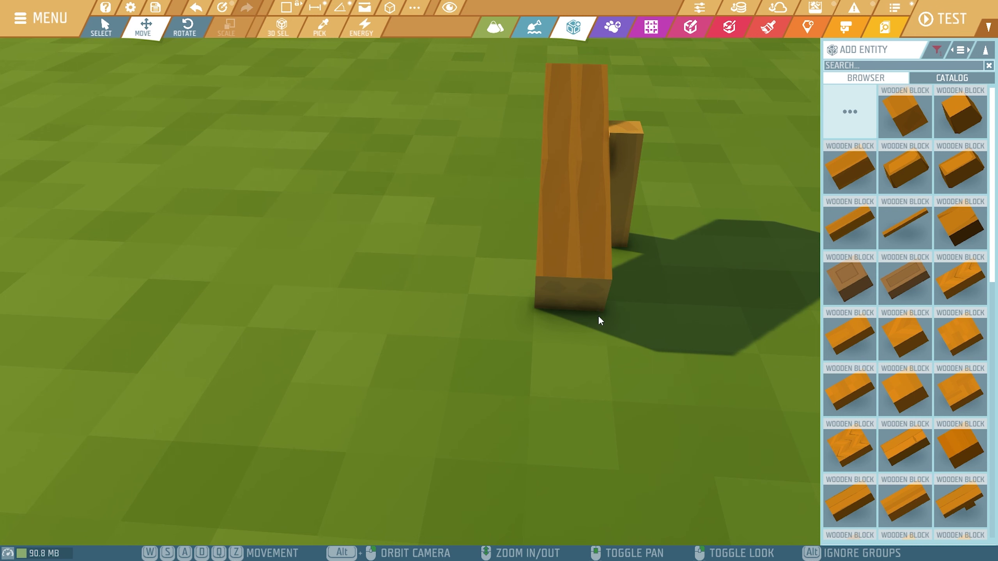
key("w")
key("d")
left_click(532, 290)
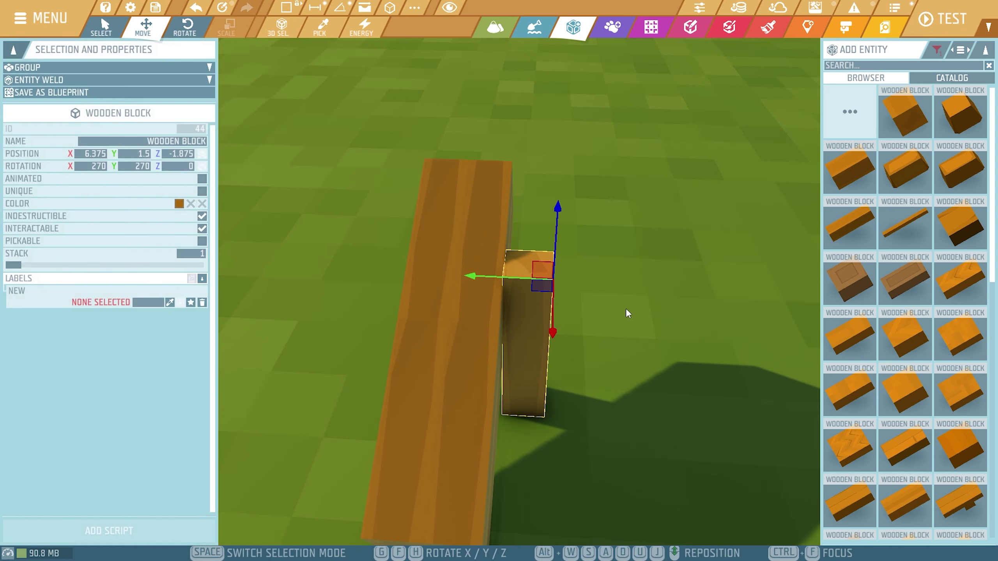
right_click_drag(625, 309, 572, 277, "alt")
left_click_drag(511, 322, 557, 332)
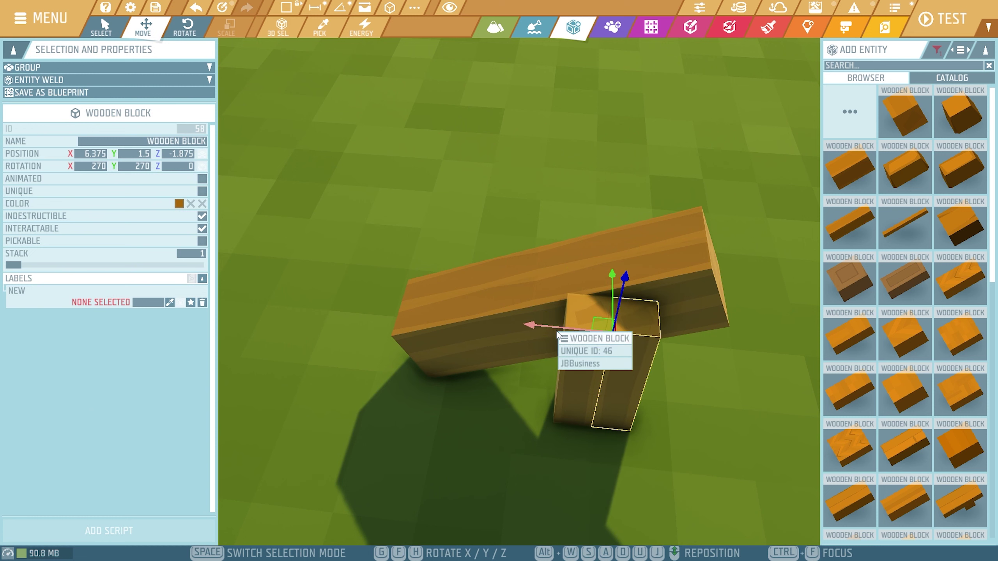
right_click_drag(428, 367, 477, 329, "alt")
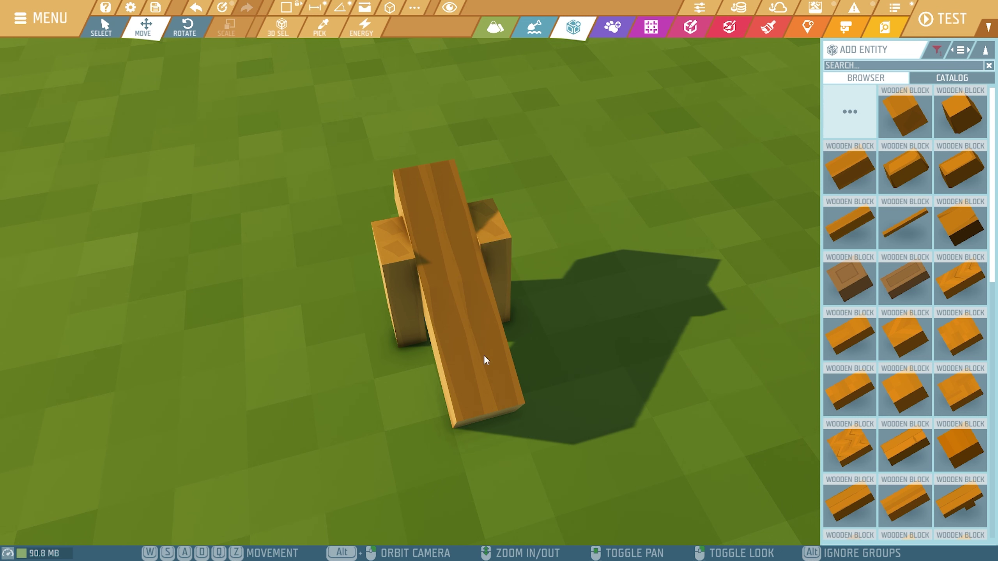
- Delete one side's two slanted blocks and move the copied posts flush against the remaining beam at X 7.125
left_click(437, 309)
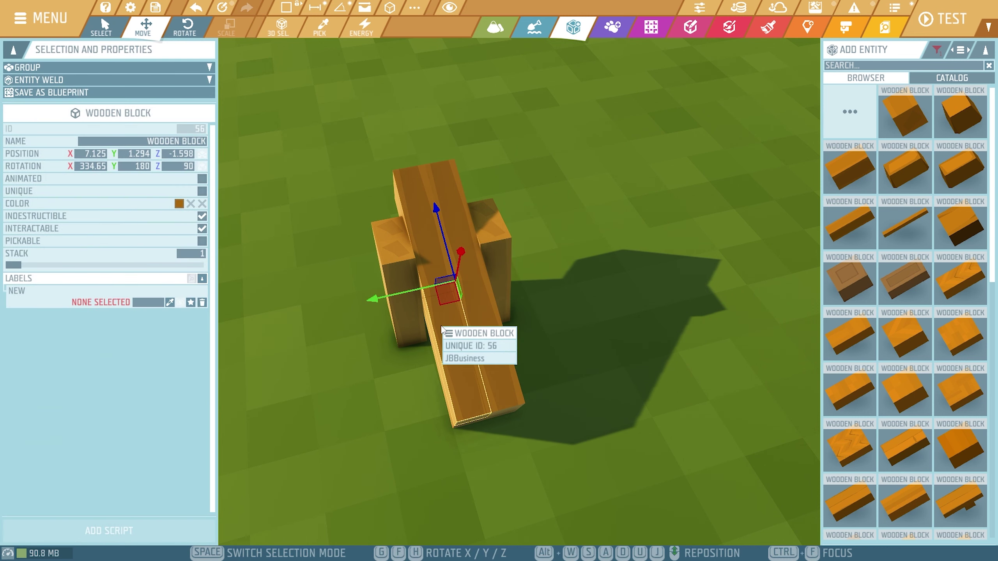
key("Delete")
left_click(431, 296)
key("Delete")
left_click(408, 275)
left_click_drag(376, 246, 407, 246)
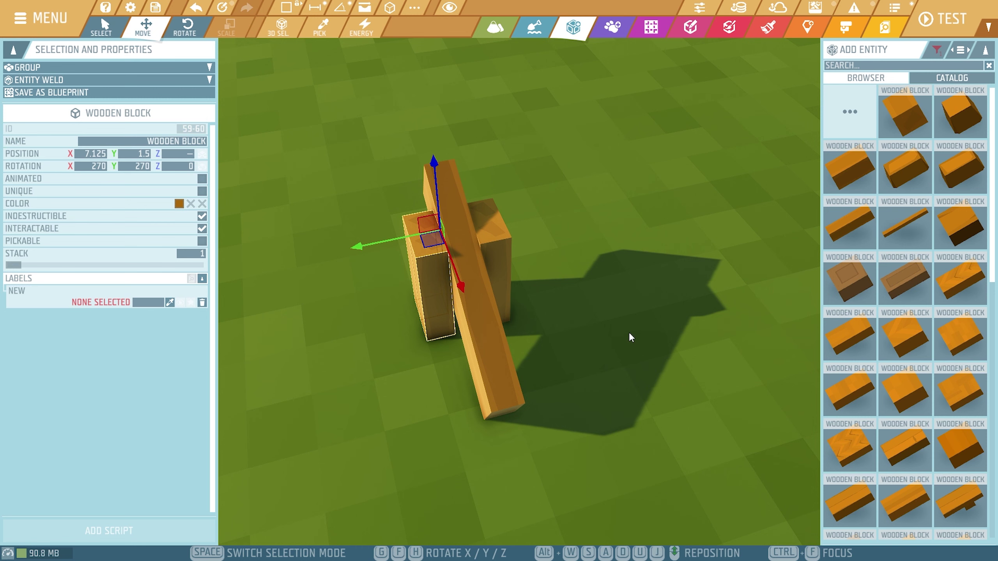
left_click(628, 332)
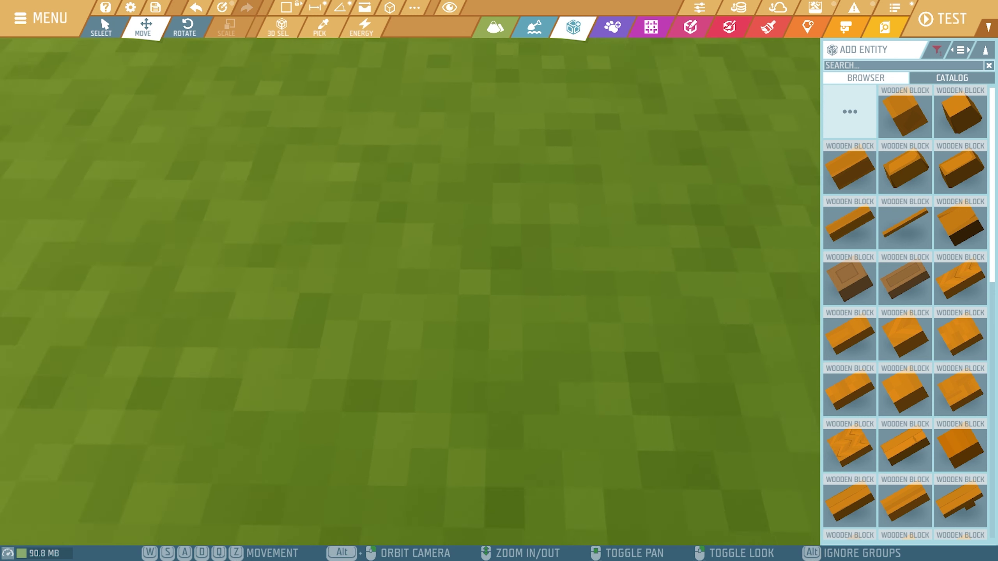
- Choose the long thin wooden block and bring it onto the open ground for placement
left_click(912, 232)
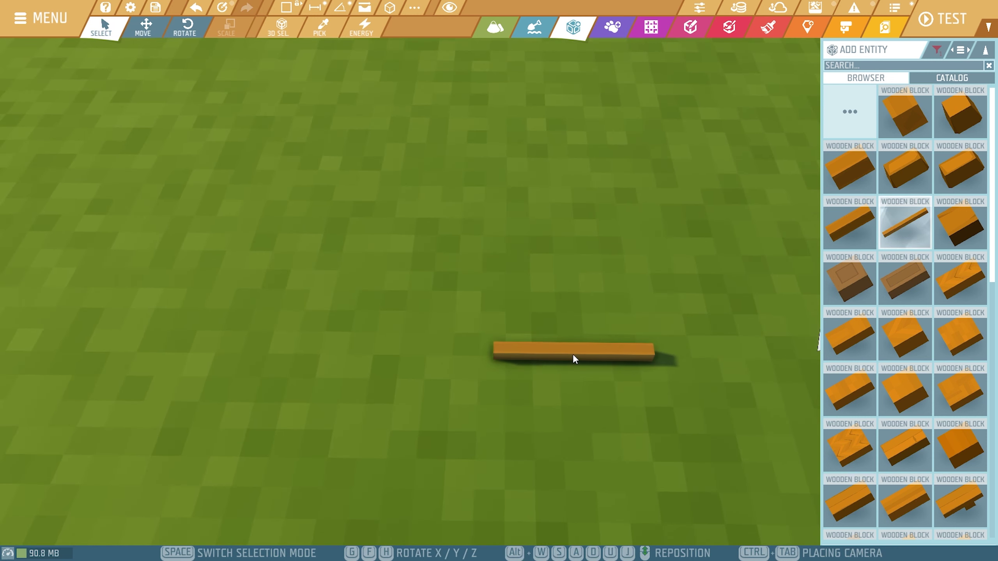
scroll(478, 407, "up", 3)
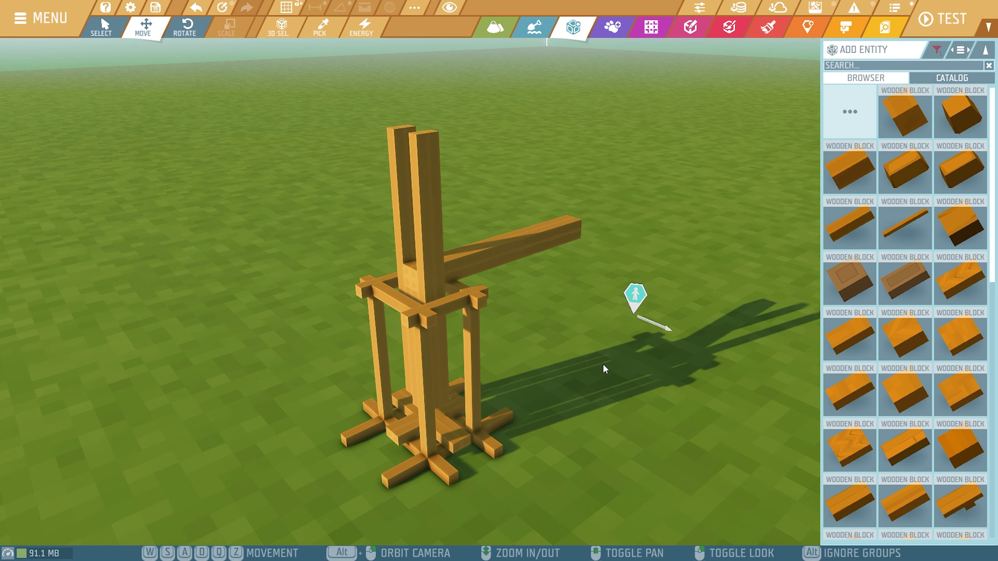
- Examine the assembled tower with its crossed base, corner legs, top frame and slanted arm
key("a")
key("s")
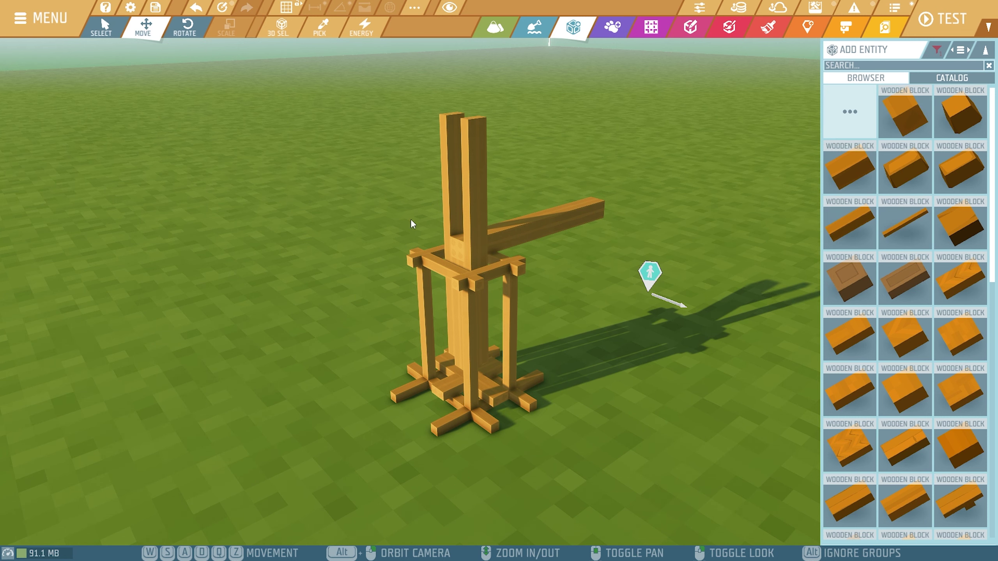
right_click_drag(622, 282, 483, 232)
key("d")
key("d")
key("s")
key("a")
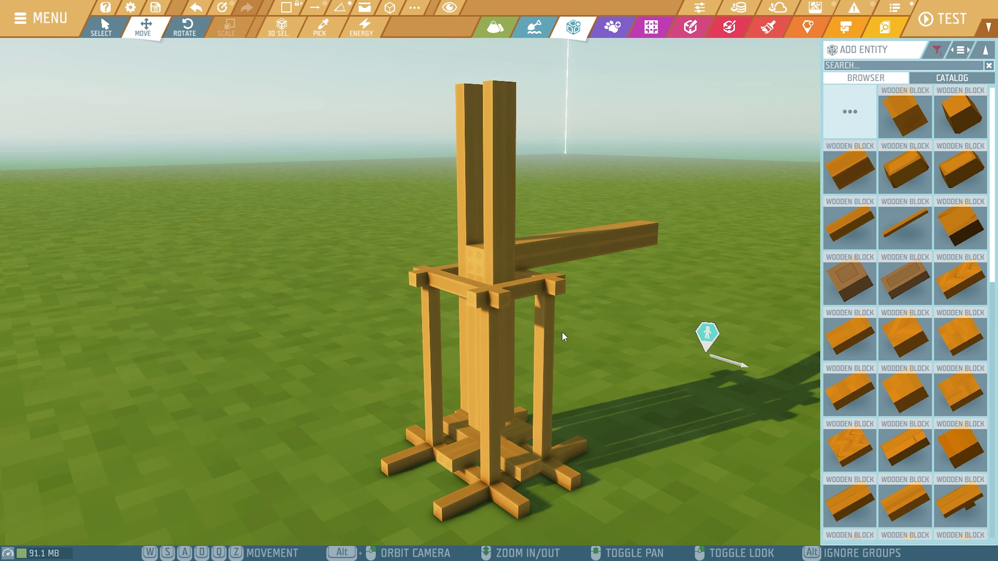
- Place a long thin wooden block upright on the protruding end of the base beam, with rotation 270, 90, 0
key("w")
right_click_drag(624, 319, 660, 353)
key("s")
left_click(905, 224)
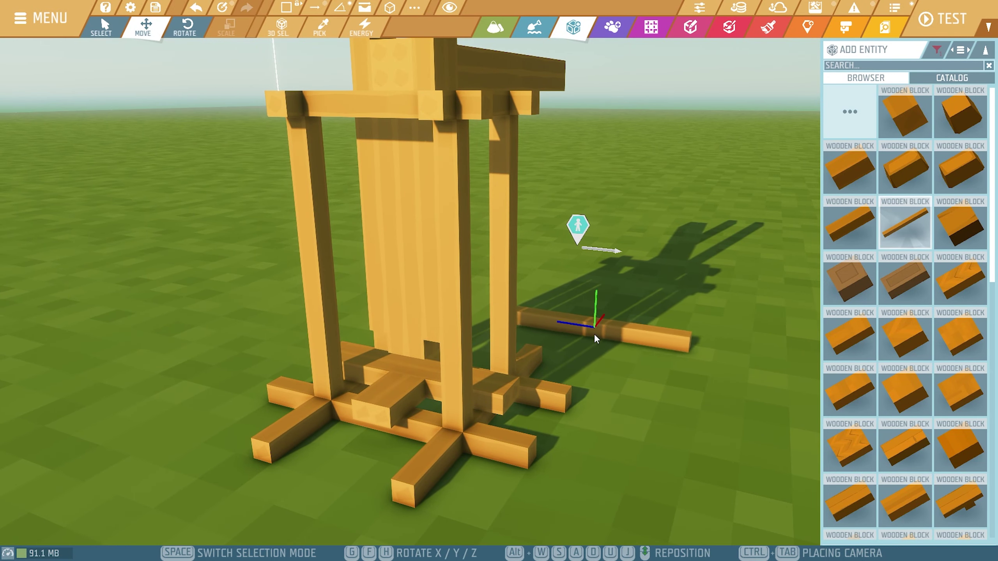
key("space")
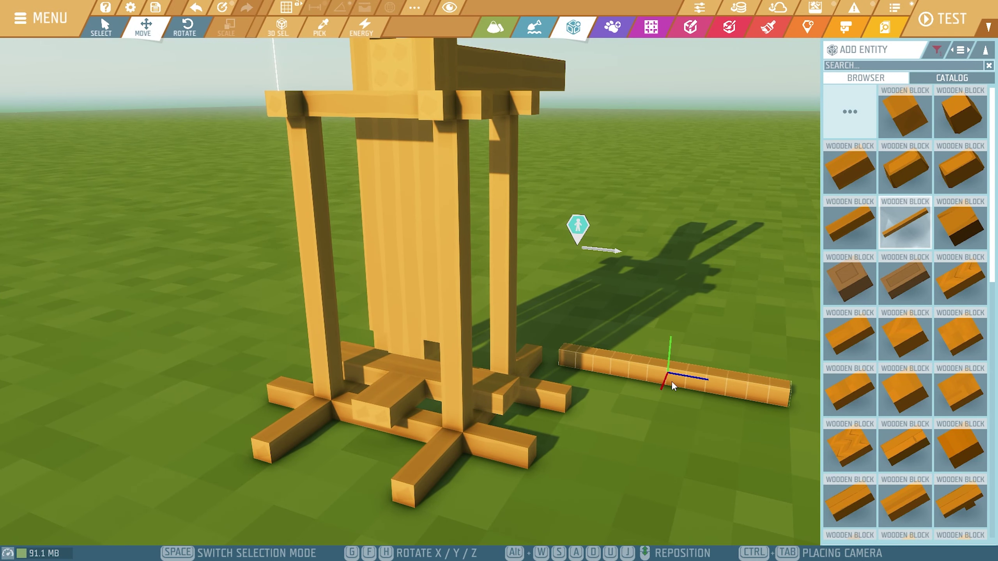
key("g")
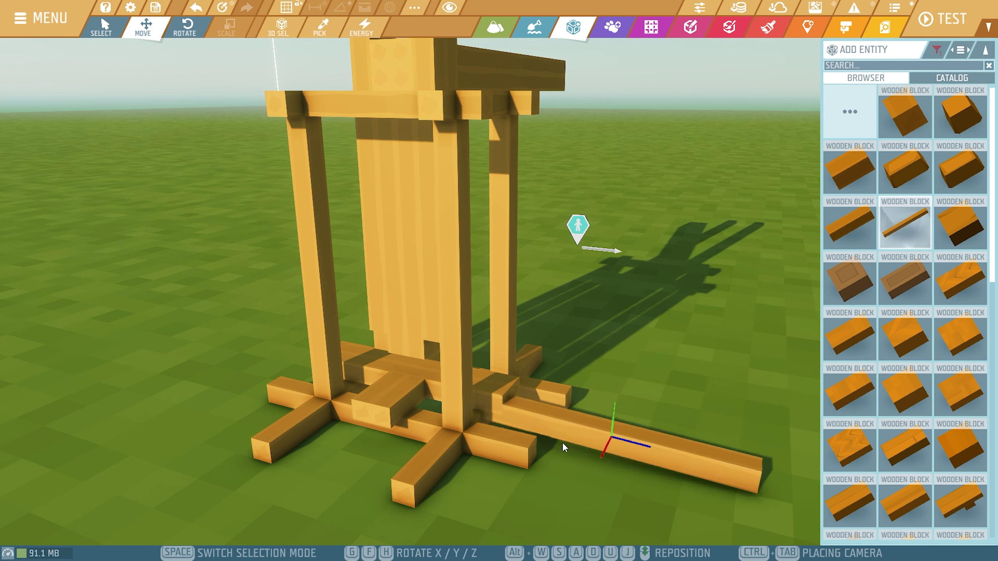
left_click(527, 442)
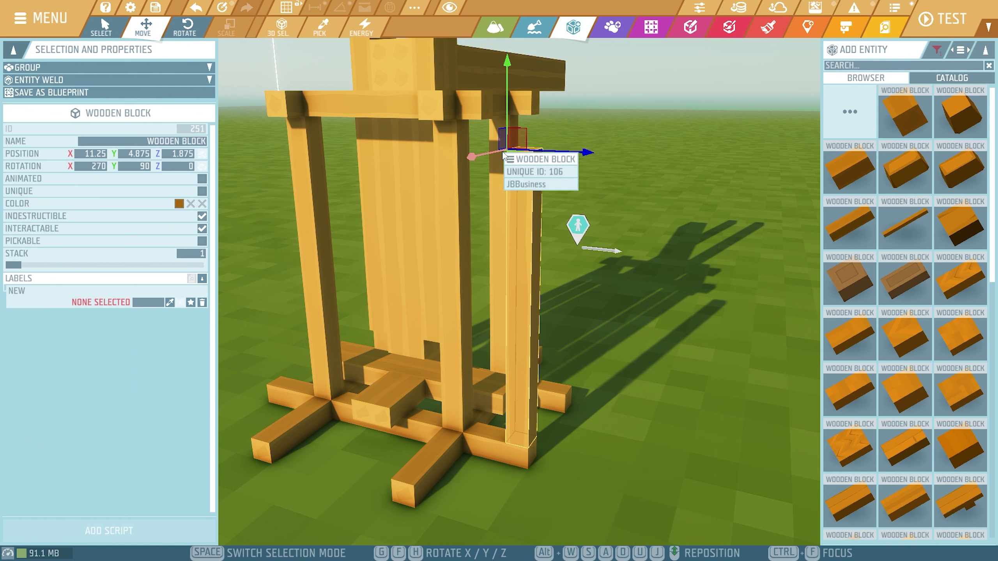
- Flip the new post end over end, lower it to Y 0.375 and turn it to rotation 90, 0, 0
right_click_drag(582, 264, 613, 242)
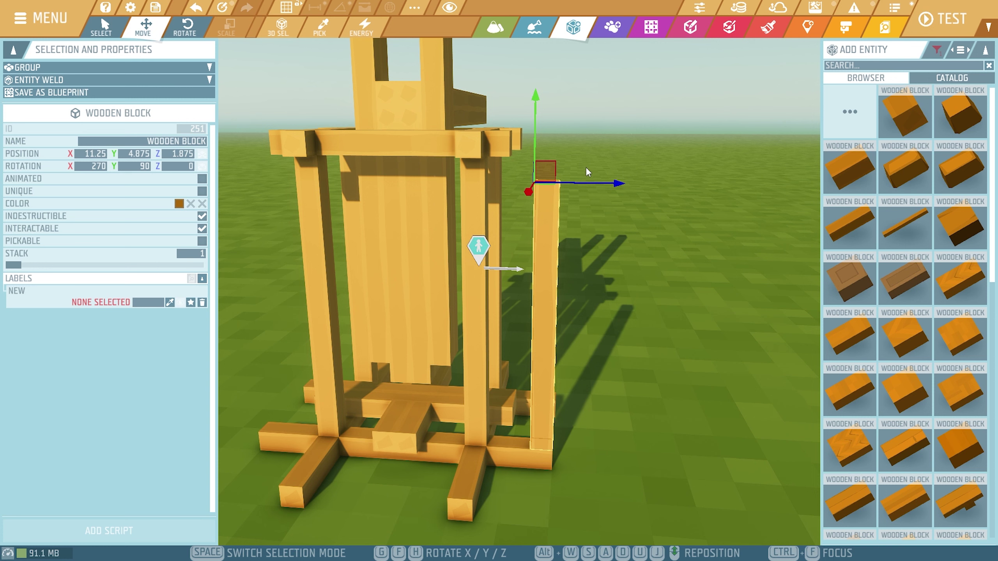
key("3")
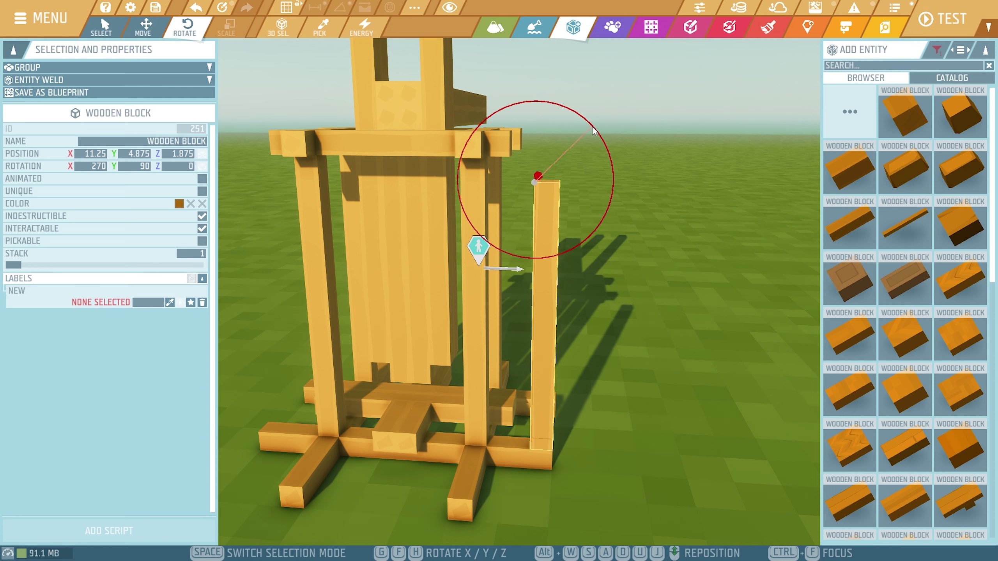
left_click_drag(594, 131, 451, 236)
key("2")
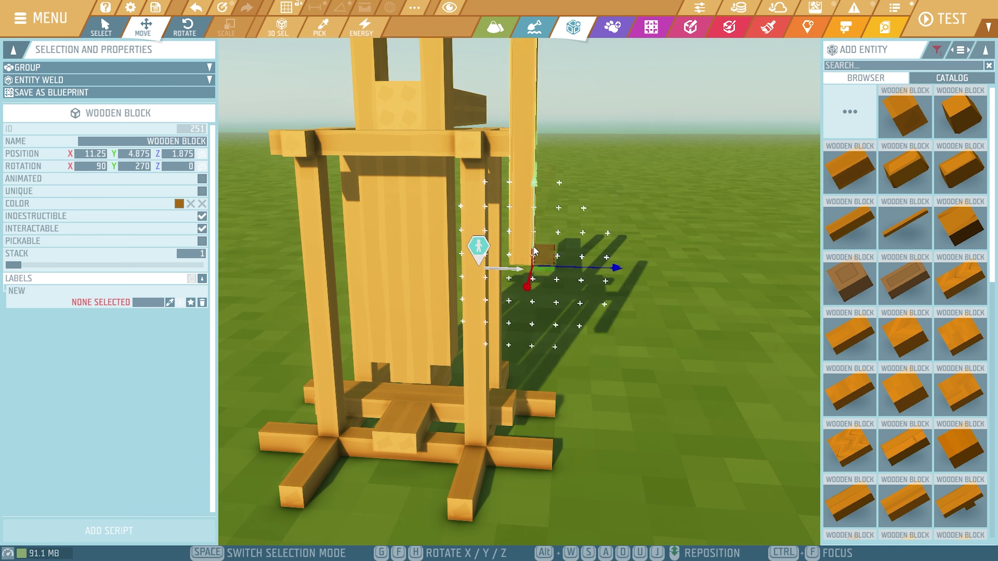
left_click_drag(535, 252, 549, 399)
key("3")
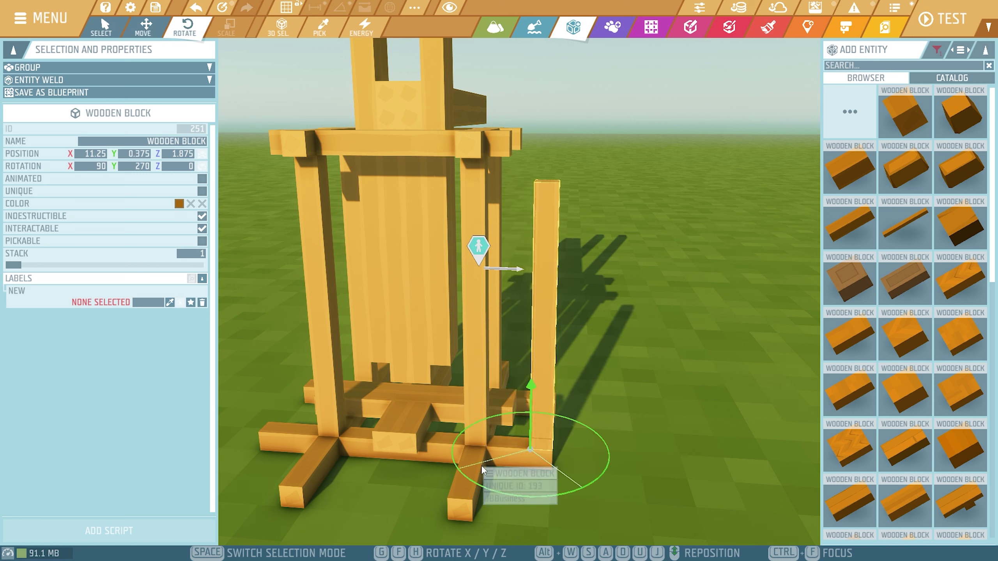
left_click_drag(482, 466, 480, 467)
left_click(602, 413)
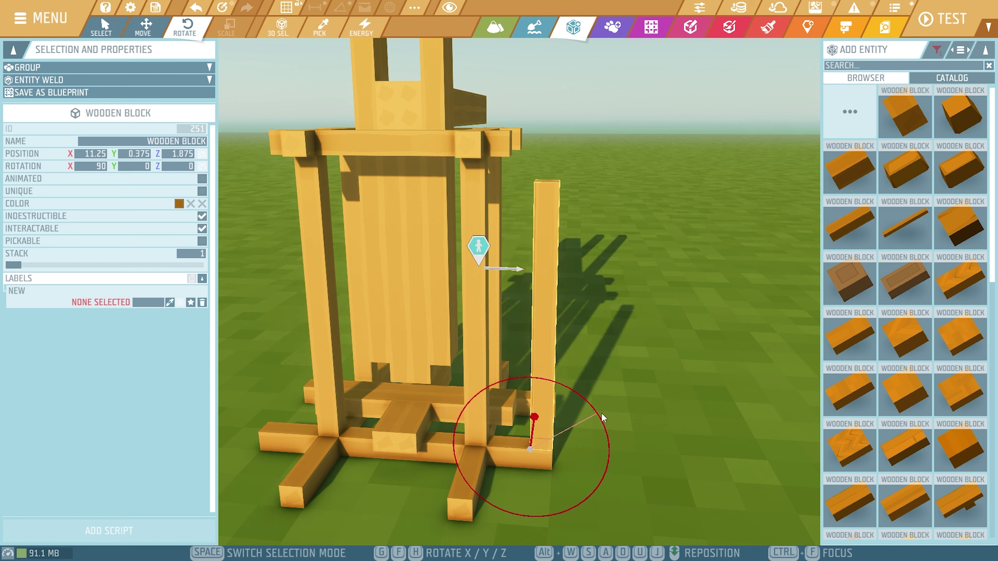
- Set the angle step to None, try tilting the post toward the tower leg and undo the tilt
key("x")
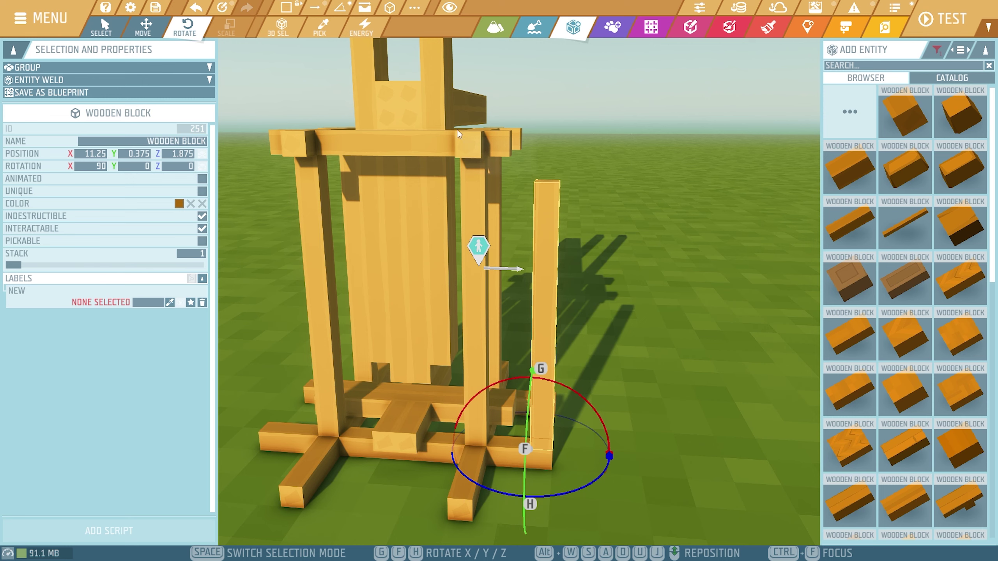
left_click(415, 8)
left_click(529, 270)
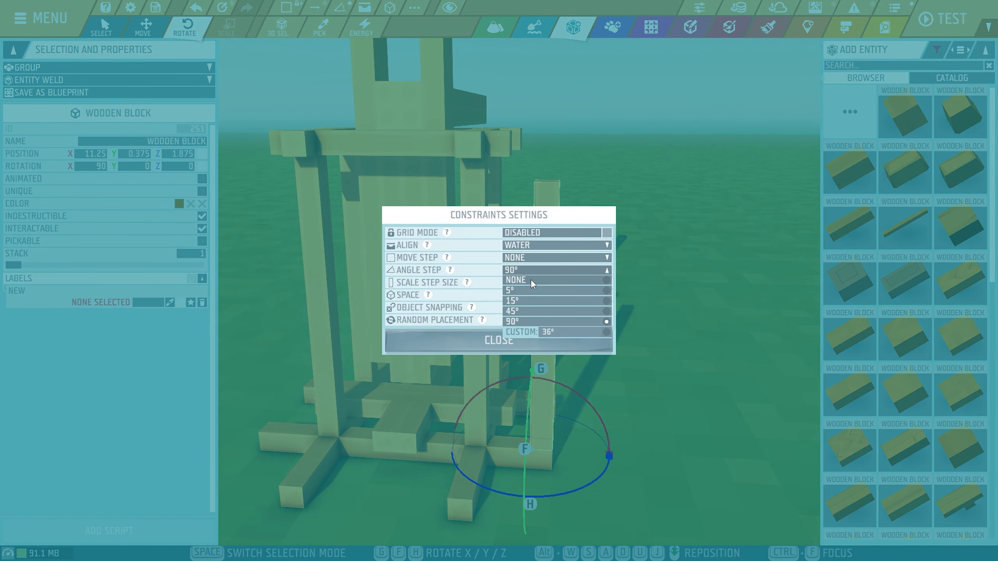
left_click(530, 281)
left_click(517, 341)
left_click_drag(594, 411, 558, 443)
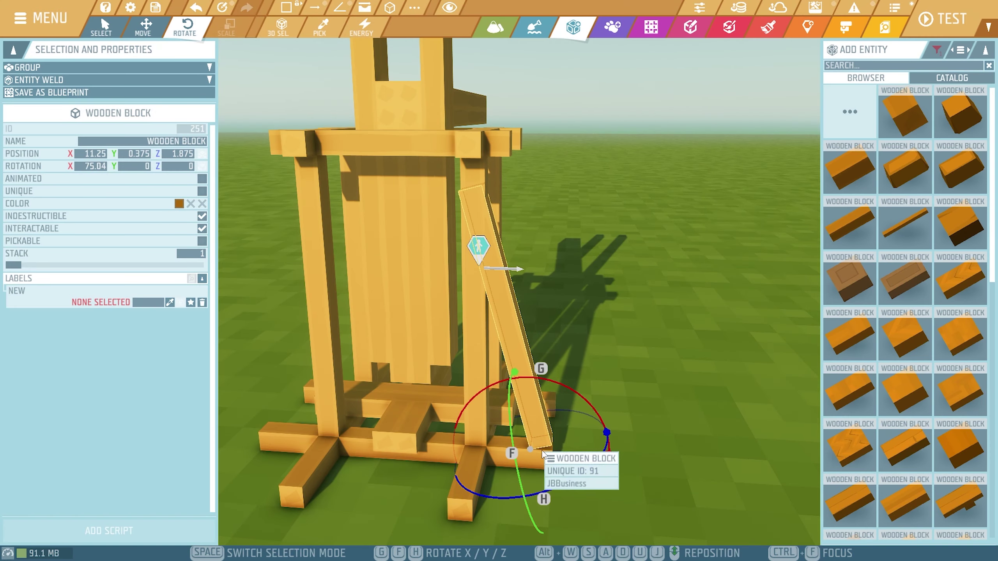
key("ctrl+z")
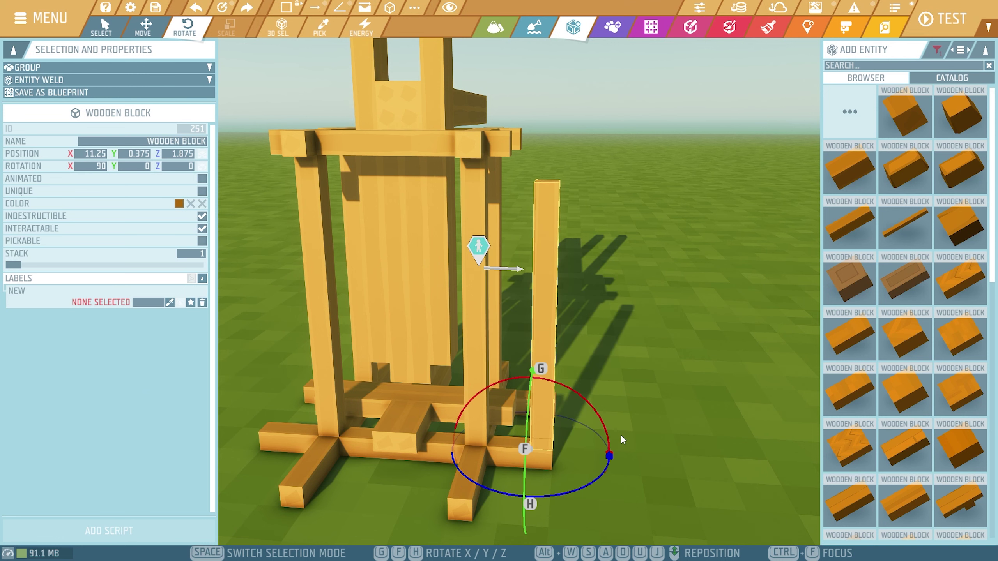
- Turn the post half a turn to rotation 90, 180, 0 and shift it to X 10.875, Z 2.25
key("x")
left_click_drag(606, 441, 485, 428)
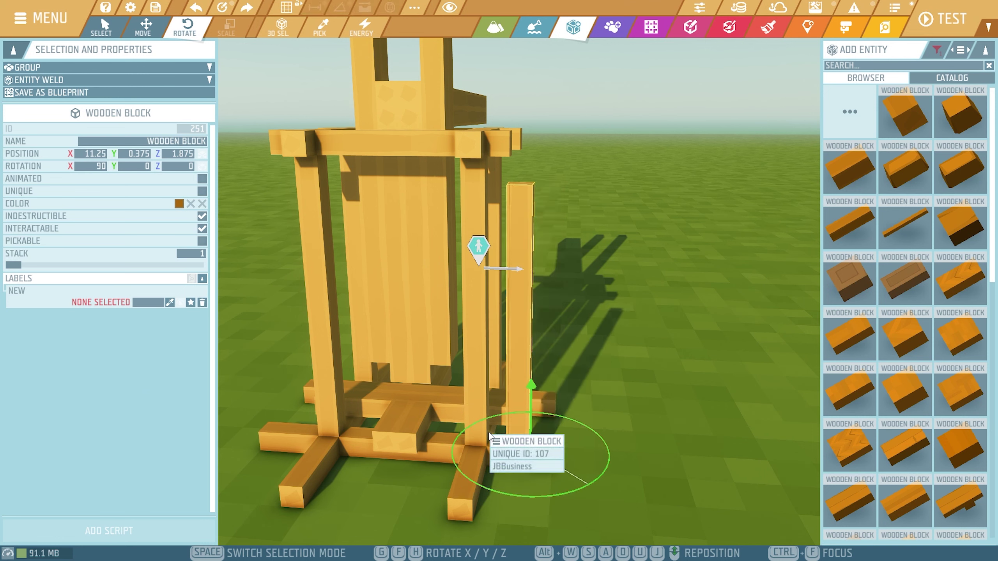
key("space")
key("space")
left_click_drag(530, 487, 531, 467)
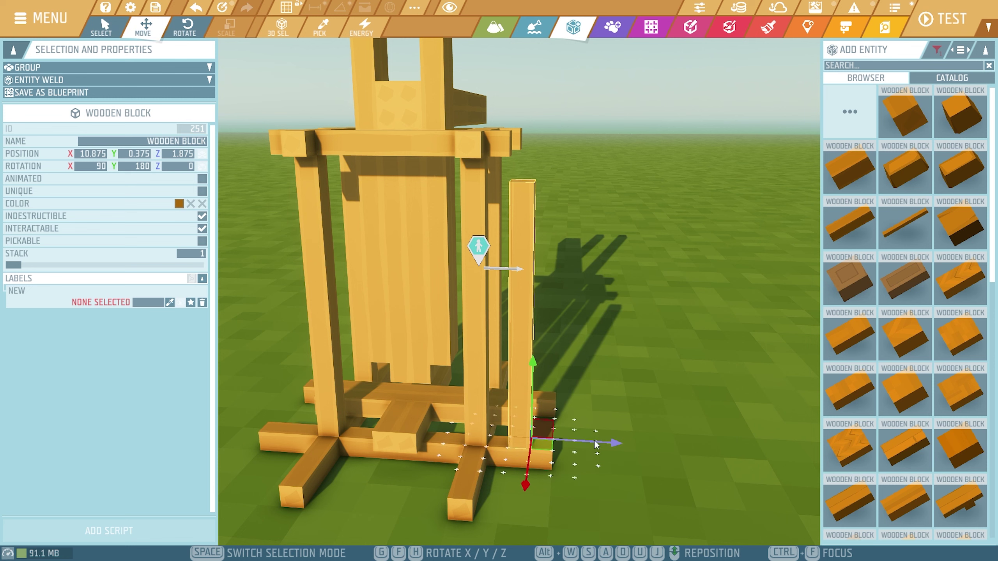
left_click_drag(594, 443, 612, 442)
right_click_drag(612, 442, 430, 112)
key("w")
key("x")
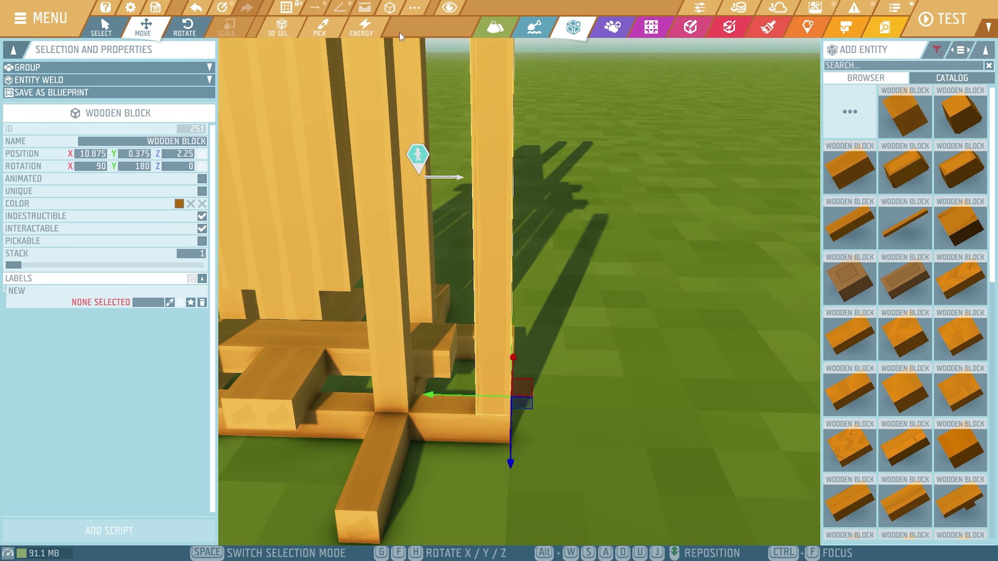
- Check the constraints settings and tilt the post inward against the tower leg, with rotation 75.35, 0, 180
left_click(418, 9)
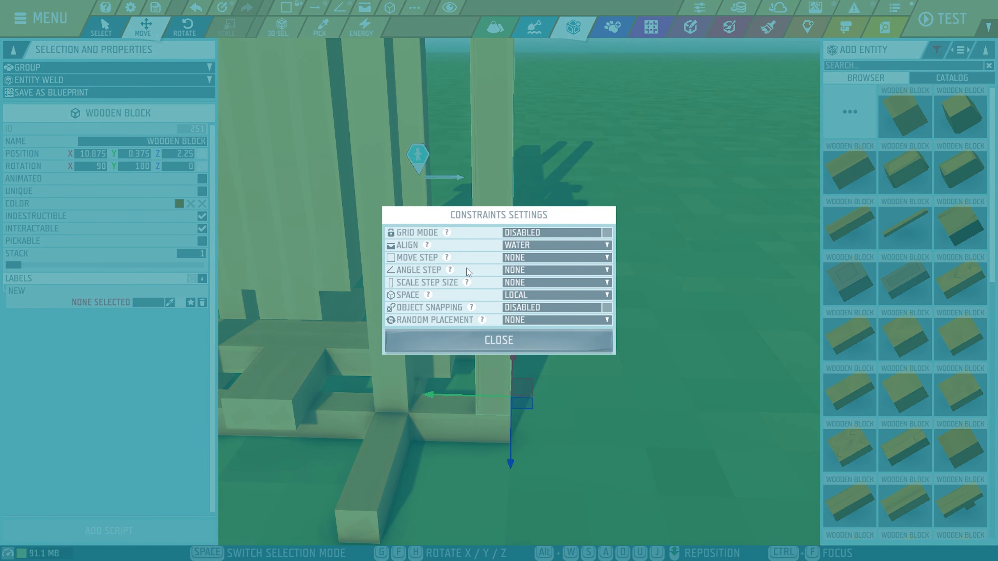
left_click(486, 340)
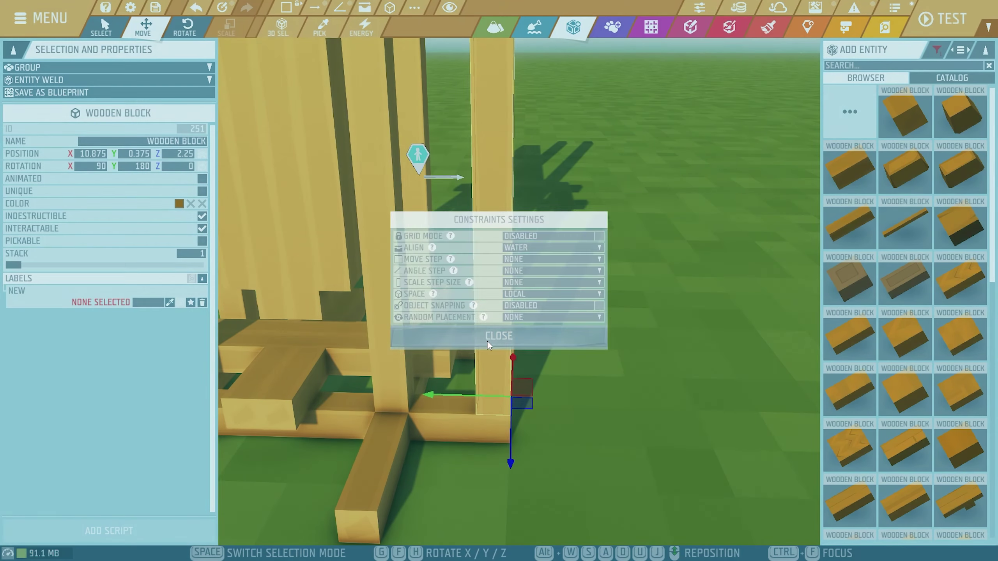
right_click_drag(580, 338, 580, 275)
key("3")
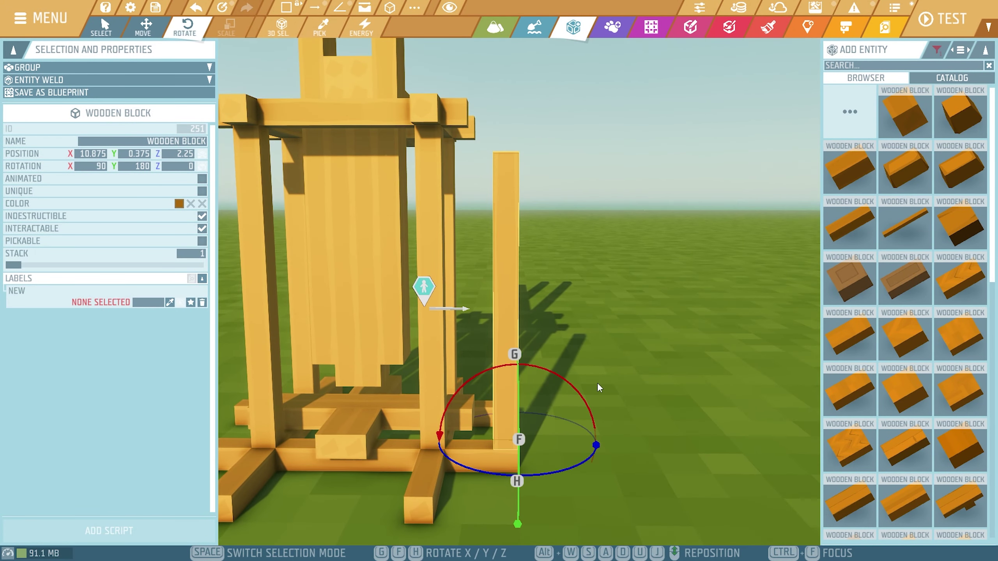
left_click_drag(584, 400, 570, 395)
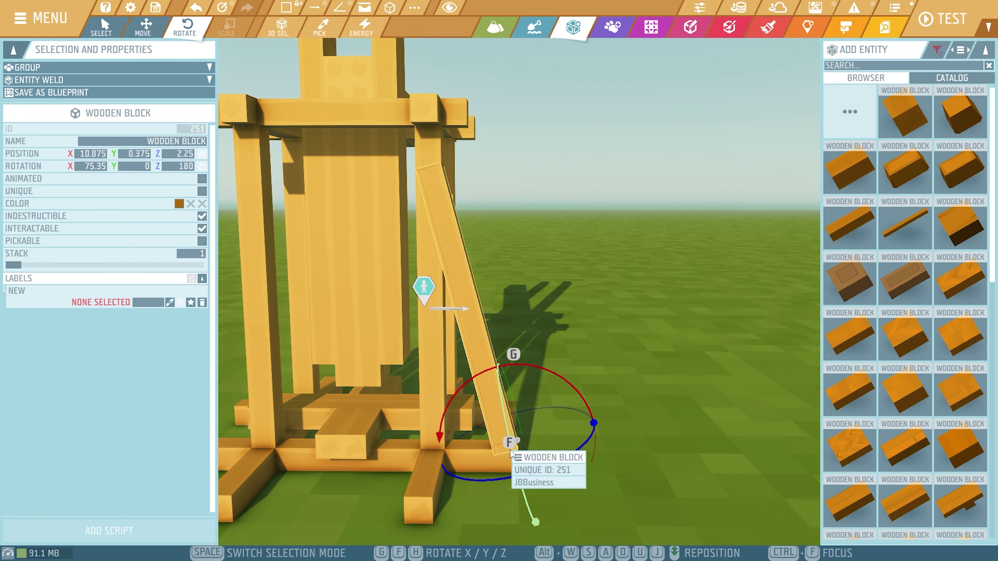
- Inspect the diagonal brace where it meets the tower leg and slightly fine-tune its tilt
right_click_drag(564, 426, 625, 378)
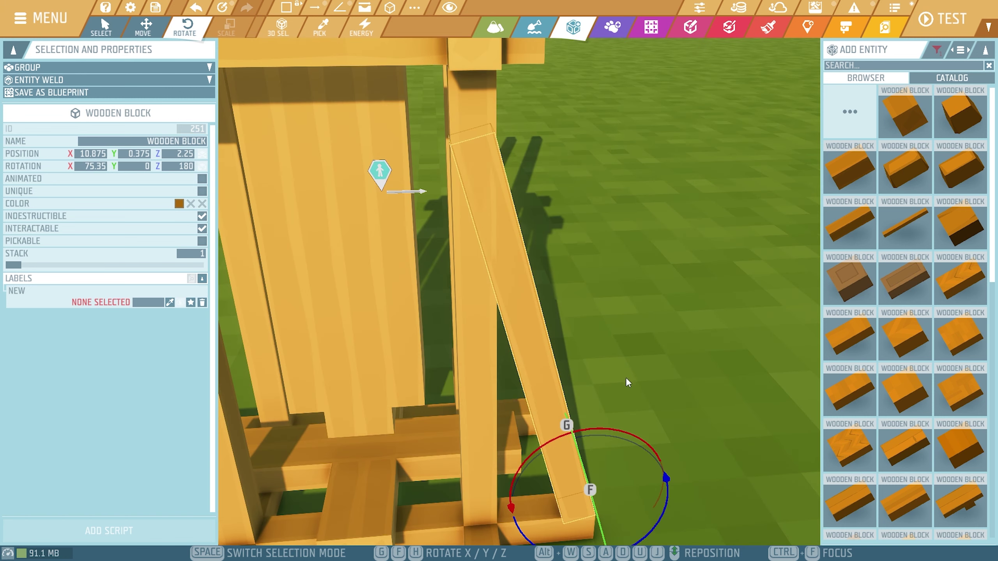
left_click(628, 341)
key("w")
right_click_drag(628, 342, 685, 276)
key("w")
right_click_drag(527, 332, 525, 293)
key("d")
key("s")
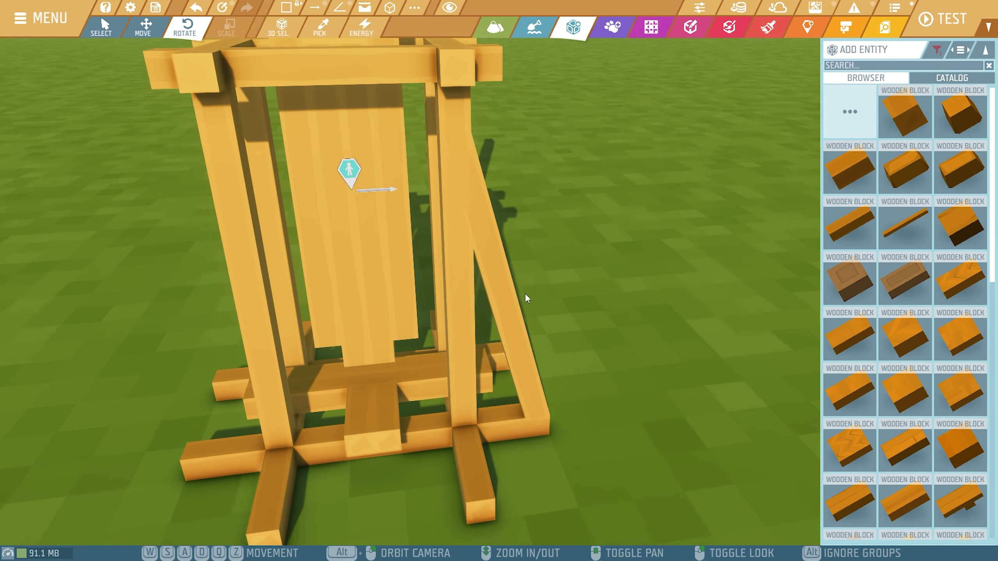
left_click(520, 333)
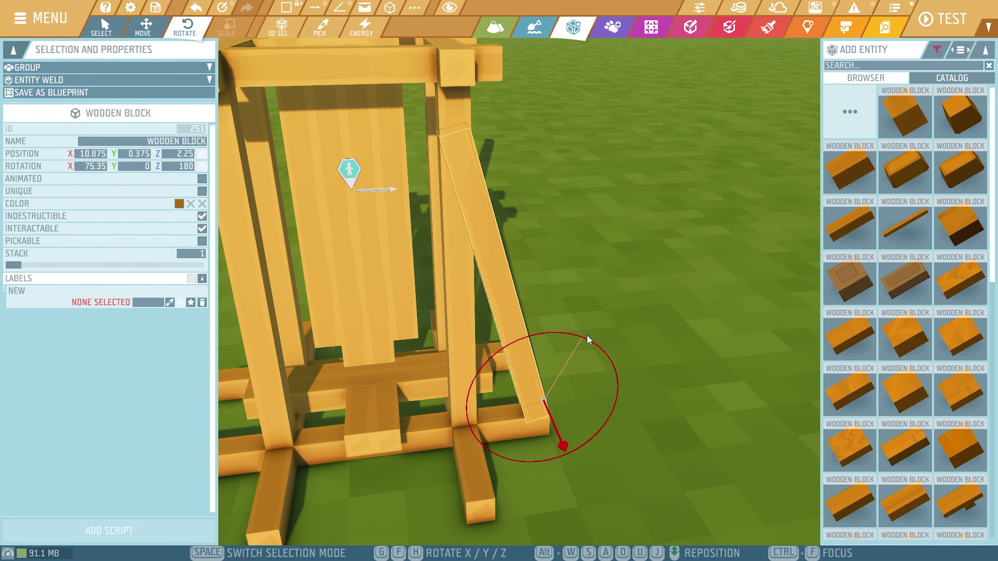
left_click_drag(588, 335, 587, 334)
left_click(597, 308)
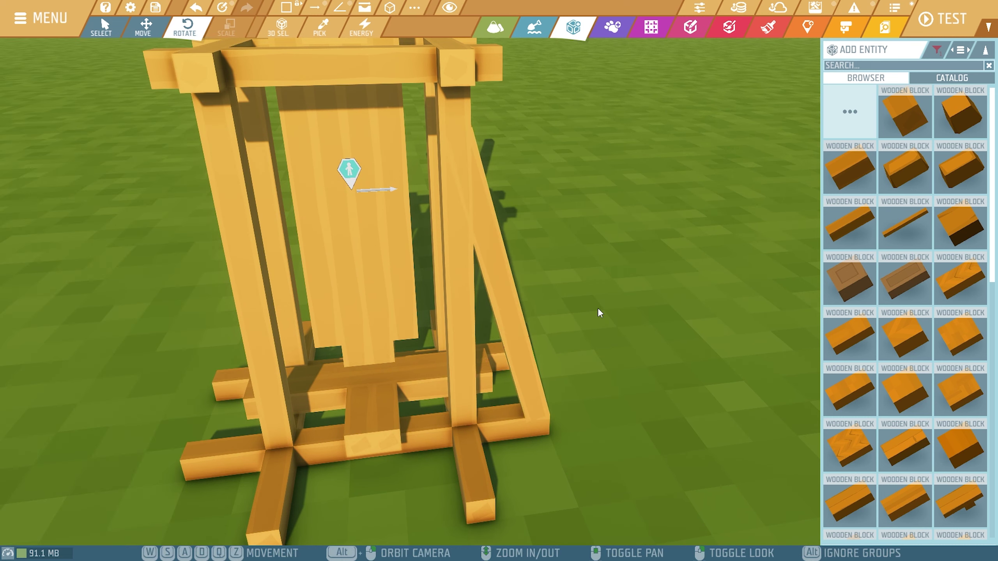
- Fine-tune the tilt of the diagonal brace against the tower leg to an X rotation of 75.42
key("w")
right_click_drag(598, 308, 512, 216)
key("w")
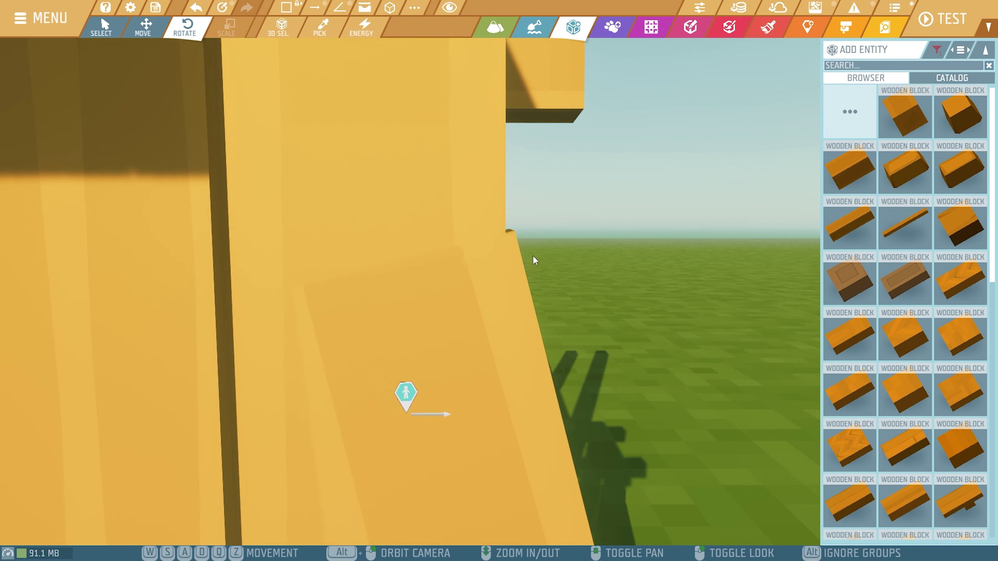
right_click_drag(533, 255, 564, 311)
key("s")
left_click(603, 428)
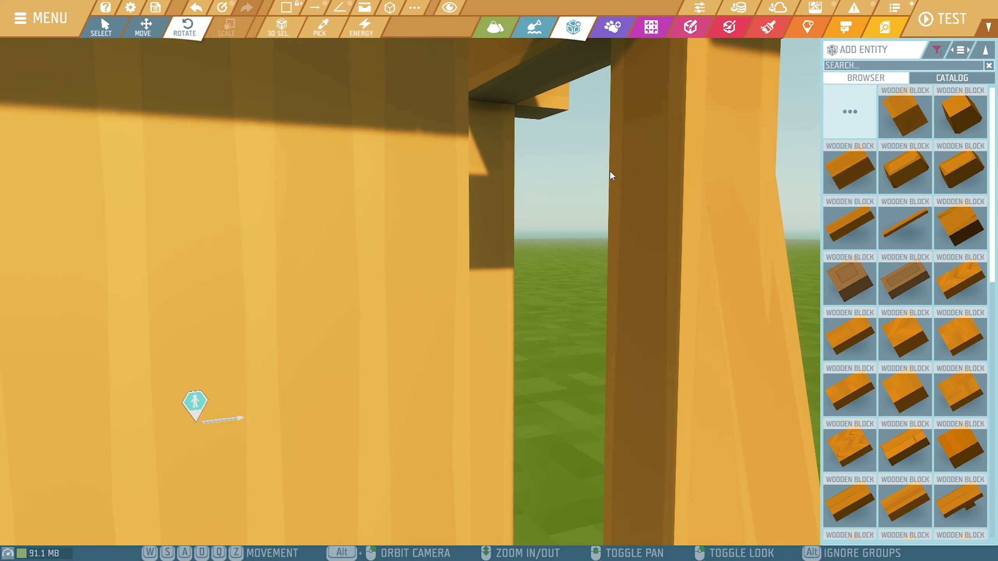
right_click(610, 172)
key("s")
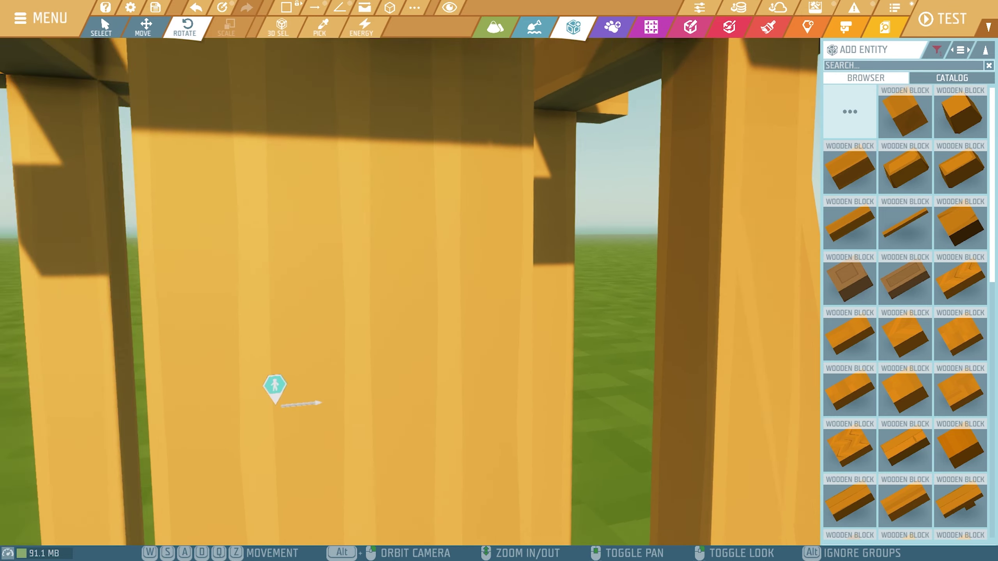
- Examine from several sides how the diagonal brace meets the tower leg and the base beam
key("d")
key("w")
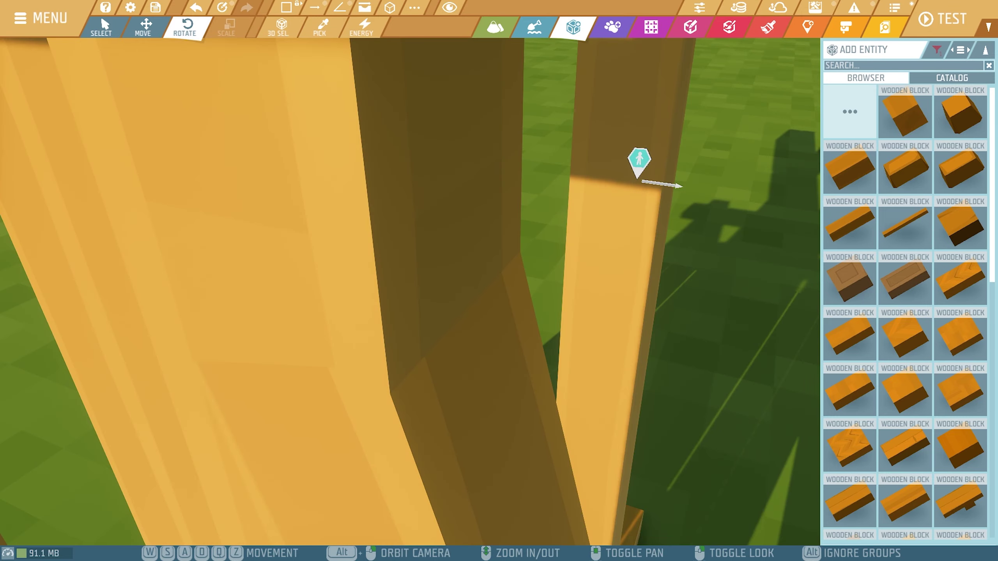
key("s")
right_click(554, 343)
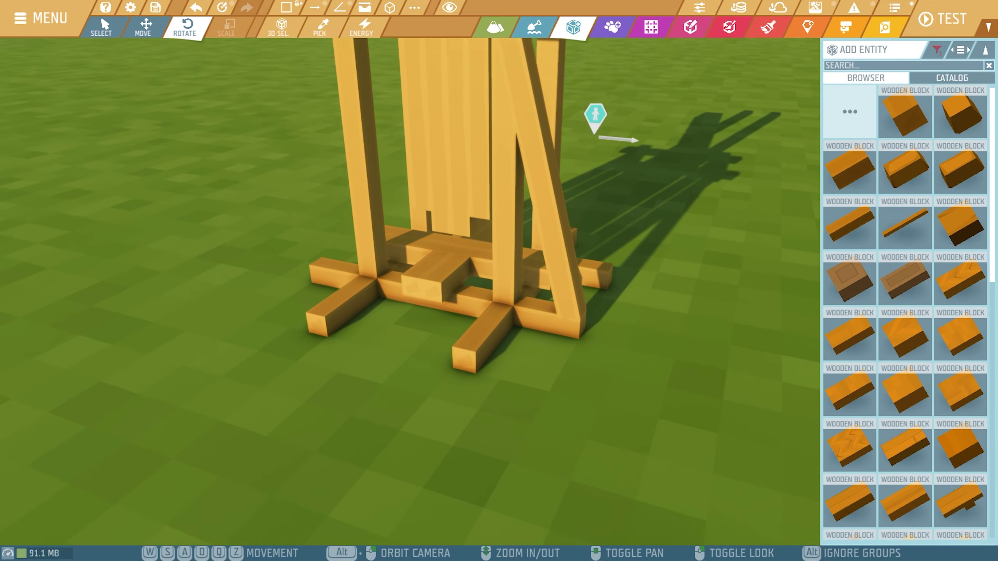
right_click(626, 313)
key("Tab")
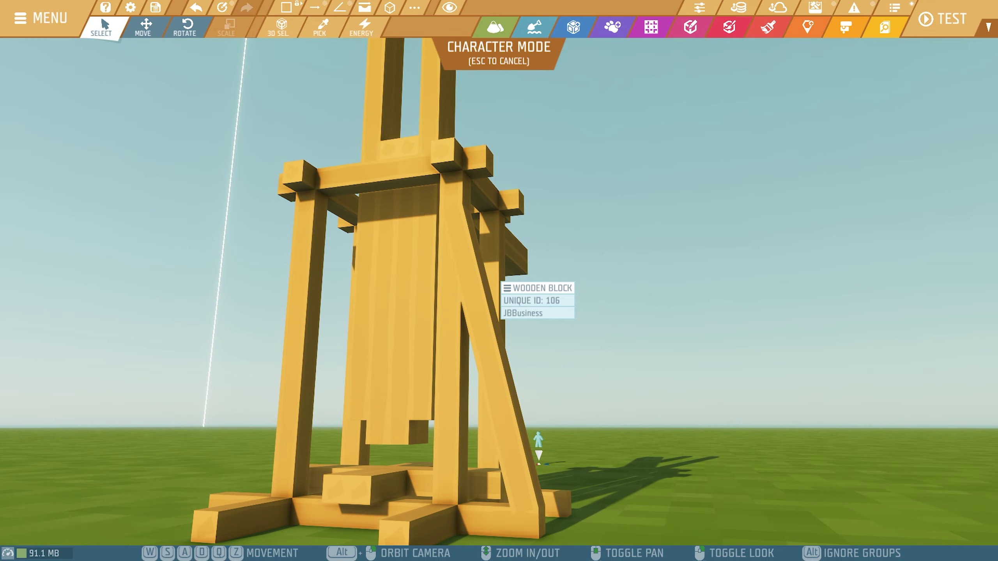
key("Escape")
key("w")
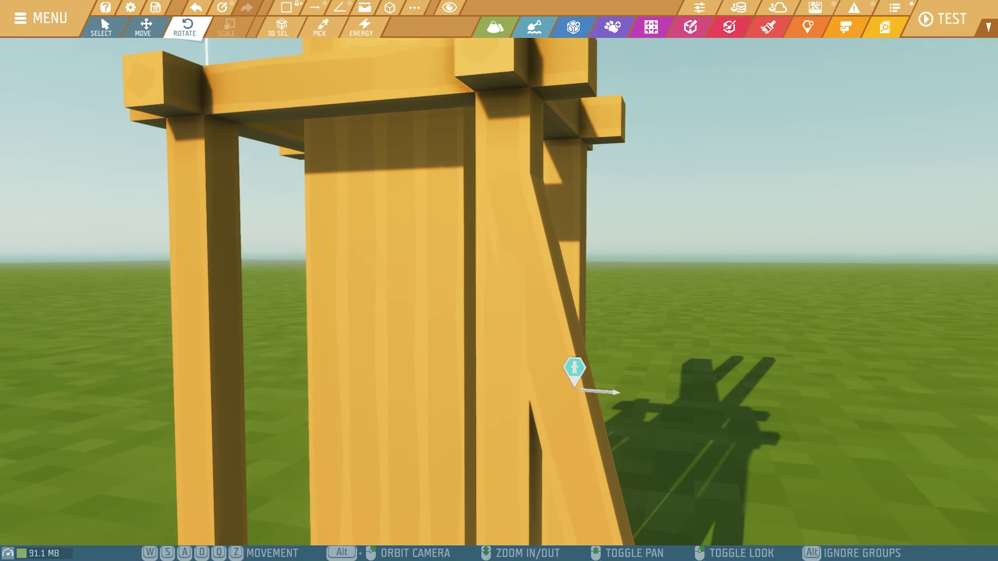
key("d")
key("d")
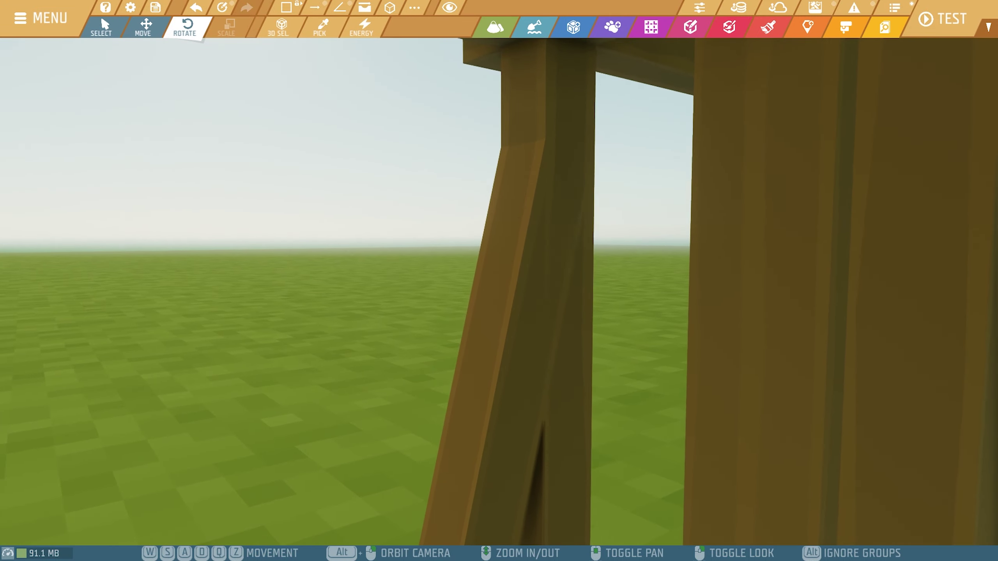
key("d")
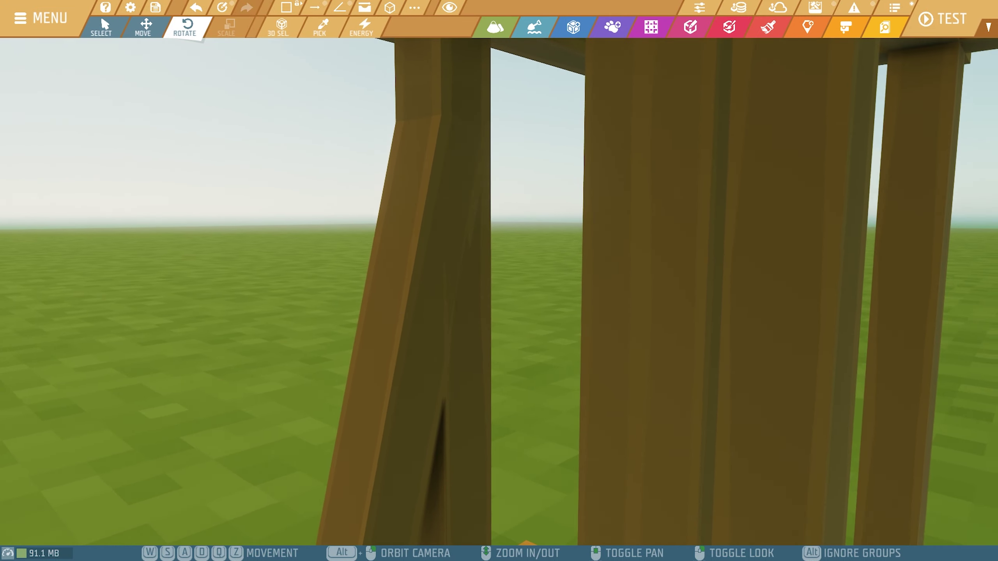
key("d")
key("s")
key("a")
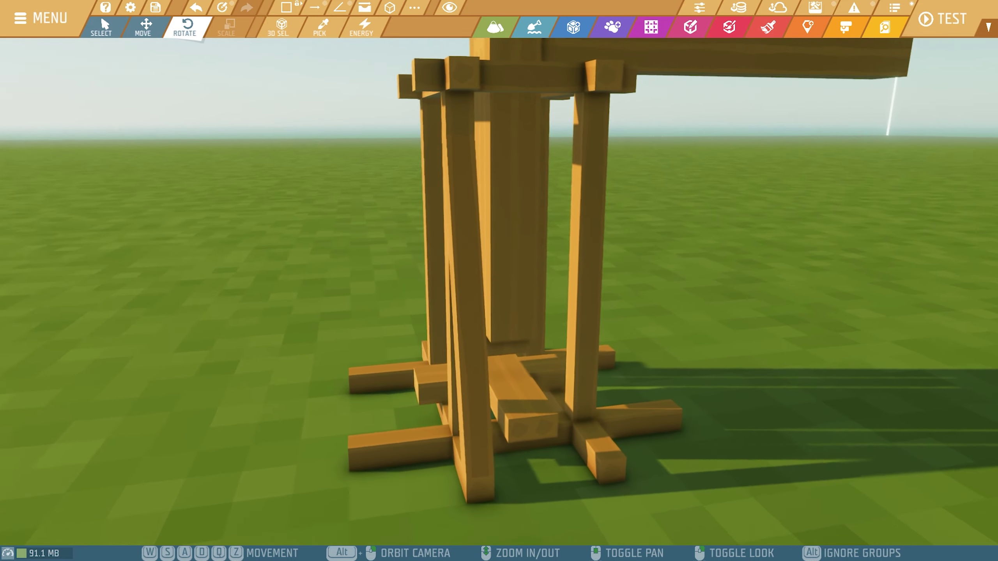
key("a")
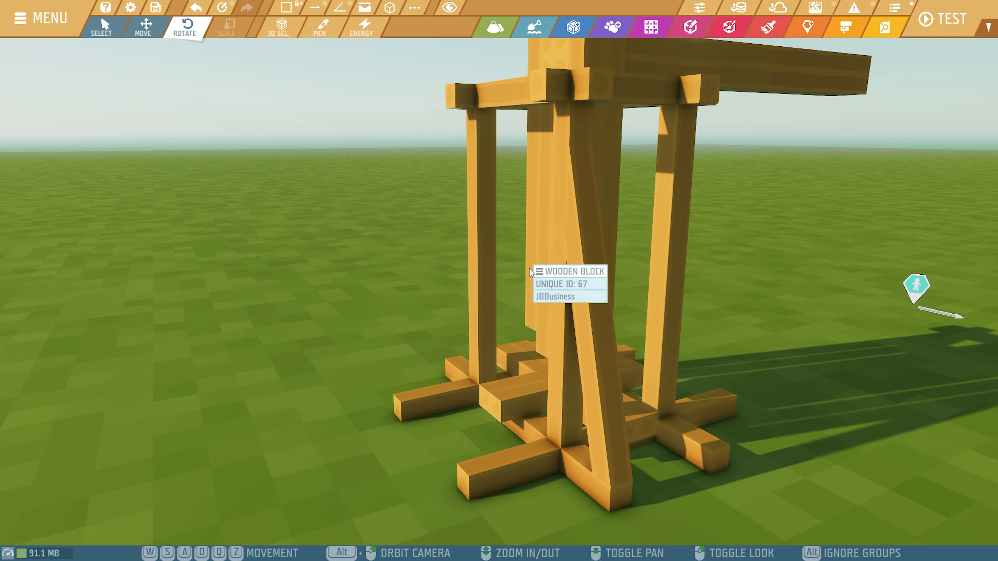
- Select the diagonal brace and nudge it slightly sideways along the X axis to 10.876
key("d")
right_click_drag(563, 211, 520, 251)
left_click(480, 286)
right_click(588, 357)
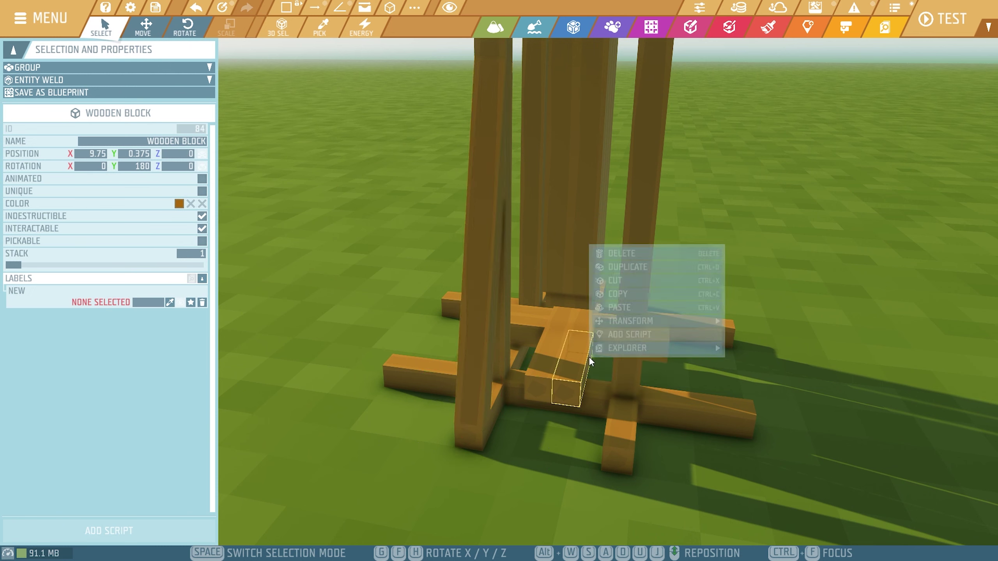
right_click_drag(588, 356, 584, 285)
key("2")
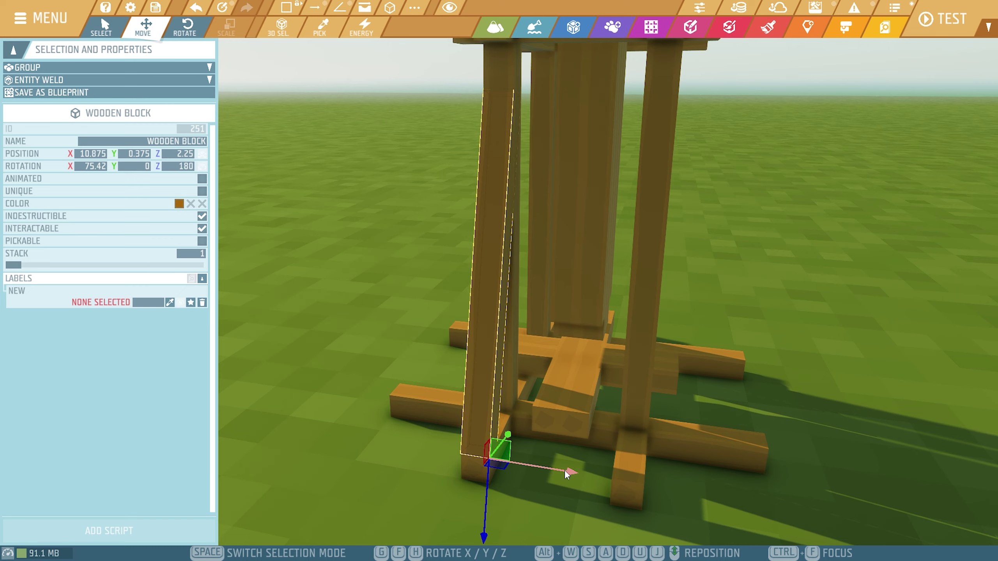
left_click_drag(565, 470, 565, 470)
left_click(758, 371)
right_click_drag(758, 372, 565, 283)
key("w")
left_click(564, 269)
key("w")
key("s")
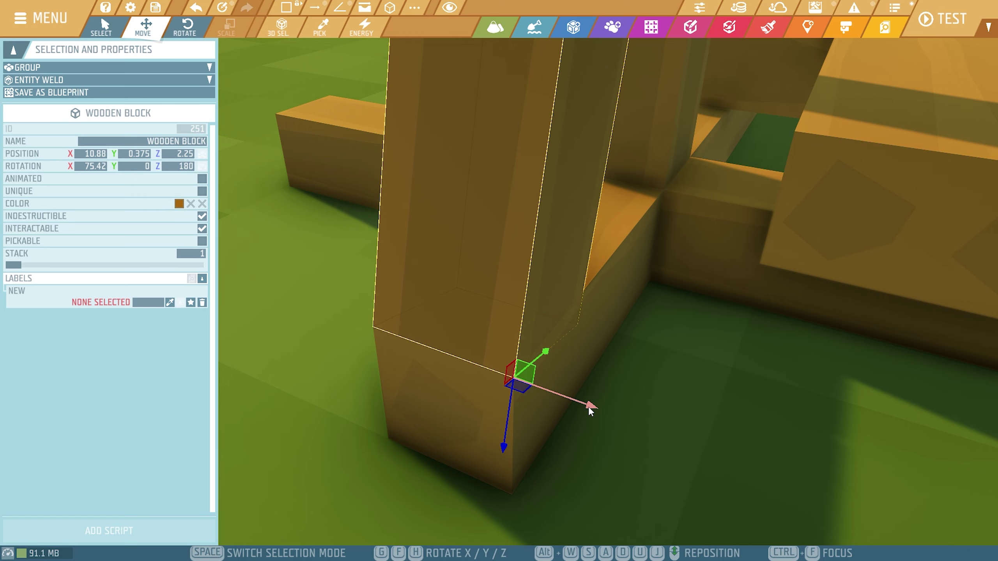
left_click(589, 408)
left_click(694, 393)
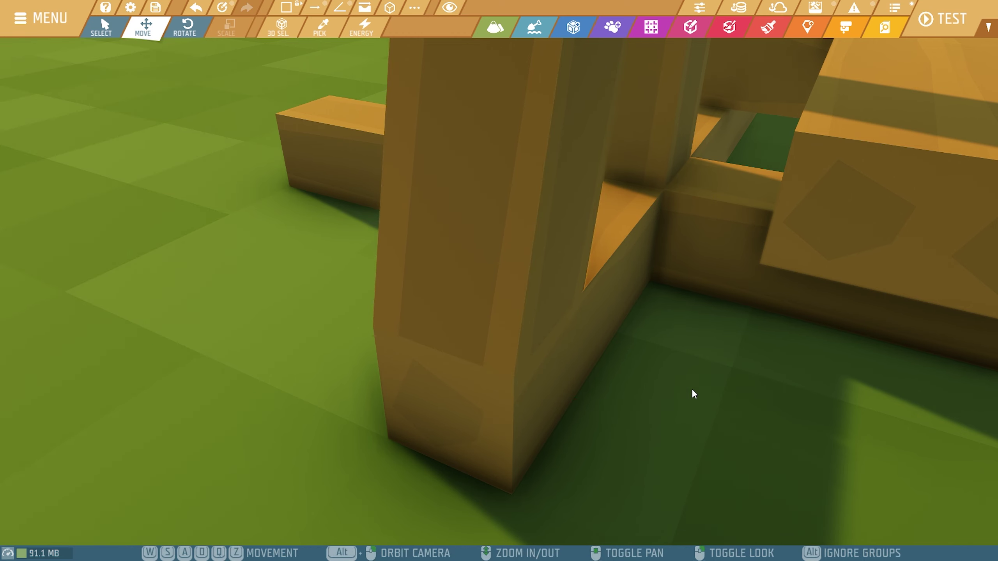
- Duplicate the diagonal brace onto the matching leg on the far side of the tower
key("s")
right_click_drag(670, 403, 630, 388)
key("a")
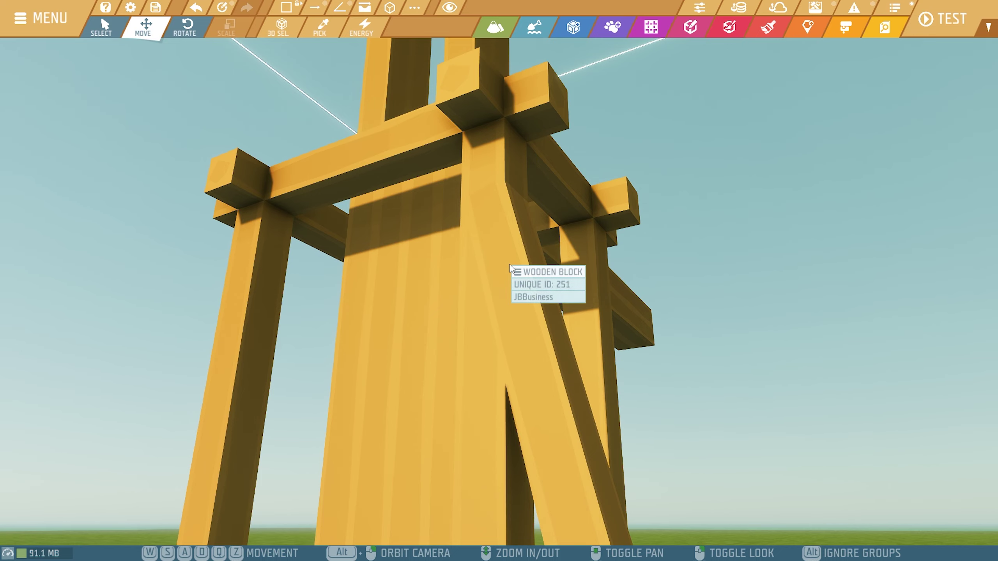
right_click_drag(558, 268, 531, 348)
key("s")
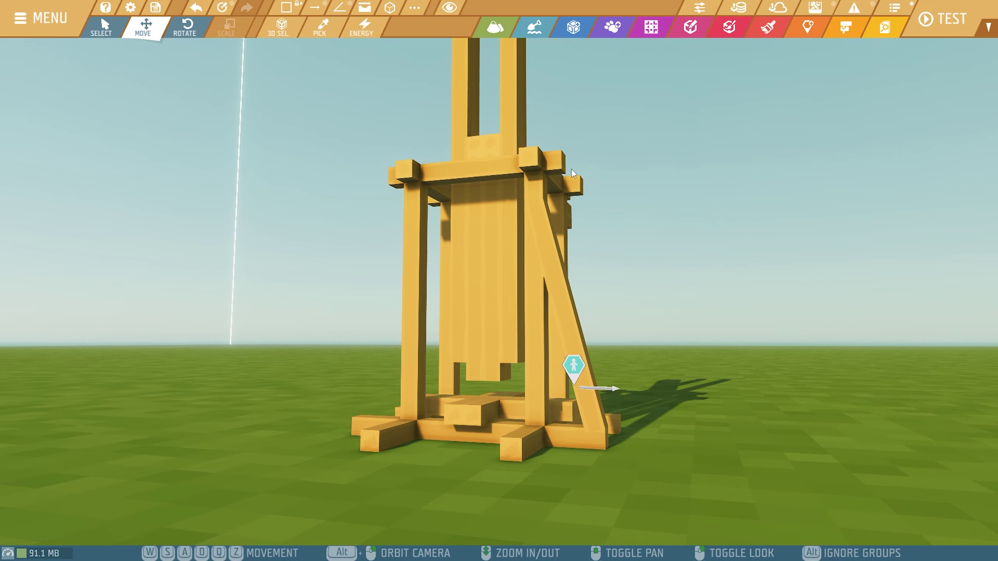
key("d")
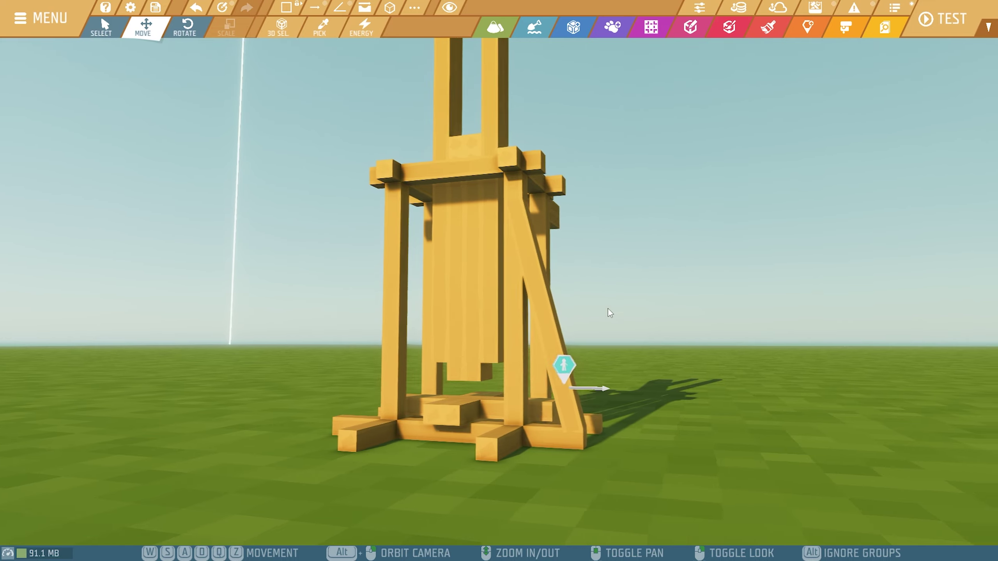
key("d")
right_click_drag(608, 309, 550, 326)
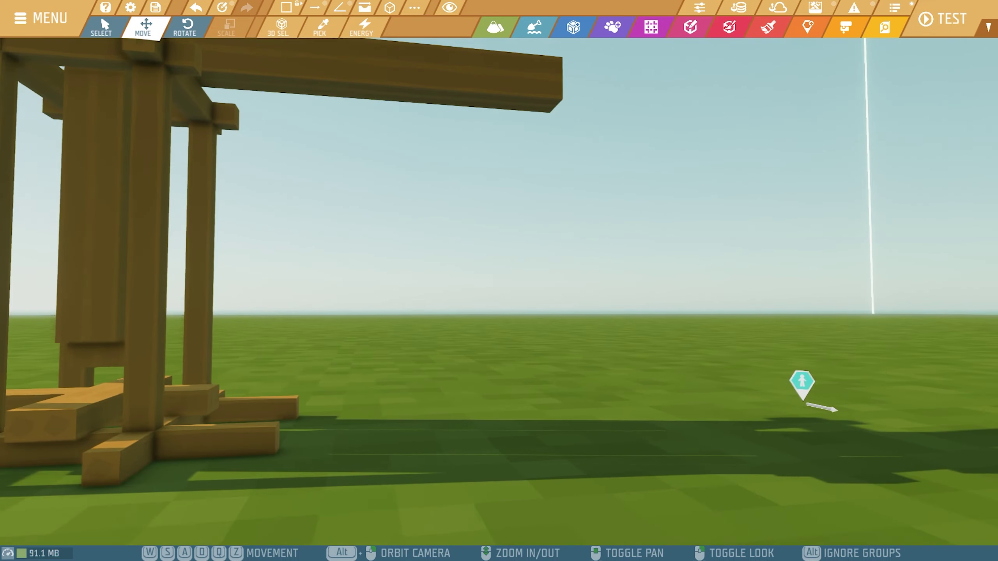
key("a")
right_click_drag(668, 322, 669, 368)
key("w")
key("s")
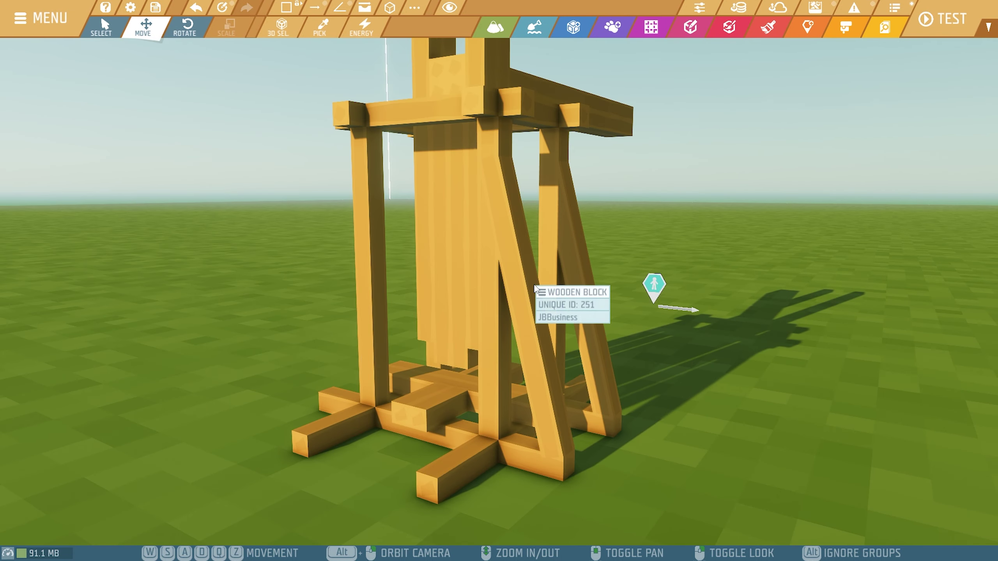
- Place an Algimer cube block against the end of the base beam, beside the foot of the near brace
left_click(651, 28)
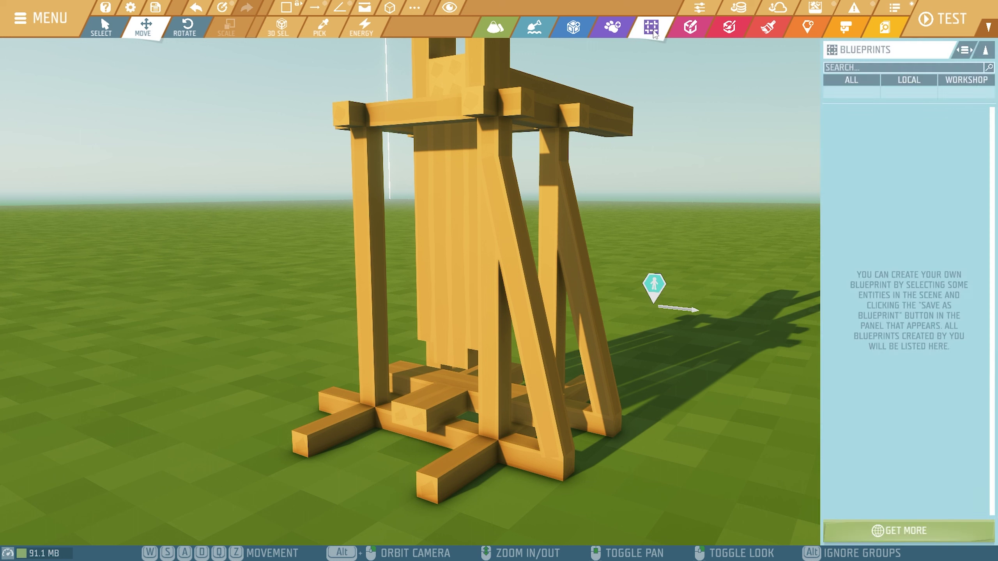
left_click(582, 28)
key("w")
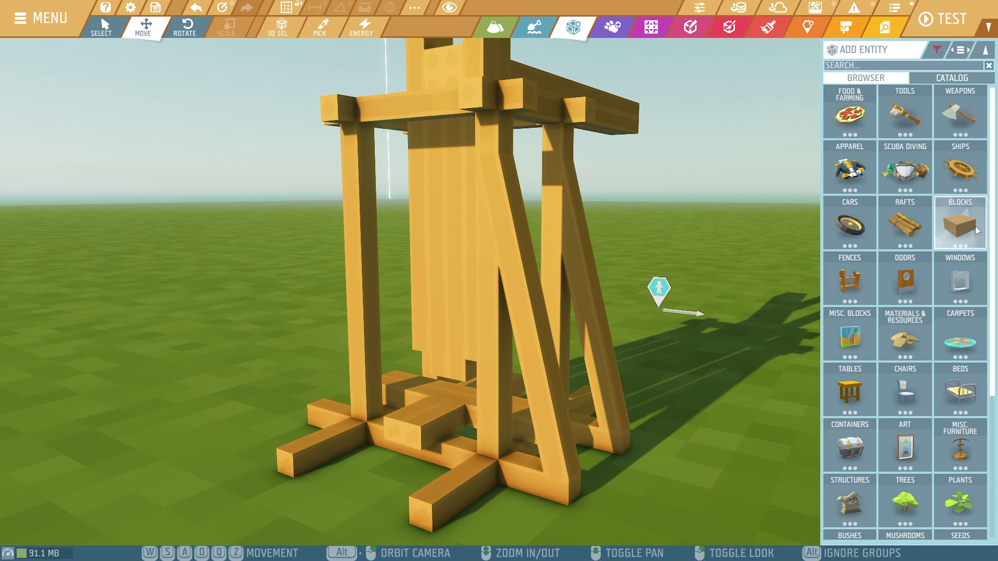
left_click(959, 224)
left_click(903, 113)
left_click(903, 113)
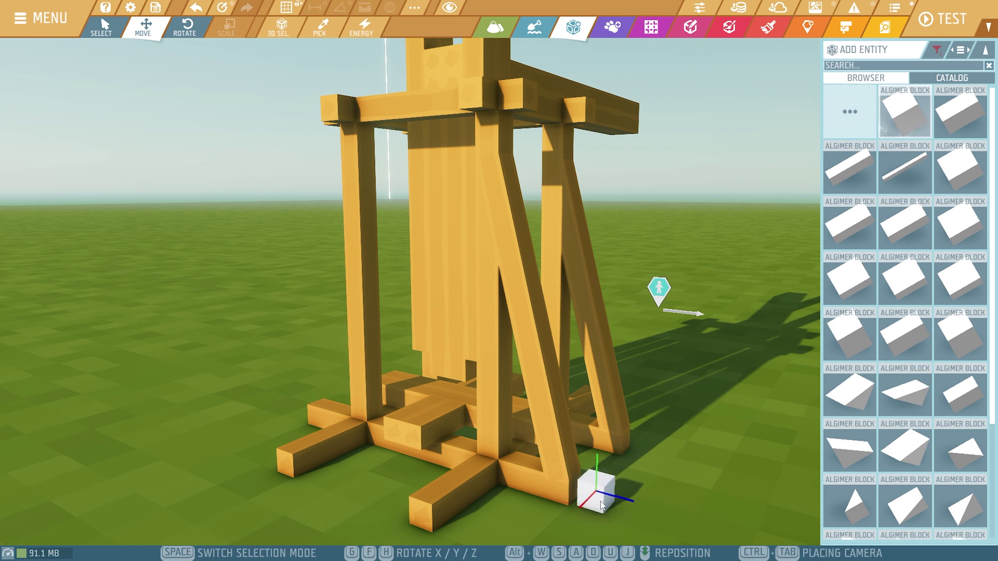
left_click(597, 500)
left_click(680, 465)
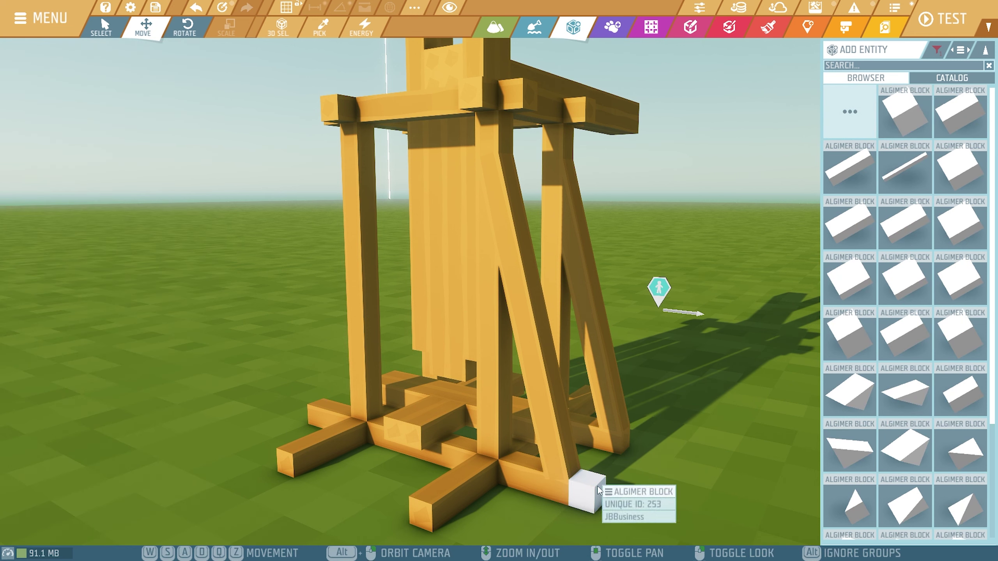
- Select both diagonal braces together with the Algimer block and duplicate them
left_click(551, 382)
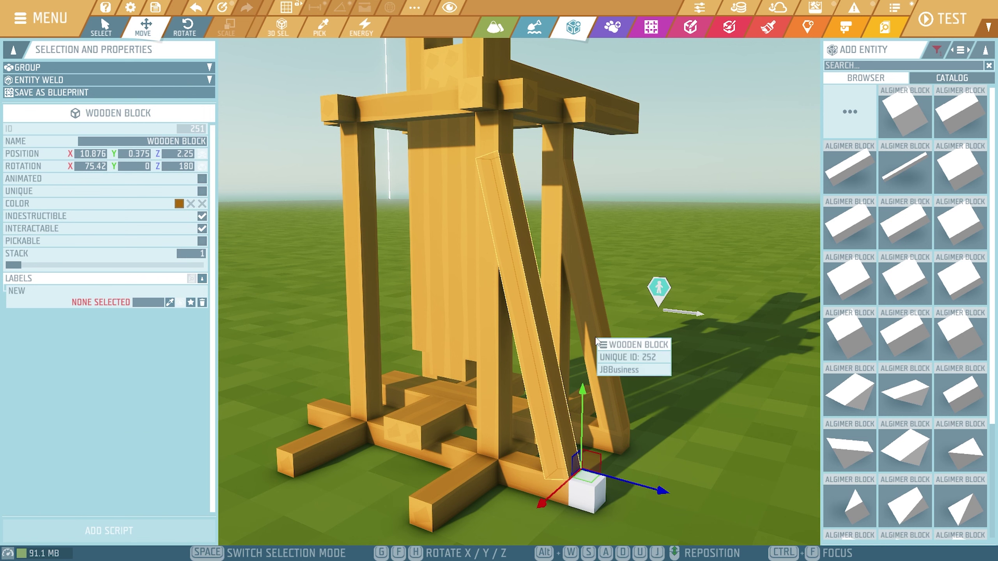
left_click(596, 341, "shift")
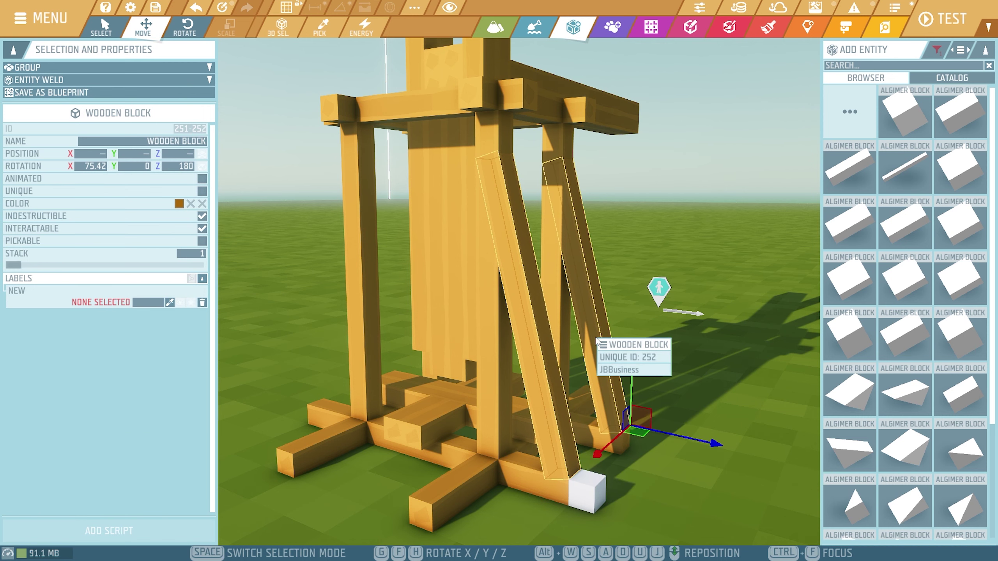
left_click(592, 498, "shift")
right_click_drag(640, 449, 693, 394)
key("a")
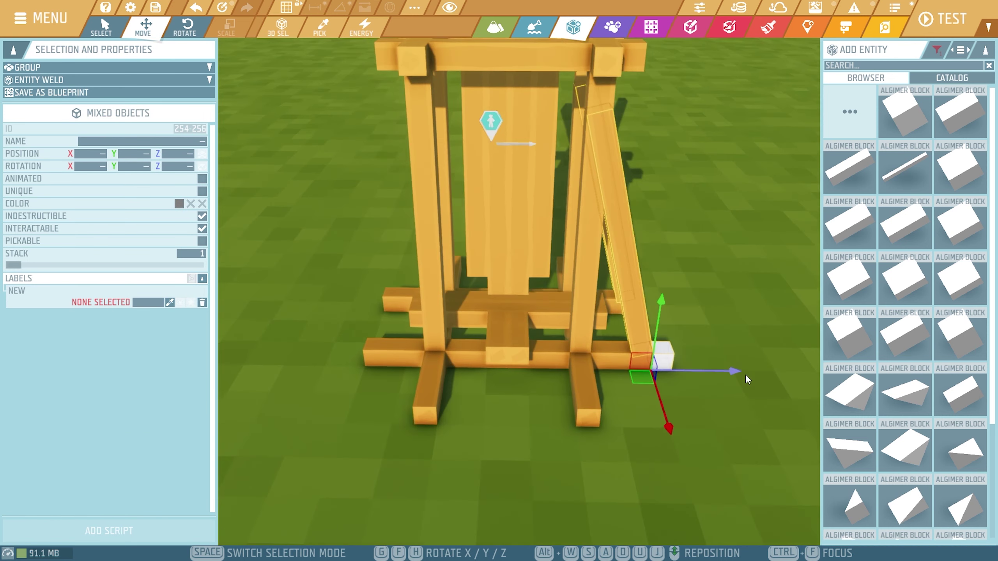
key("ctrl+d")
- Turn the duplicated braces and block half a turn and move them against the legs on the opposite side of the tower
key("3")
left_click_drag(734, 412, 576, 374)
key("2")
left_click_drag(727, 381, 436, 385)
right_click_drag(446, 397, 598, 472)
left_click_drag(603, 480, 590, 411)
left_click(591, 409)
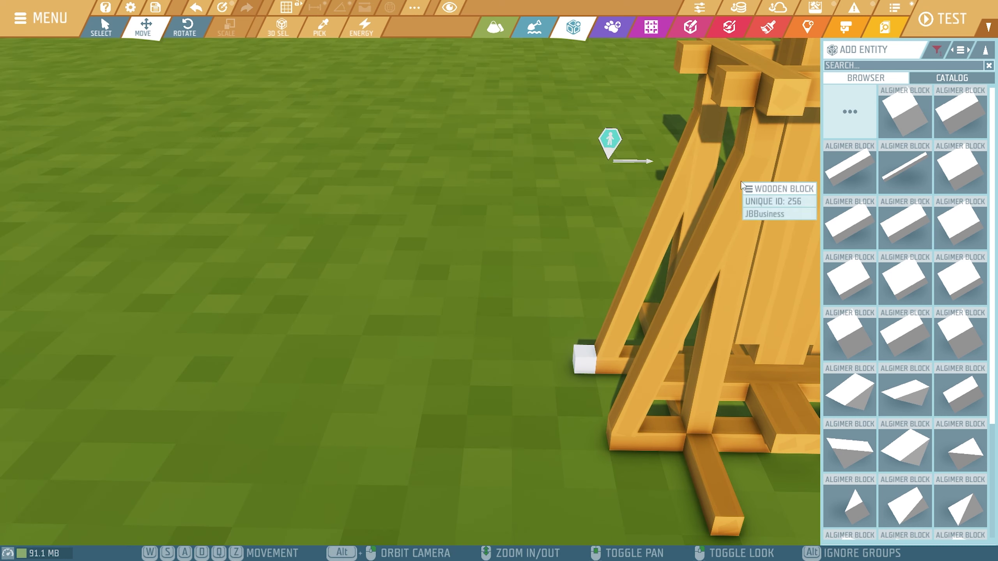
- Add a second set of diagonal braces on the perpendicular sides of the legs and remove the white Algimer blocks
key("s")
right_click_drag(532, 324, 601, 334)
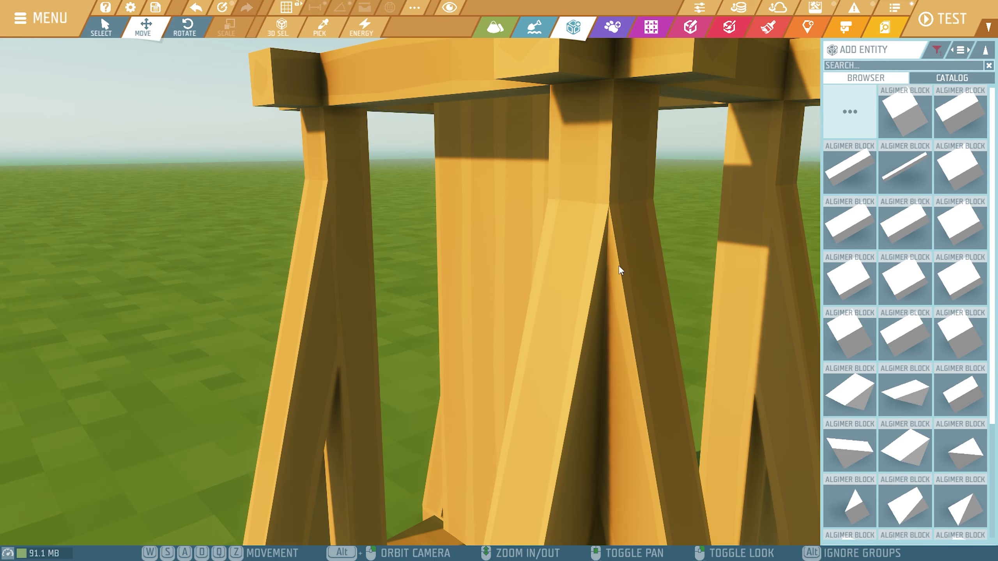
key("s")
right_click_drag(619, 267, 645, 264)
right_click_drag(668, 313, 381, 303)
key("s")
key("d")
key("d")
- Place a long thin wooden block on the ground beside the tower at X 7.5, Z 4.125 with Y rotation 90
left_click(845, 111)
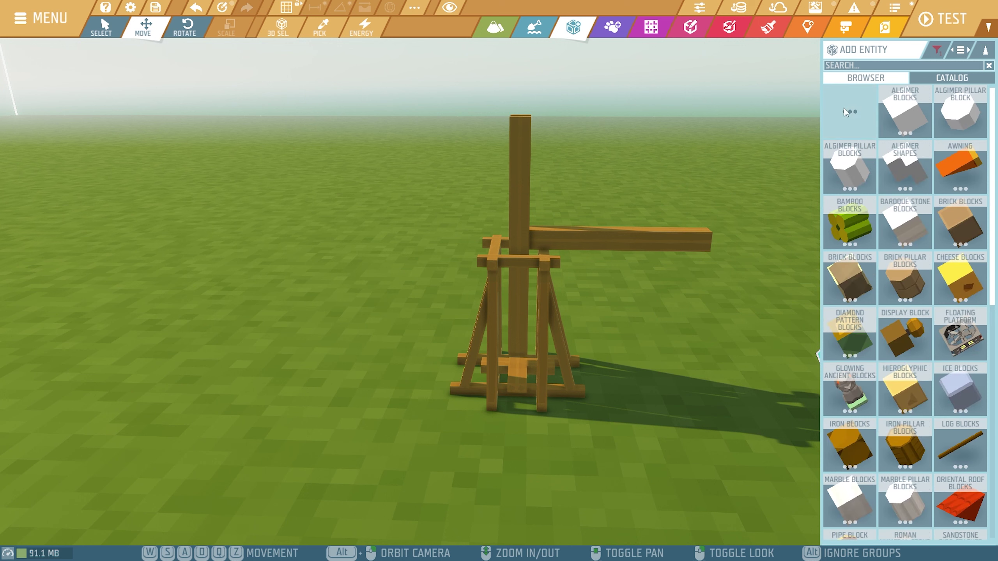
scroll(864, 195, "down", 10)
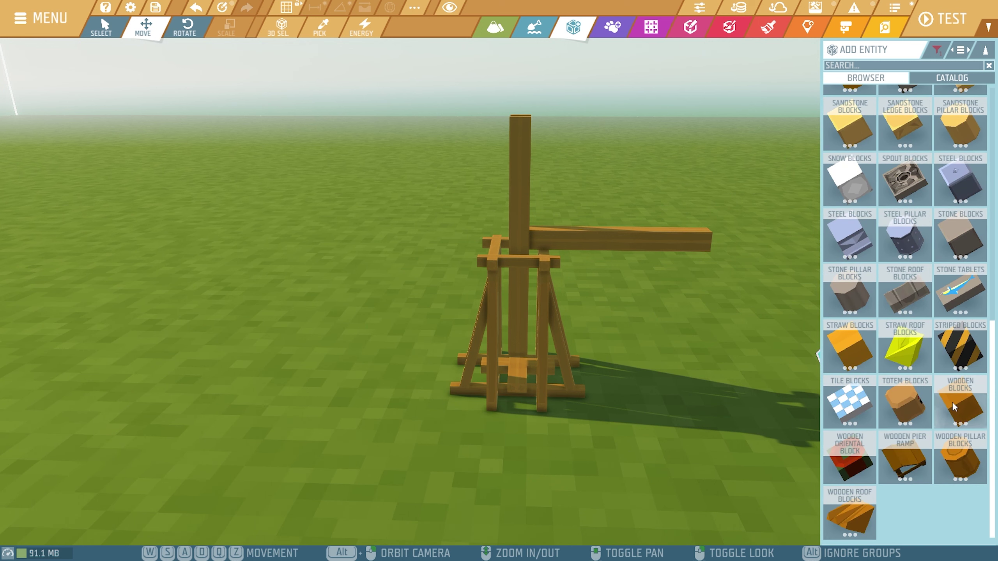
left_click(952, 407)
left_click(907, 226)
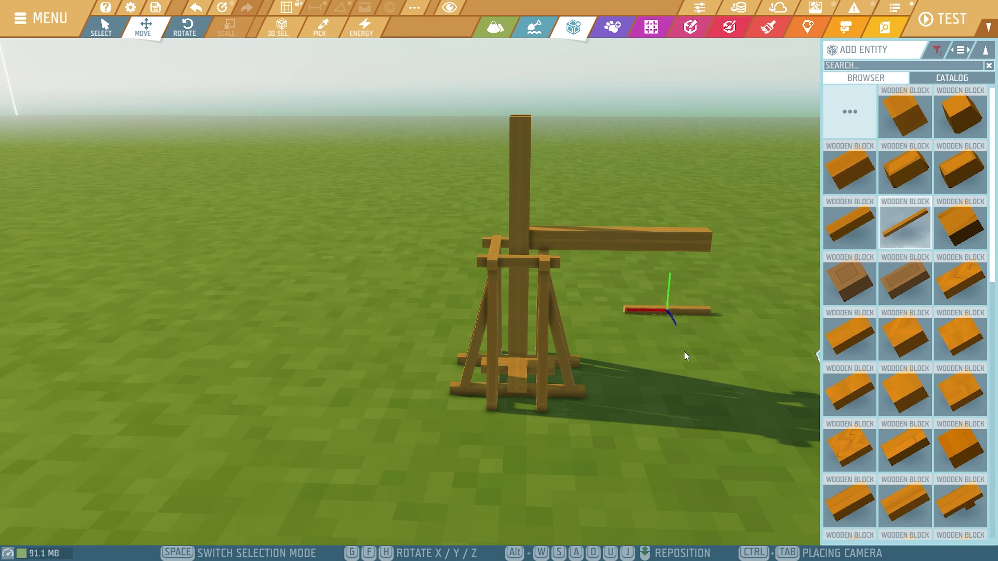
right_click_drag(617, 406, 621, 437)
key("a")
key("a")
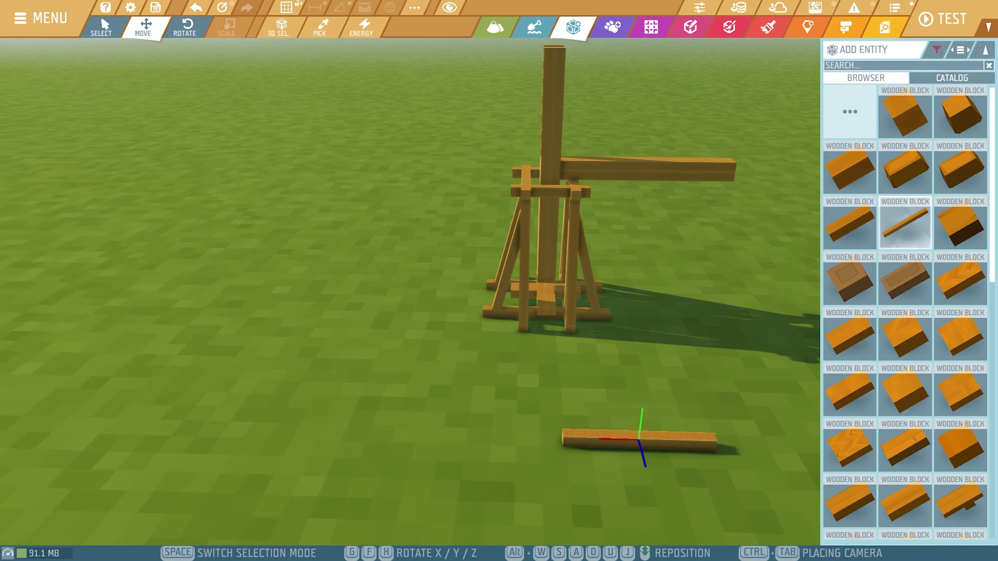
key("d")
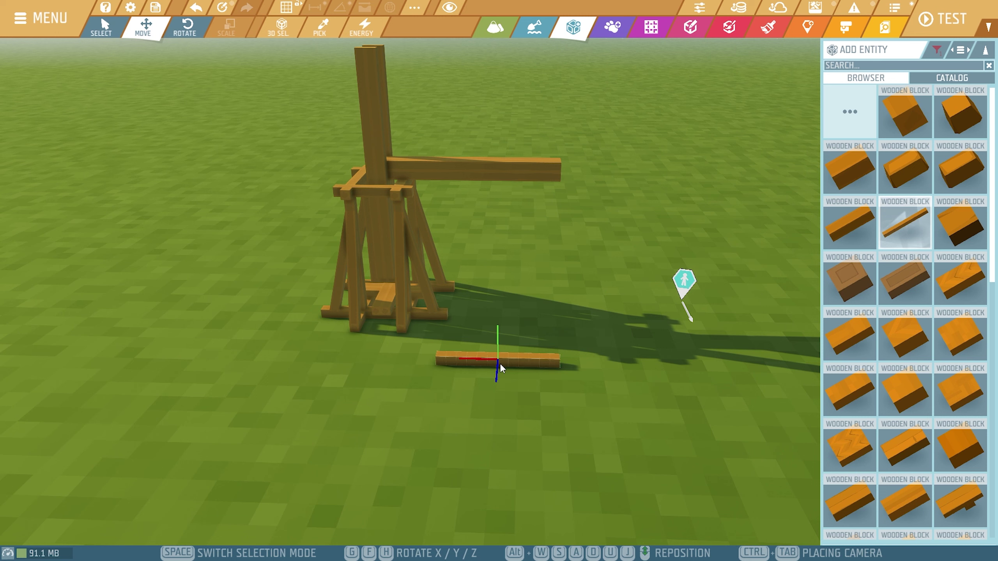
left_click(500, 364)
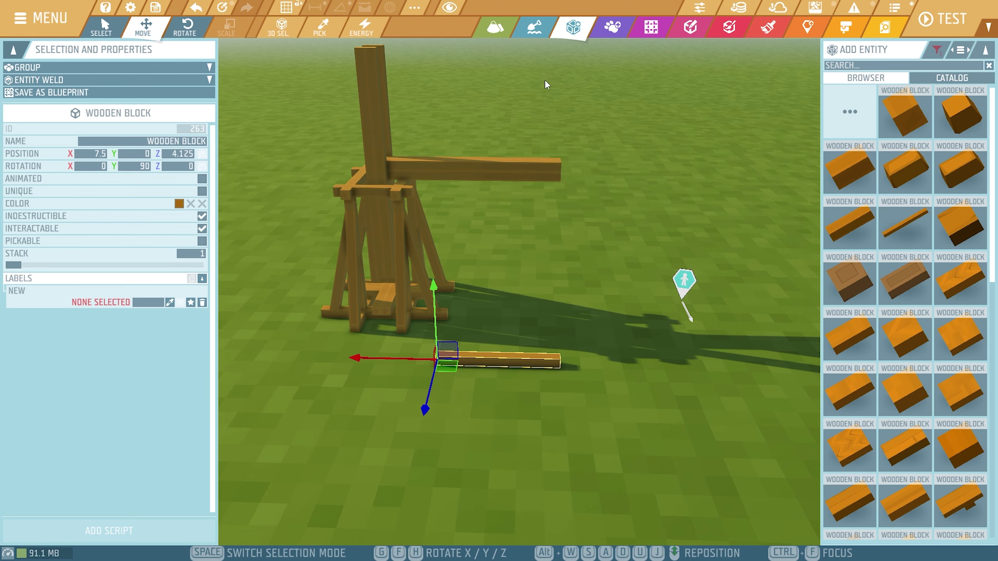
- Select all the wooden blocks that form the long horizontal beam at the top of the tower
key("a")
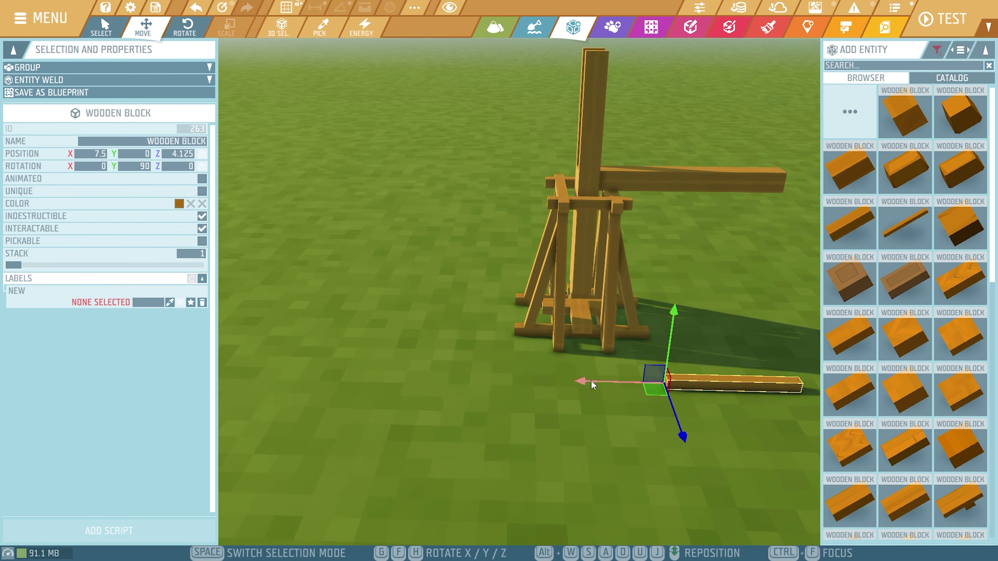
left_click_drag(318, 157, 328, 10)
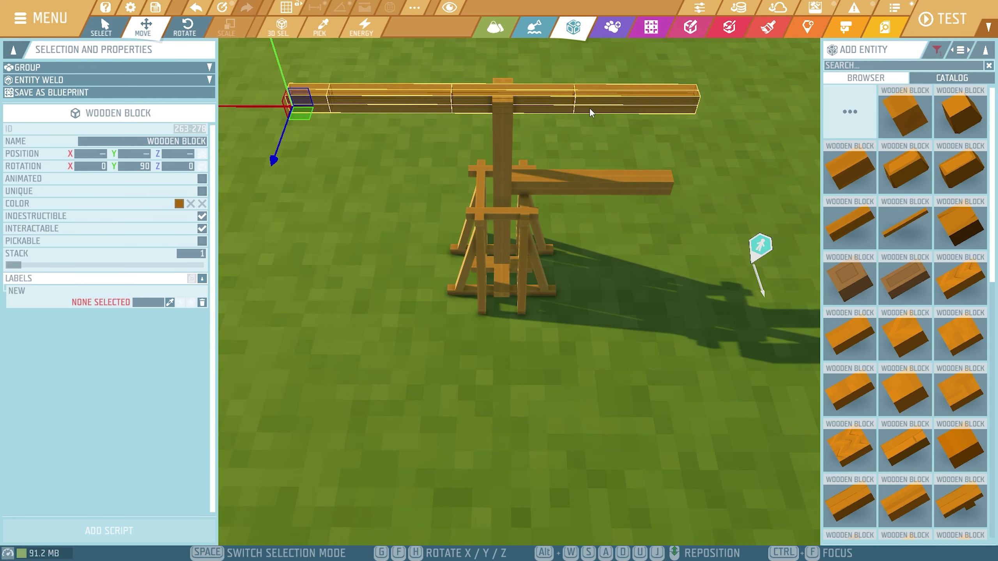
mouse_move(590, 108)
right_mouse_down()
mouse_move(599, 129)
mouse_move(617, 105)
mouse_move(589, 92)
right_mouse_up()
key("w")
key("s")
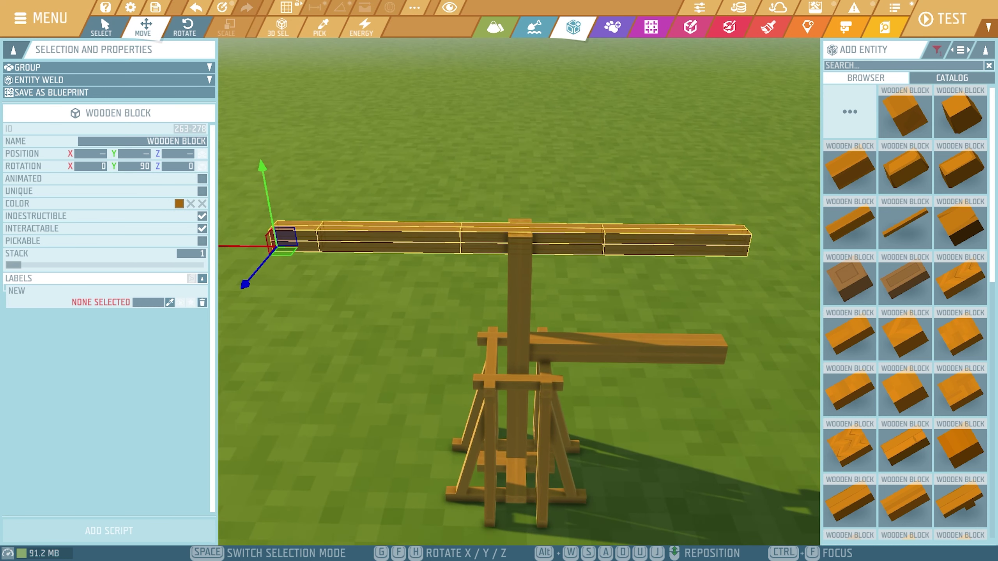
left_click(582, 254, "shift")
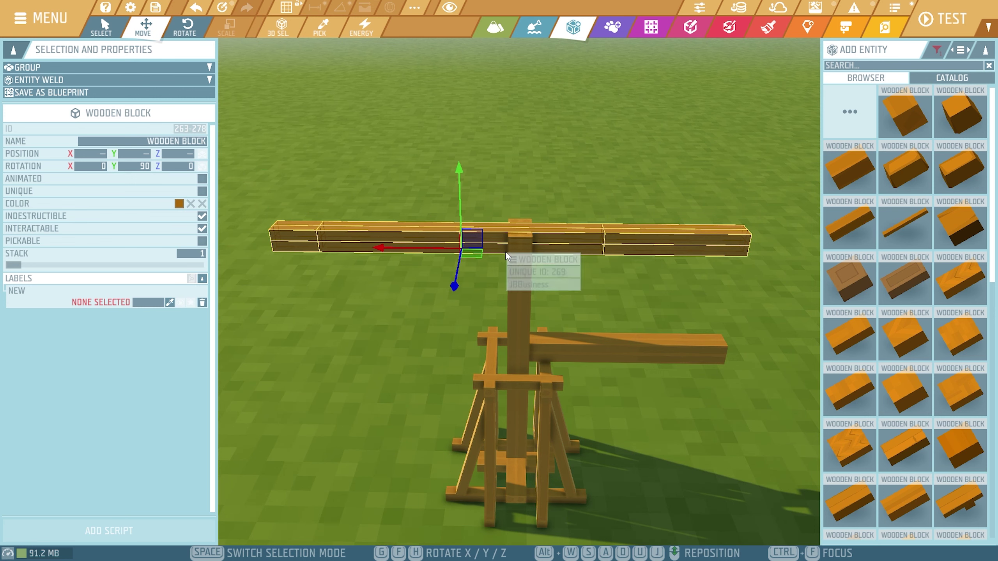
key("d")
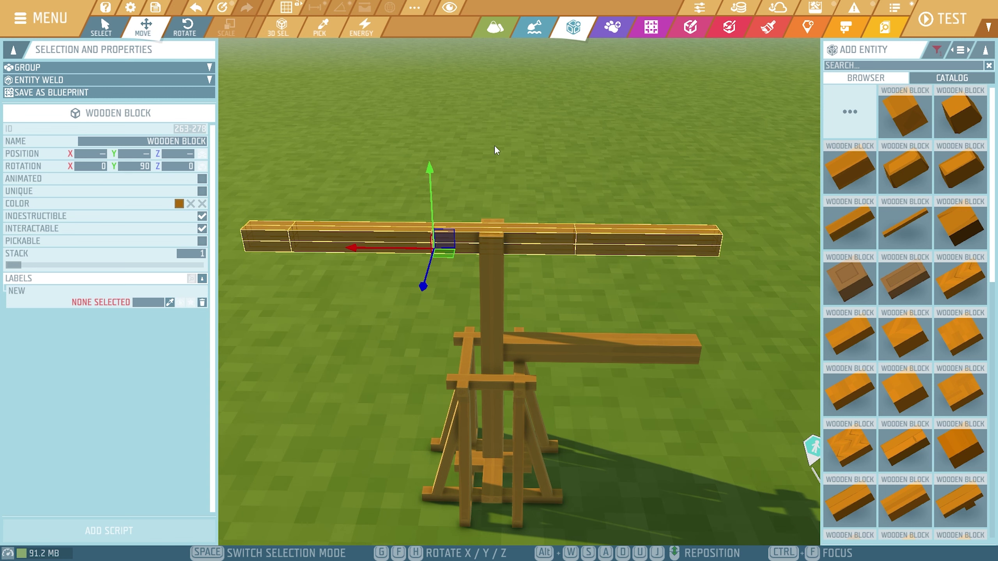
- Disable grid mode, choose a finer angle step, and tilt the selected top beam to an X rotation of 345
key("x")
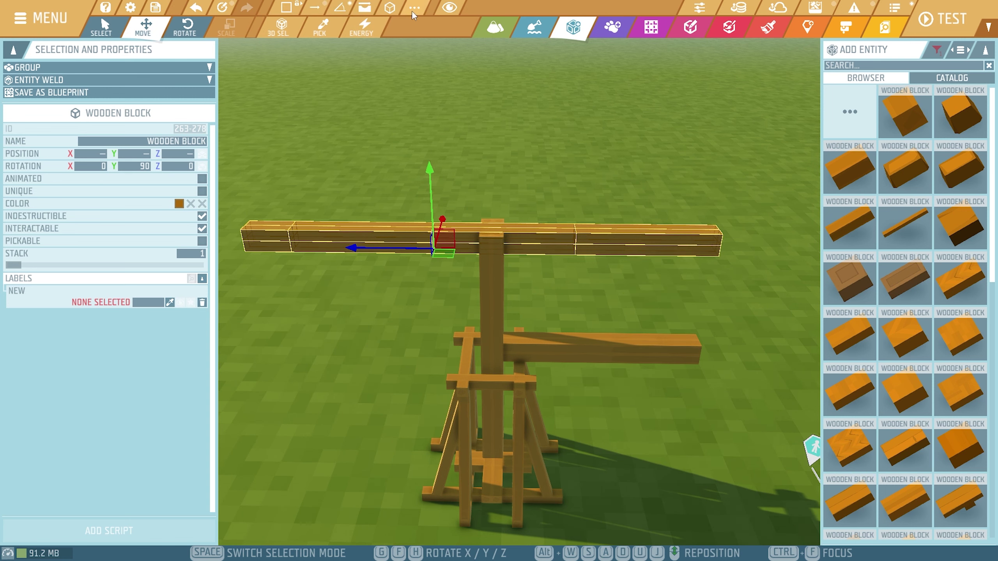
left_click(413, 11)
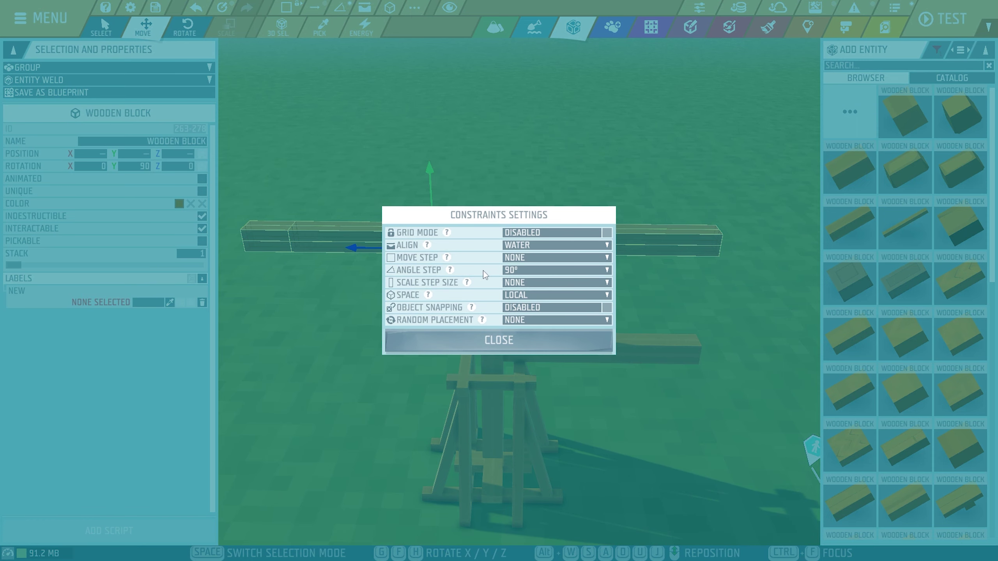
left_click(506, 272)
left_click(517, 297)
left_click(543, 337)
key("e")
left_click_drag(494, 197, 502, 214)
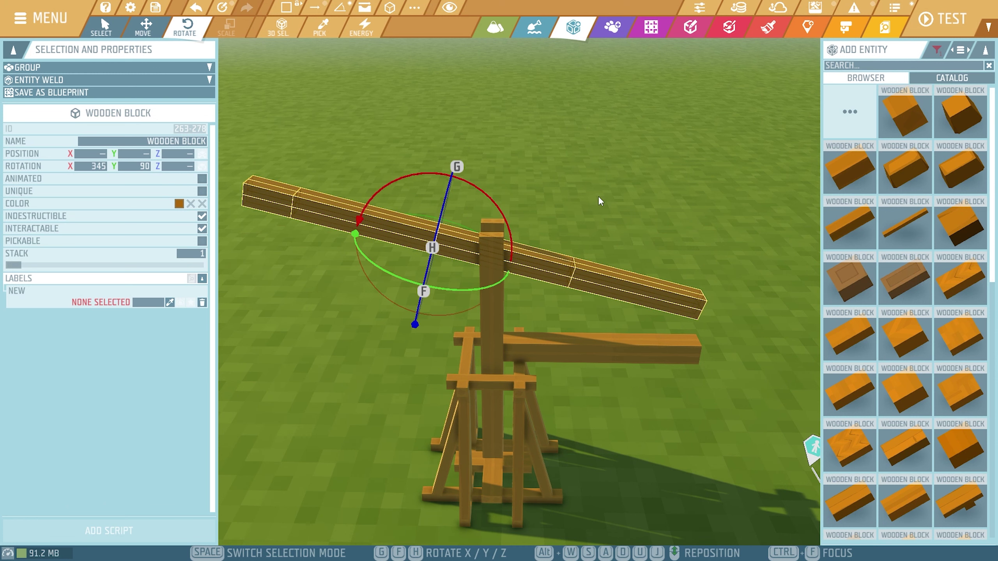
- Place two small upright wooden blocks on top of the post beside the tilted beam, at Y 11.25 and Z 0.375
key("s")
key("a")
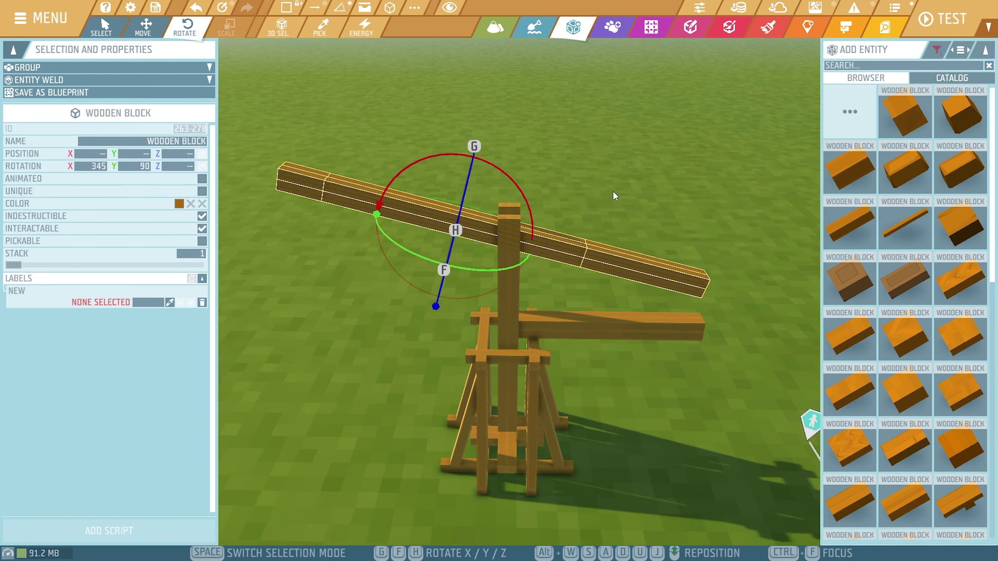
key("space")
key("space")
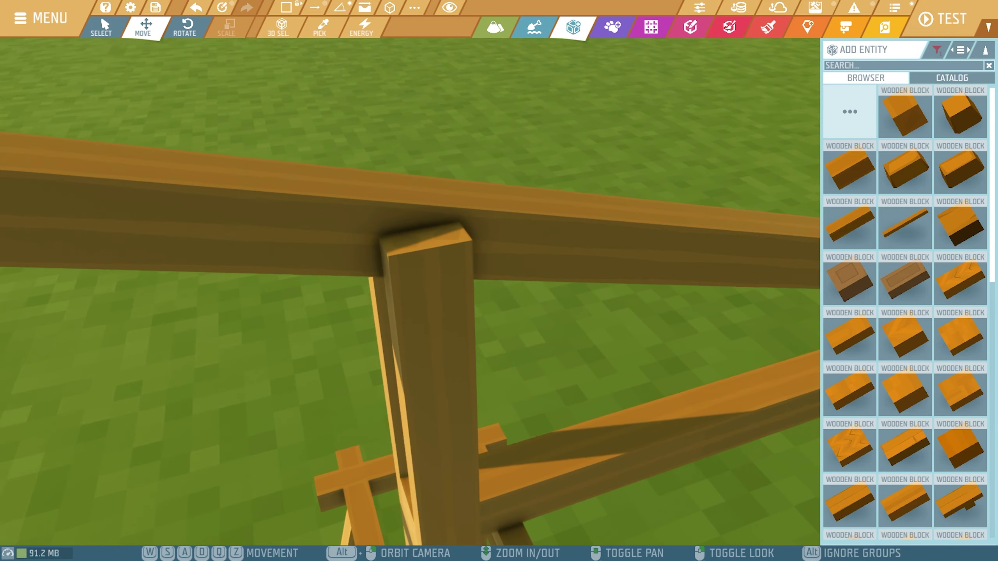
key("a")
right_click_drag(502, 175, 484, 185)
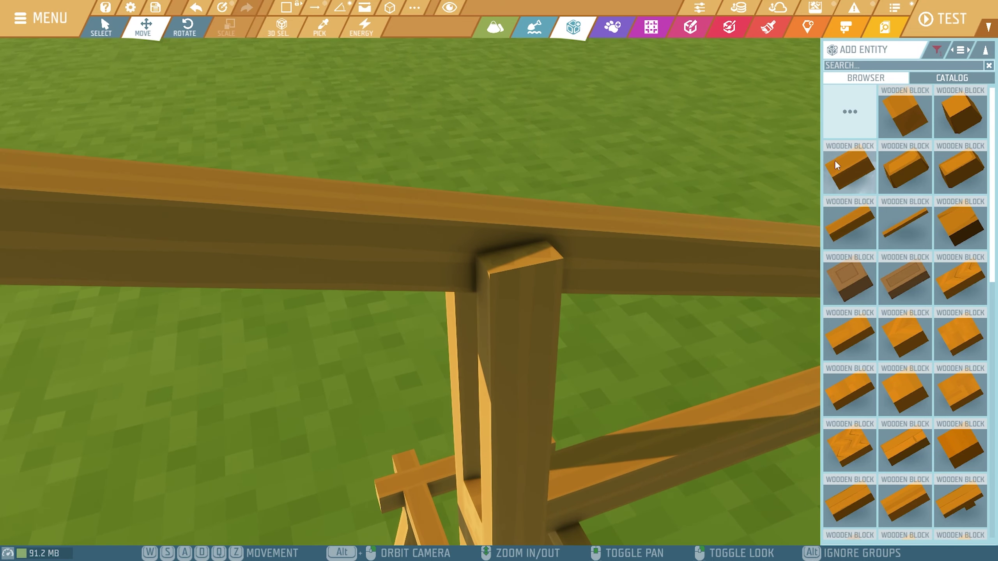
left_click(836, 162)
key("c")
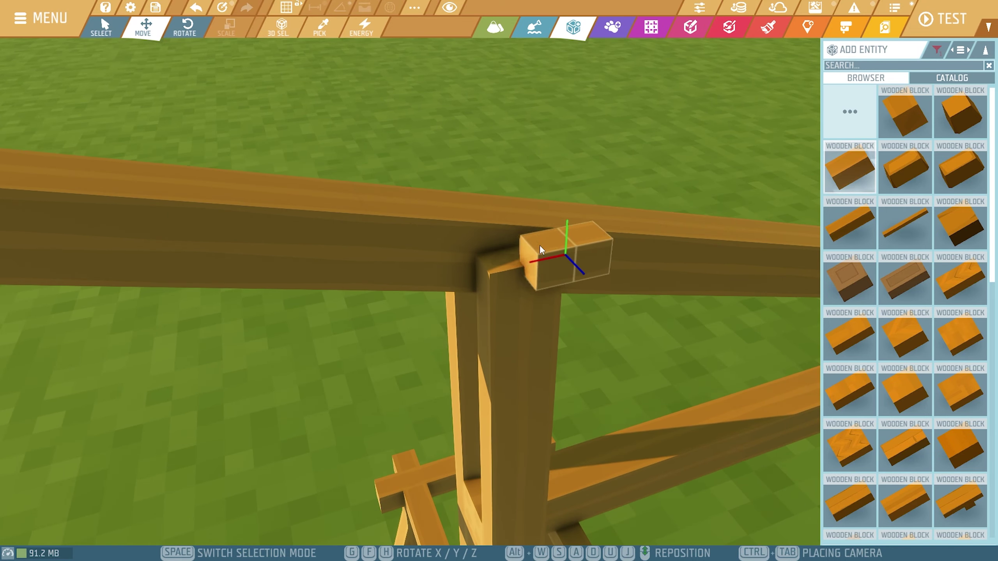
key("f")
key("g")
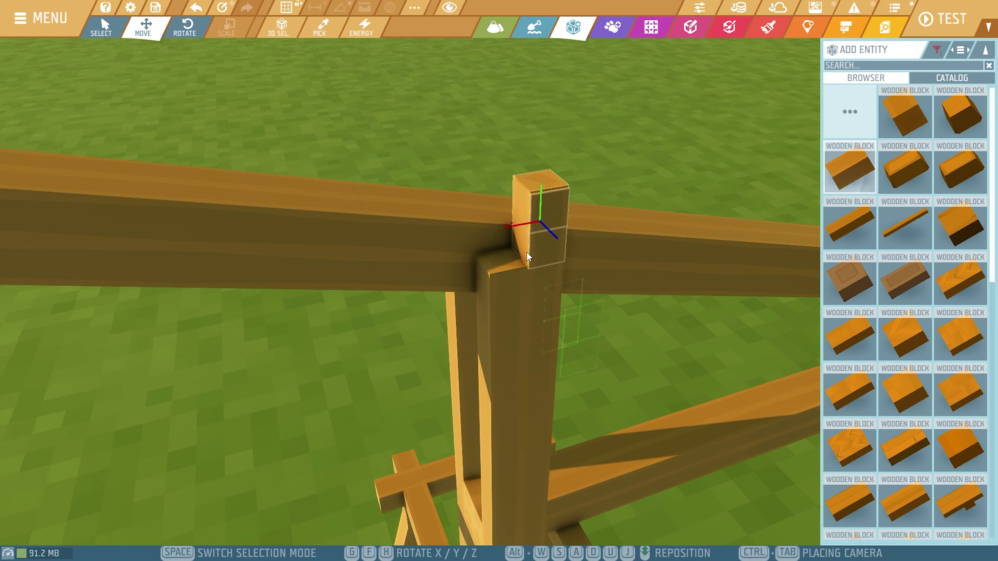
left_click(527, 253)
left_click(498, 251)
right_click(498, 251)
- Duplicate the two small top blocks and move the copies along Z to the post on the beam's opposite side
left_click(633, 344)
left_click(521, 221)
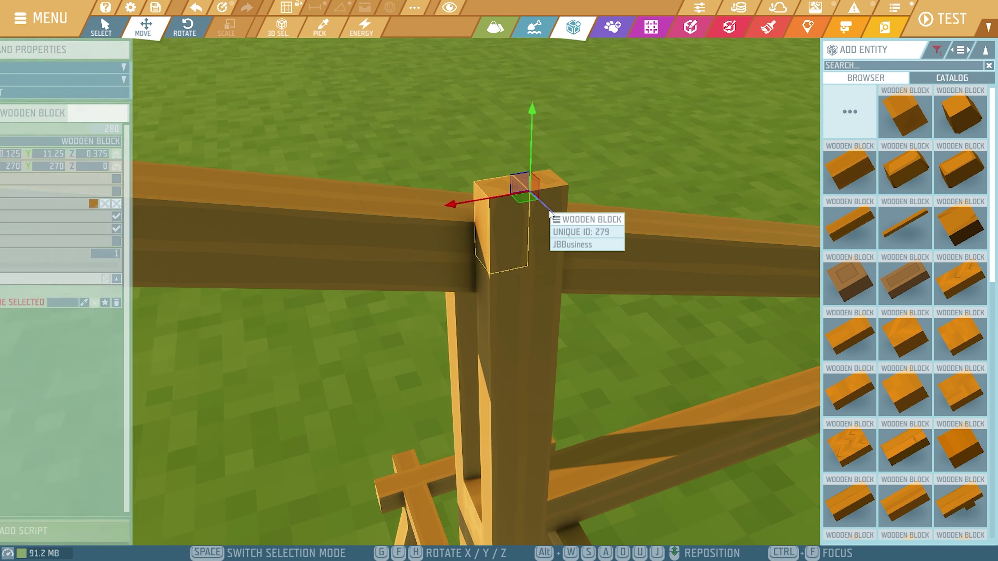
left_click(540, 205, "ctrl")
right_click_drag(541, 205, 723, 196, "alt")
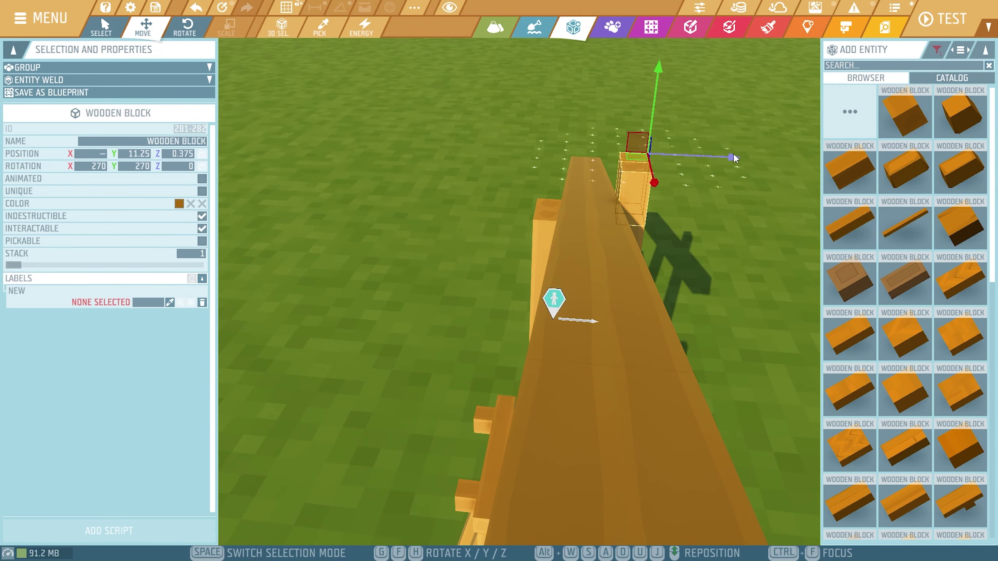
left_click_drag(733, 155, 654, 155, "shift")
left_click(777, 204)
right_click_drag(776, 203, 698, 204, "alt")
- Select the four wooden blocks along one side of the diagonal brace under the raised arm and focus the view on them
key("s")
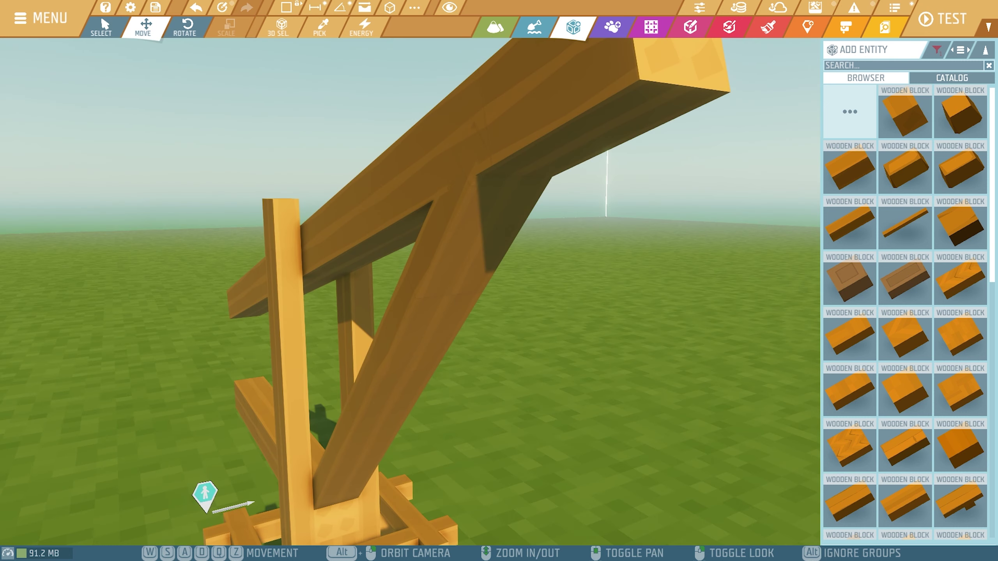
right_click_drag(410, 291, 426, 283)
key("a")
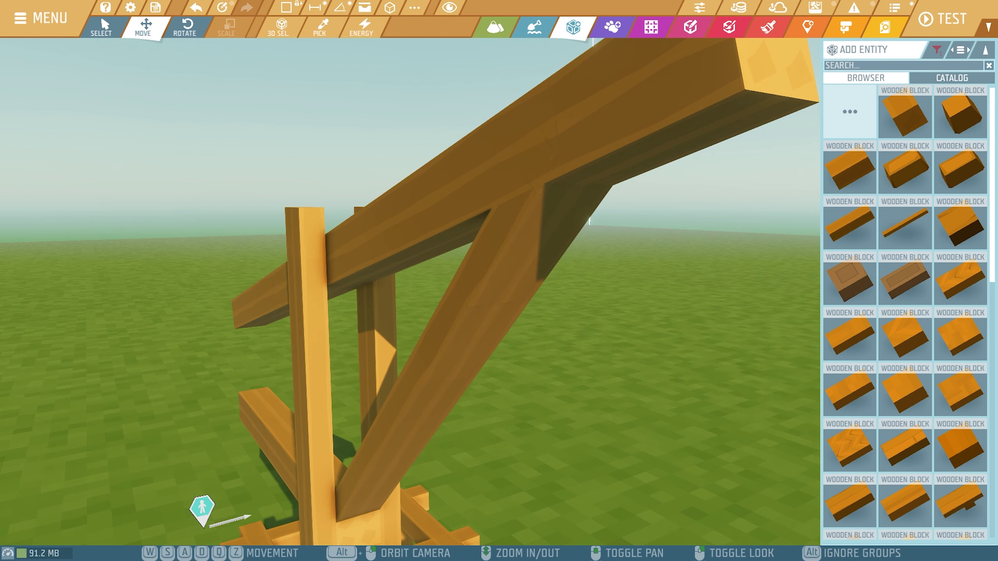
key("a")
right_click_drag(671, 369, 701, 384)
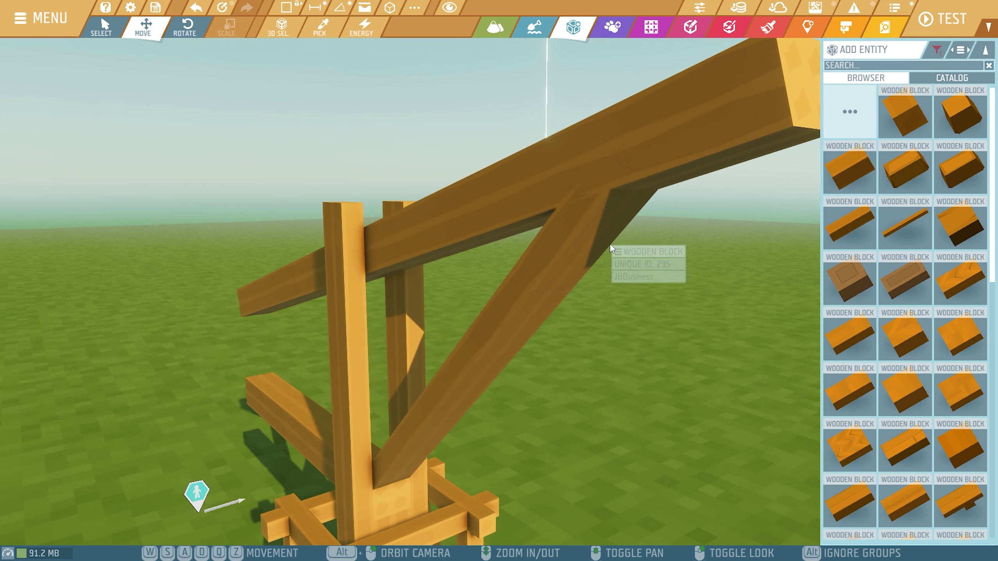
left_click(605, 195)
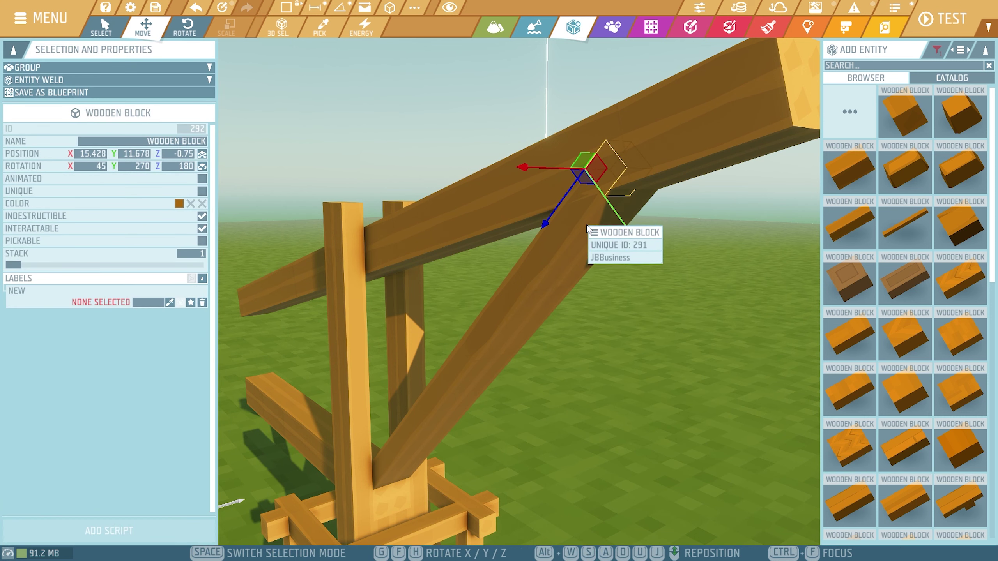
left_click(587, 226, "ctrl")
left_click(487, 348, "ctrl")
left_click(441, 406, "ctrl")
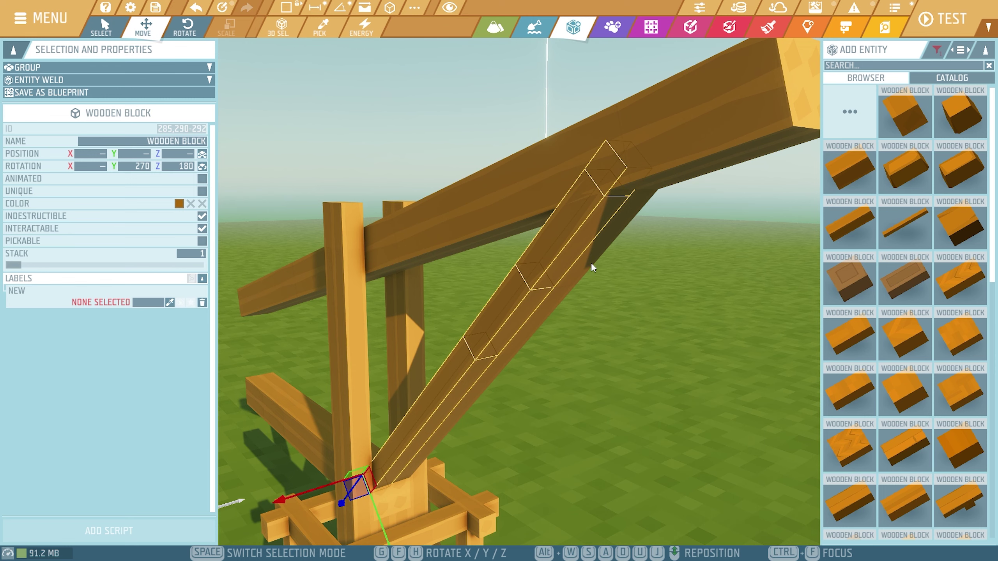
key("ctrl+f")
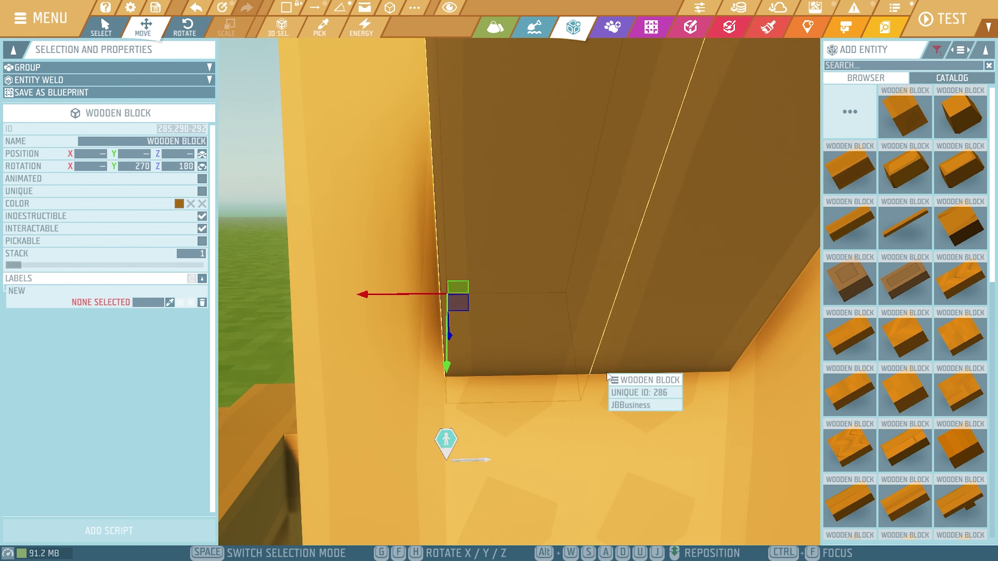
- Examine the diagonal brace from several sides, including its joints with the post and the tilted arm
right_click_drag(607, 371, 723, 252)
right_click_drag(519, 292, 519, 173)
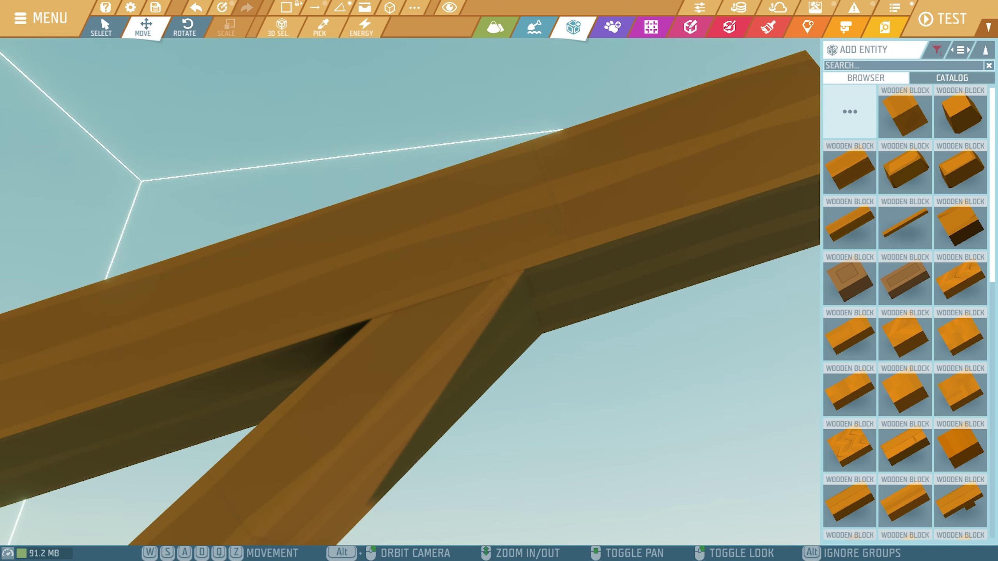
right_click_drag(519, 292, 283, 488)
right_click_drag(607, 372, 515, 279)
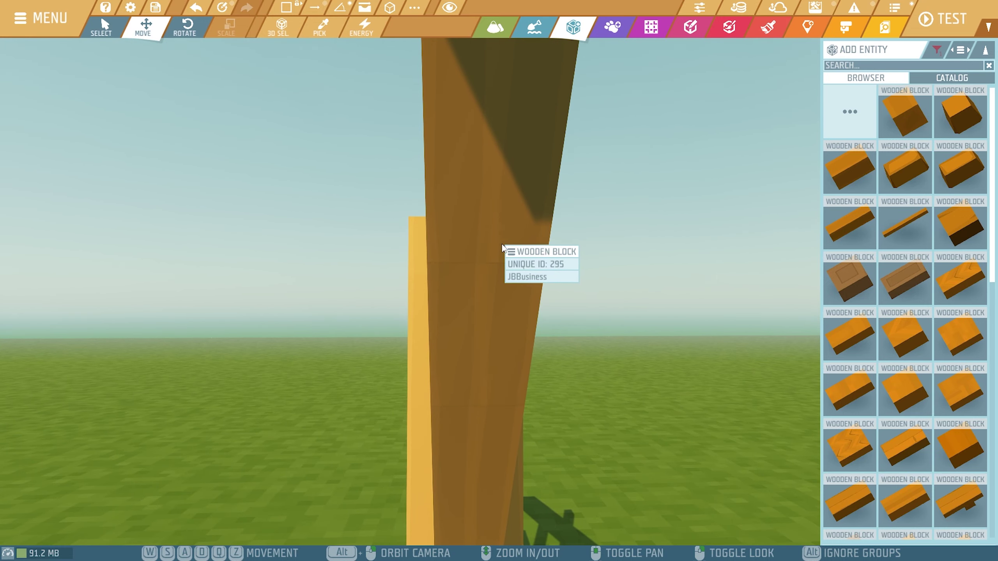
key("w")
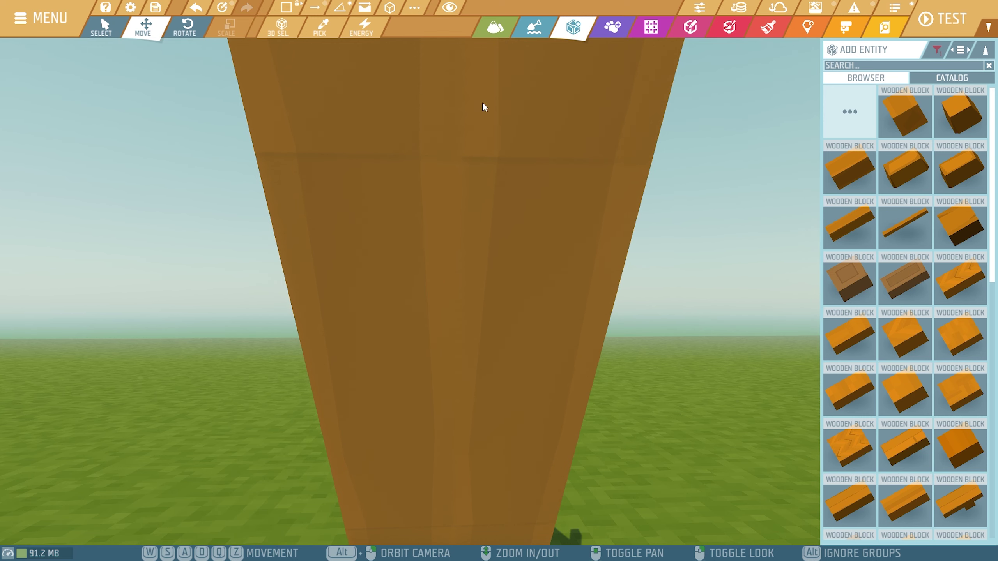
scroll(692, 198, "down", 3)
right_click_drag(692, 198, 499, 131, "alt")
left_click(478, 169)
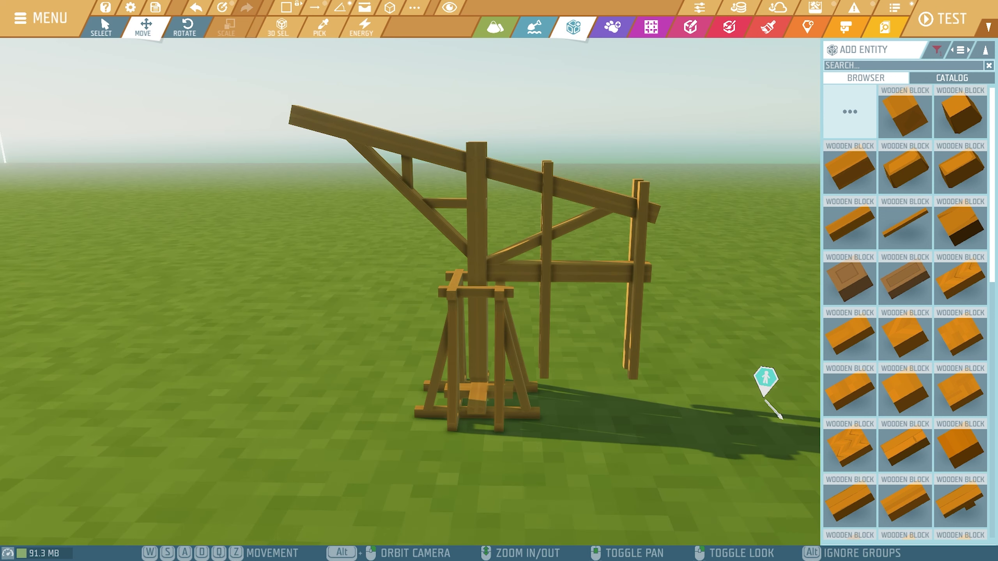
- Place a small wooden block on the open ground at X 22.5, Z 15.75 with Y rotation 90
key("a")
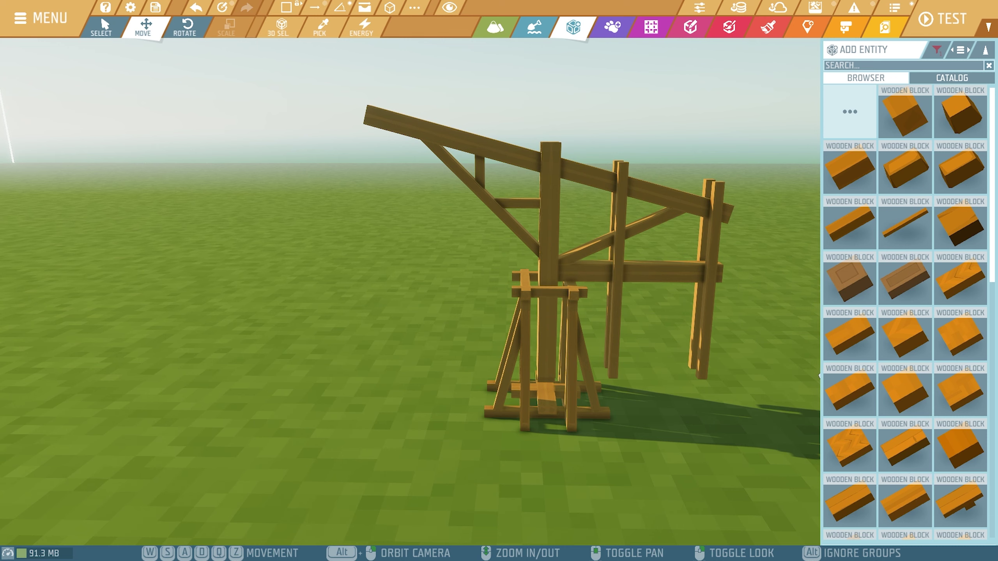
key("w")
right_click_drag(820, 377, 702, 495)
key("w")
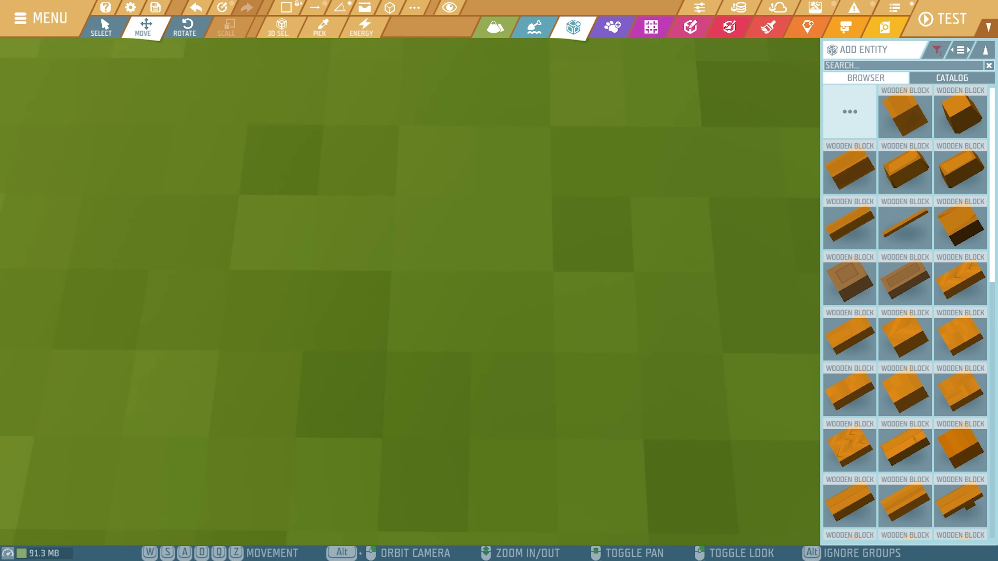
left_click(857, 176)
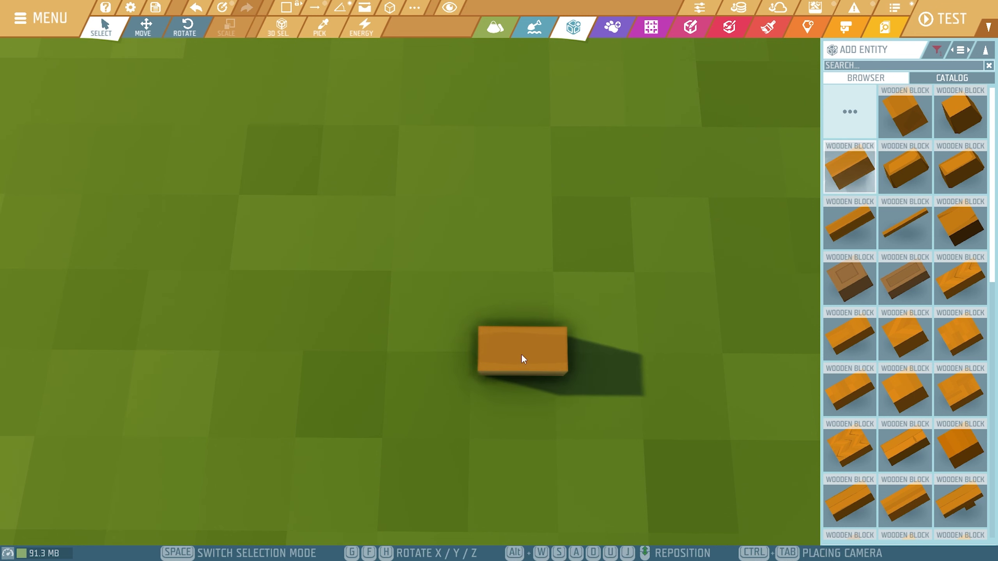
left_click(517, 356)
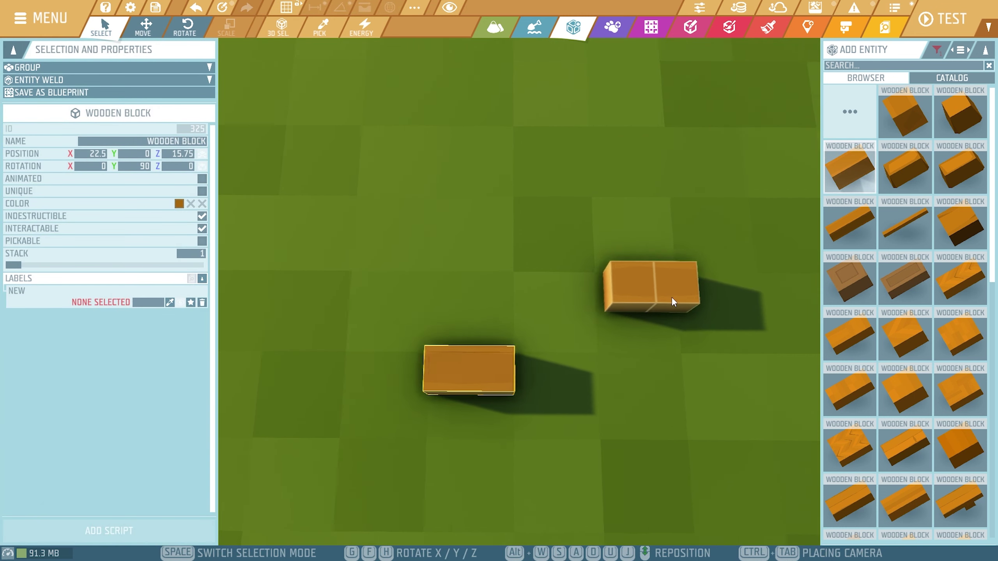
key("2")
- Add a triangular wooden wedge against the end of the ground block, with X rotation 90 and Y rotation 90
key("s")
key("w")
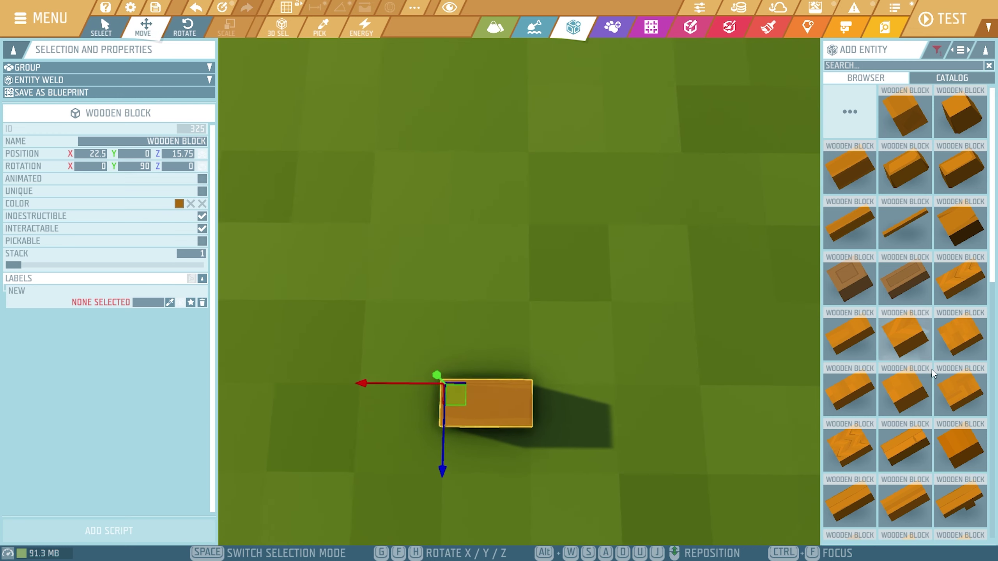
key("a")
scroll(898, 419, "down", 3)
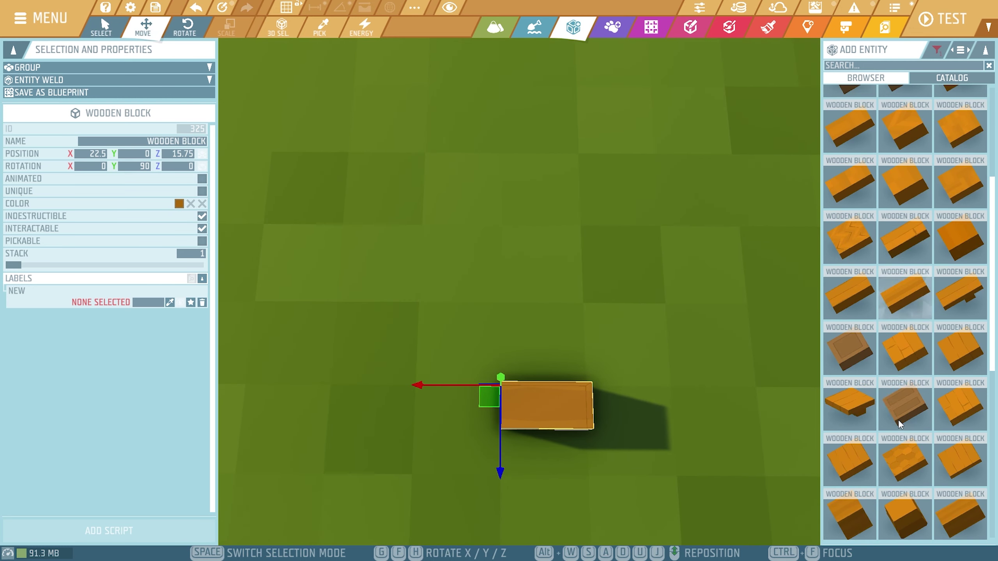
scroll(898, 423, "down", 3)
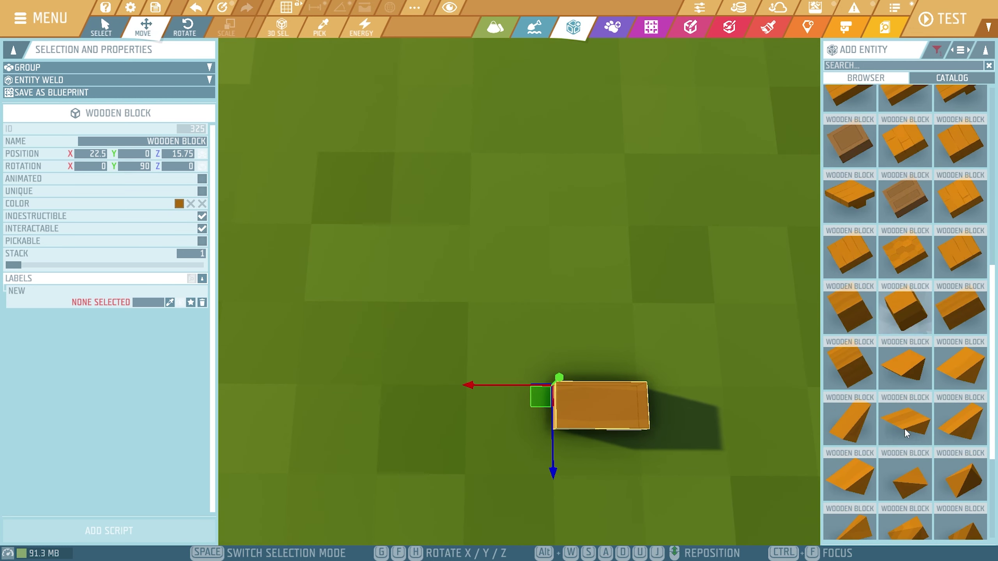
key("a")
key("s")
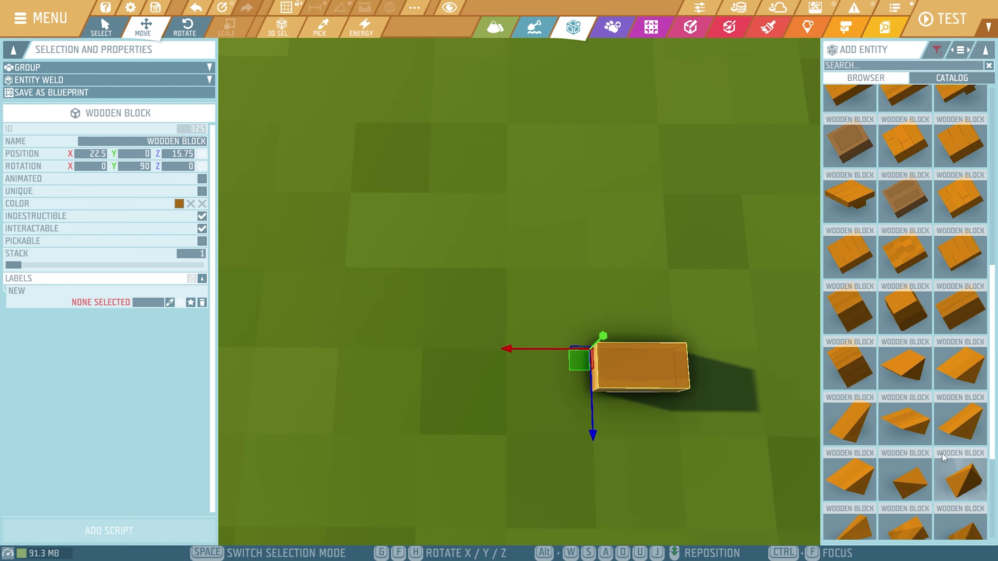
left_click(873, 424)
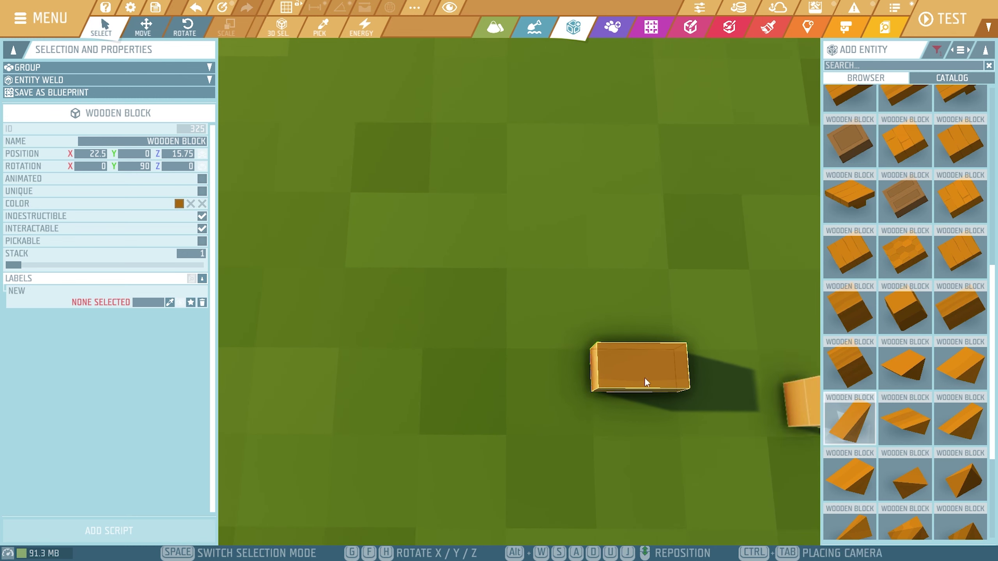
key("g")
left_click(545, 369)
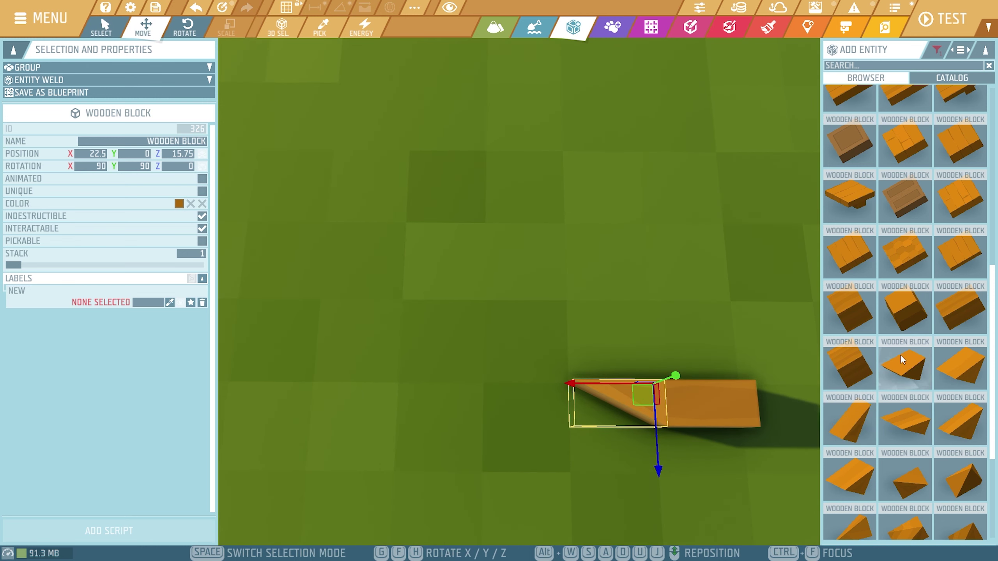
- Continue the ground curve with a small corner wedge and a long wedge at its end
left_click(680, 294)
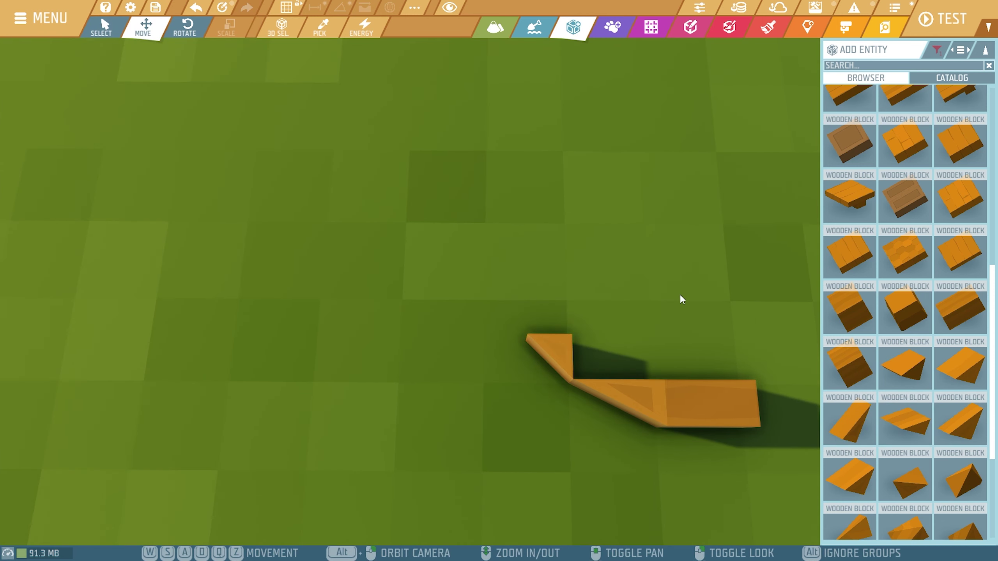
key("d")
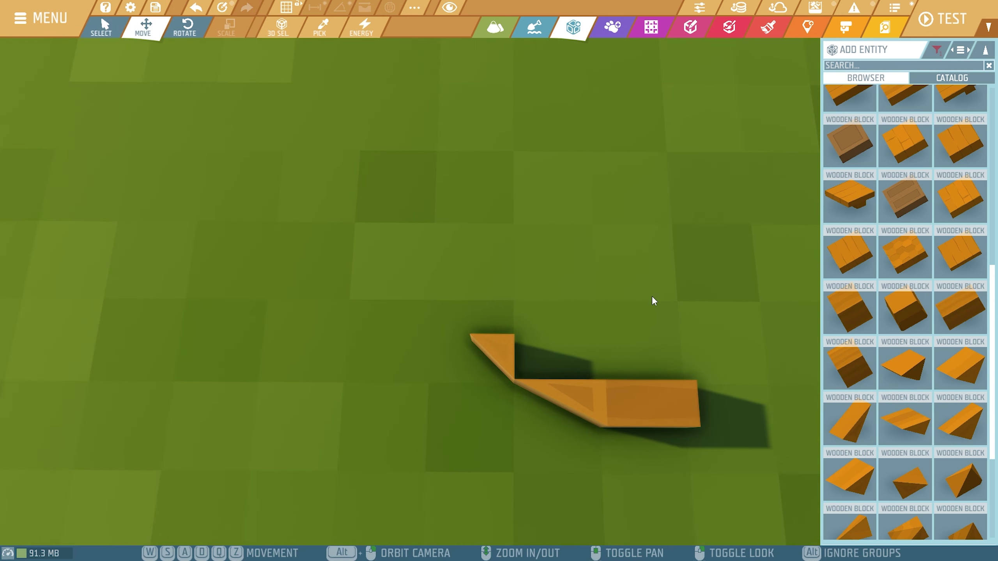
key("a")
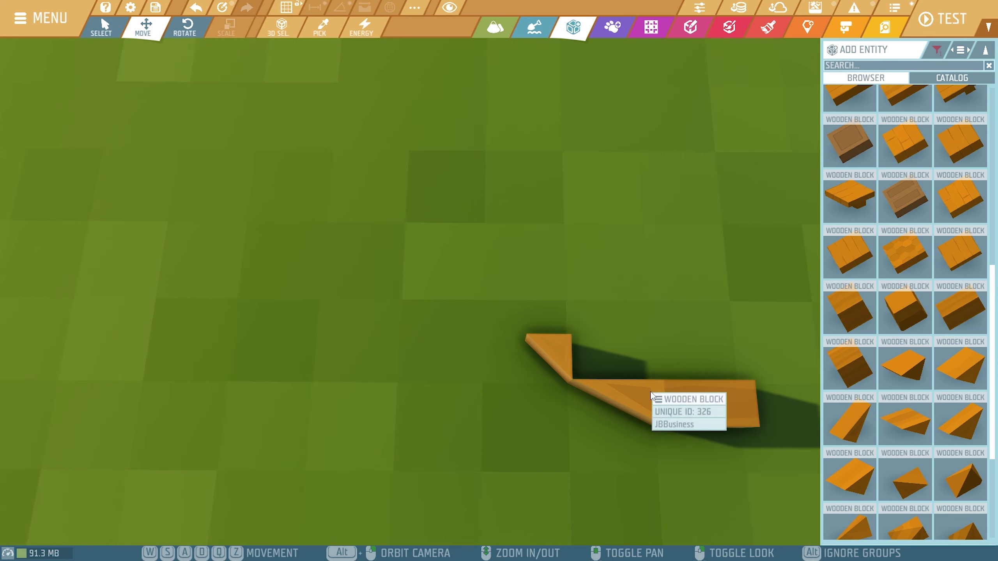
left_click(859, 429)
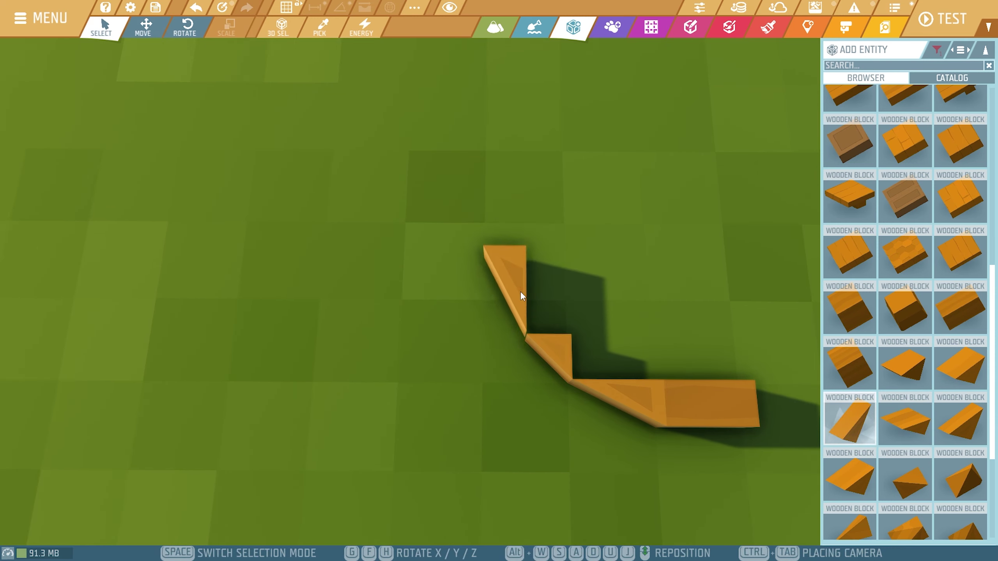
left_click(521, 291)
left_click(634, 259)
- Duplicate the four-piece arc and place the copy rotated a quarter turn at its end to form a half ring
key("d")
left_click_drag(400, 177, 678, 455)
key("s")
scroll(645, 409, "down", 3)
left_click(593, 349)
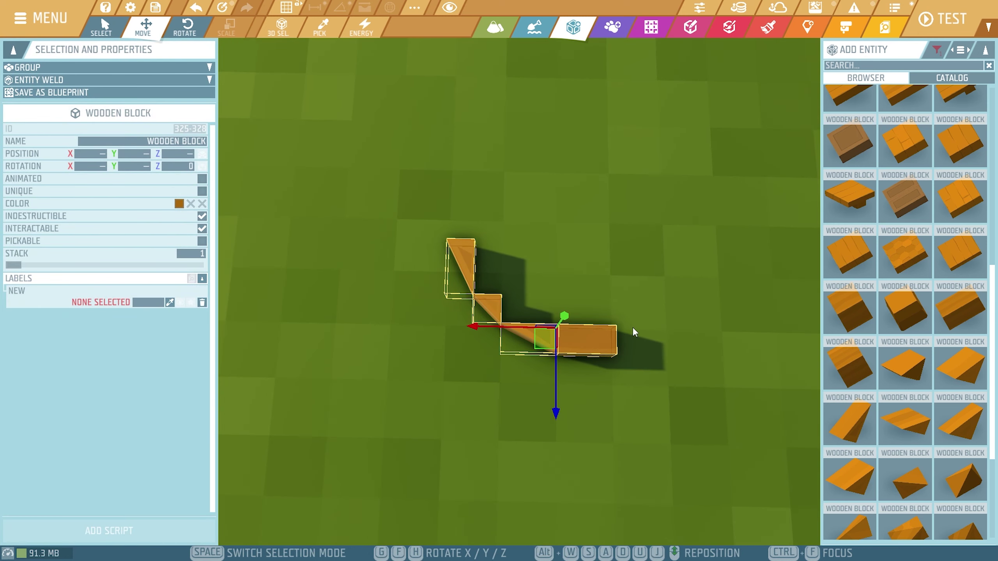
key("f")
left_click_drag(566, 343, 485, 215)
key("w")
key("d")
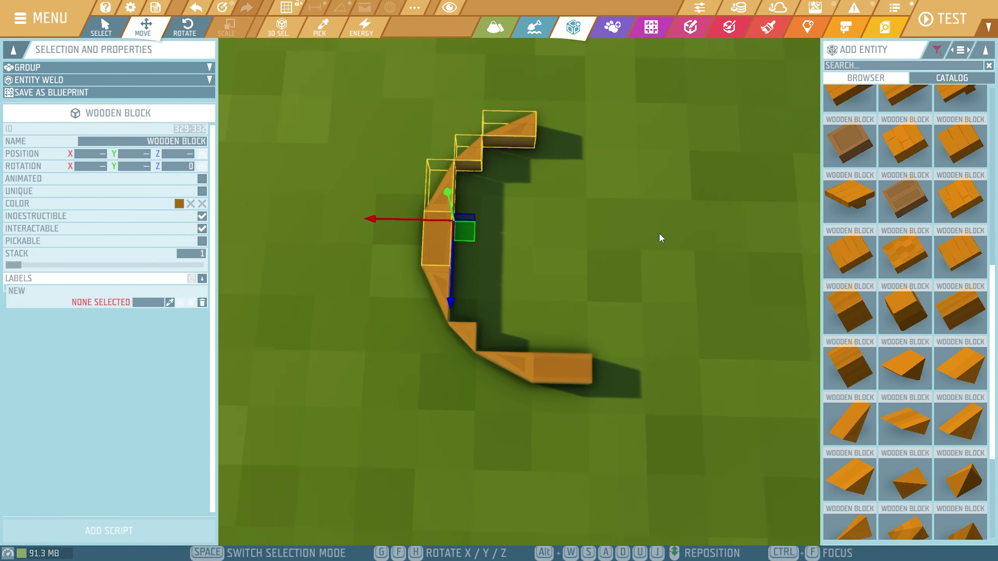
- Duplicate the eight-piece half ring and place the rotated copy opposite it to close the ring
left_click(659, 232)
left_click_drag(345, 99, 690, 453)
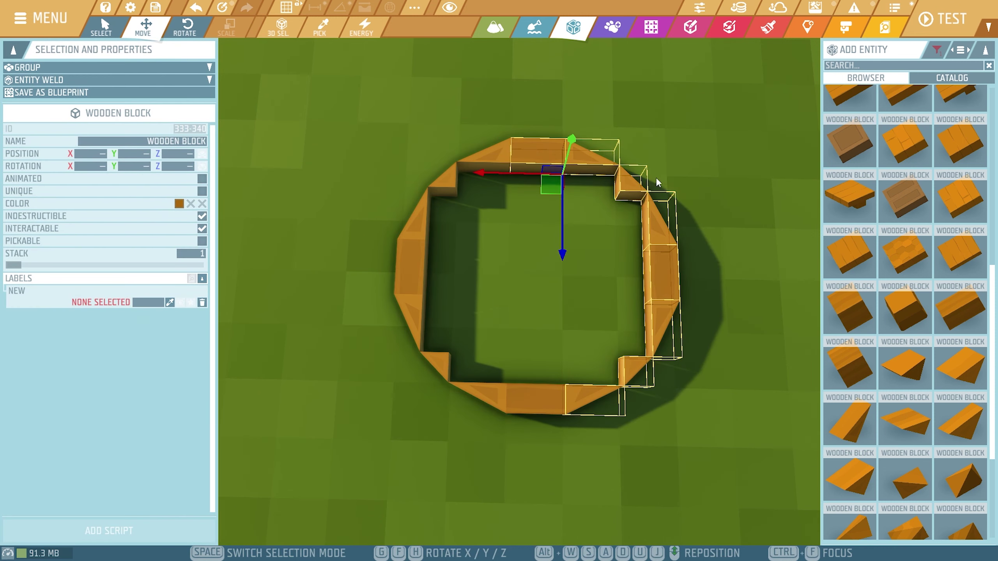
left_click(736, 141)
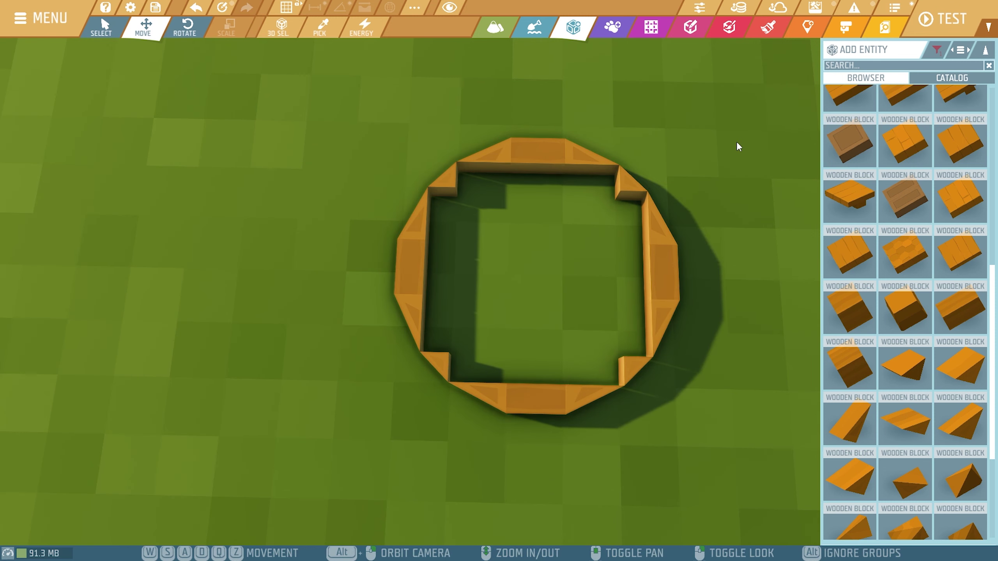
- Try a copy of the whole ring rotated upright and positioned at the tower's hanging posts
left_click_drag(313, 113, 777, 478)
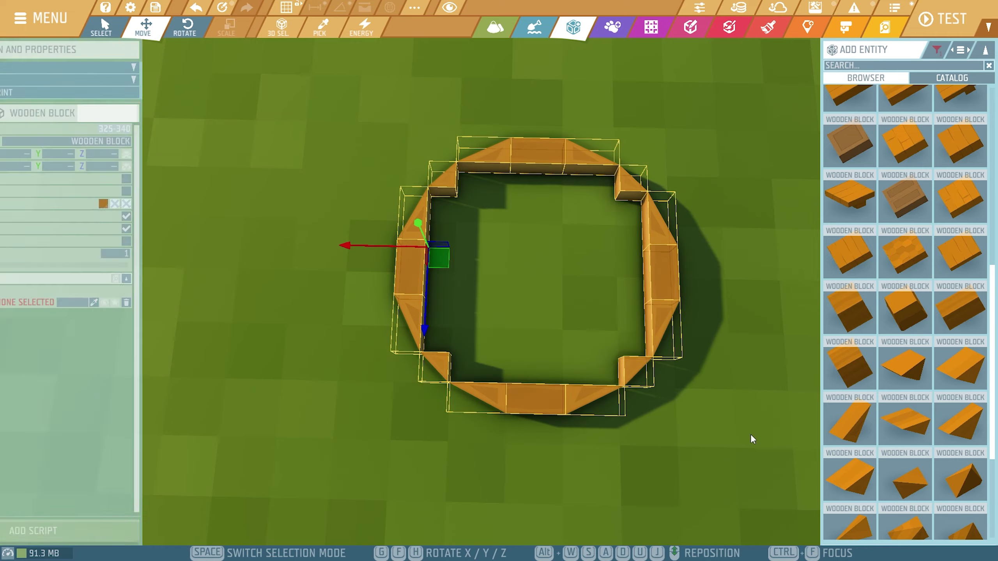
right_click_drag(519, 292, 223, 248)
key("e")
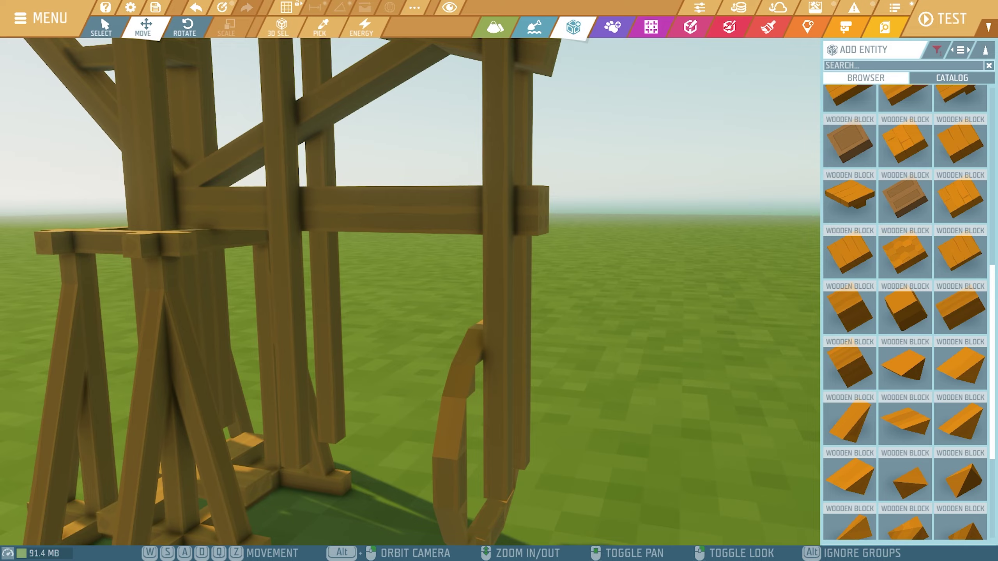
key("s")
right_click_drag(410, 290, 472, 314)
key("a")
key("w")
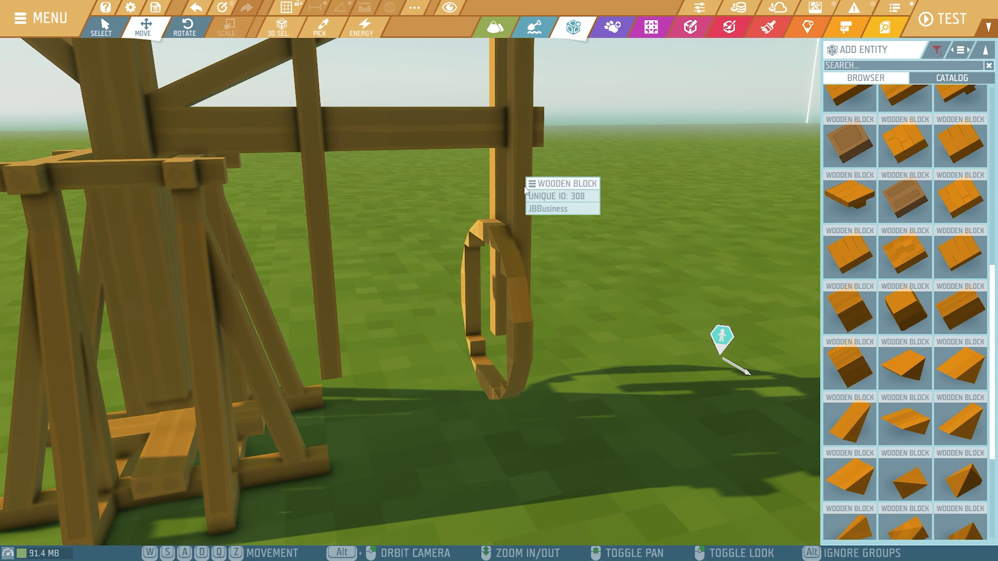
left_click(522, 301)
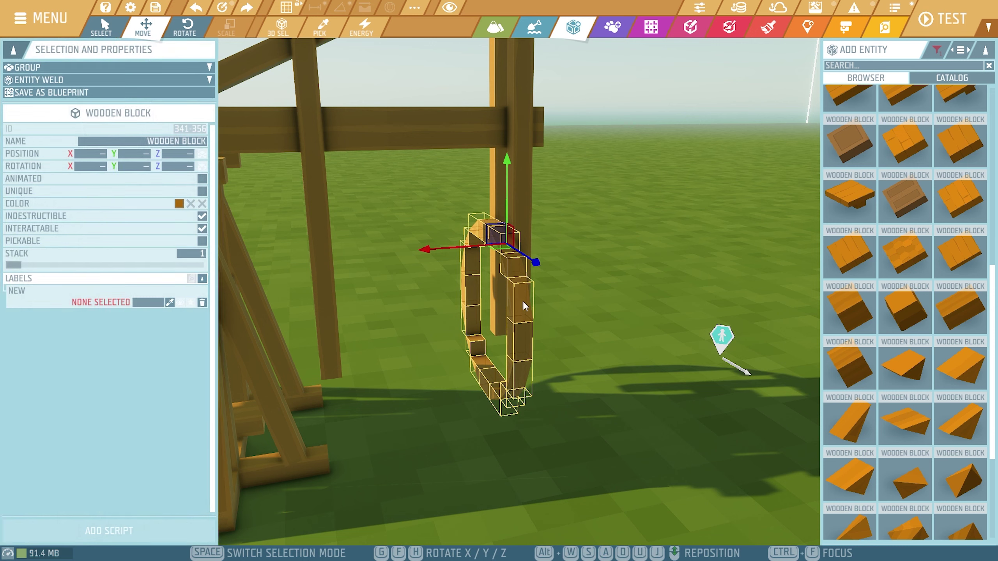
left_click_drag(558, 178, 559, 136)
- Walk around the upright ring in character mode to compare its size and height with the character and hanging posts
left_click(732, 236)
key("s")
right_click_drag(732, 236, 644, 348)
key("a")
key("s")
key("w")
key("c")
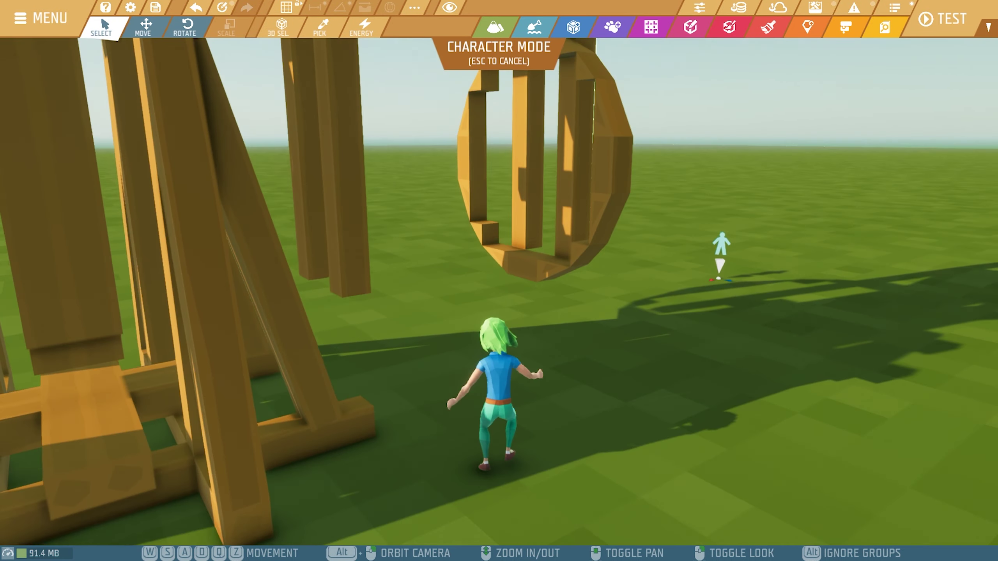
key("w")
key("d")
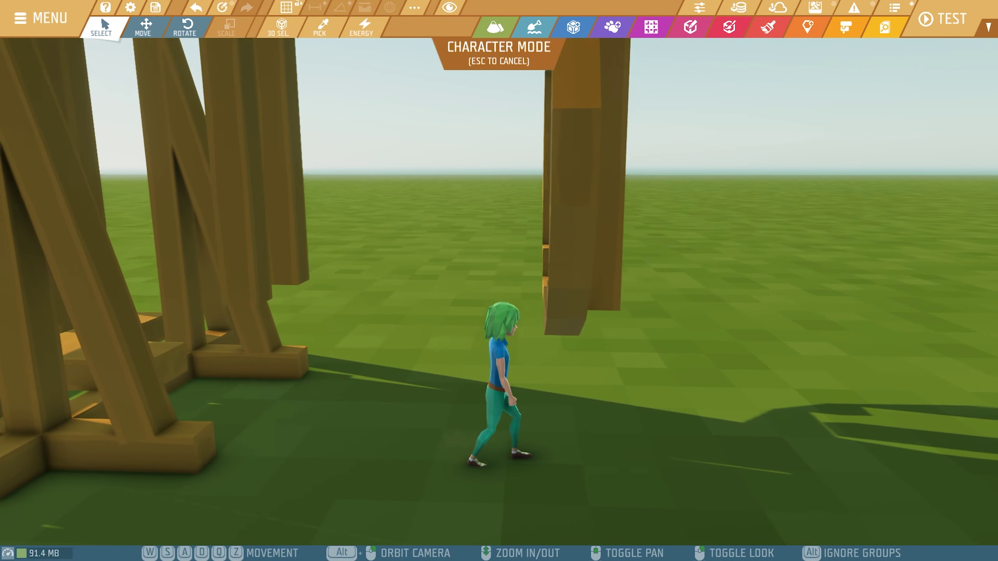
key("s")
key("w")
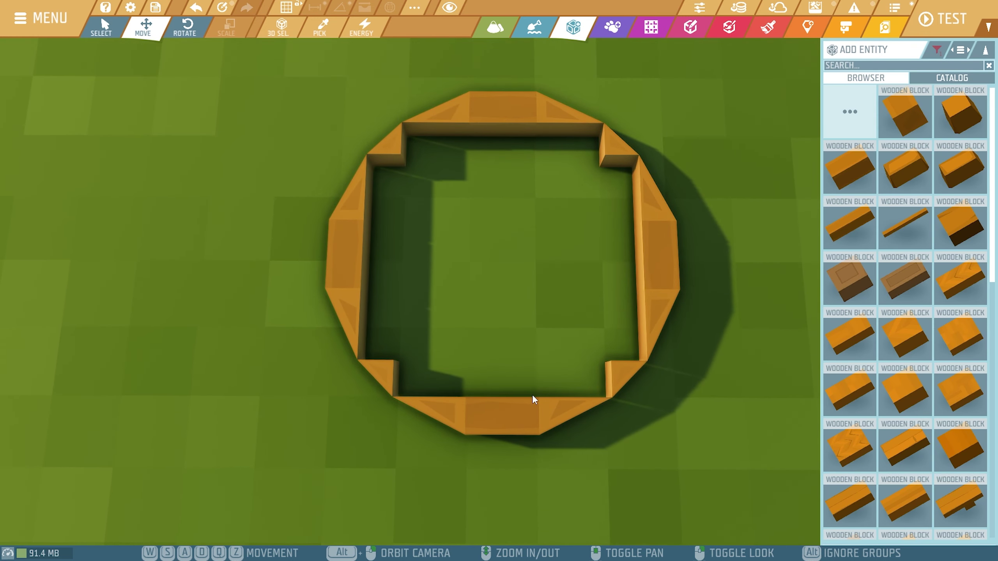
- Fill the stepped inner corners of the flat ring with wooden wedges
key("s")
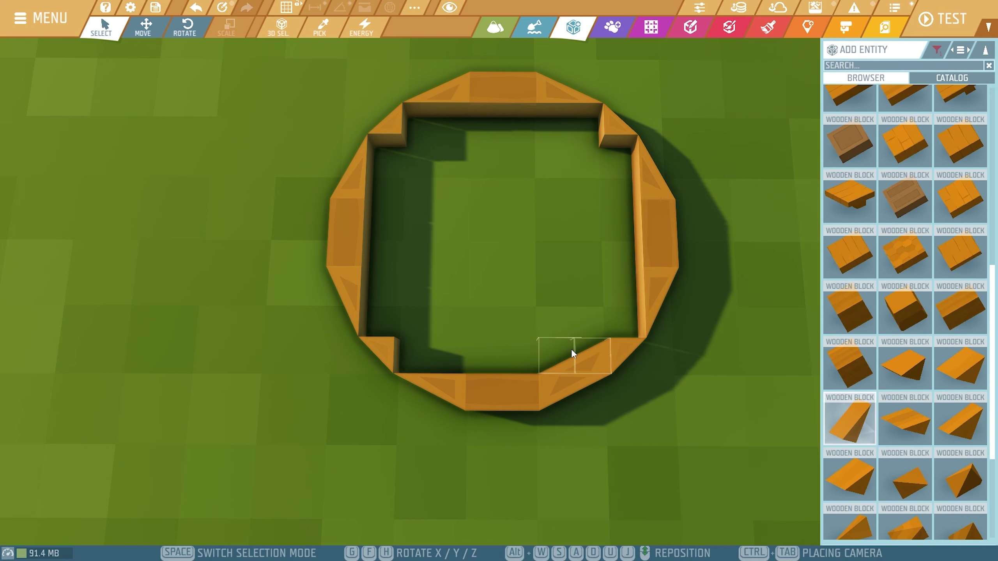
left_click(571, 349)
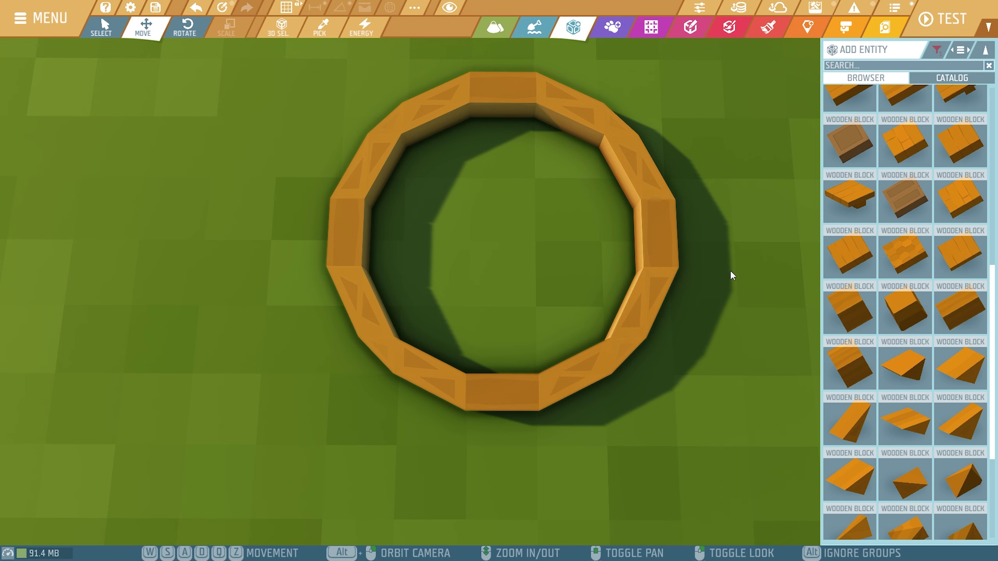
- Lay two wooden beams end to end across the ring at Z 14.25 with Y rotation 90
scroll(900, 354, "up", 8)
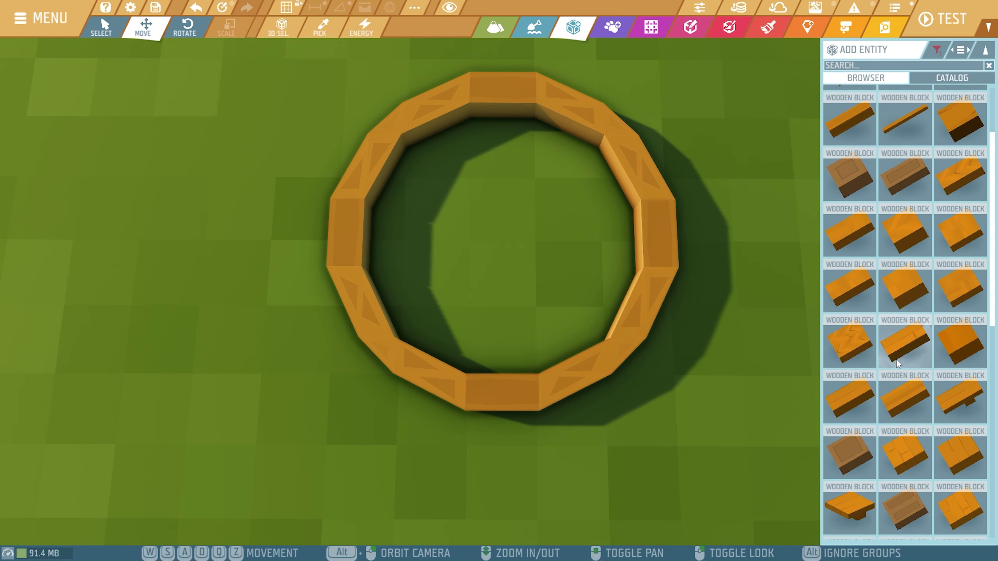
left_click(848, 235)
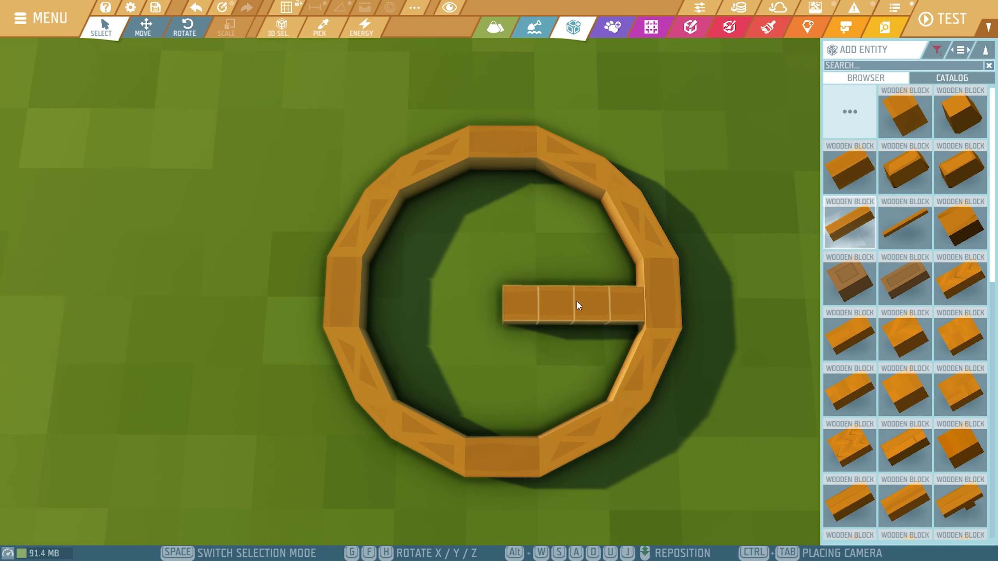
left_click(576, 300)
left_click(420, 311)
key("2")
key("a")
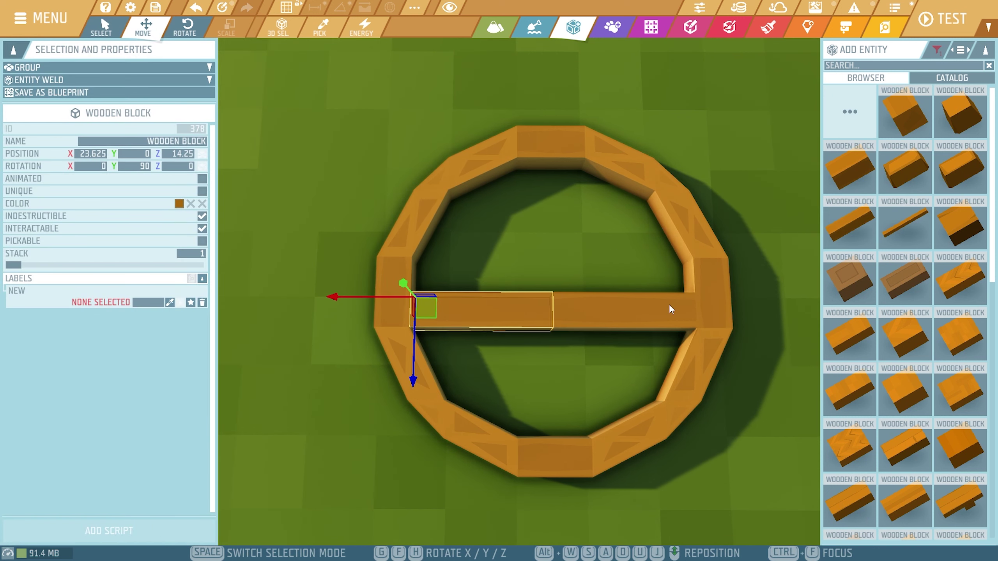
- Select both cross beams and centre them in the ring by shifting them to Z 14.064
left_click(619, 316, "ctrl")
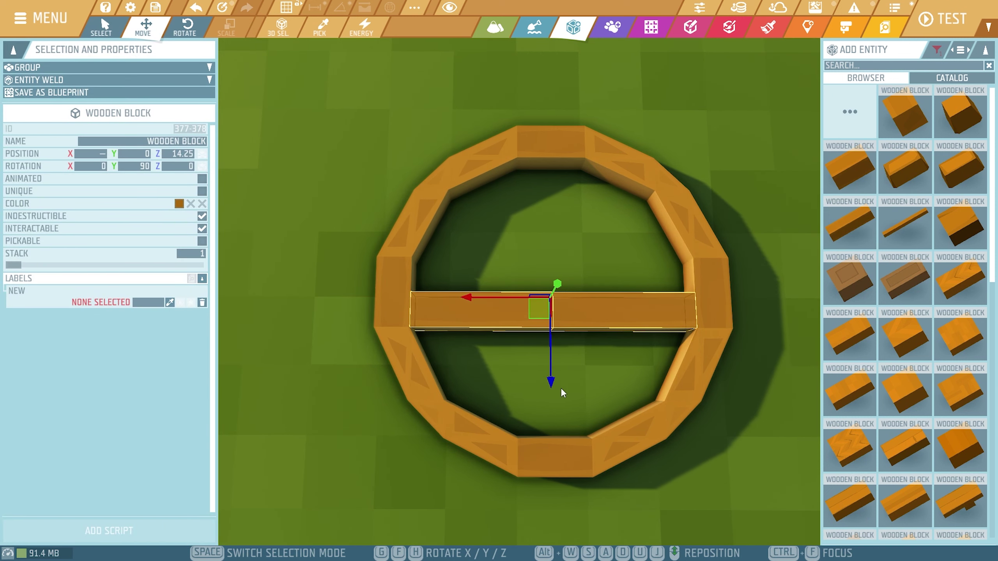
key("x")
left_click_drag(553, 381, 552, 366)
right_click_drag(679, 344, 550, 342)
right_click_drag(519, 291, 525, 271)
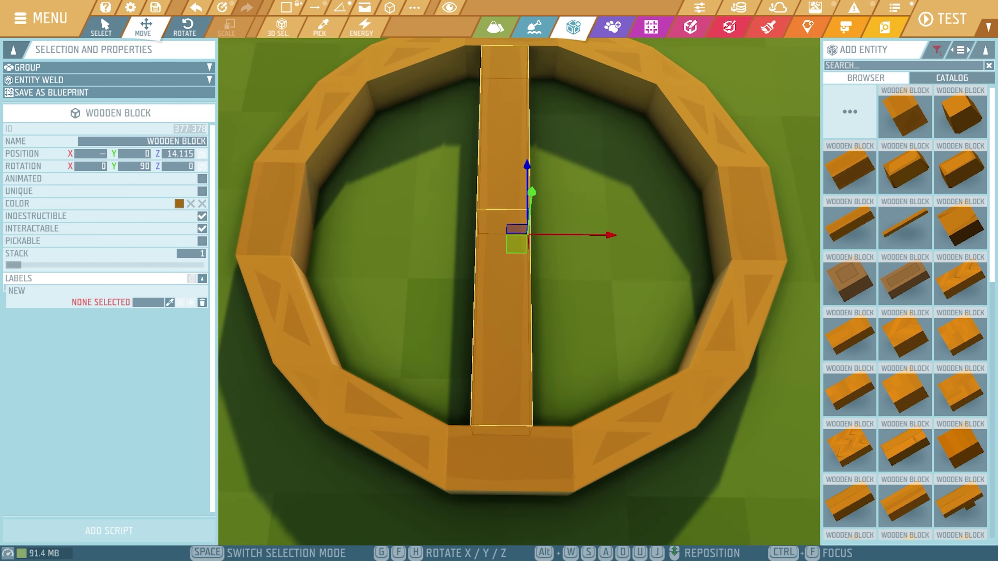
left_click_drag(624, 236, 473, 236)
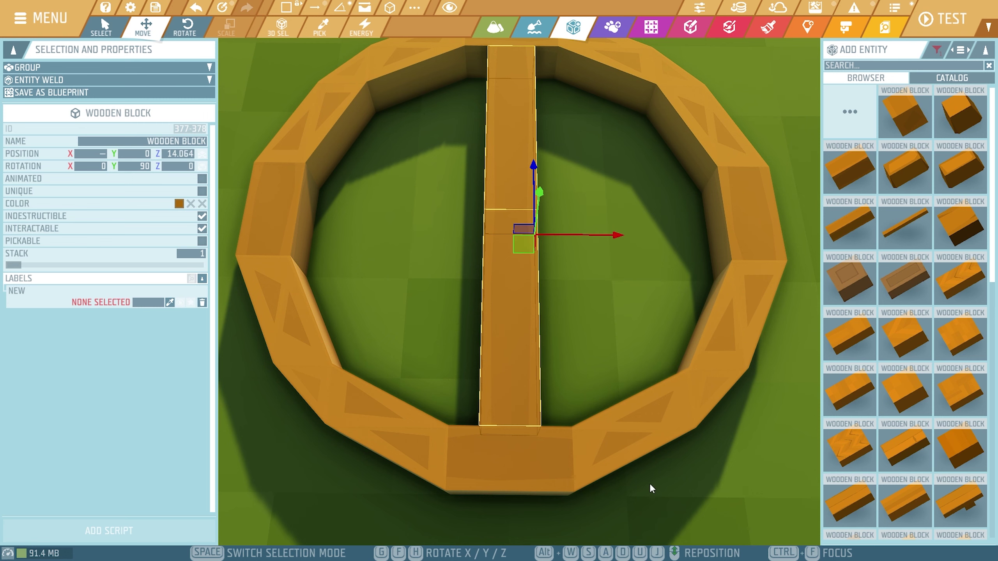
left_click(660, 482)
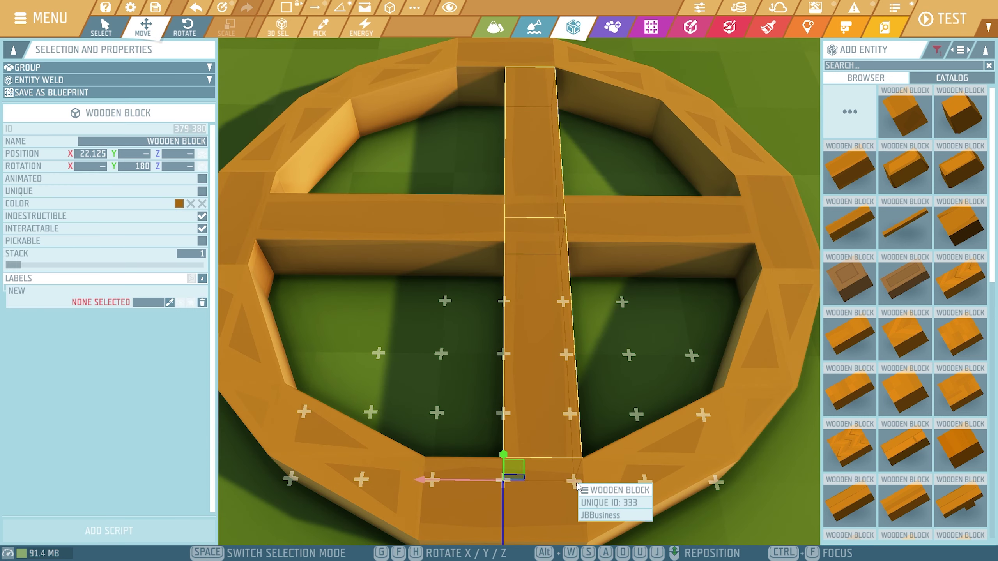
- Duplicate the pair of cross beams perpendicular to the first, at X 21.947 with Y rotation 180, to form four spokes
left_click_drag(577, 486, 545, 490)
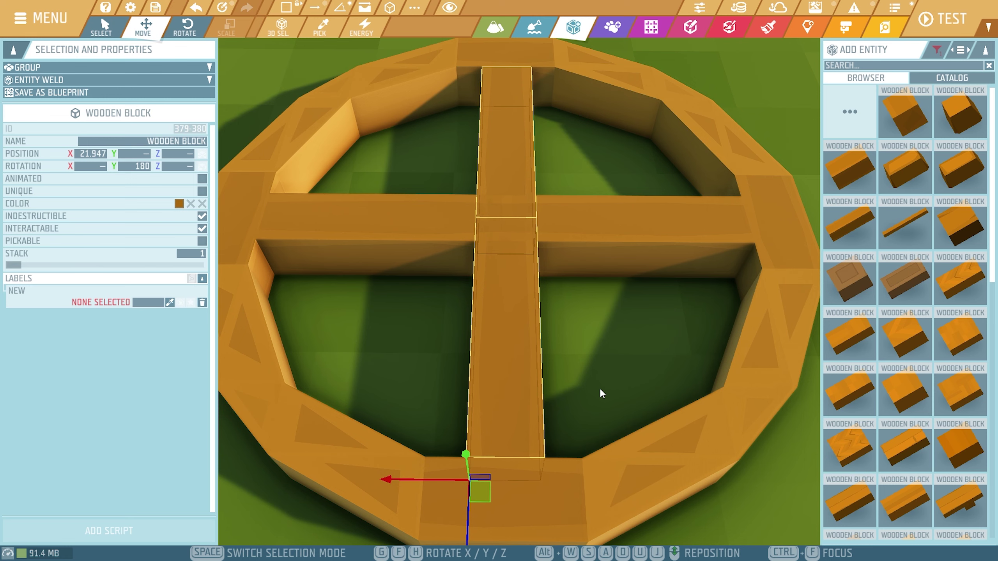
right_click_drag(600, 388, 695, 313)
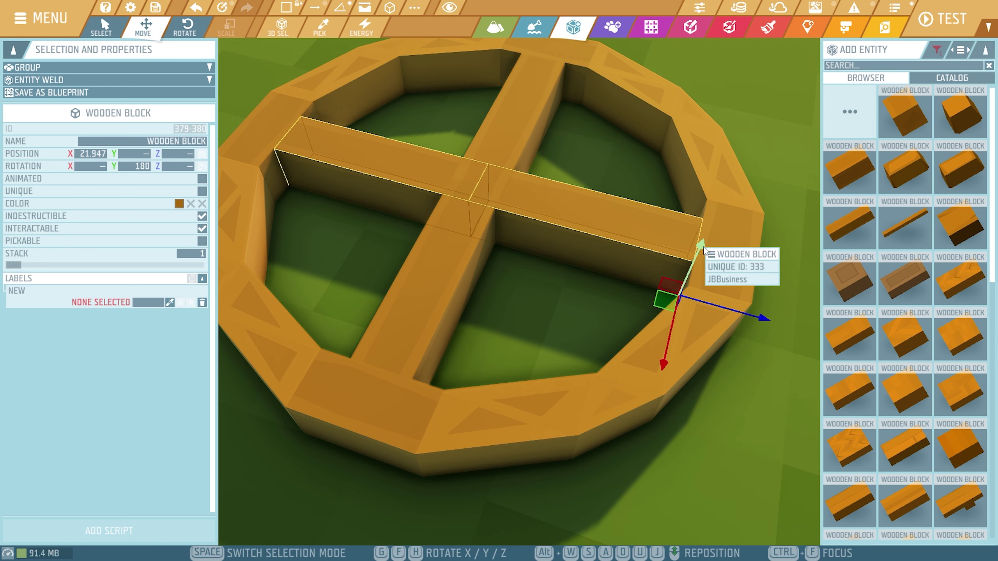
left_click(785, 210)
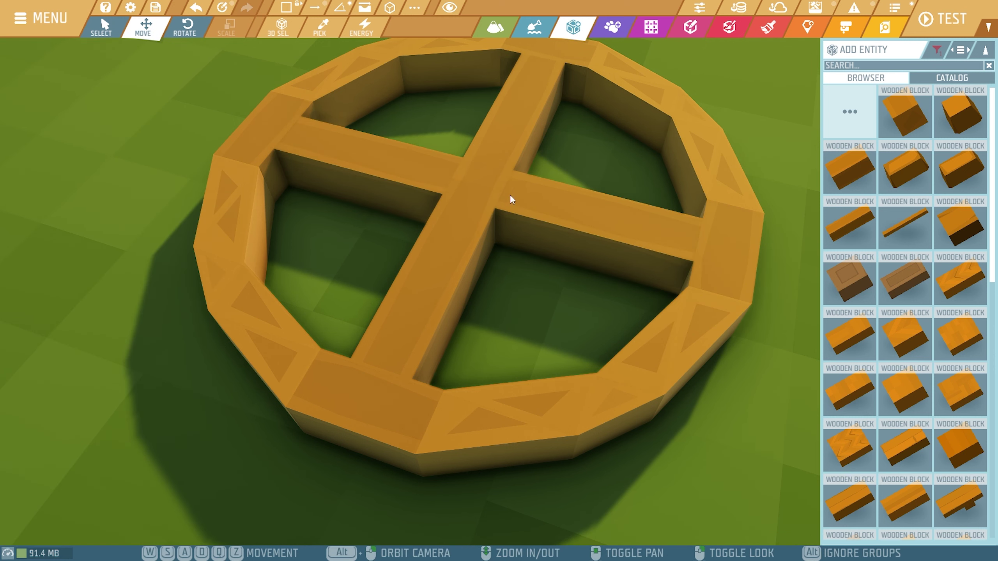
- Stand a wooden beam upright on the ring's edge at X 21.75, Y 1.875, Z 16.125, with X and Y rotations of 270
scroll(574, 296, "down", 5)
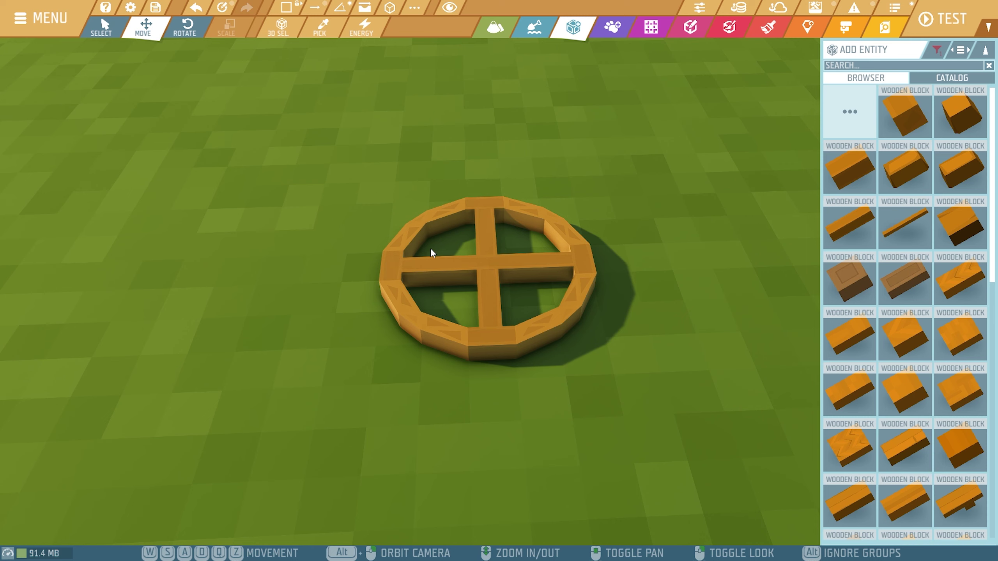
right_click_drag(638, 260, 616, 279)
key("w")
key("s")
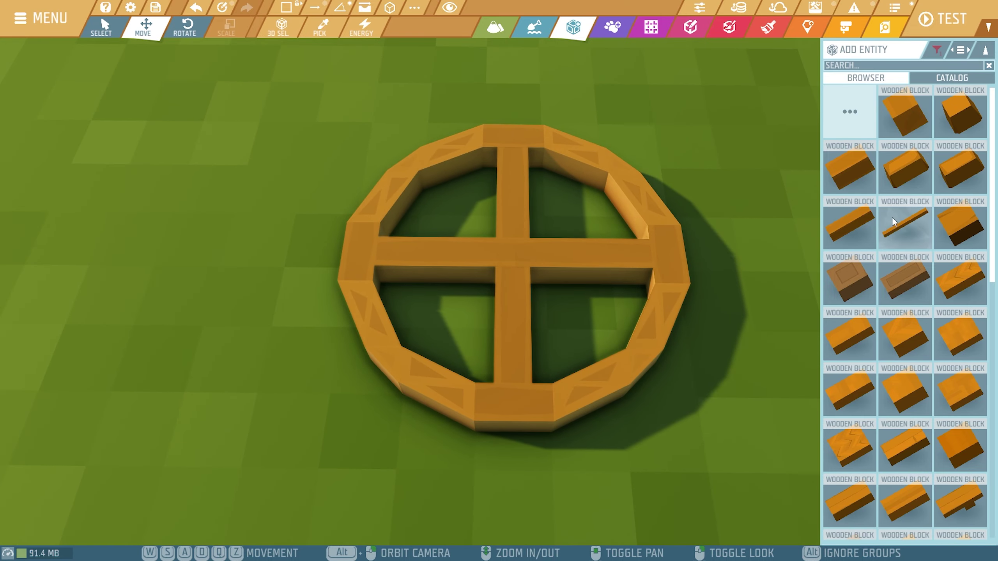
left_click(850, 225)
key("x")
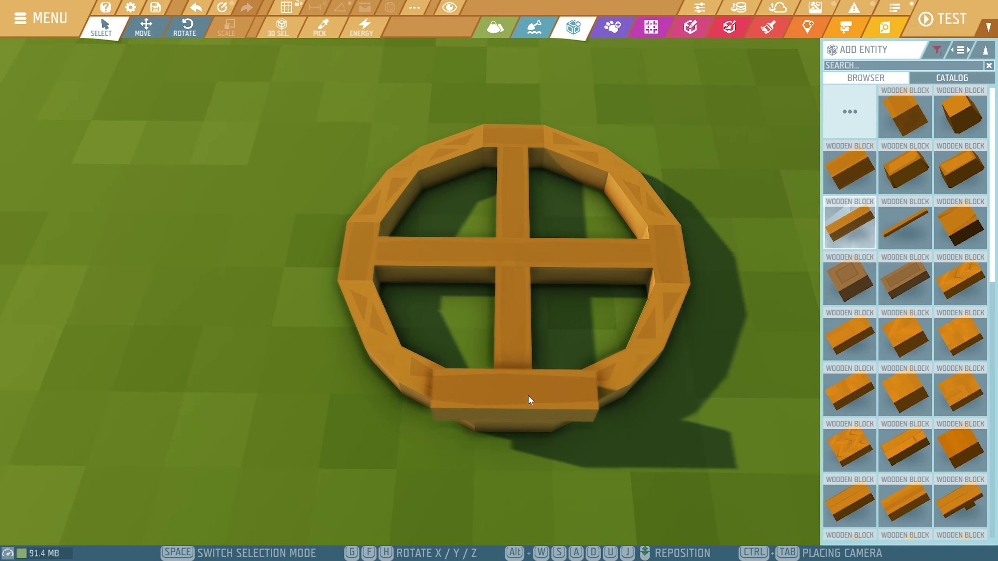
key("h")
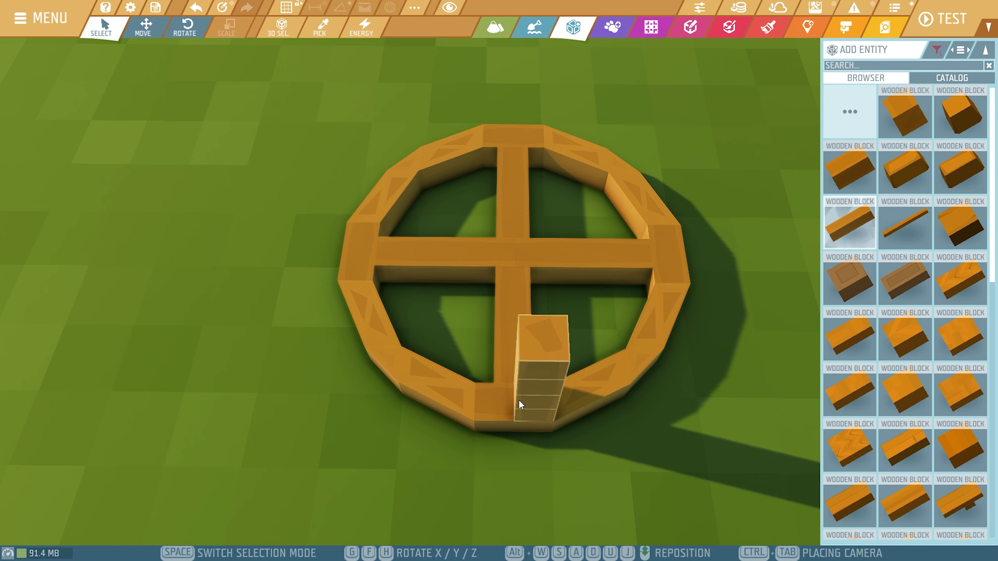
left_click(519, 399)
- Place a second upright beam on the ring at X 21, Y 1.875, Z 15.75 and set its Y rotation to 242.44
key("d")
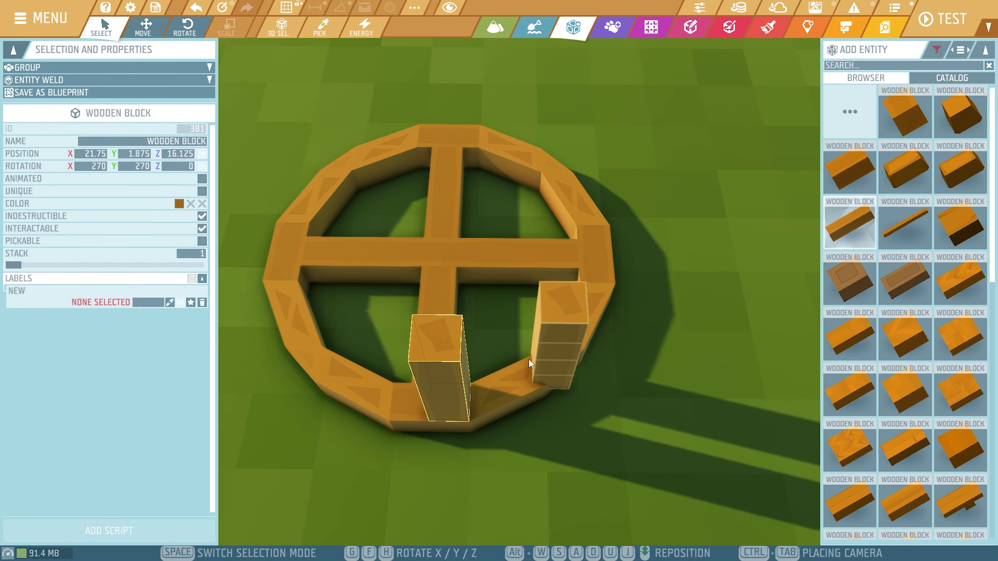
left_click(530, 363)
key("Escape")
key("3")
left_click_drag(600, 383, 640, 357)
left_click_drag(582, 384, 571, 385)
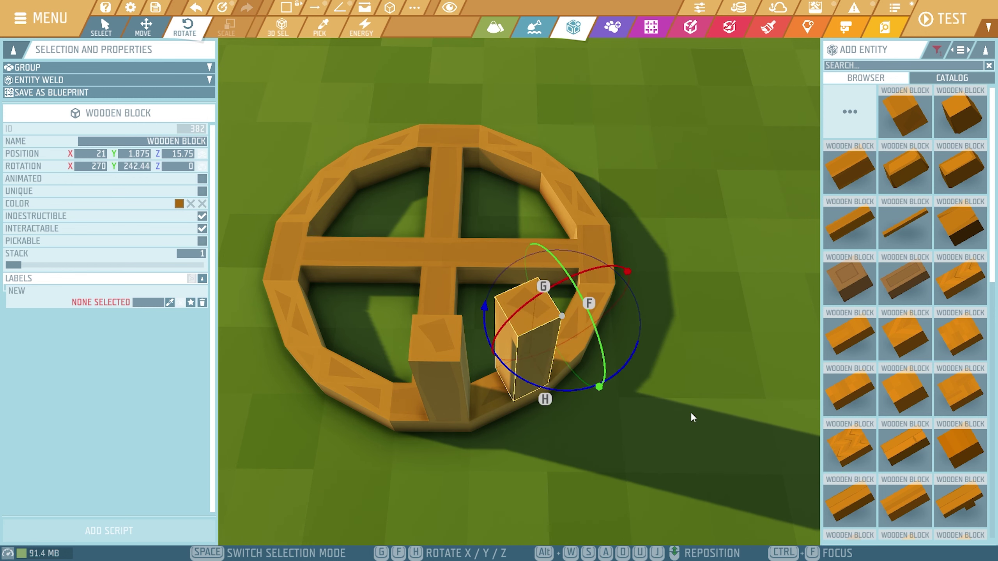
left_click(691, 412)
- Delete both upright beams standing on the ring
right_click_drag(691, 412, 797, 346)
key("a")
key("w")
right_click_drag(558, 344, 544, 342)
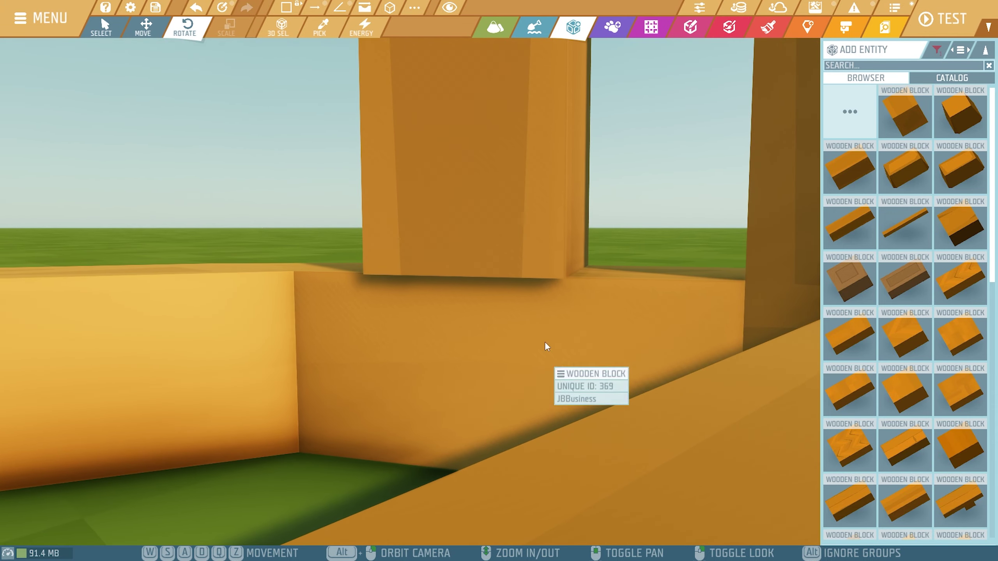
right_click_drag(495, 261, 451, 305)
key("s")
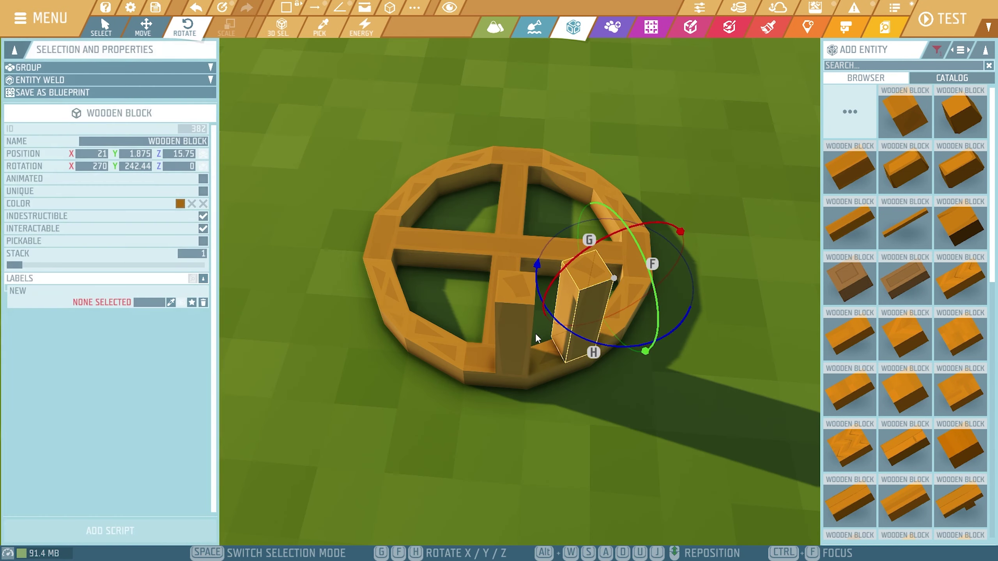
key("Delete")
key("w")
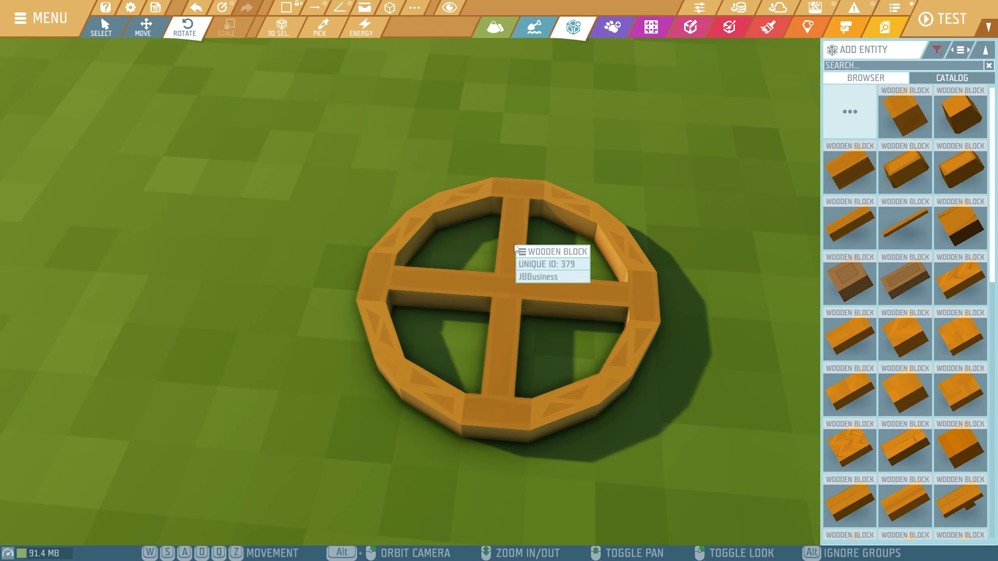
- Place a small wooden block on the open ground beside the wheel at X 18.75, Z 14.25
key("d")
key("s")
left_click(889, 125)
left_click(569, 234)
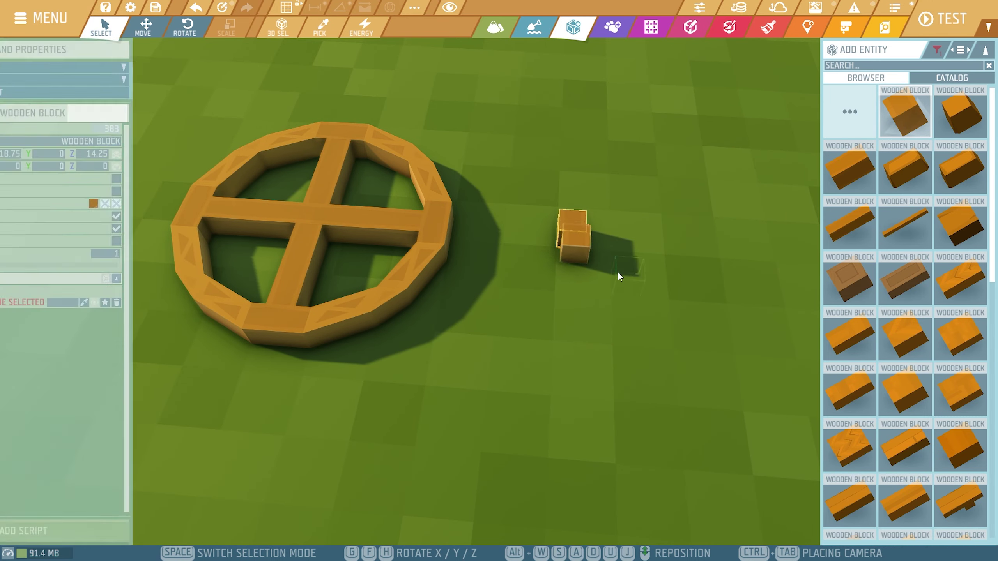
- Delete the crossed spokes inside the wooden ring and the small loose wooden block beside it
key("Escape")
key("a")
key("w")
left_click_drag(375, 239, 447, 344)
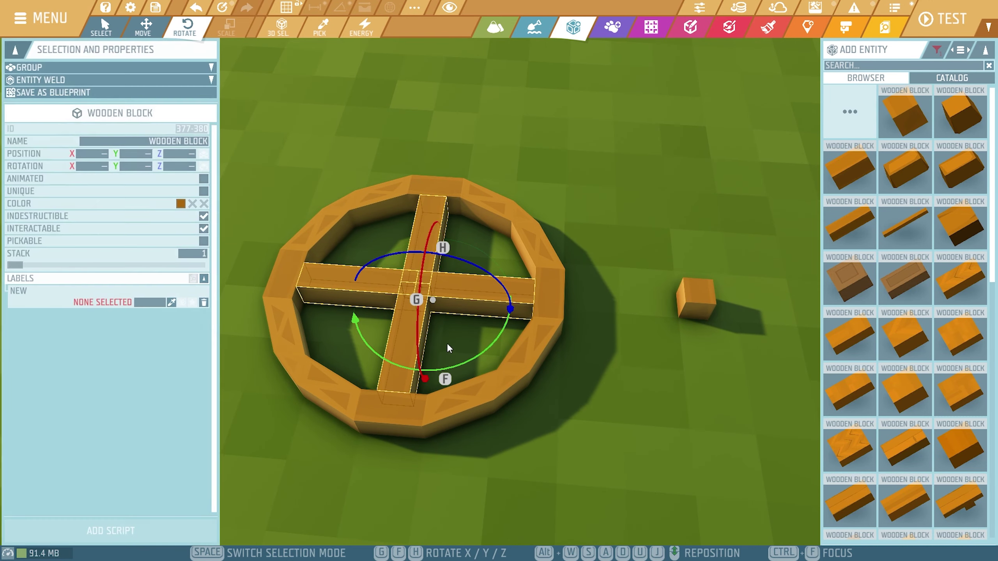
left_click(692, 293, "shift")
key("s")
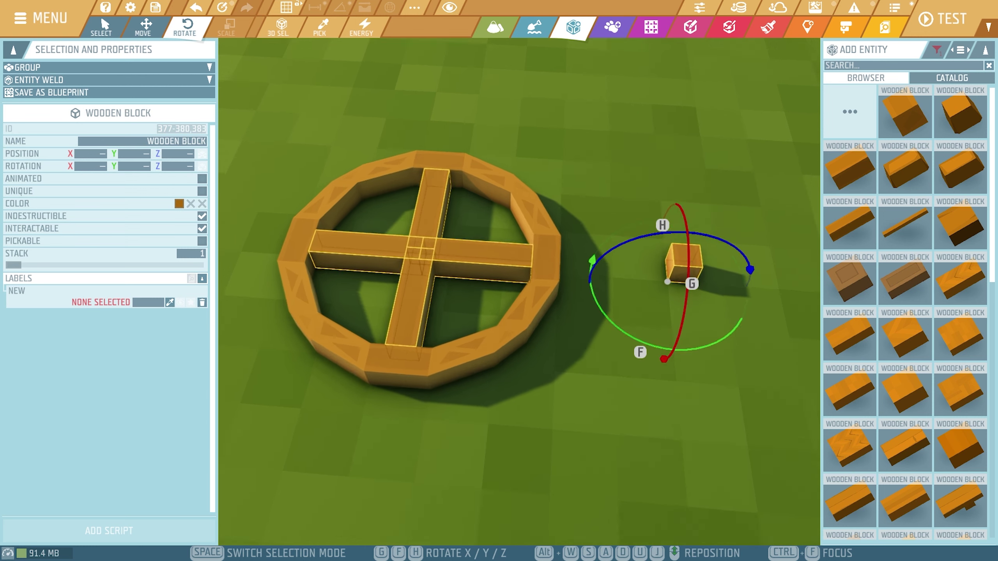
key("d")
key("space")
key("space")
left_click_drag(443, 287, 891, 317)
left_click(630, 298)
key("a")
- Find the plank entity and stand one upright at the ring's inner edge at X 22.125, Y 0.375, Z 12.75, with X rotation 90
left_click(852, 64)
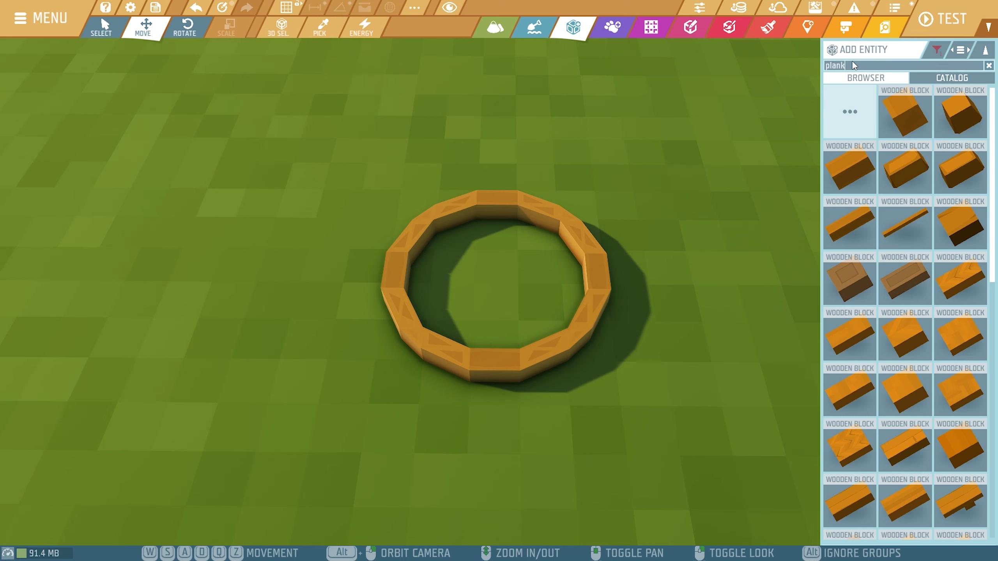
left_click(850, 111)
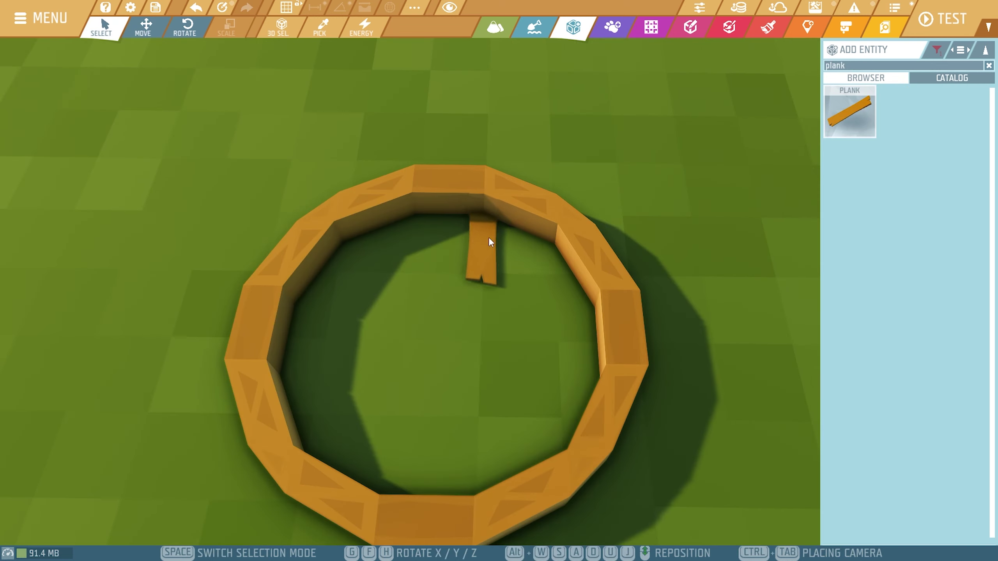
key("a")
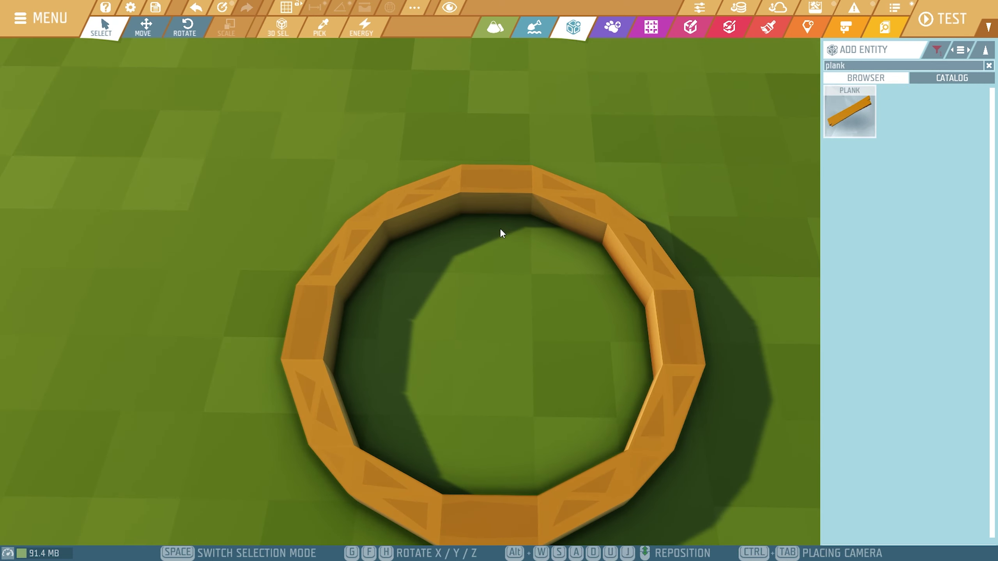
key("g")
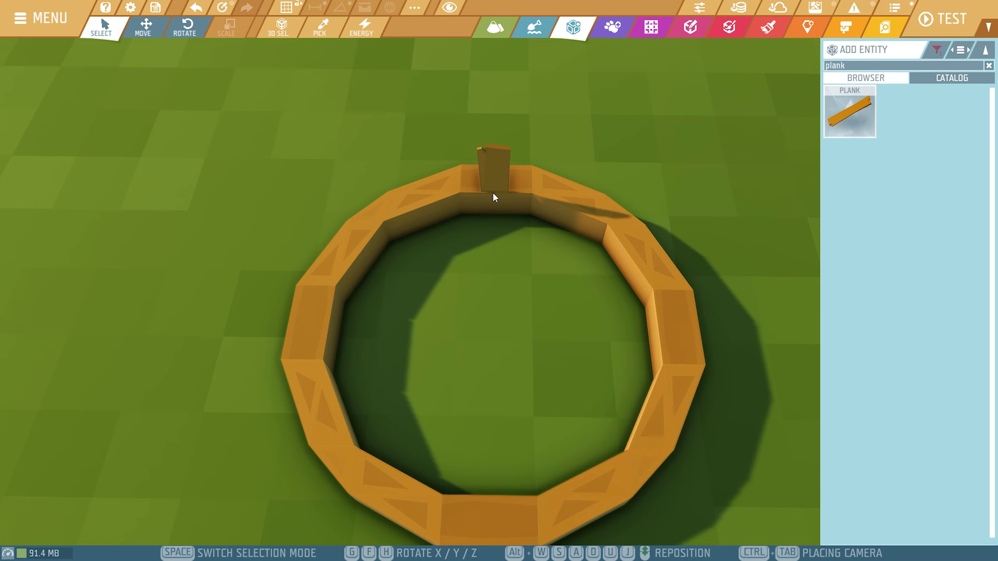
left_click(493, 192)
right_click(640, 175)
key("2")
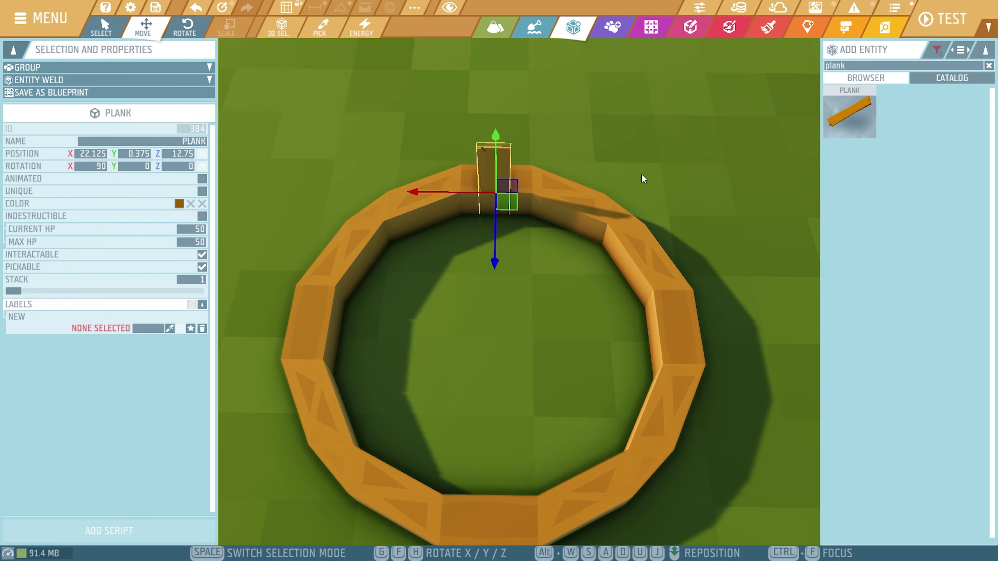
right_click_drag(641, 174, 550, 173)
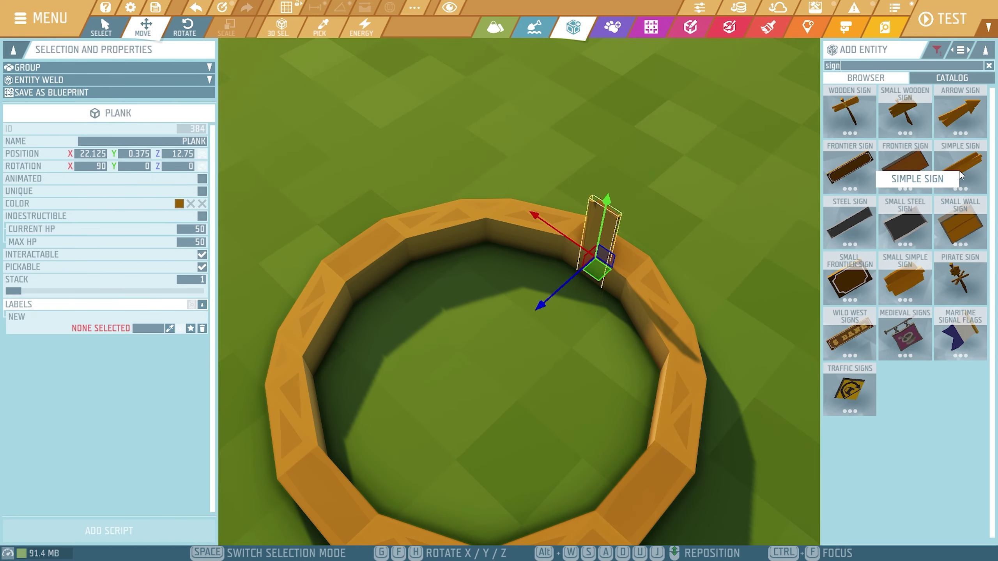
left_click(906, 175)
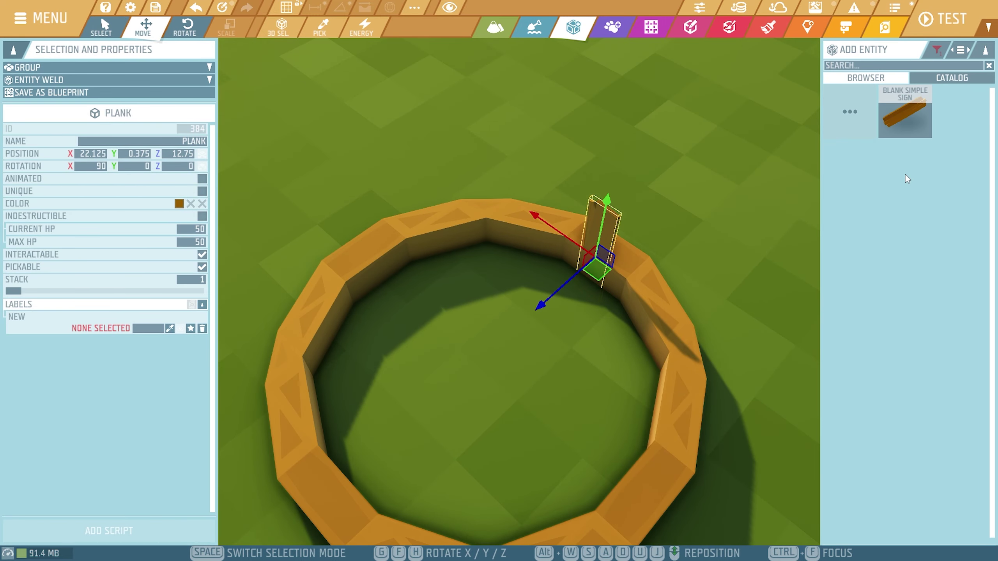
left_click(900, 122)
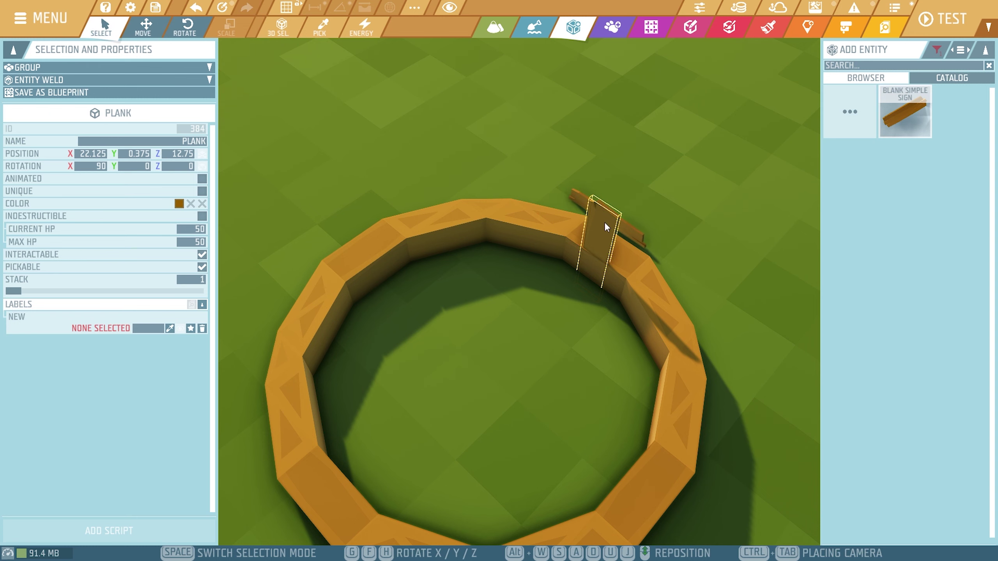
right_click(713, 197)
key("2")
- Place a blank frontier sign flat on the ground beside the ring with X rotation 270 and delete it again
left_click(843, 108)
left_click(905, 111)
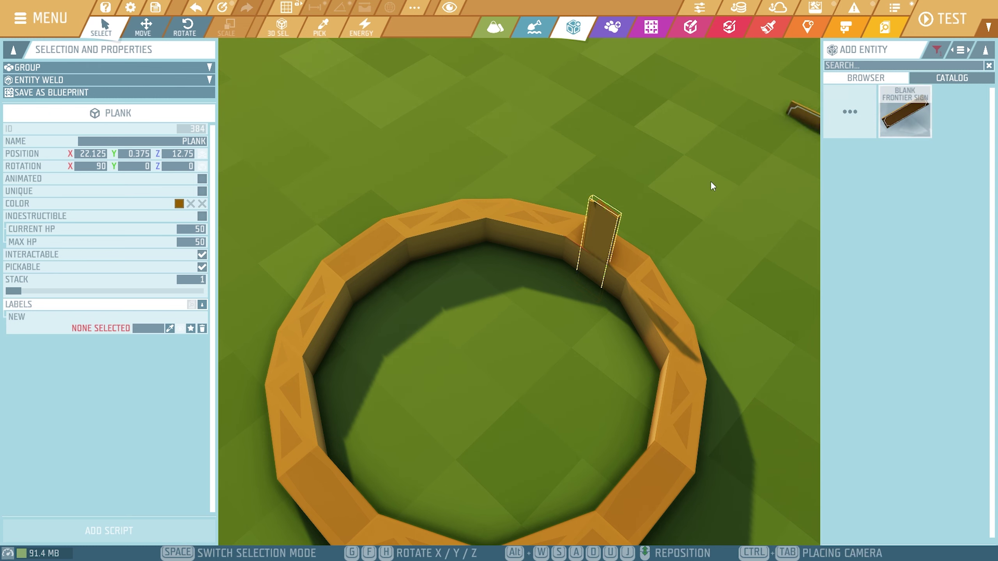
key("s")
key("d")
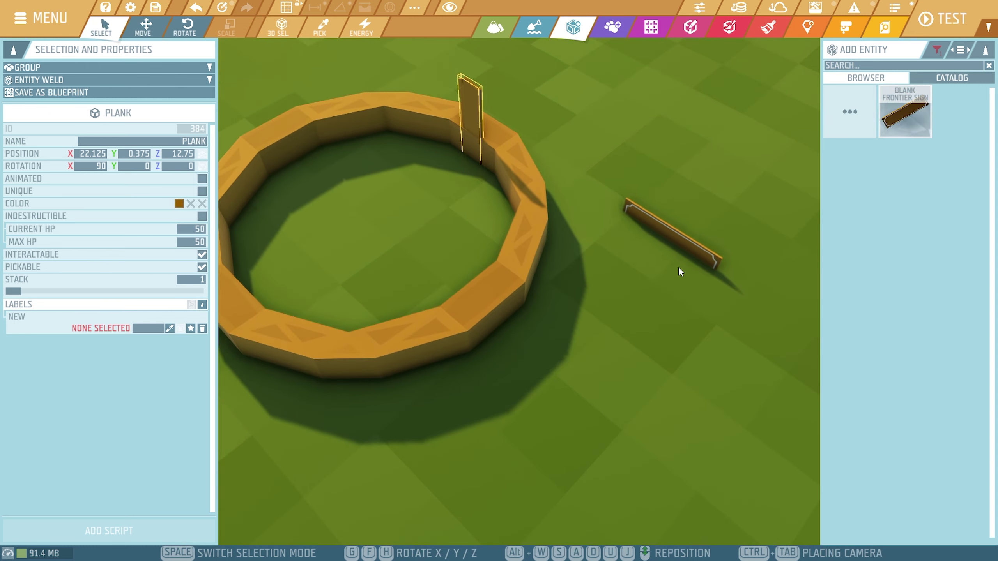
right_click(654, 291)
key("g")
key("g")
key("g")
key("g")
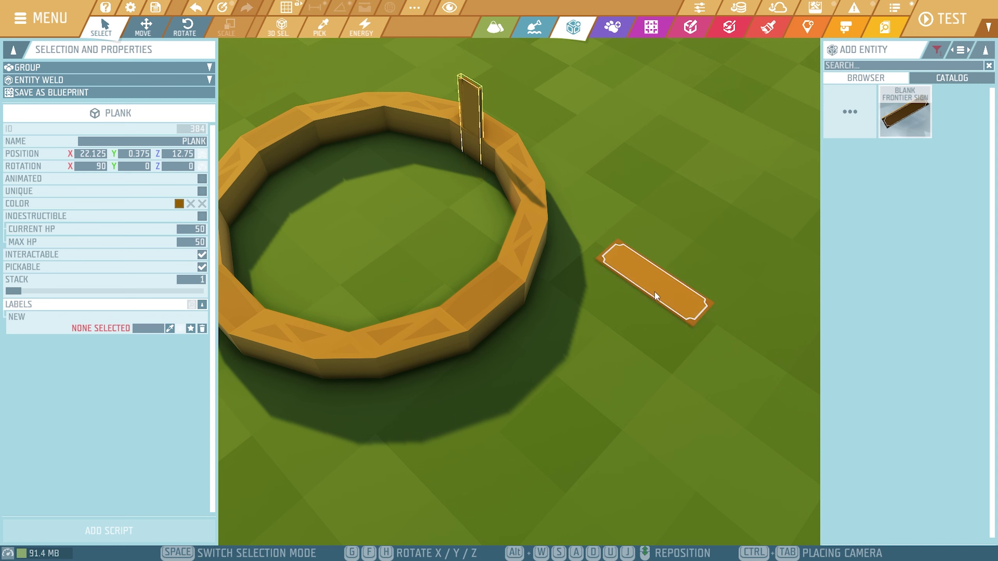
left_click(655, 291)
key("2")
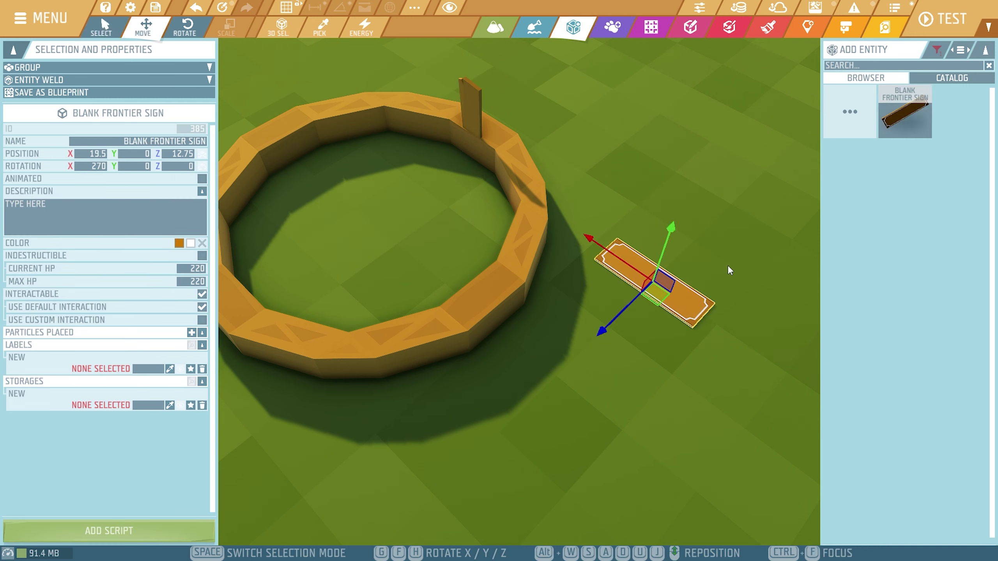
key("Delete")
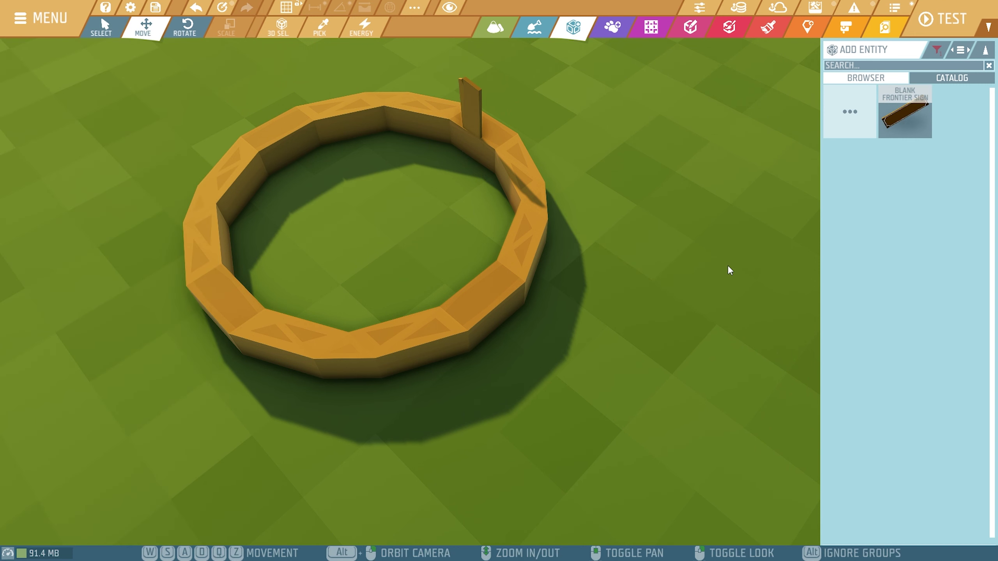
- Move the plank against the ring's inner face at Y 0.75, Z 12.8, and place a copy of the ring above at the plank's upper end
key("w")
key("s")
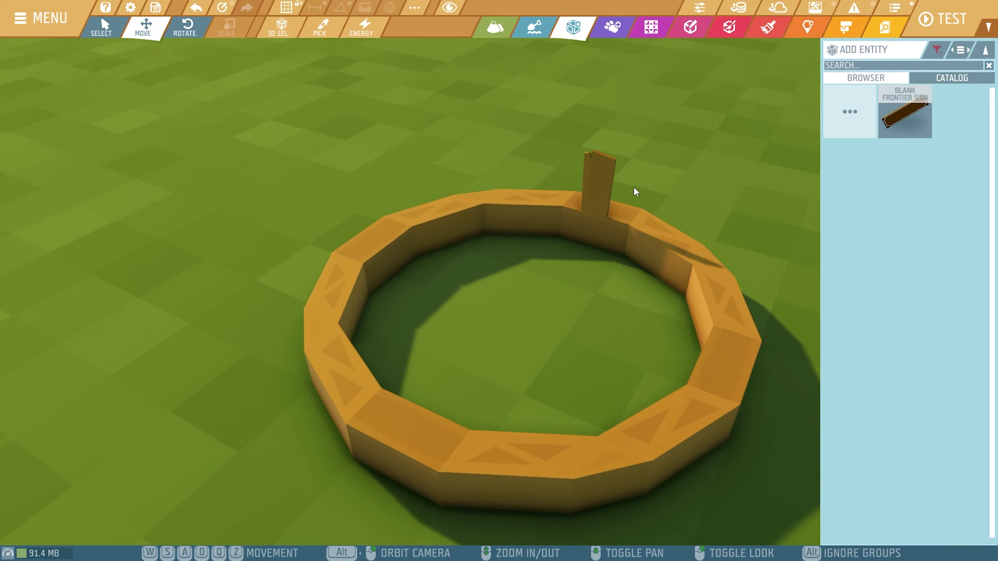
left_click(609, 172)
key("d")
right_click_drag(619, 168, 534, 185)
key("w")
key("d")
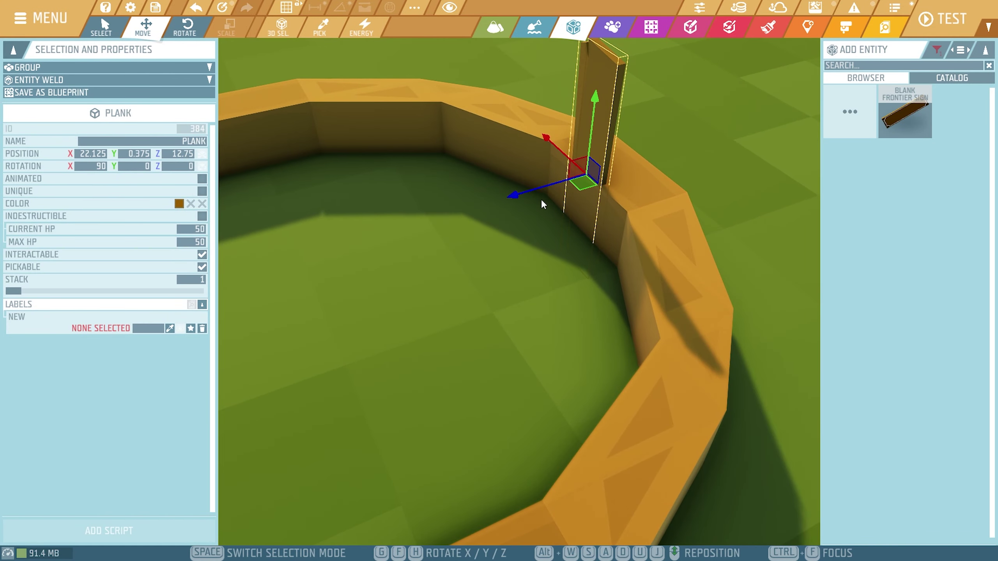
left_click_drag(526, 189, 502, 191)
key("ctrl+z")
key("ctrl+z")
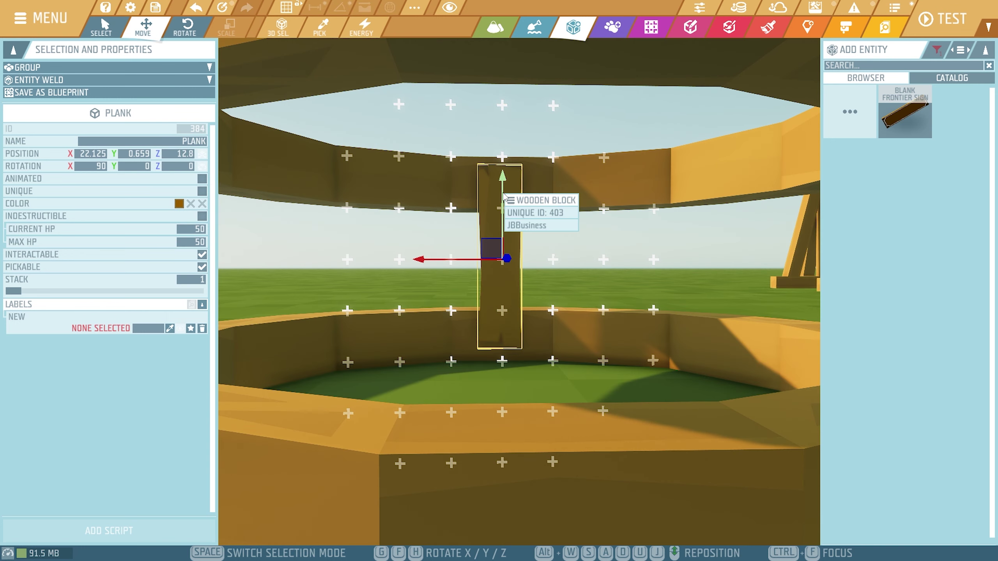
left_click_drag(504, 193, 503, 194)
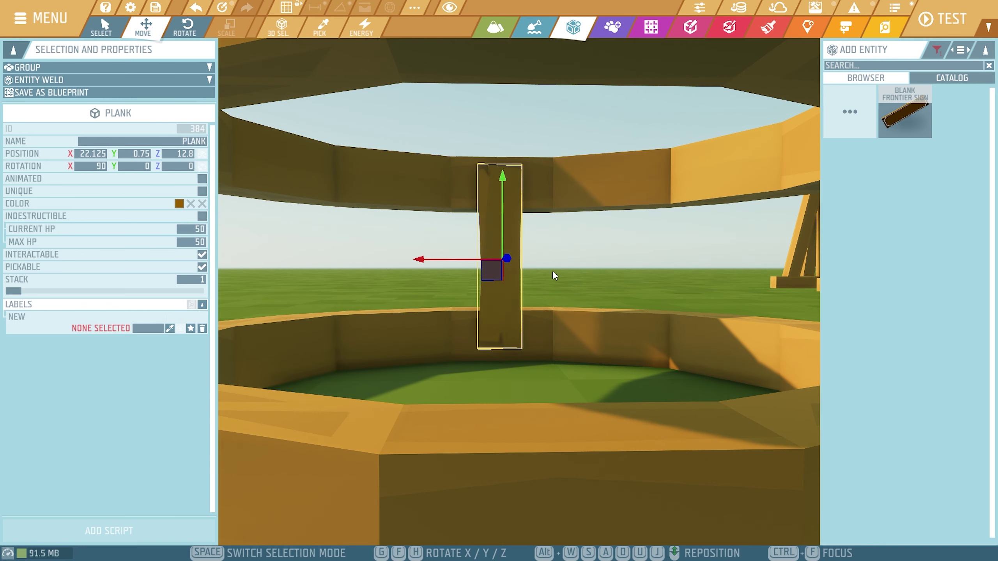
left_click(594, 271)
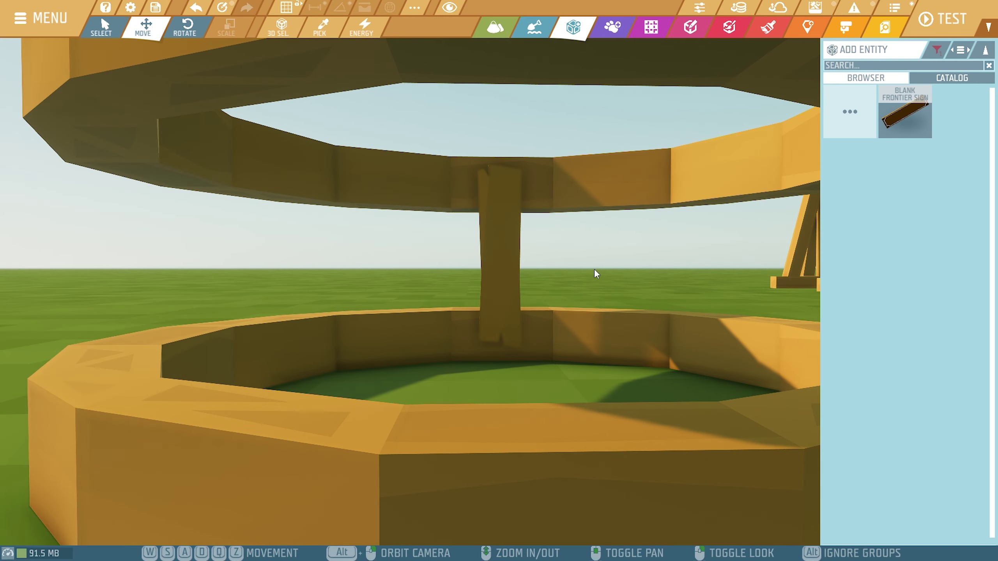
- Examine from several sides how the plank meets the lower and upper rings
right_click(594, 271)
key("s")
key("d")
key("a")
key("w")
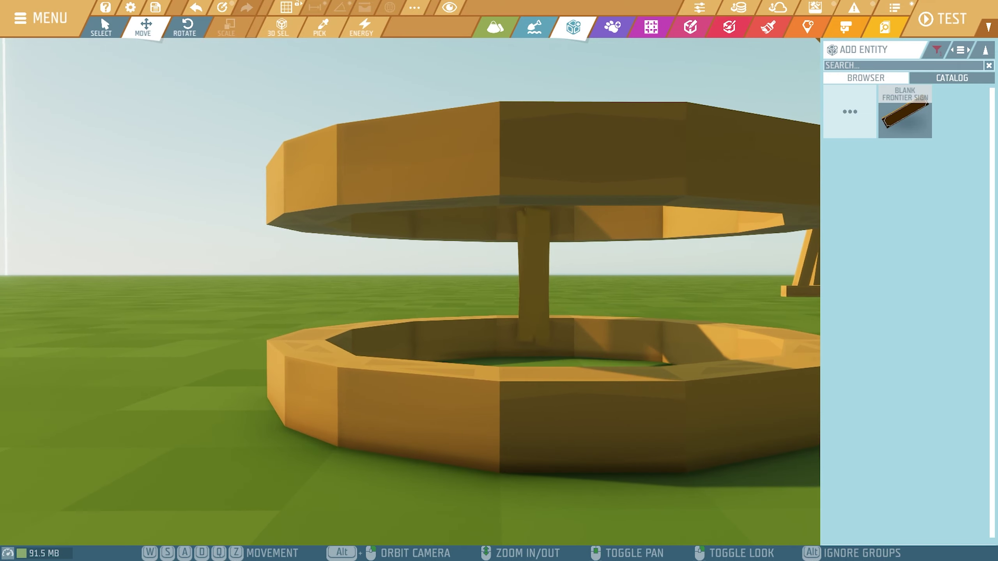
key("d")
key("a")
right_click(576, 308)
key("w")
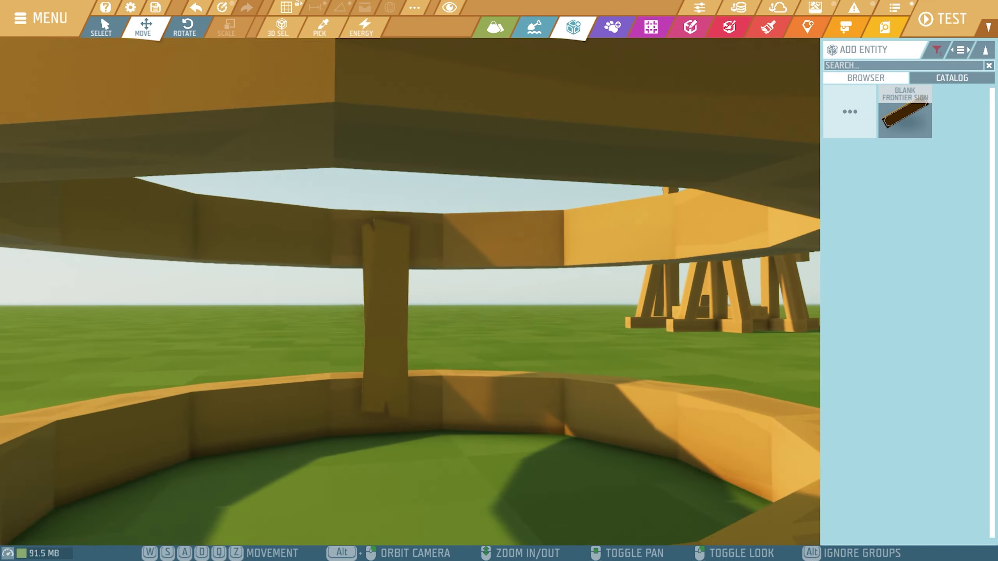
key("a")
key("s")
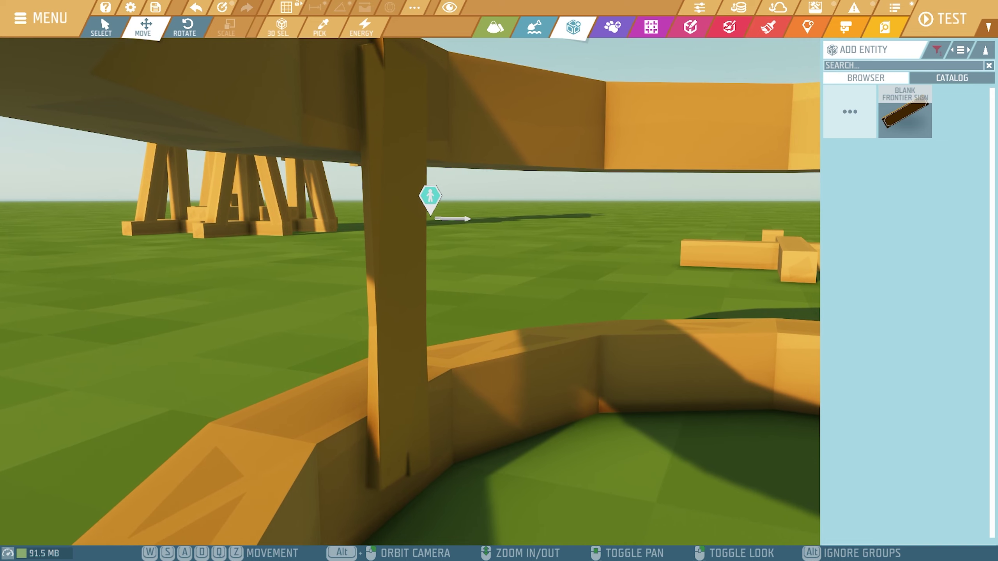
key("s")
key("s")
key("d")
key("z")
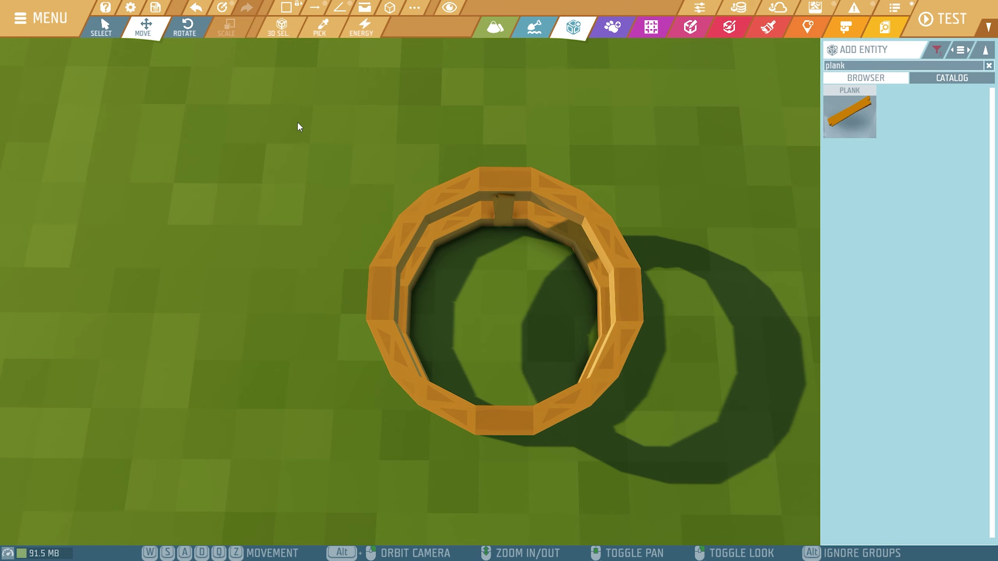
- Select both rings together with the plank and shift them slightly along the X axis
left_click_drag(298, 124, 680, 471)
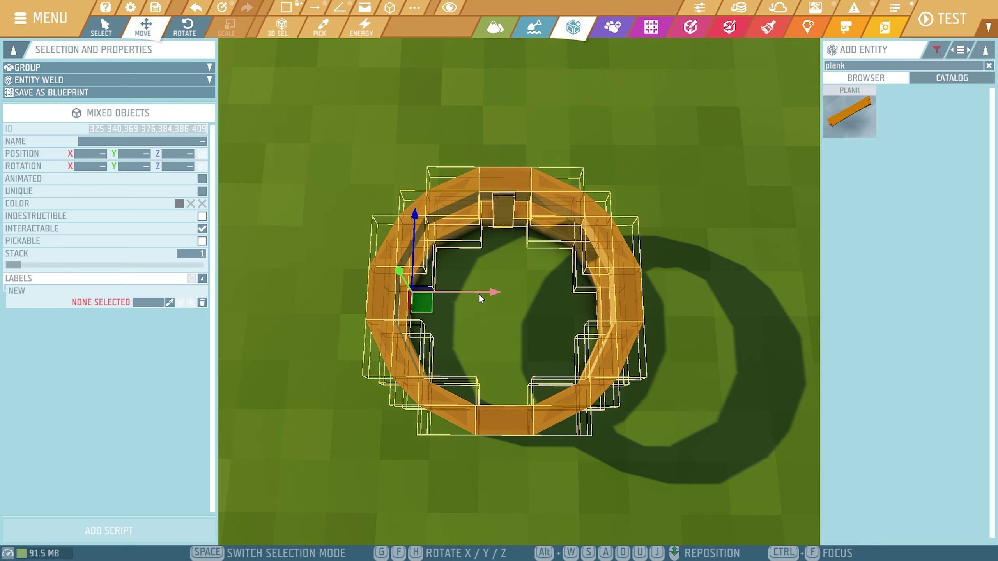
left_click_drag(479, 293, 497, 294)
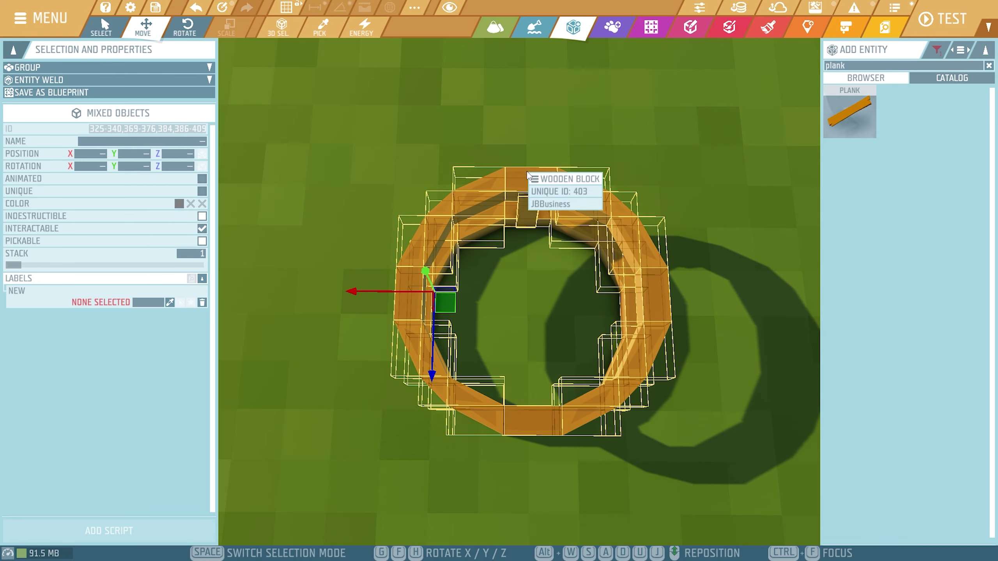
key("ctrl+z")
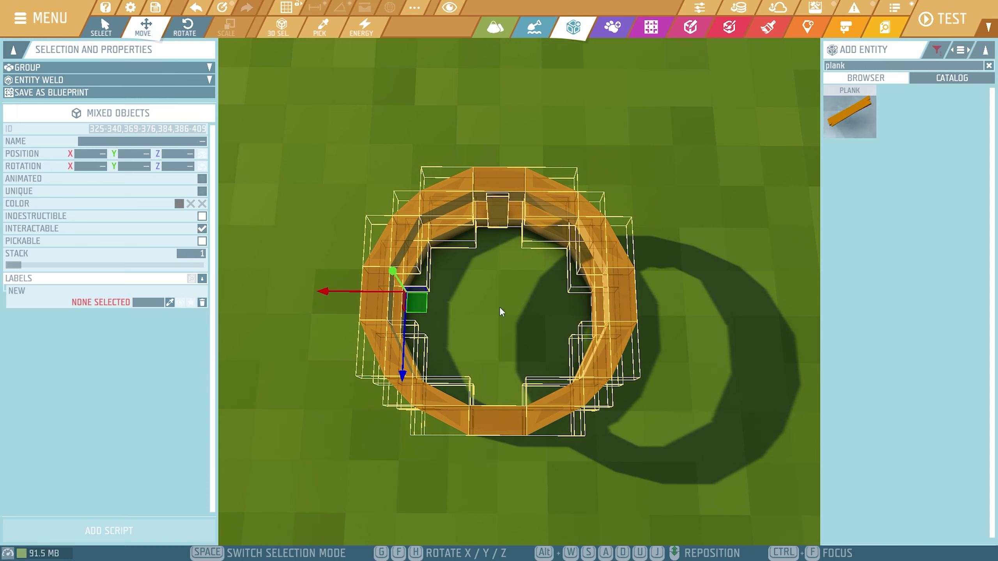
right_click_drag(394, 331, 566, 332)
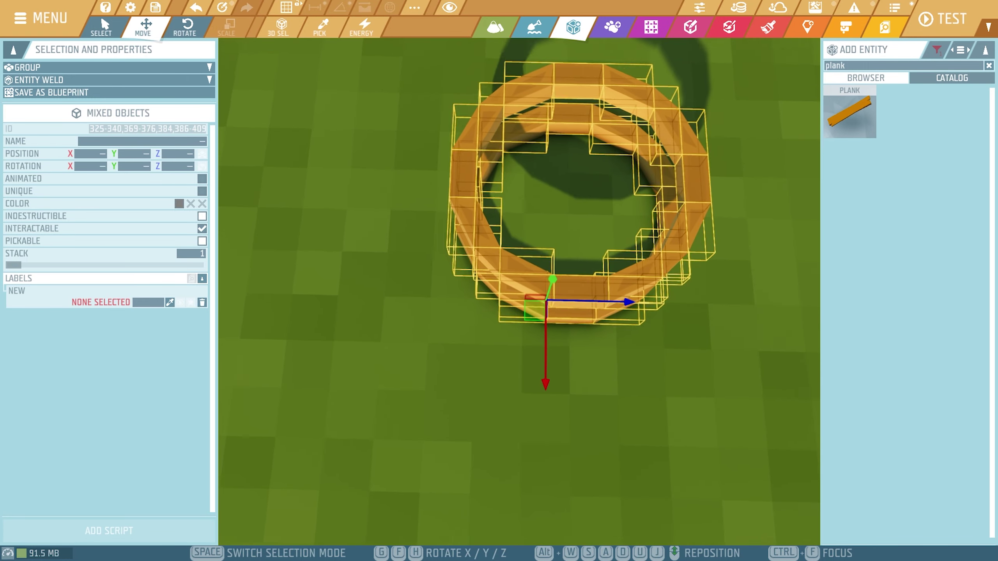
right_click_drag(565, 228, 513, 228)
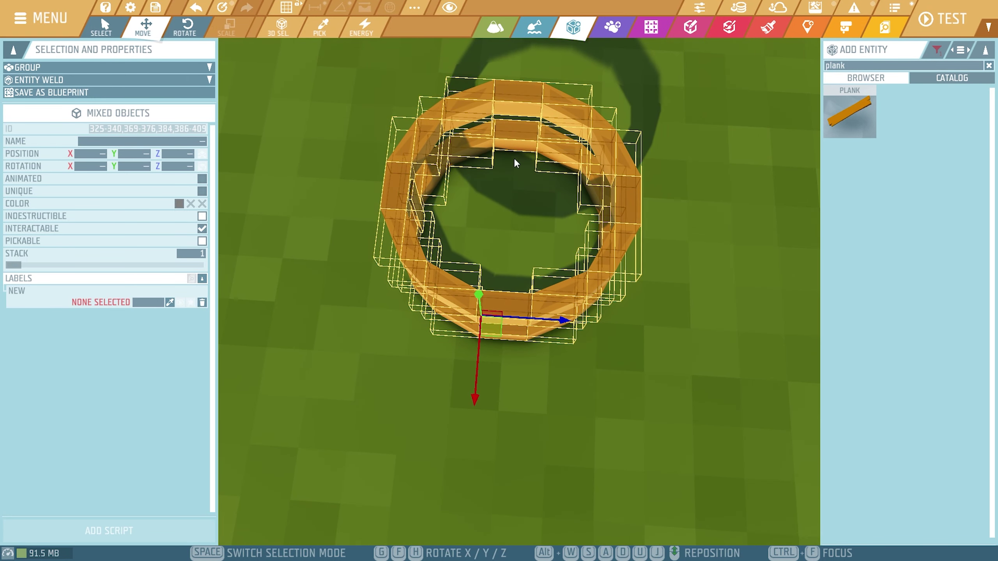
right_click_drag(518, 264, 397, 251)
scroll(610, 296, "up", 3)
left_click(528, 296)
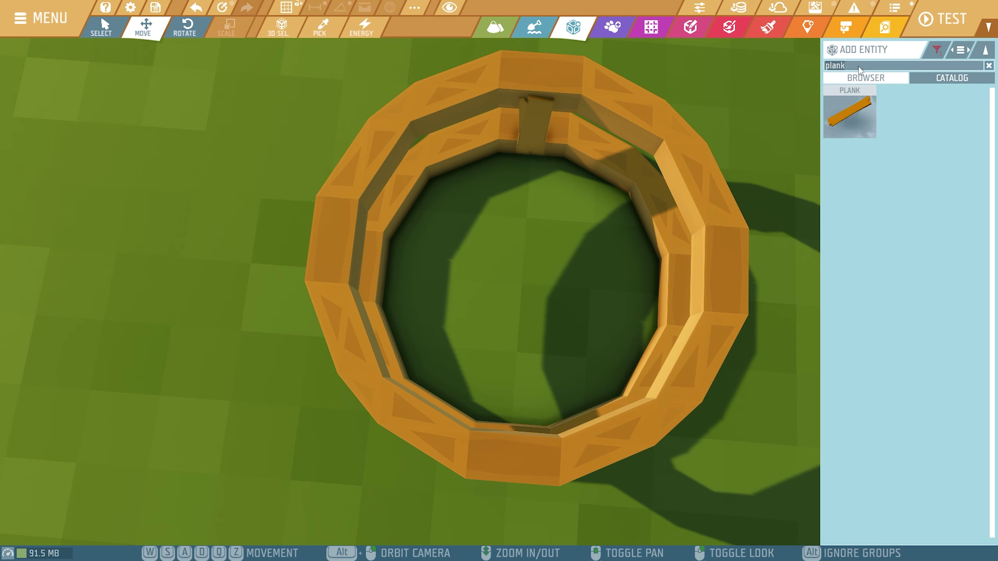
- Search the entity browser for "match"
type("match")
key("BackSpace")
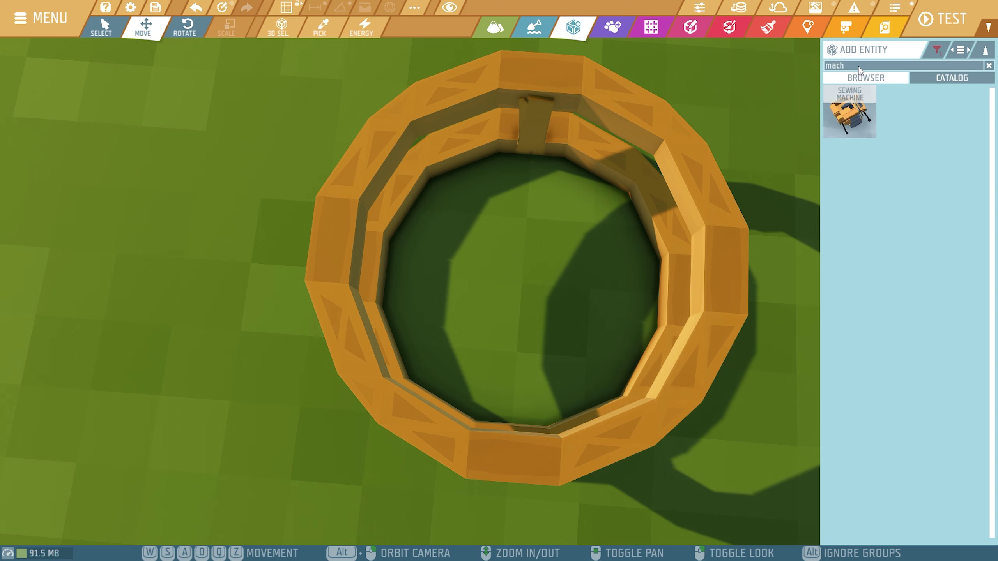
key("BackSpace")
key("BackSpace")
key("BackSpace")
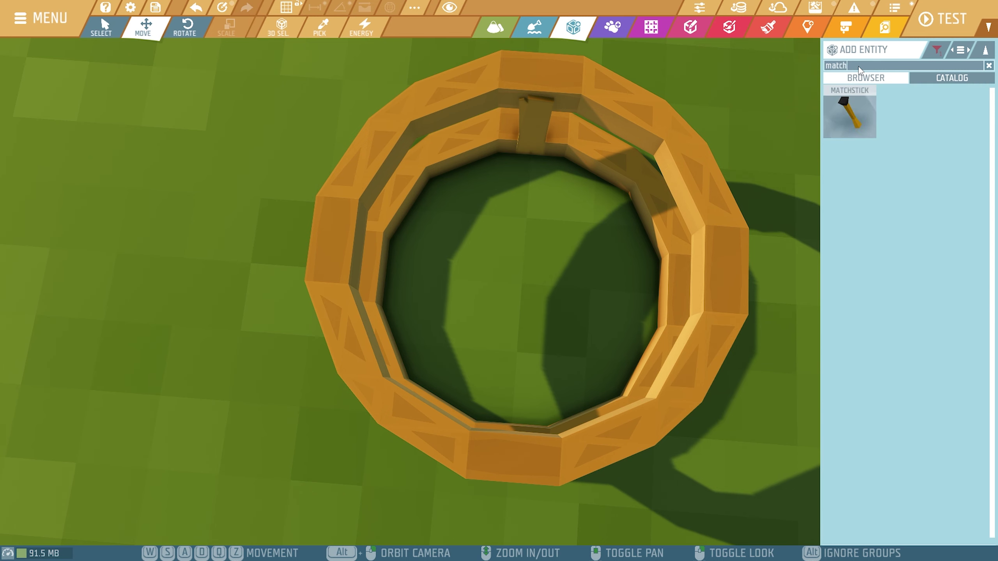
- Place a matchstick upright on the ground at the centre of the rings
left_click(848, 124)
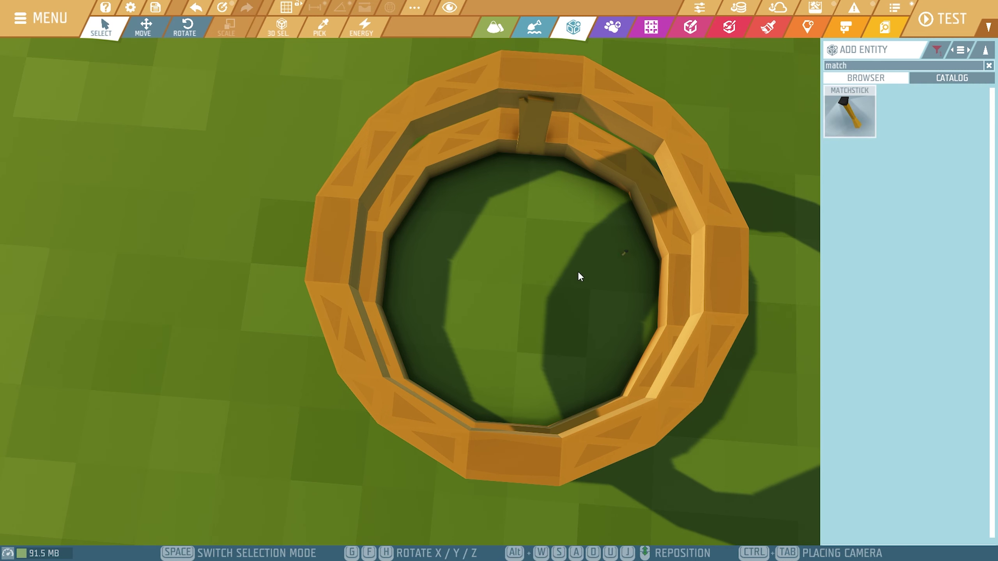
left_click(535, 287)
key("s")
key("Escape")
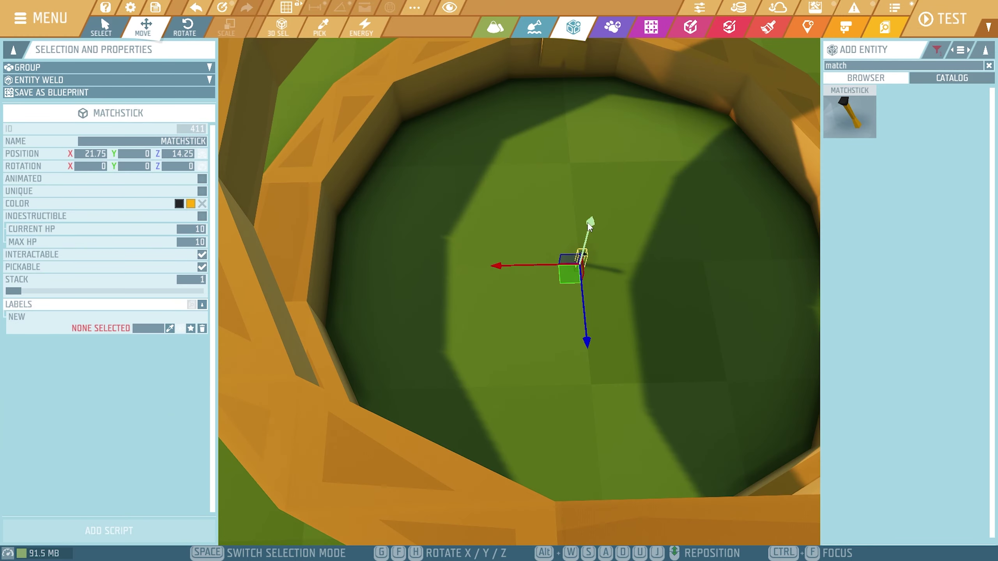
left_click_drag(591, 221, 601, 179)
left_click(690, 248)
key("s")
right_click_drag(689, 248, 728, 157)
key("s")
left_click_drag(526, 347, 587, 385)
right_click_drag(588, 385, 577, 337)
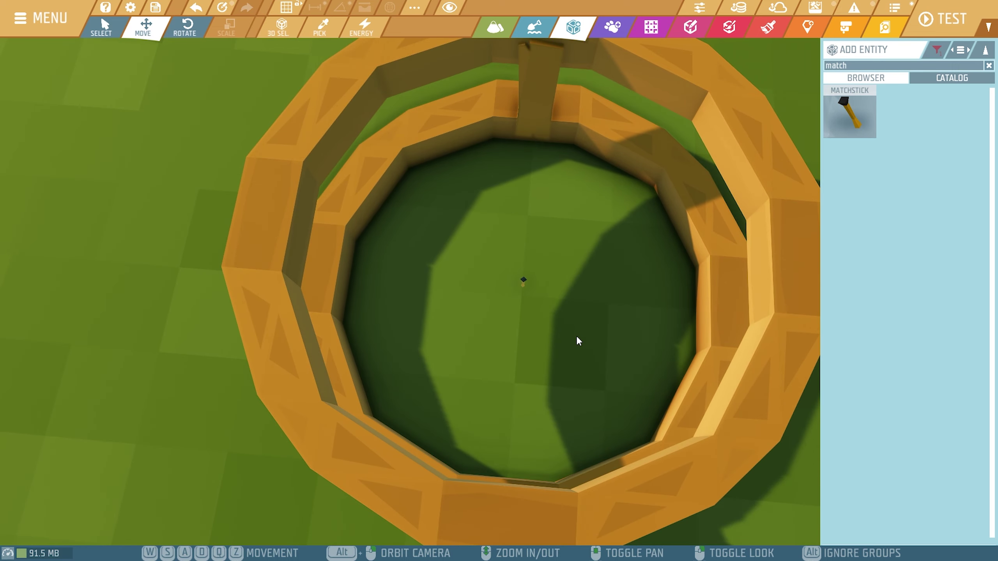
key("s")
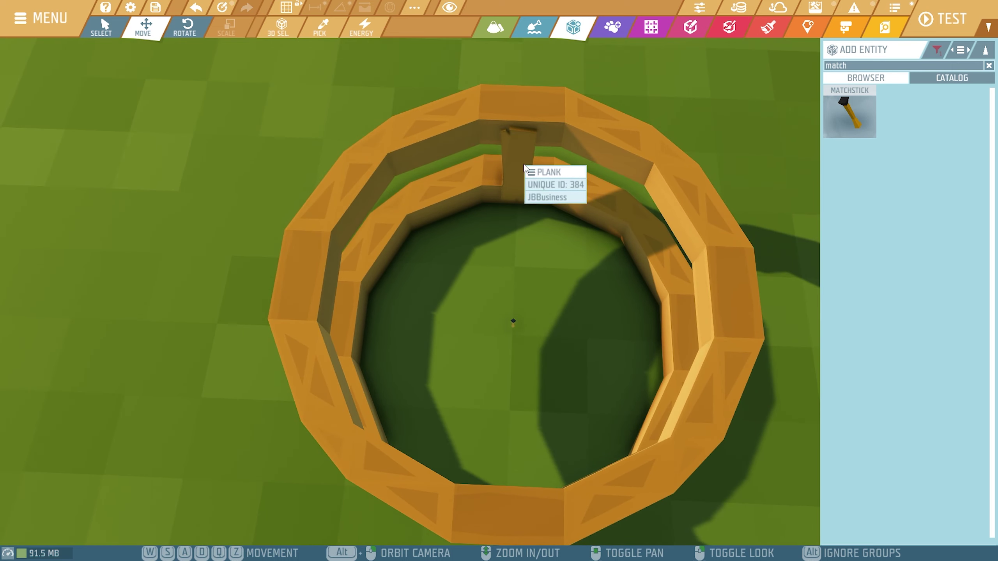
- Duplicate the plank together with the centre matchstick and rotate the copies so the new plank stands on the rings' opposite side
left_click(525, 169)
left_click(516, 321, "shift")
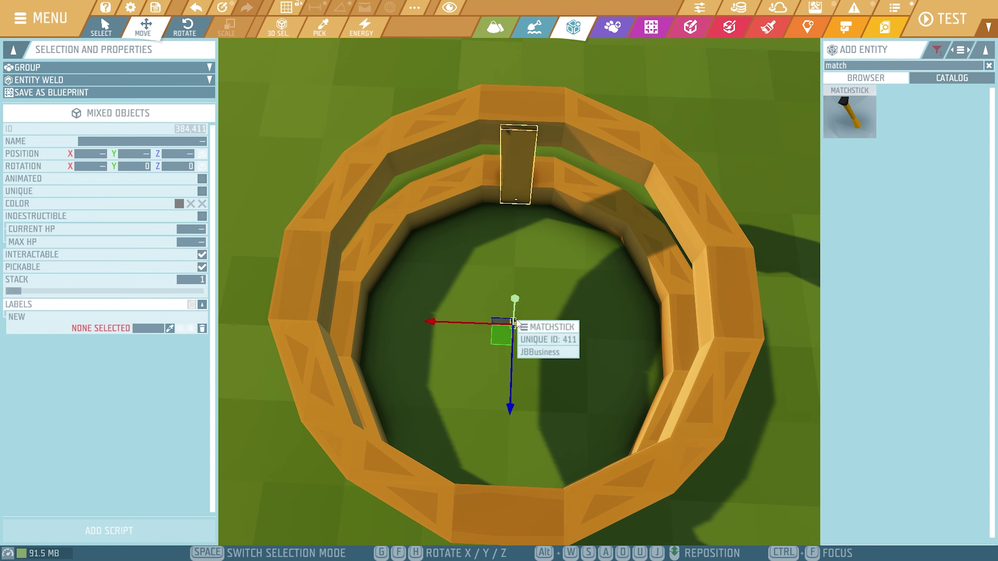
key("ctrl+d")
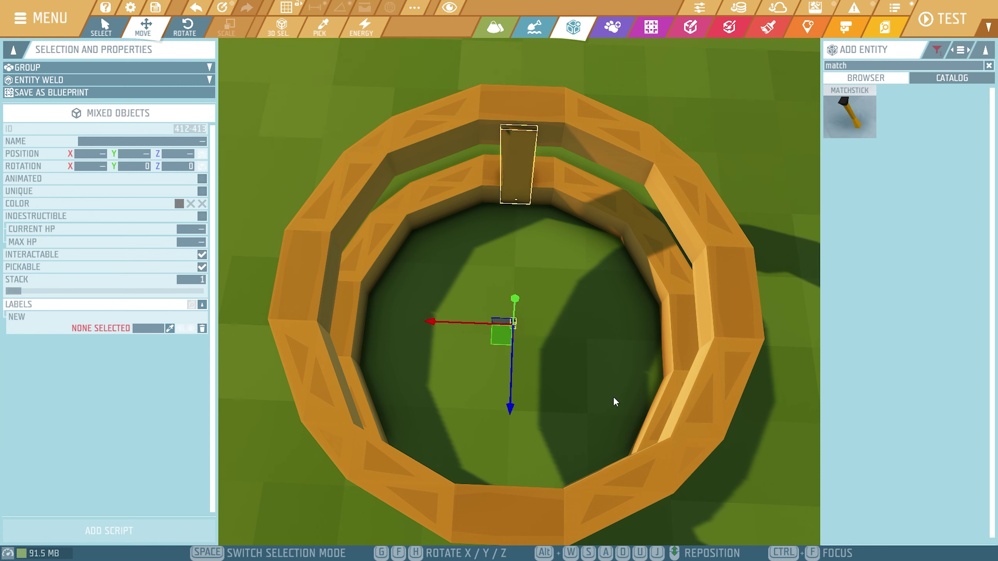
key("e")
left_click_drag(552, 393, 510, 177)
left_click(580, 456)
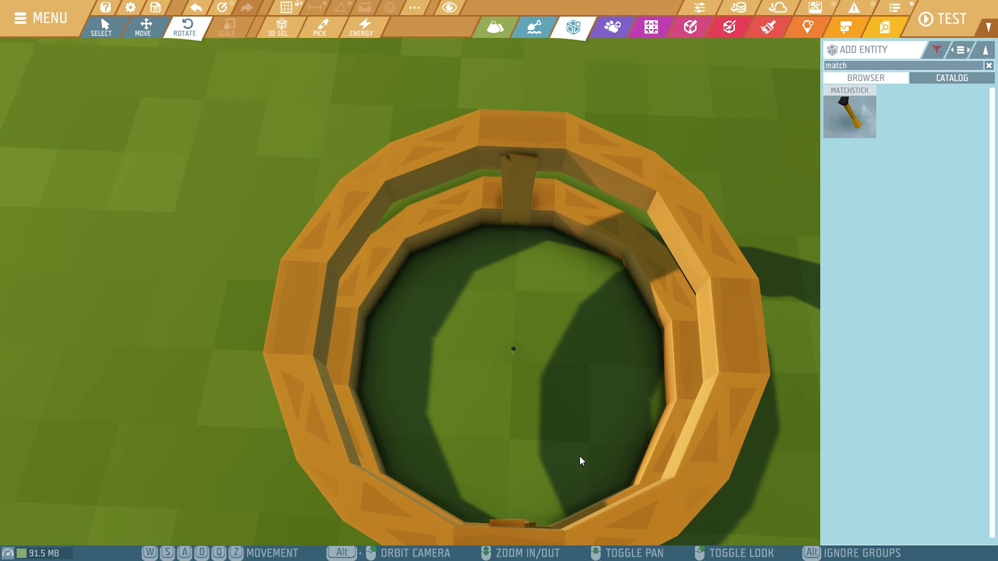
- Duplicate the two opposite planks with the centre matchstick and rotate the copies a quarter turn around the rings' centre
key("s")
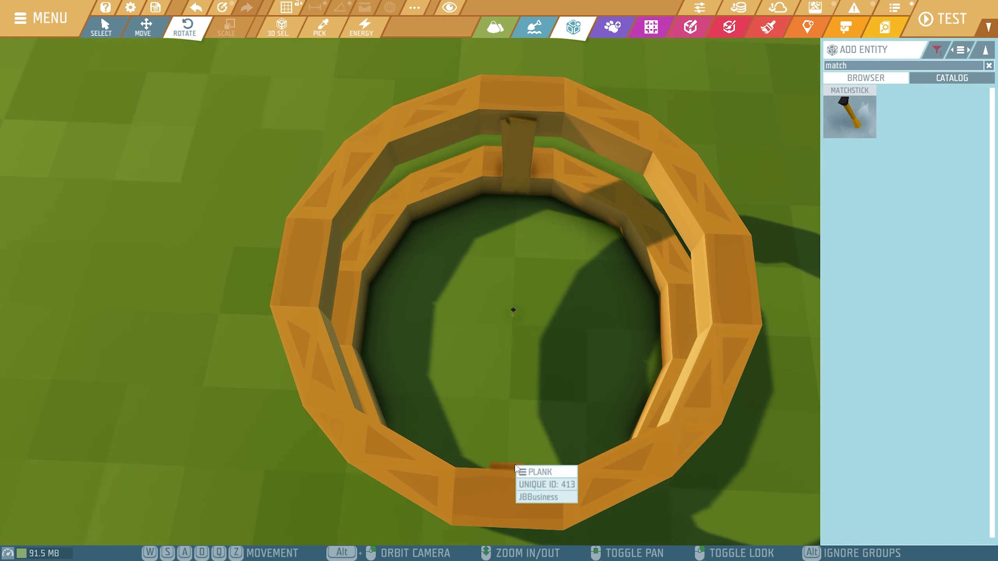
left_click(515, 310)
left_click(562, 304)
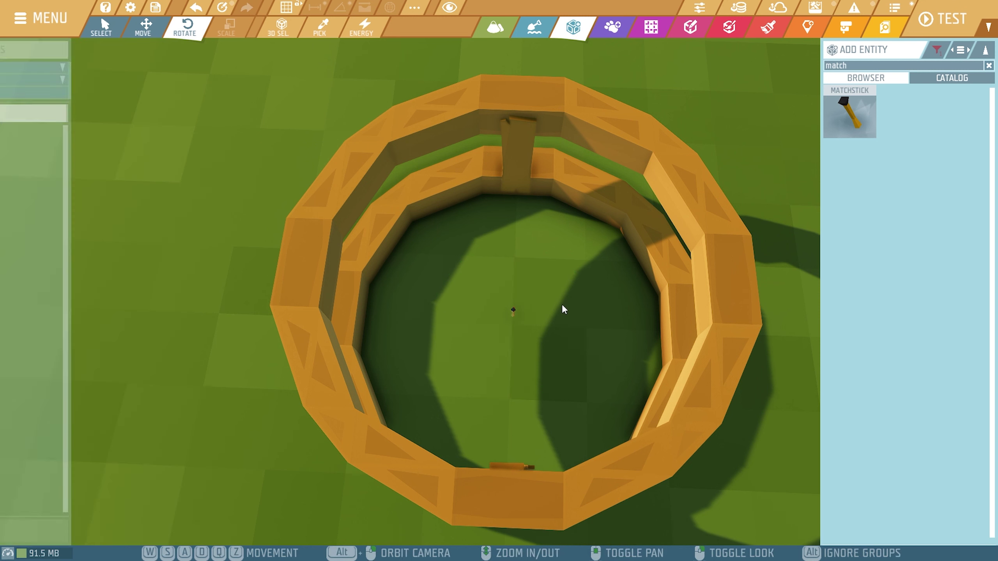
left_click(511, 465)
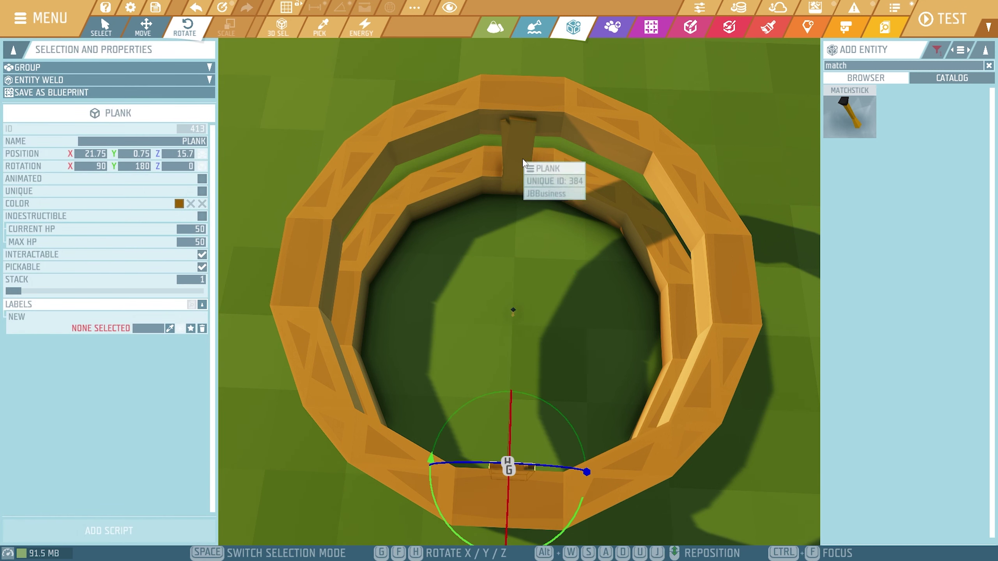
left_click(525, 162, "shift")
left_click(512, 311, "shift")
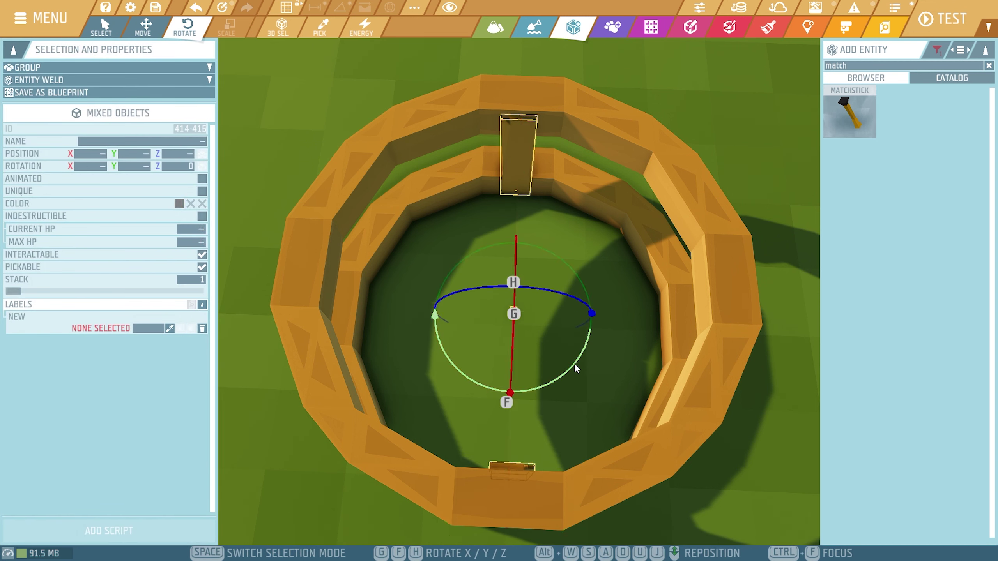
left_click_drag(573, 364, 543, 409)
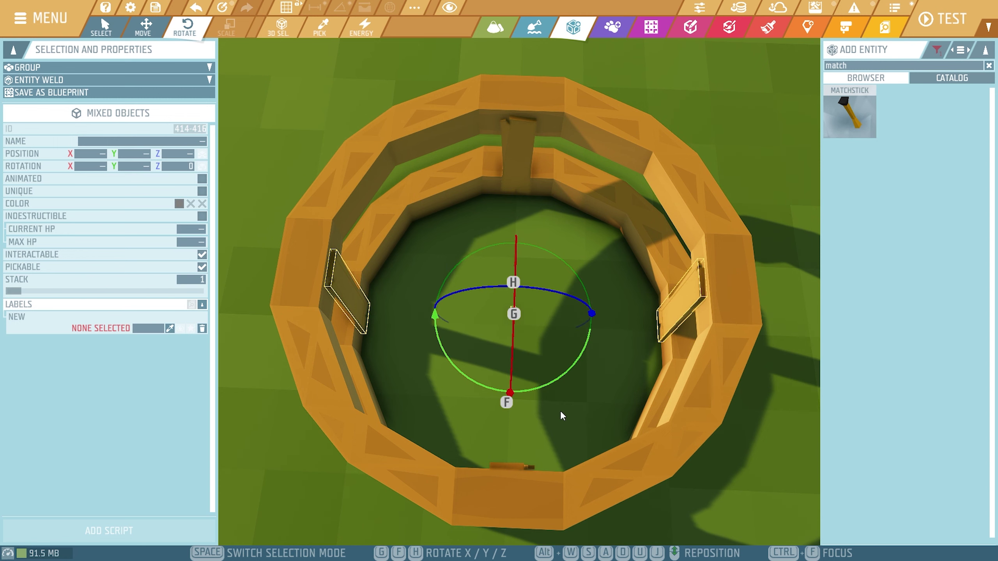
- Try to rotate one side plank with a centre matchstick to a spot between the existing planks
left_click(560, 410)
left_click(516, 309)
left_click_drag(560, 431, 604, 330)
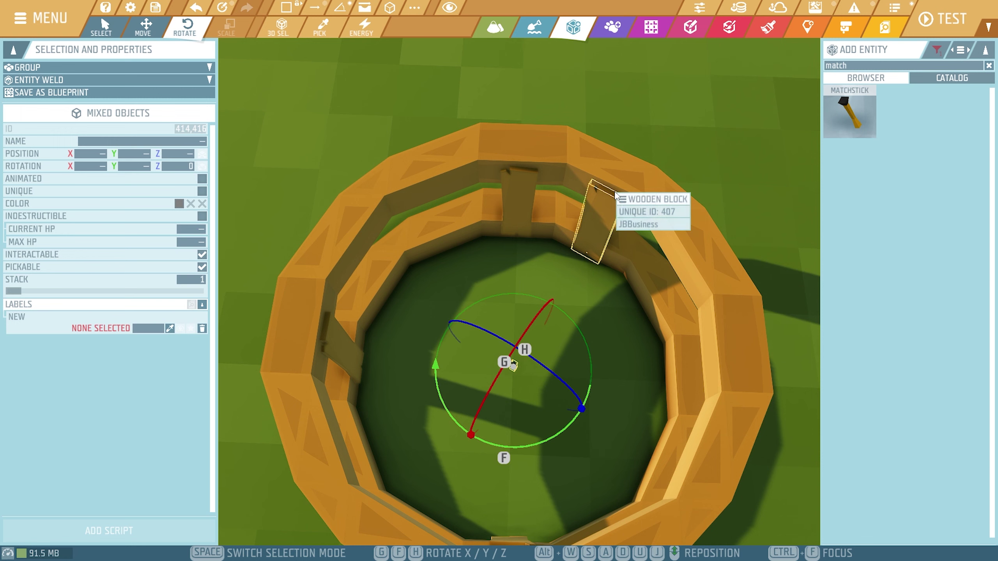
left_click_drag(568, 427, 563, 435)
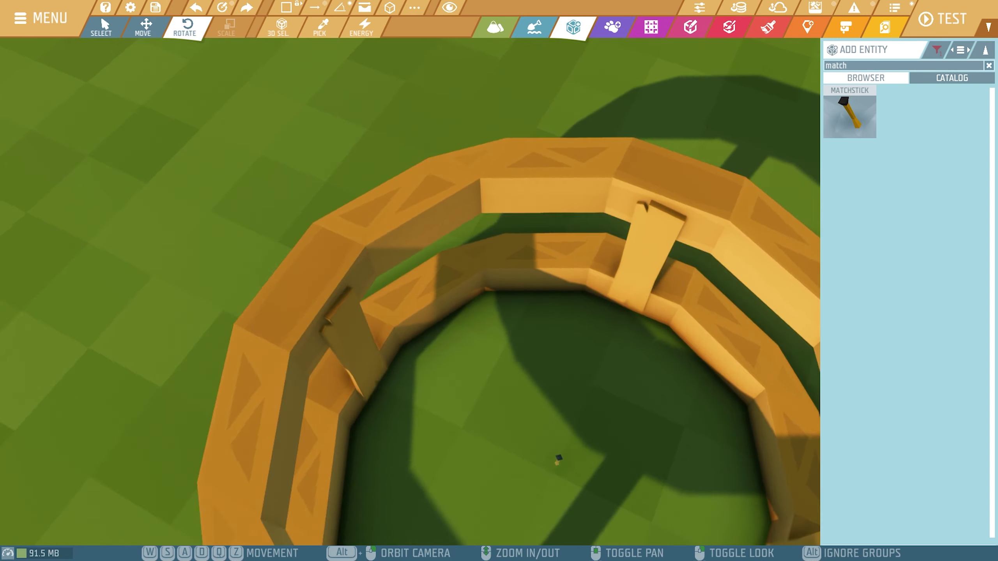
right_click_drag(500, 222, 471, 169)
- Duplicate a side plank and fit two copies against the inner ring faces between two neighbouring quarter-turn planks
scroll(510, 211, "up", 2)
left_click(736, 345)
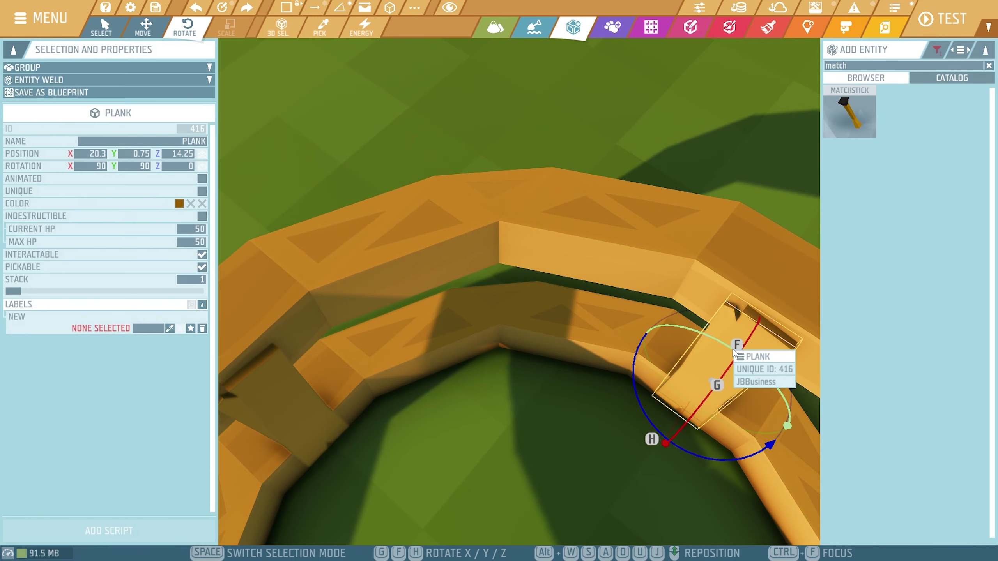
right_click_drag(735, 345, 745, 370)
key("ctrl+d")
key("space")
key("space")
left_click_drag(643, 277, 527, 238)
key("w")
left_click_drag(586, 413, 593, 434)
key("space")
key("w")
scroll(593, 434, "down", 5)
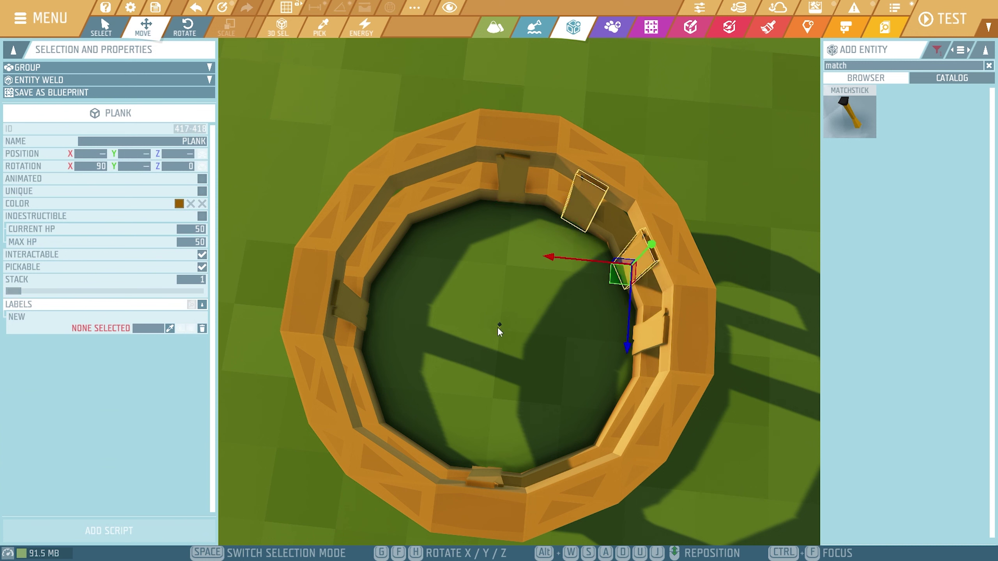
- Duplicate the two in-between planks with a centre matchstick and rotate the copies into each of the three remaining quarters of the rings
left_click(631, 380, "shift")
key("ctrl+d")
key("e")
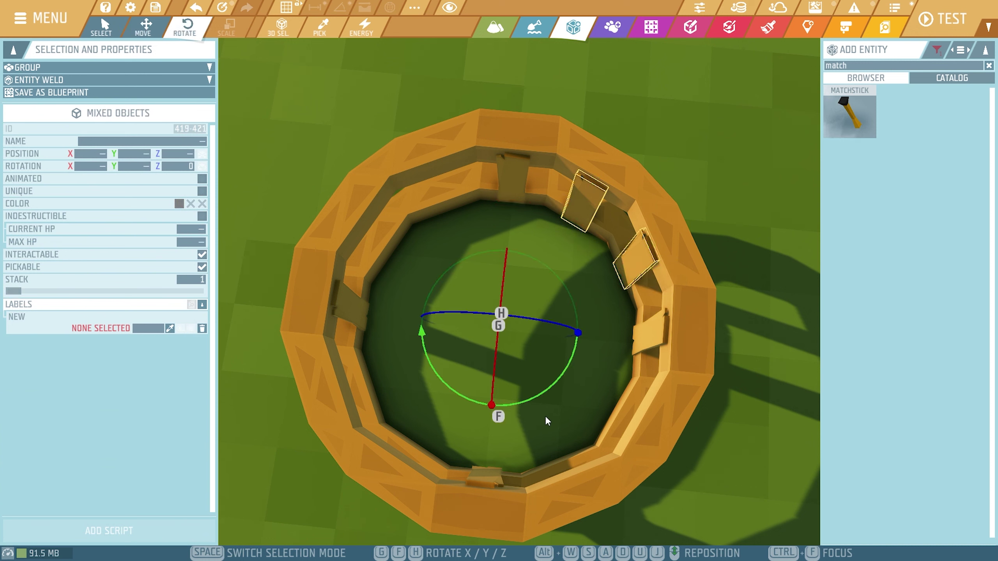
left_click_drag(542, 408, 587, 315)
key("ctrl+d")
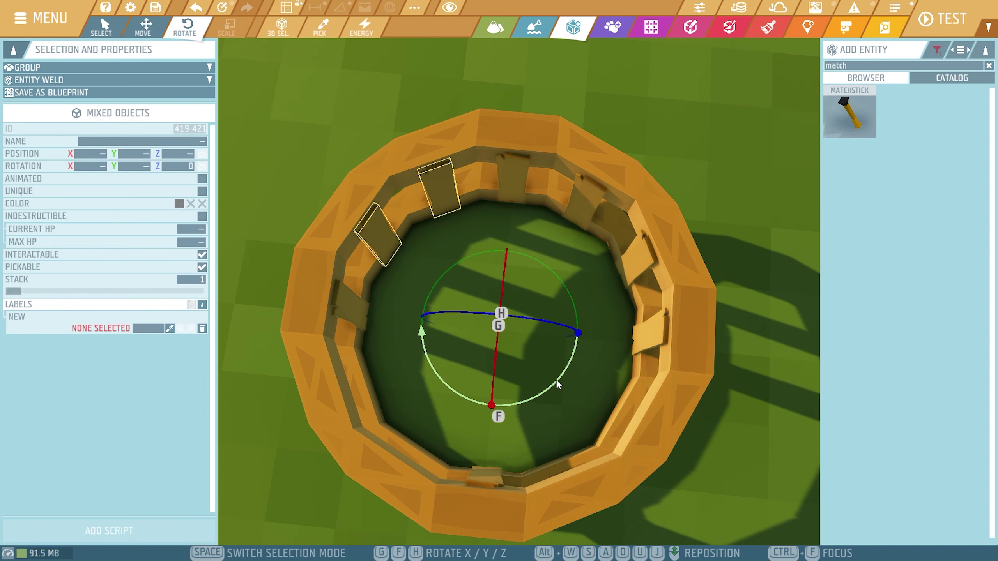
left_click_drag(554, 387, 590, 296)
key("ctrl+d")
left_click_drag(554, 388, 605, 298)
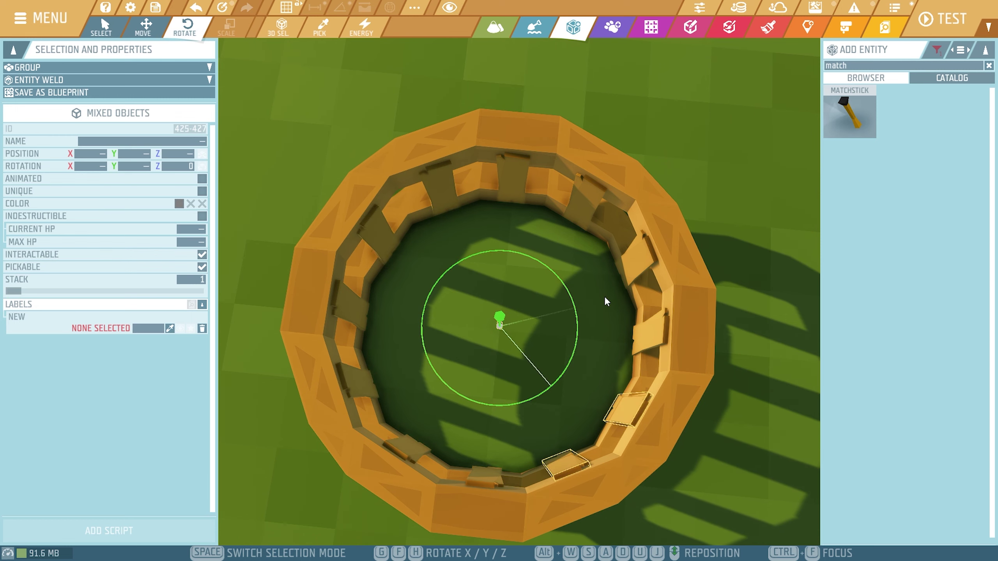
- Delete all the helper matchsticks at the centre of the rings
left_click(767, 385)
left_click(499, 326)
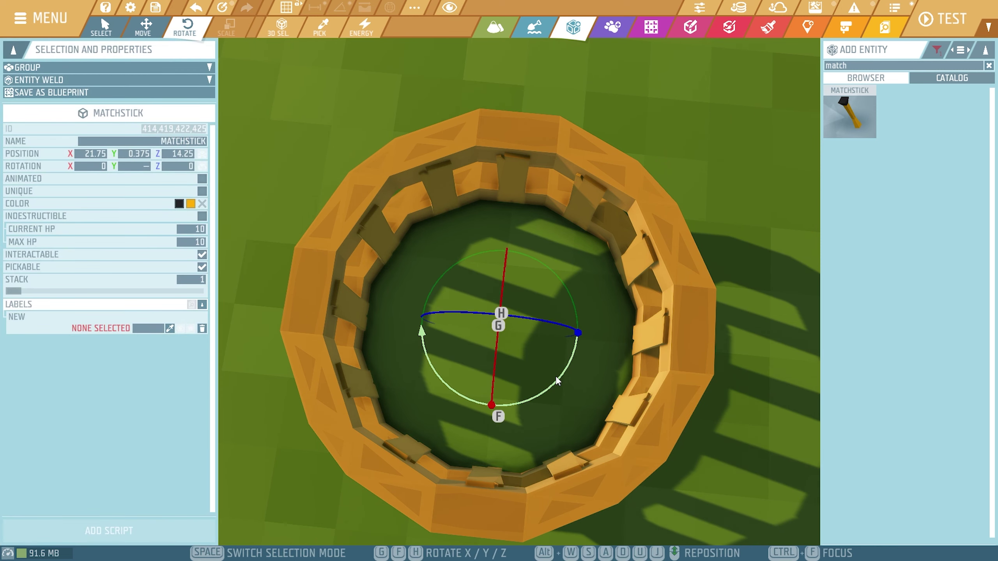
key("Delete")
- Examine the completed plank spacing between the two rings from the side and from above
right_click_drag(555, 376, 526, 275)
key("s")
key("d")
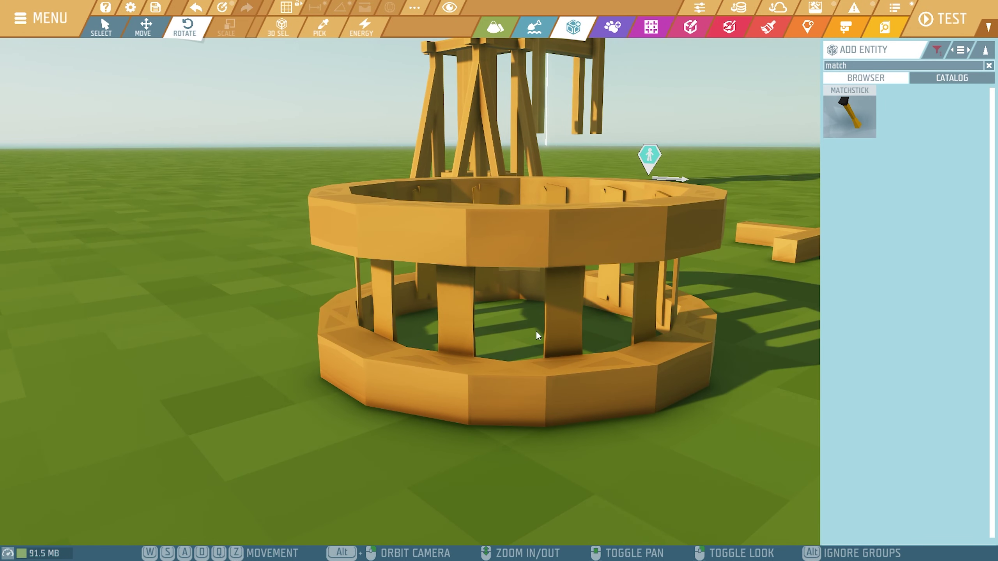
key("d")
right_click_drag(566, 333, 471, 416)
key("w")
key("s")
key("s")
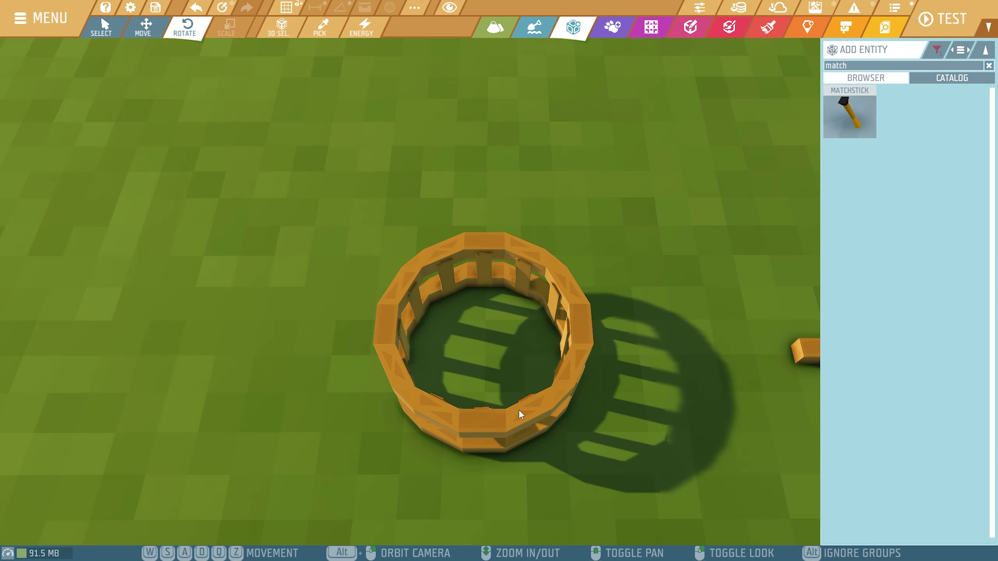
- Move the crossed wooden beams from the ground into the upper ring as the wheel's spokes
key("s")
key("d")
key("w")
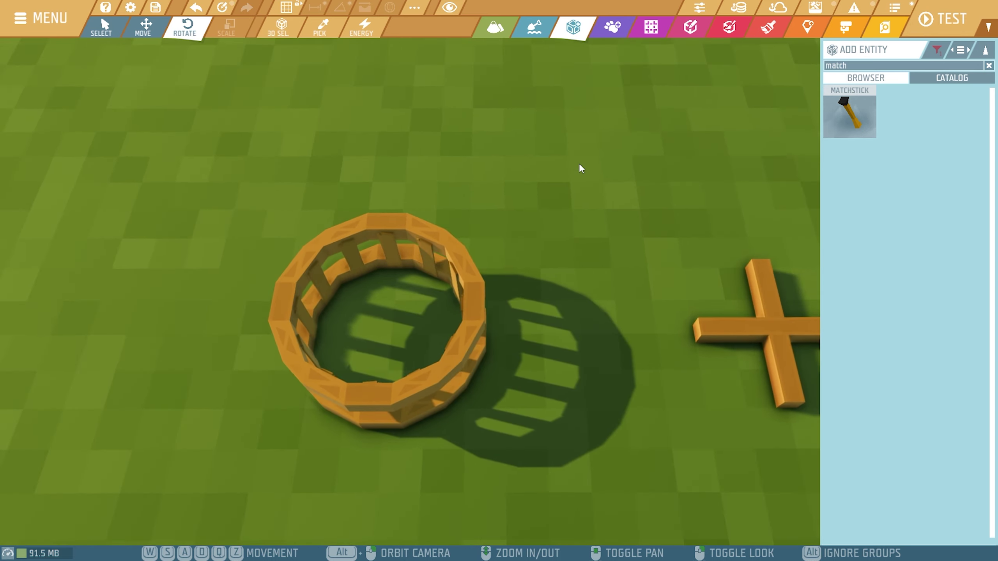
key("a")
key("a")
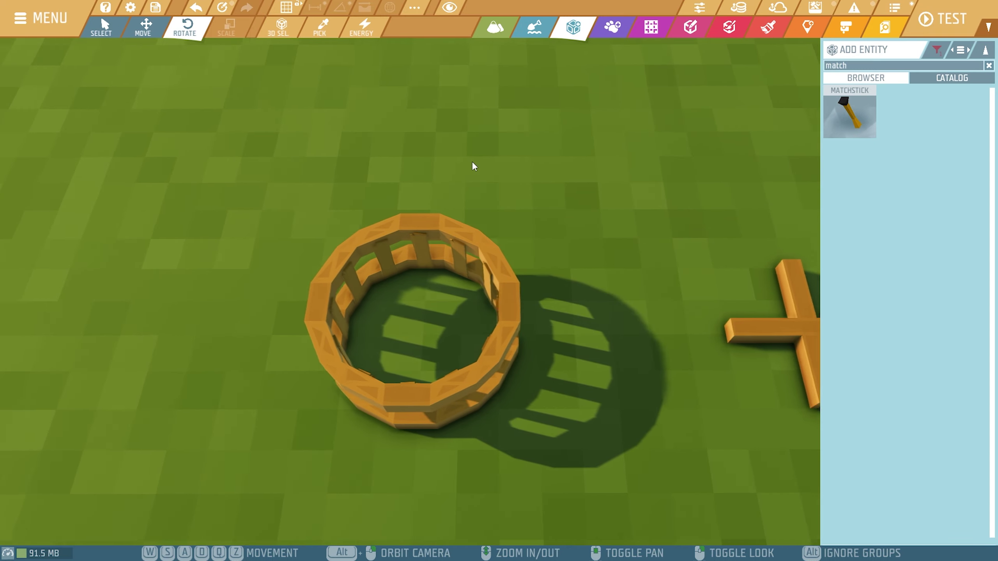
left_click(471, 404)
left_click(478, 404)
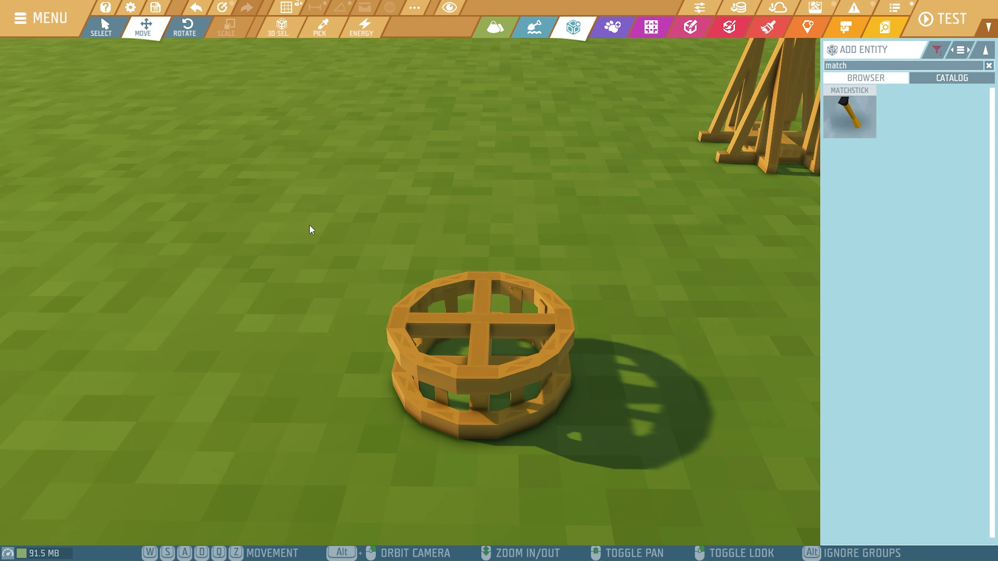
- Select the entire wheel, including its spokes, and create a group from it
left_click_drag(310, 226, 646, 496)
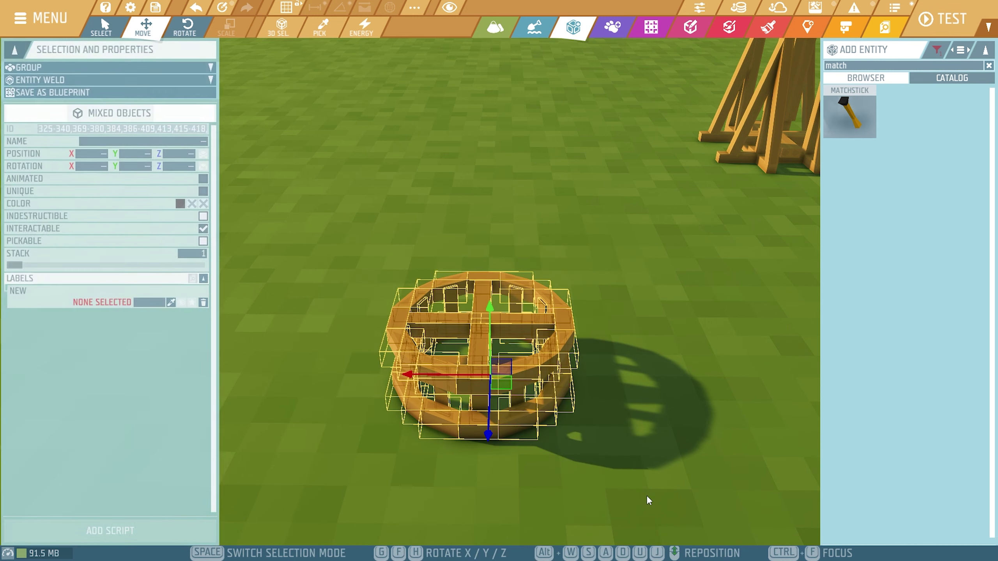
left_click(571, 324, "ctrl")
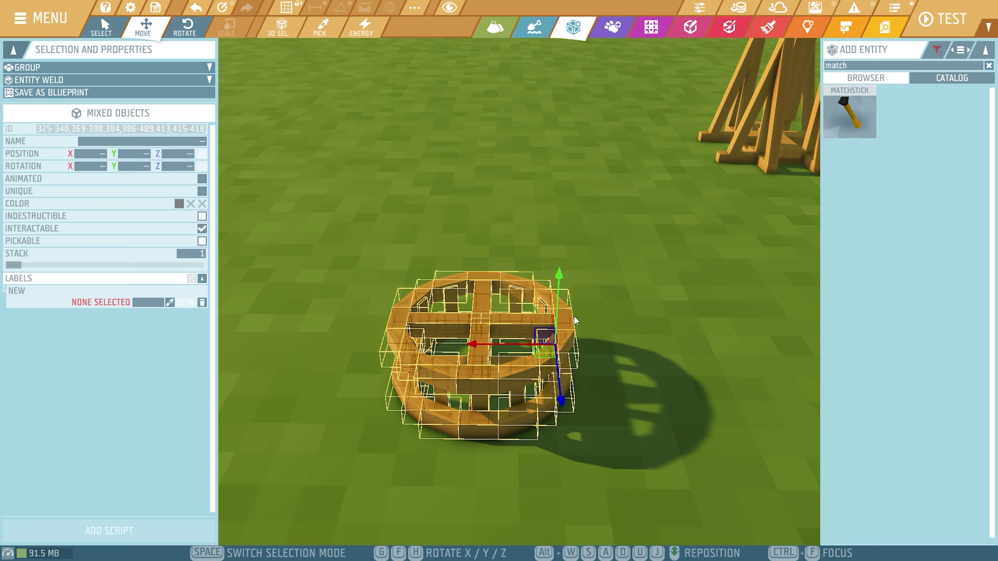
left_click(98, 67)
left_click(70, 81)
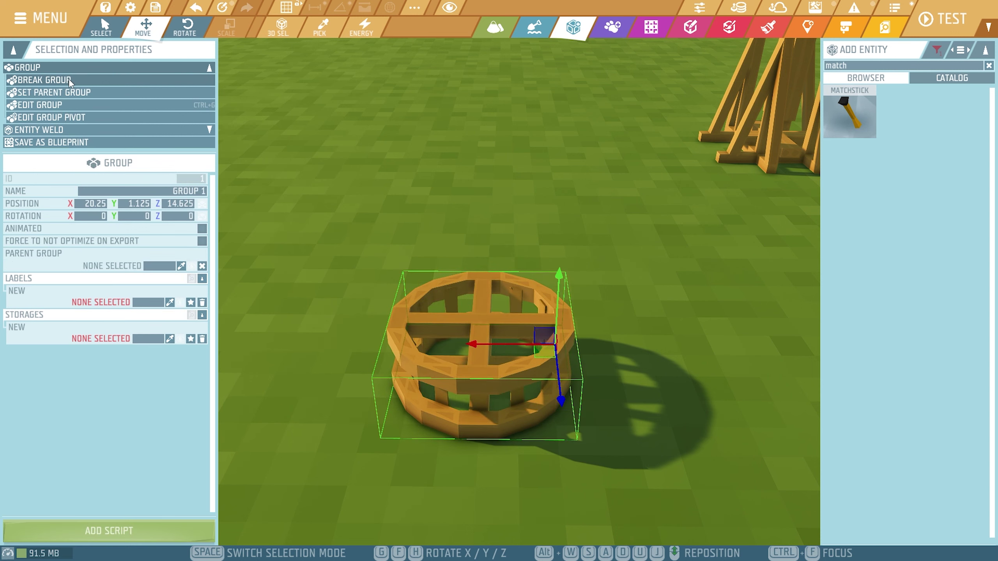
- Turn the wheel group upright and position it at the crane's outer hanging posts
right_click_drag(592, 338, 664, 313)
key("s")
key("a")
key("d")
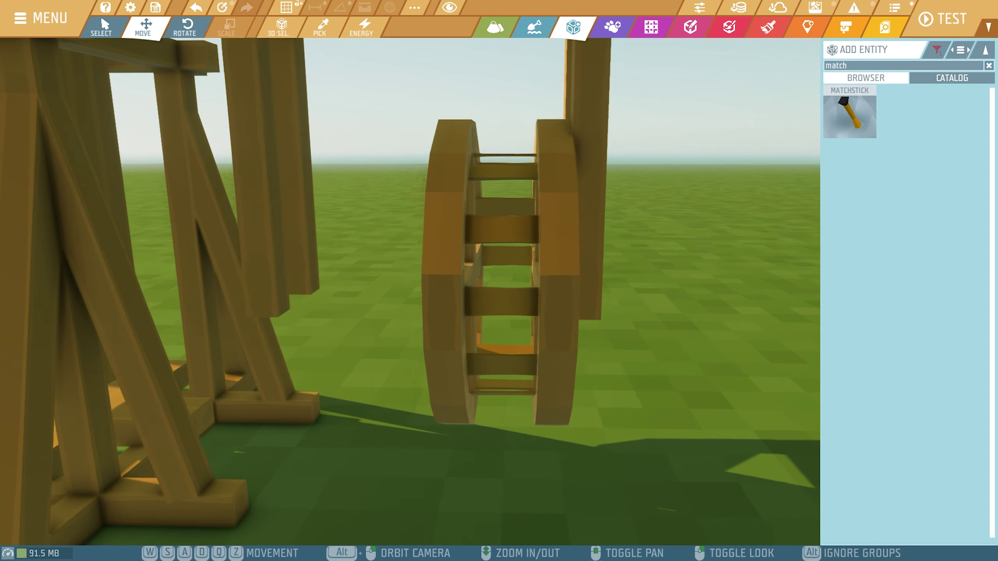
key("a")
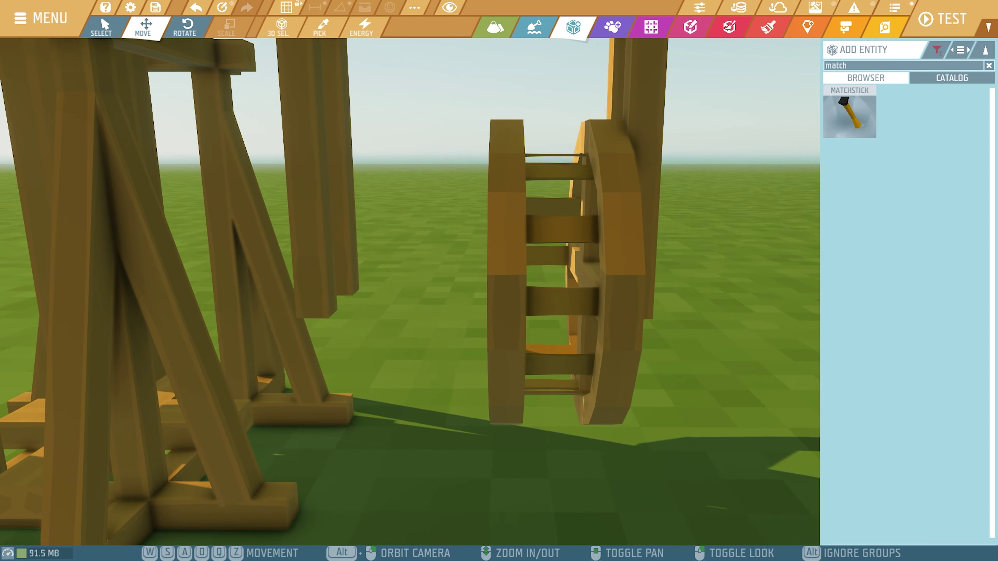
- Place two wooden blocks between the outer hanging posts at the wheel's hub and raise them together with the wheel group
key("s")
mouse_move(410, 292)
right_mouse_down()
mouse_move(393, 268)
mouse_move(244, 266)
mouse_move(472, 267)
right_mouse_up()
key("d")
key("a")
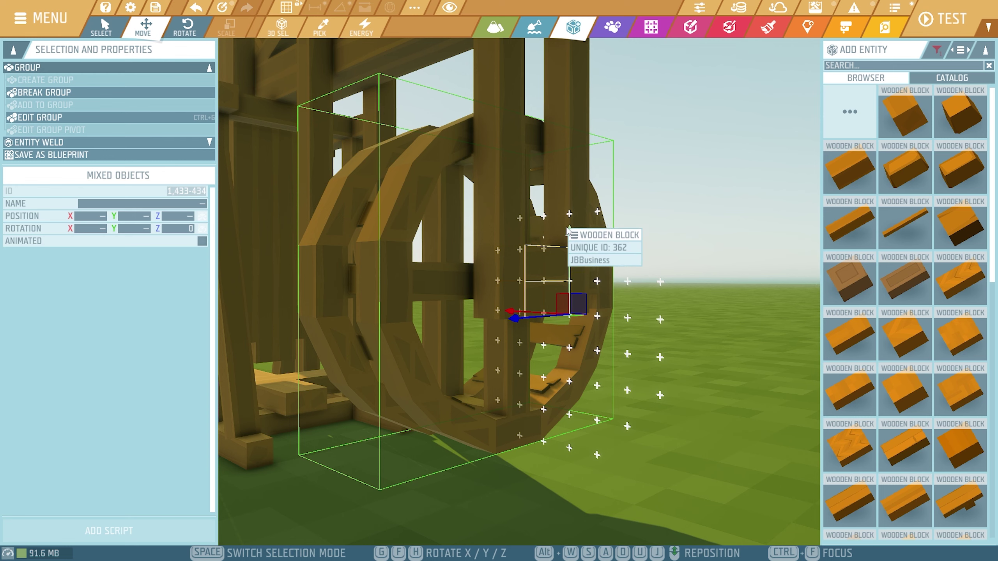
left_click(657, 341)
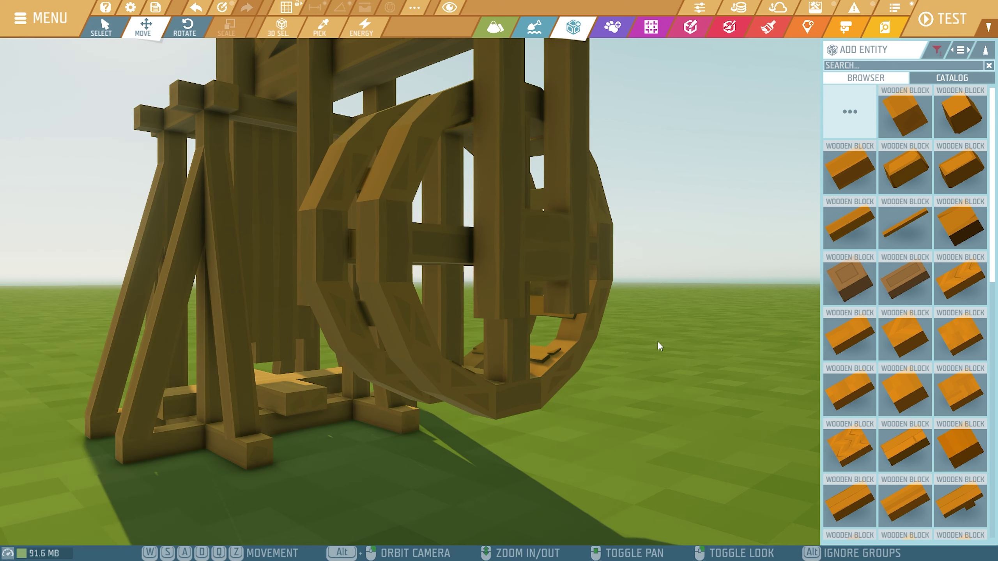
- Examine how the wheel and its mounting blocks sit on the outer hanging posts from several sides
right_click_drag(657, 341, 747, 397)
key("s")
key("a")
key("s")
key("a")
key("w")
key("d")
key("a")
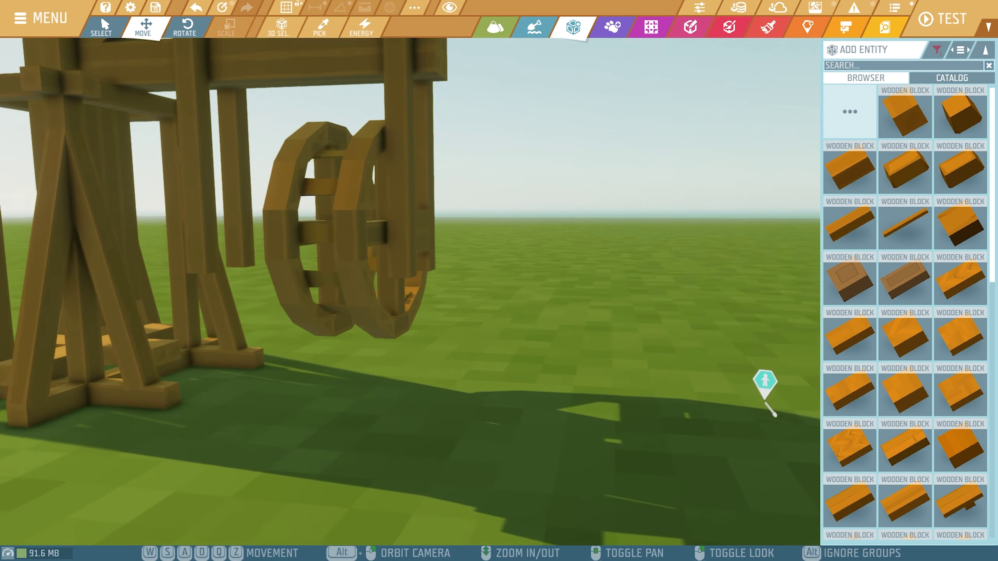
key("s")
key("a")
key("w")
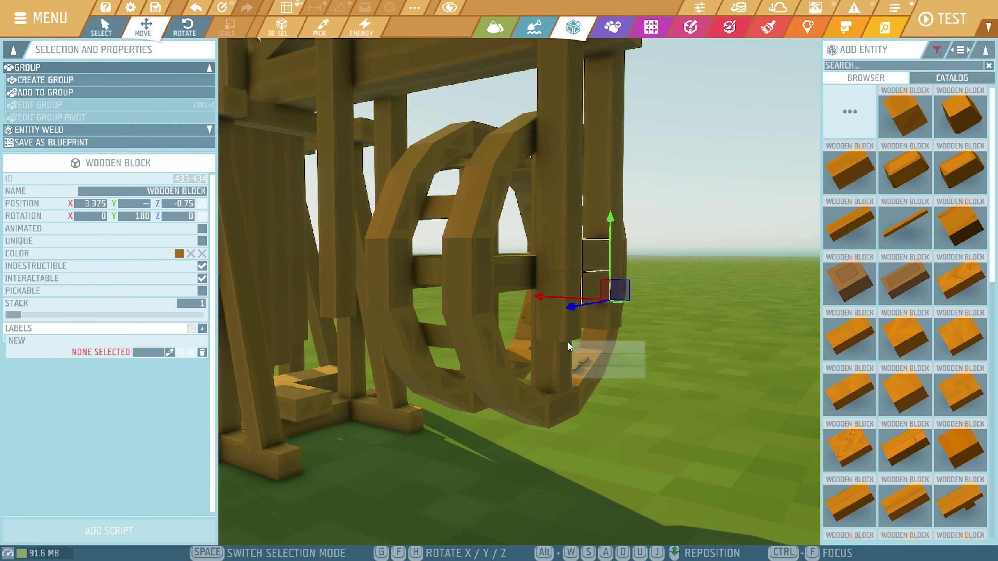
- Duplicate the two mounting blocks and move the copies along the X axis to 7.125, at the inner hanging posts
key("s")
key("a")
right_click_drag(579, 404, 679, 343)
key("w")
key("ctrl+d")
left_click_drag(671, 299, 451, 324)
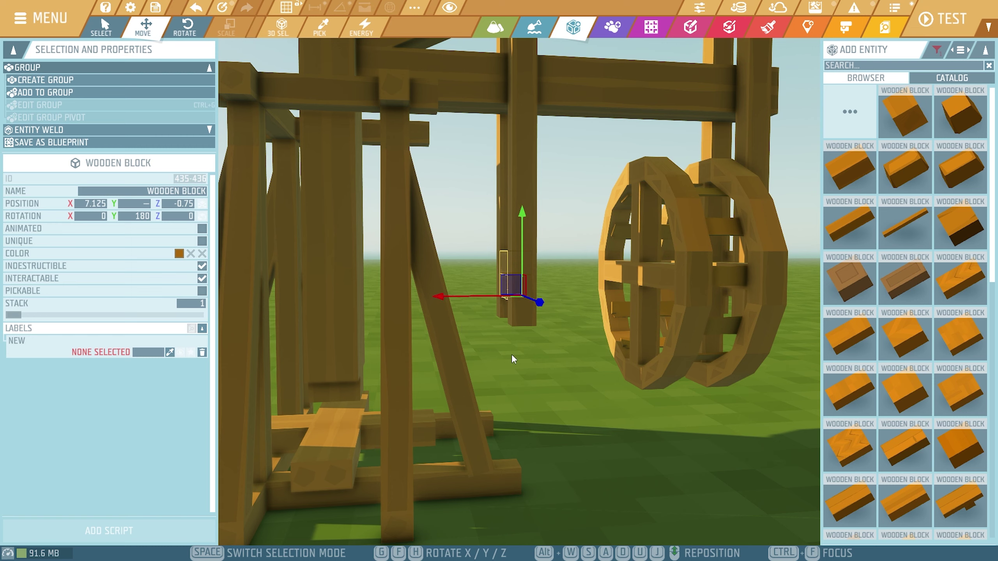
left_click(511, 354)
key("s")
right_click_drag(511, 354, 438, 275)
key("s")
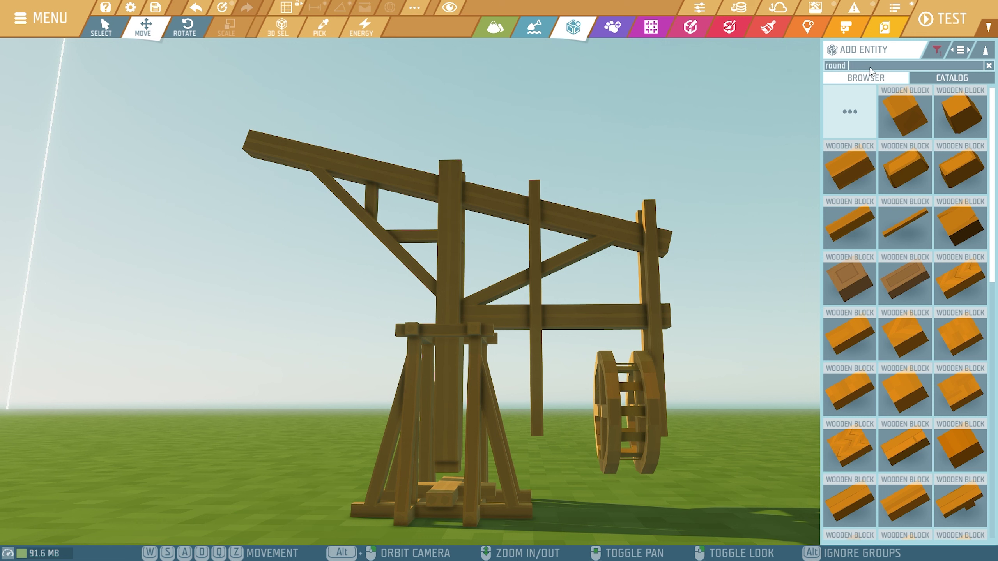
- Place a round steel rod at the centre of the outer mounting block, at X 3.375, Y 3, Z -0.375
left_click(849, 112)
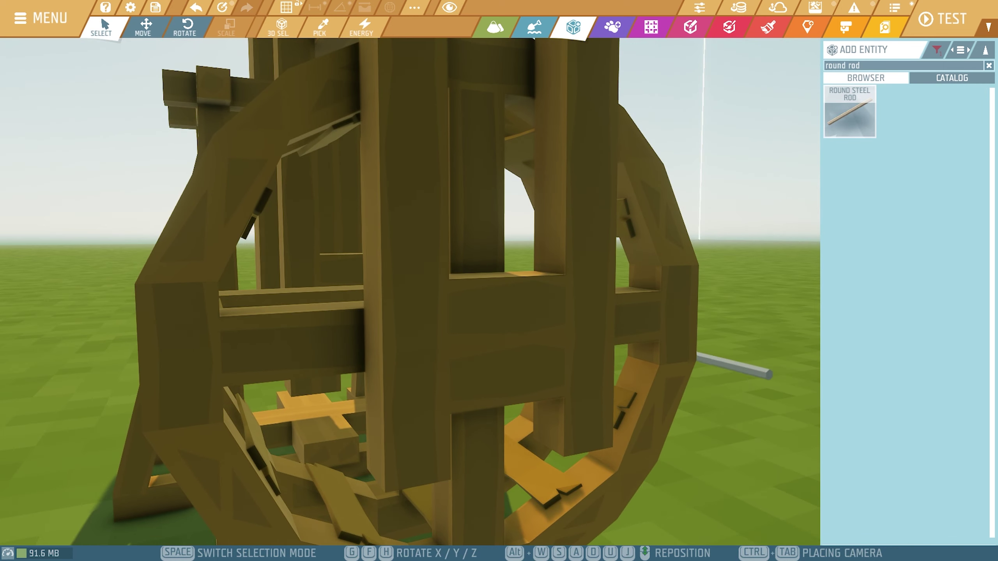
left_click(496, 340)
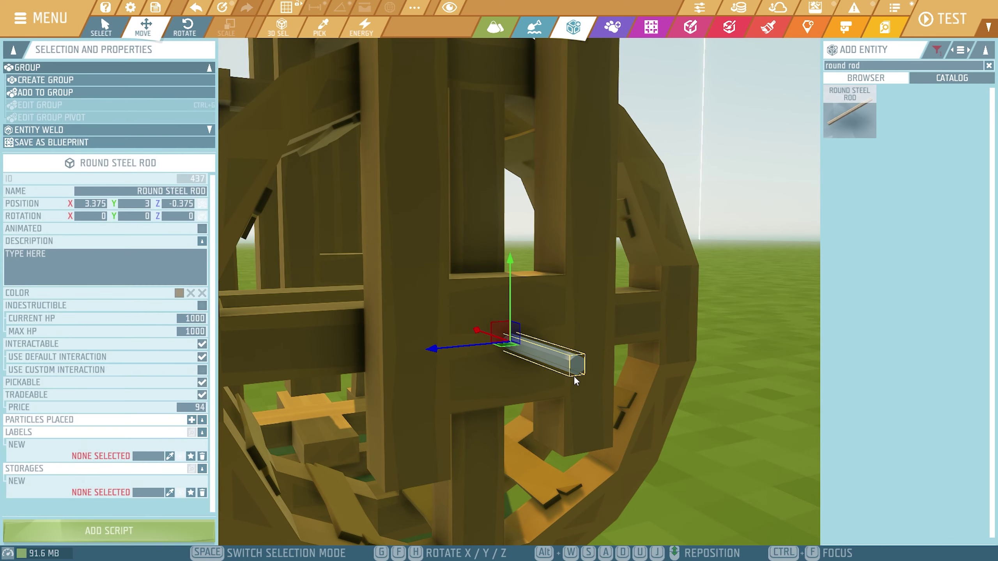
key("s")
right_click_drag(687, 386, 723, 384)
key("a")
key("w")
right_click_drag(499, 281, 629, 280)
key("a")
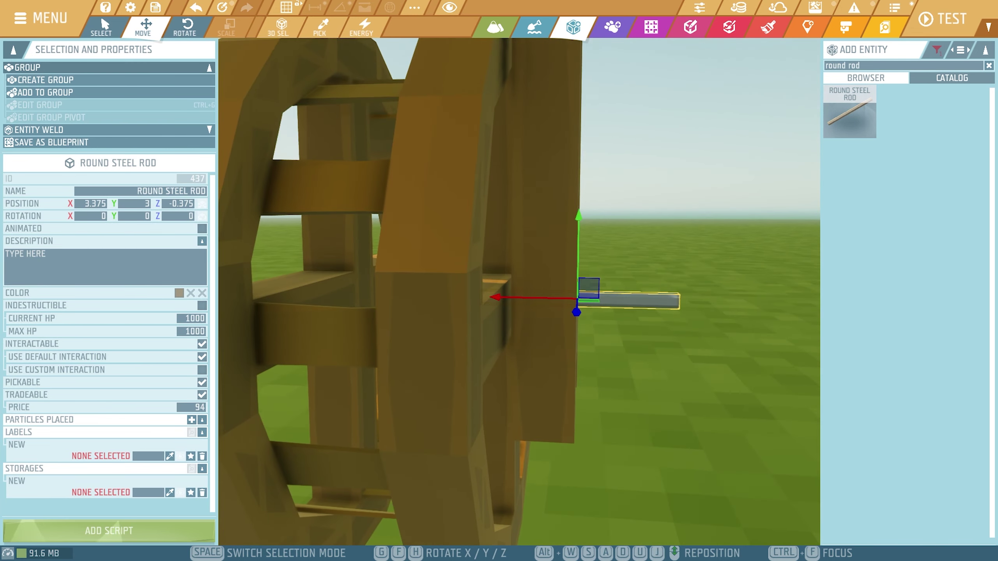
- Slide the steel rod inward along the X axis to 3.923, so only its short end protrudes from the outer mounting block
left_click_drag(511, 298, 444, 308)
key("s")
key("a")
key("w")
mouse_move(623, 409)
right_mouse_down()
mouse_move(623, 370)
mouse_move(624, 409)
right_mouse_up()
key("s")
key("a")
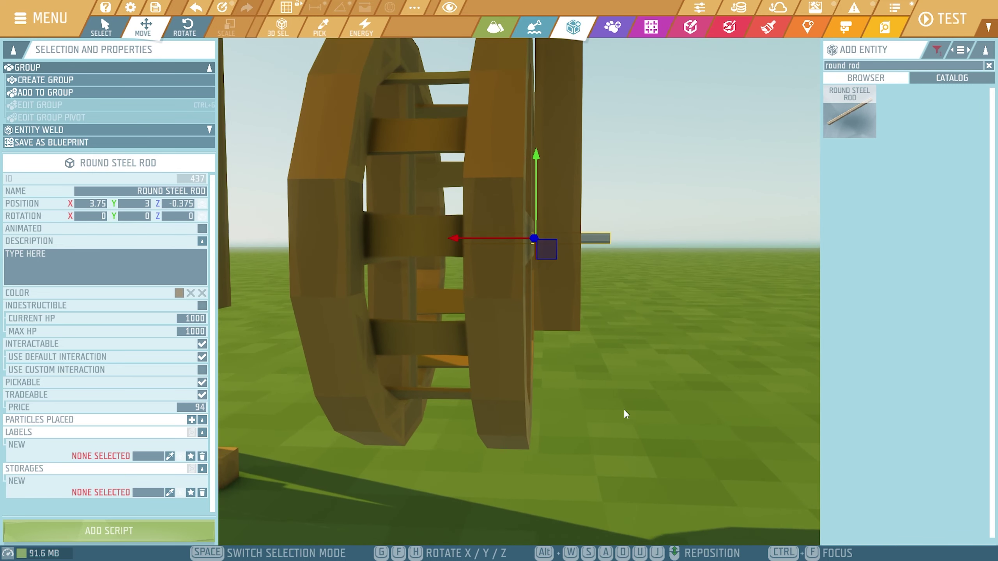
key("w")
key("d")
key("x")
left_click_drag(408, 240, 390, 240)
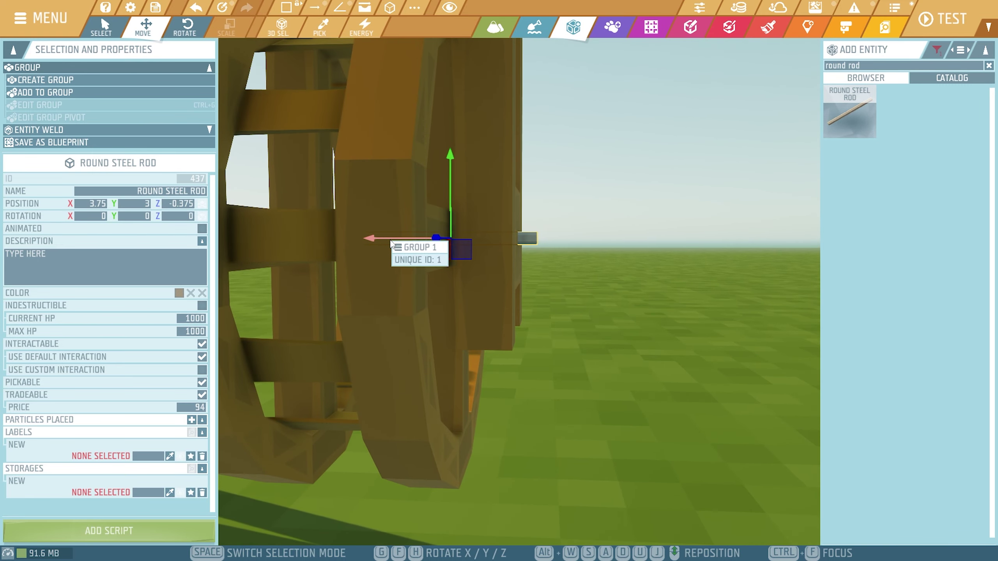
left_click(644, 385)
key("d")
right_click_drag(643, 385, 639, 375)
key("a")
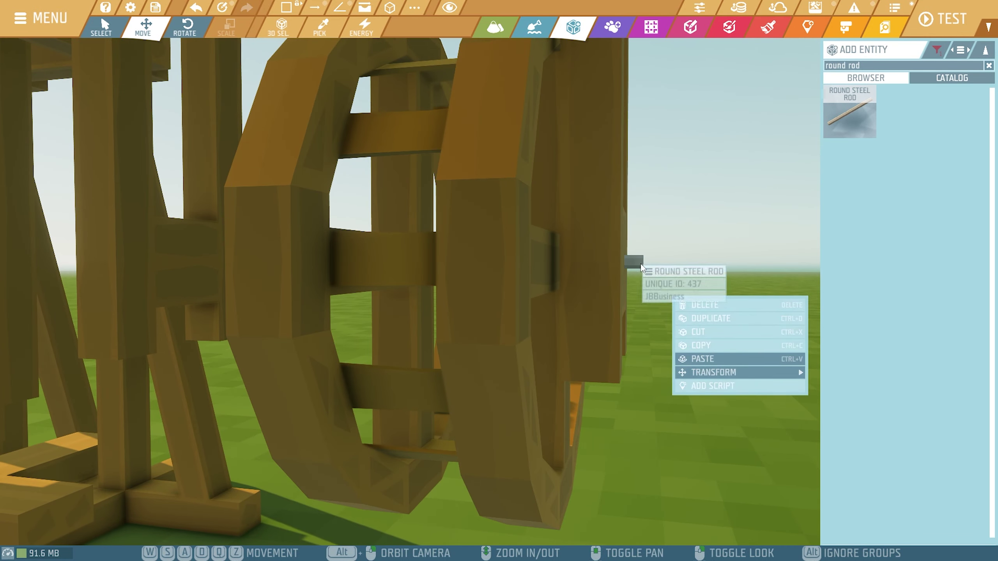
- Create a group from the steel rod and open that group for editing
left_click(636, 264)
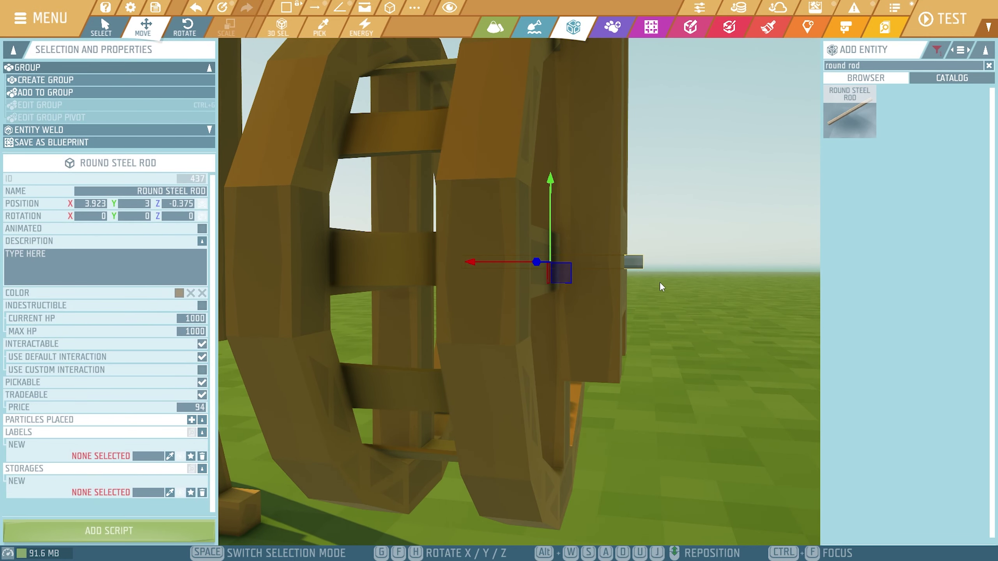
right_click_drag(660, 283, 393, 213)
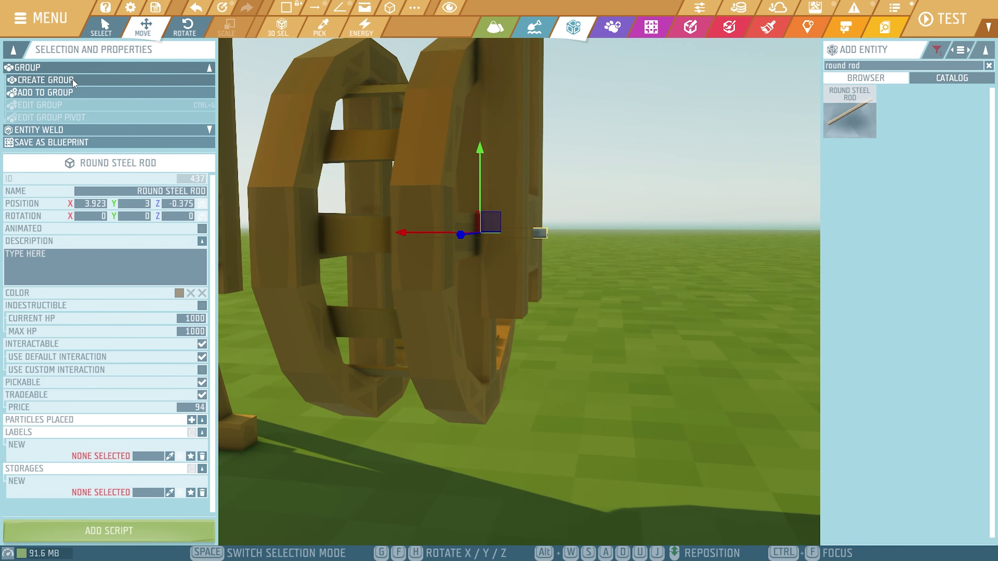
left_click(72, 80)
left_click(60, 103)
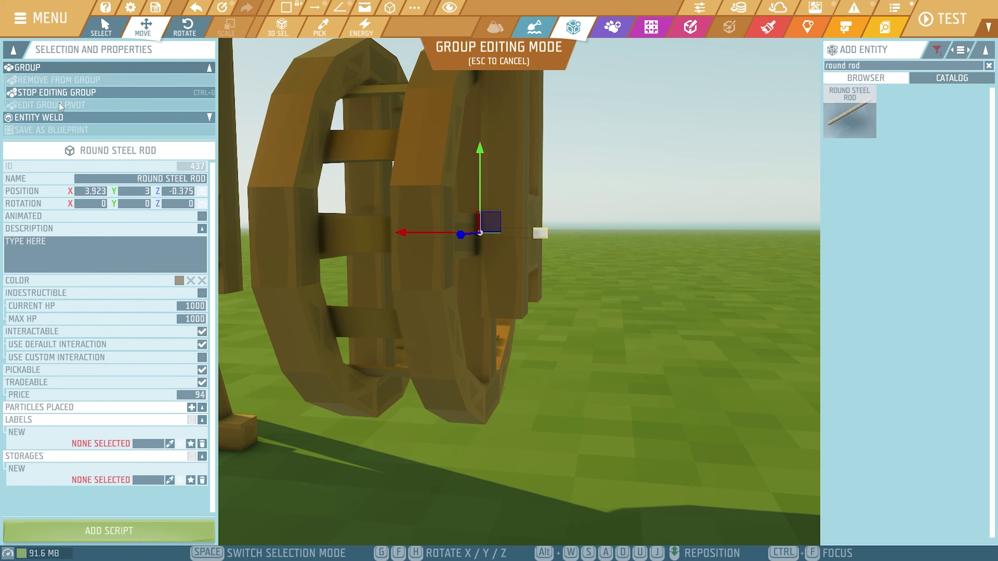
right_click_drag(549, 366, 548, 322)
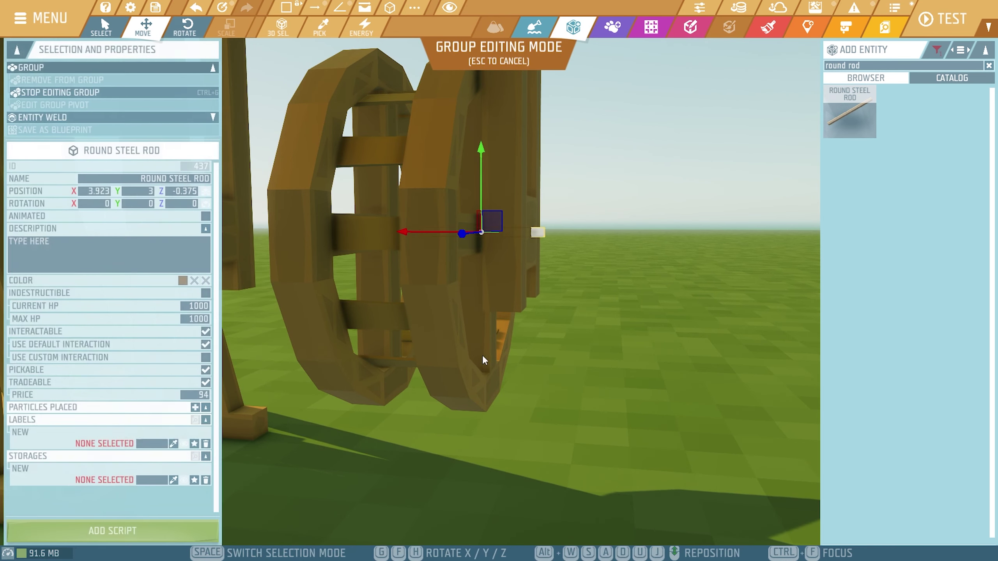
- Duplicate the steel rod inside the group and move the copy along the X axis to 5.28, through the wheel's inner side
right_click_drag(620, 369, 631, 191)
key("ctrl+d")
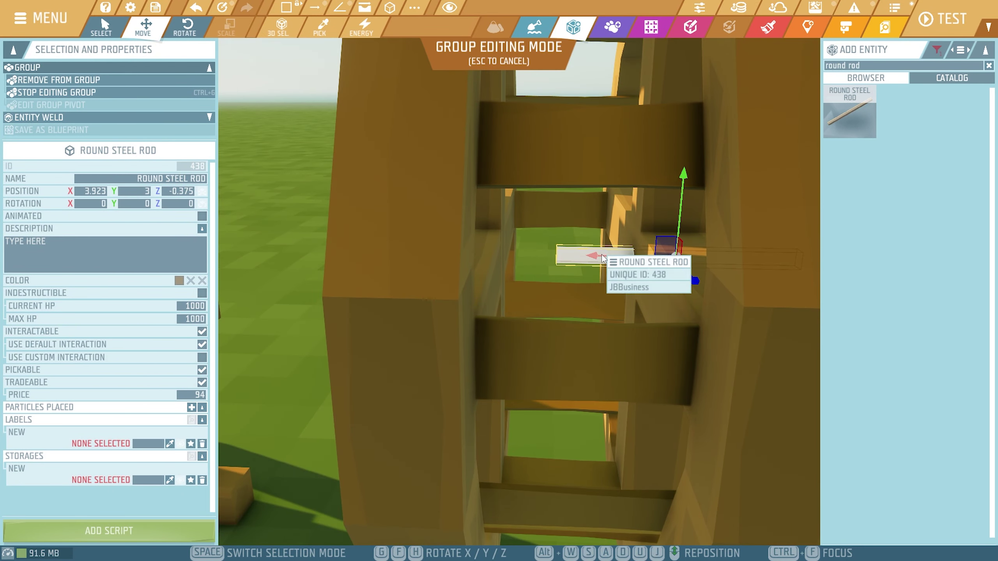
left_click_drag(602, 254, 377, 250)
- Duplicate the second steel rod and move the copy along the X axis to 6.962, through the inner hanging posts' mounting block
key("a")
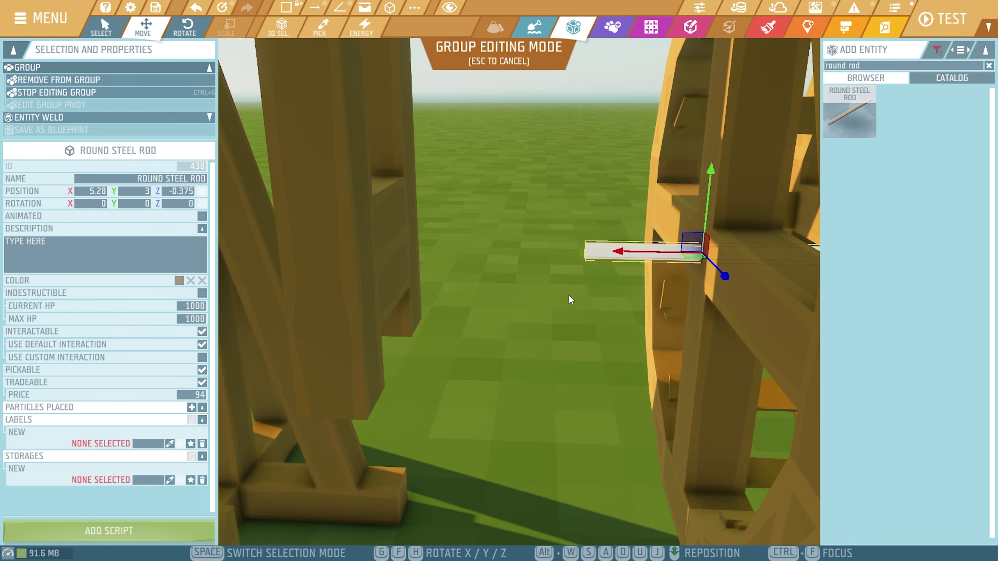
key("a")
key("ctrl+d")
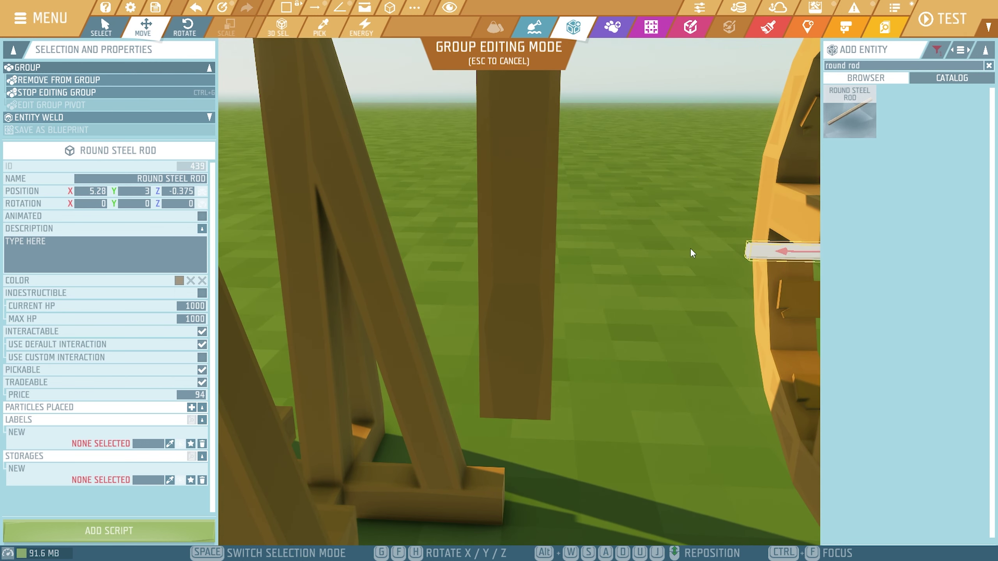
left_click_drag(770, 251, 501, 252)
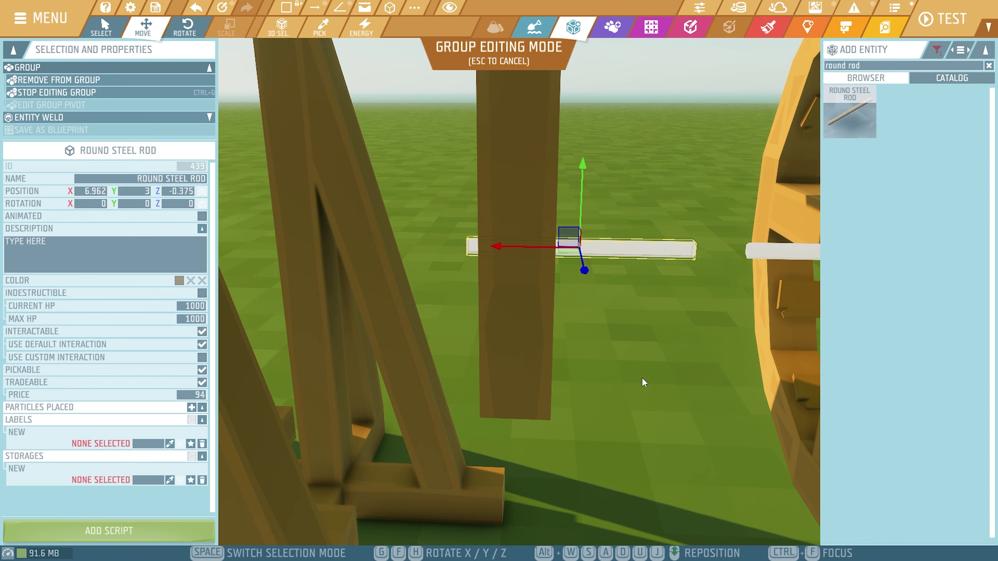
left_click(643, 378)
- Examine the axle rods between the hanging posts and the wheel from several sides, including the rod end at the outer block
key("s")
key("d")
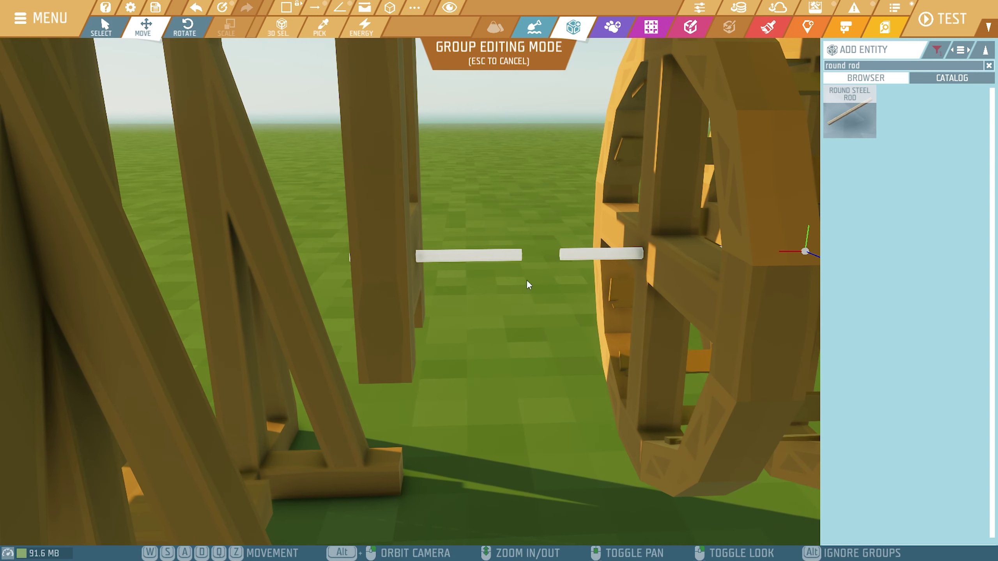
key("s")
right_click_drag(525, 318, 558, 318)
key("d")
key("a")
key("w")
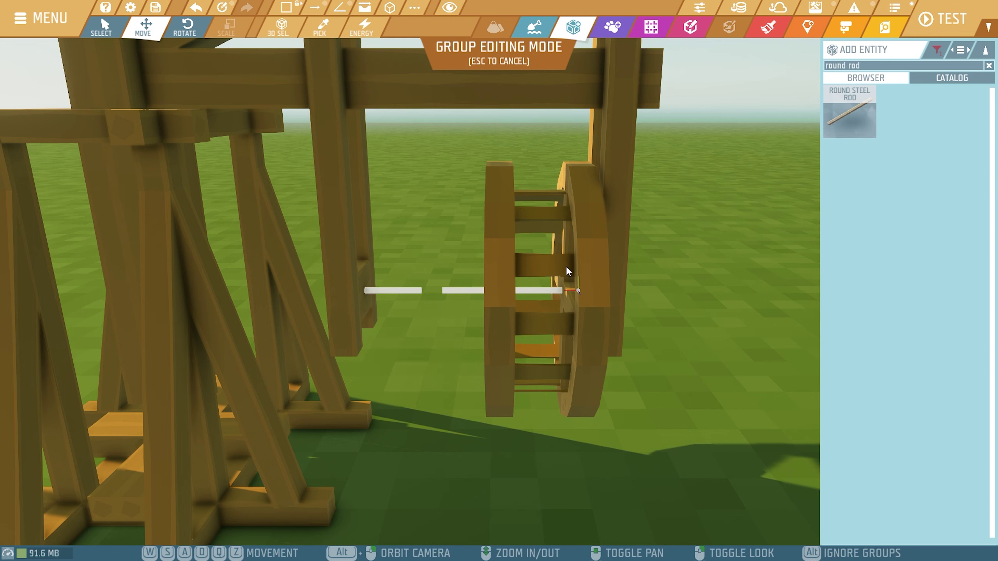
right_click_drag(521, 277, 468, 262)
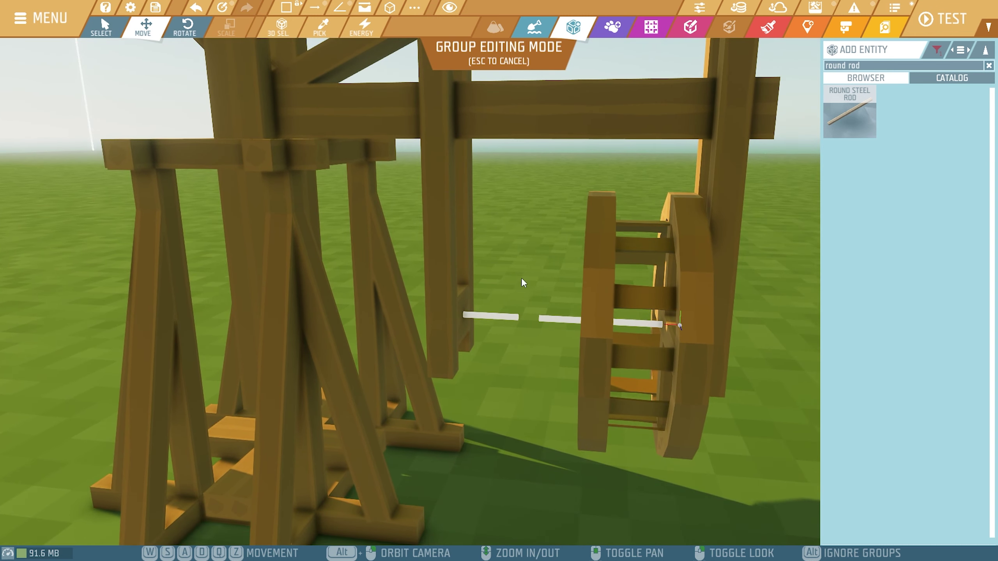
key("d")
right_click_drag(655, 393, 703, 460)
key("w")
key("s")
key("a")
mouse_move(495, 243)
right_mouse_down()
mouse_move(432, 219)
mouse_move(418, 202)
mouse_move(466, 205)
right_mouse_up()
key("s")
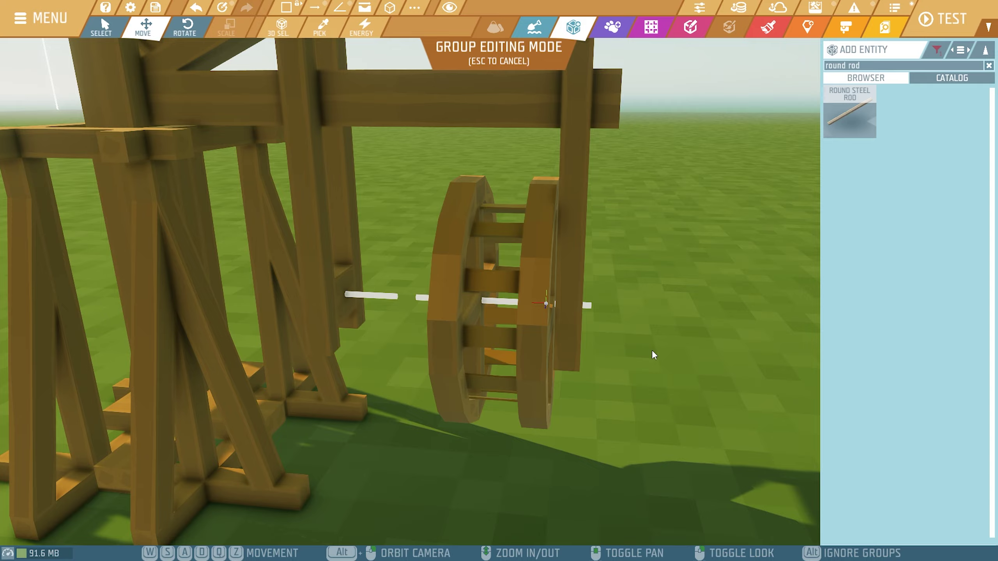
key("d")
key("w")
right_click_drag(652, 350, 451, 299)
key("w")
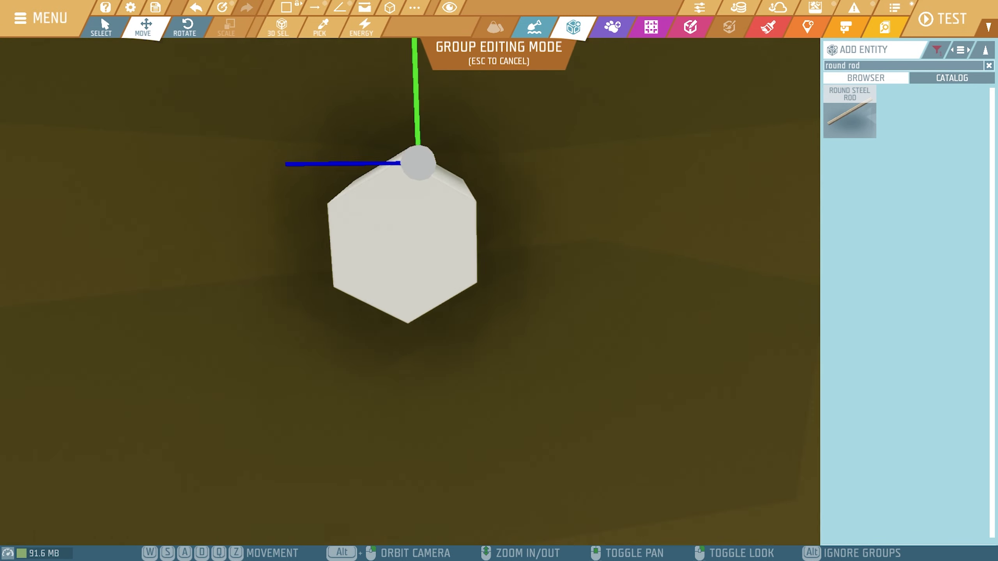
key("s")
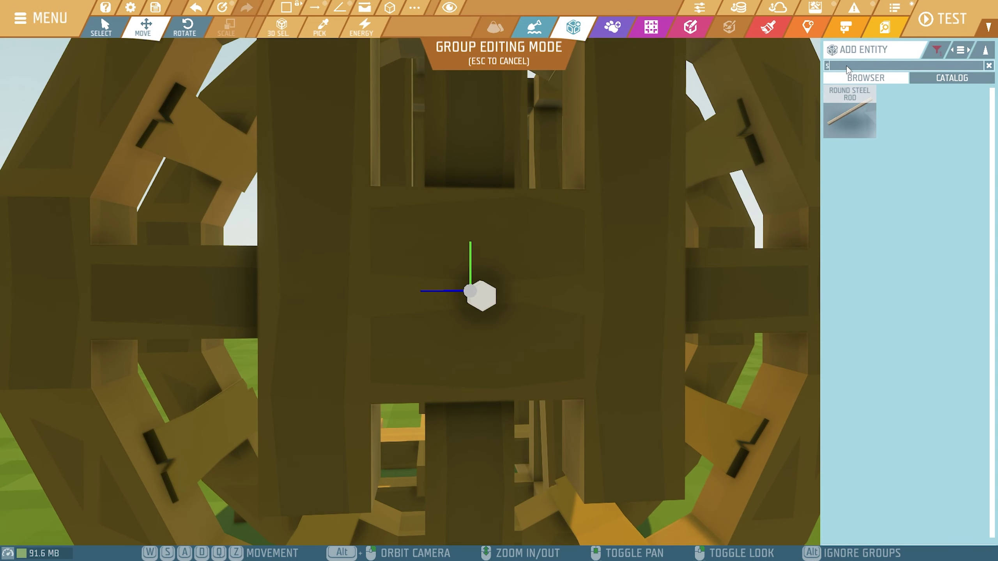
- Search the entities for "seed", browse the seed models, and search for "elder" instead
key("Return")
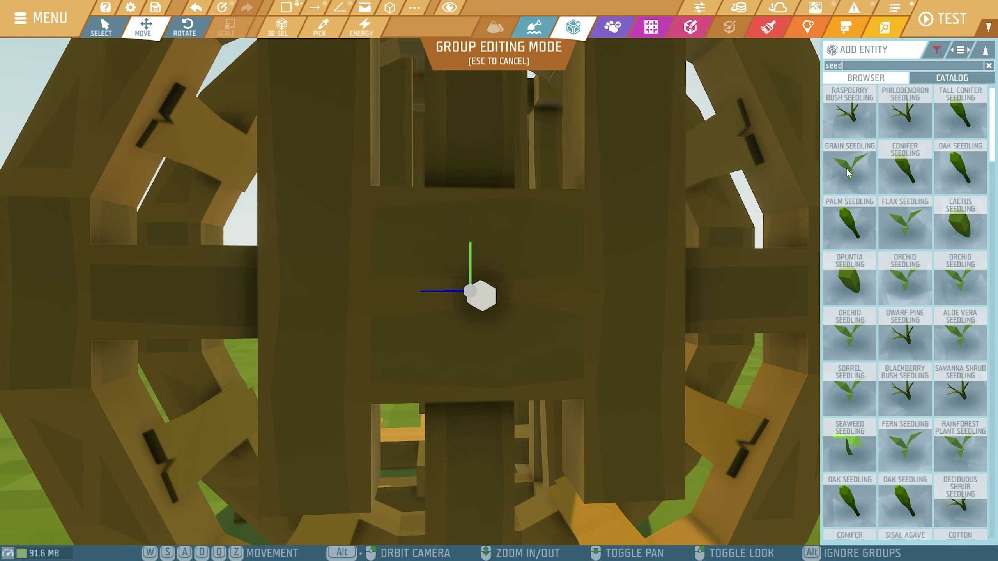
scroll(902, 253, "down", 15)
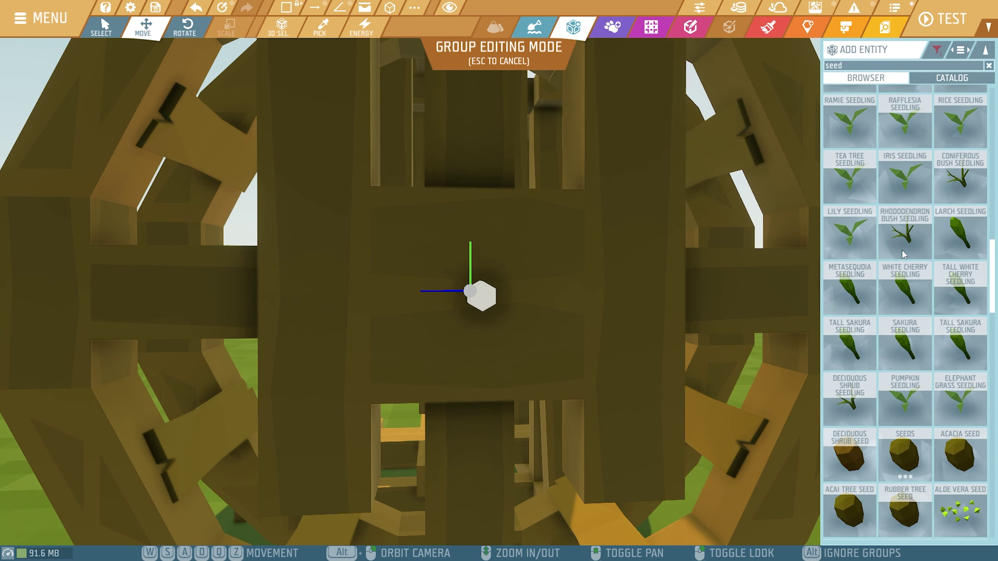
scroll(903, 254, "up", 2)
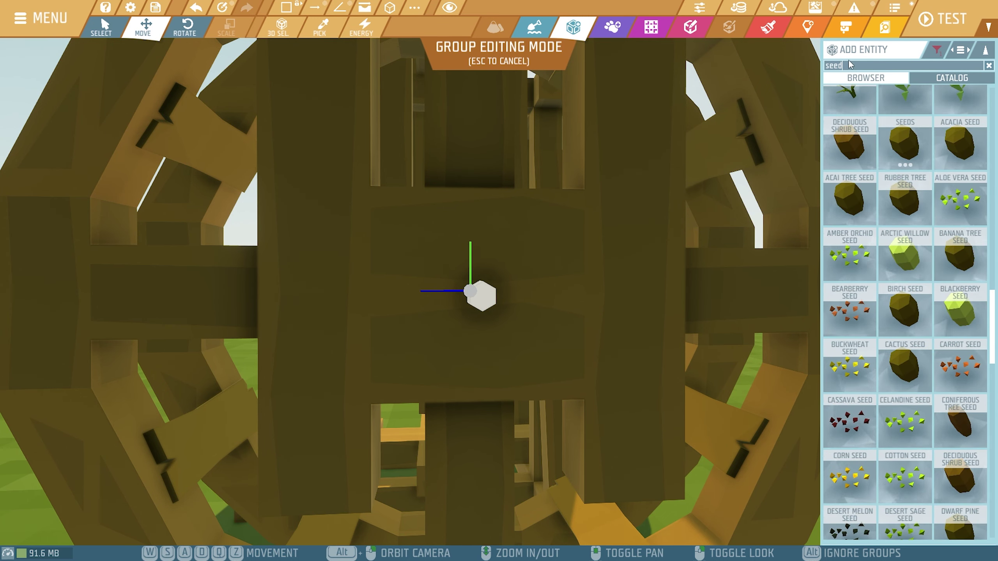
left_click_drag(848, 62, 812, 62)
type("elder")
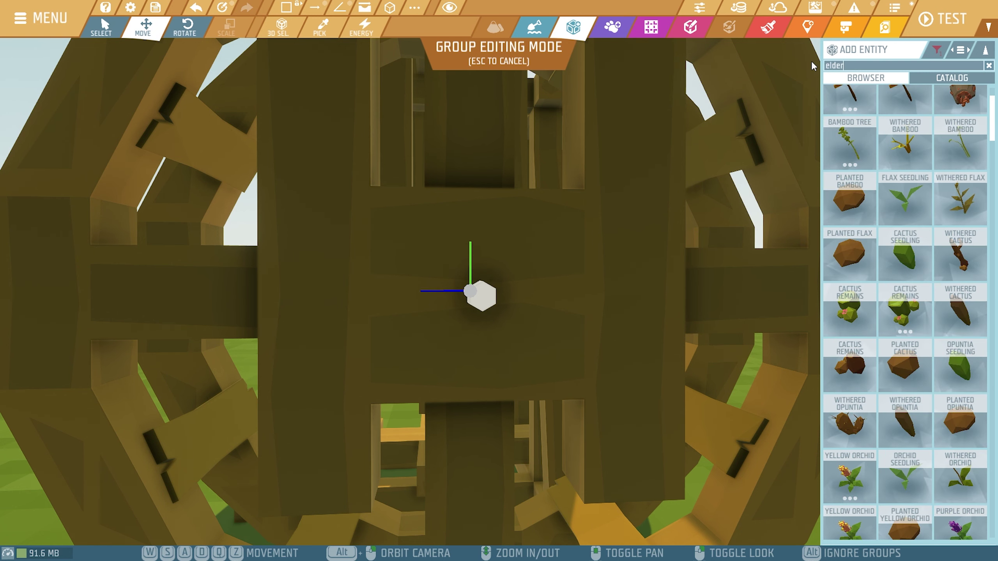
left_click(855, 129)
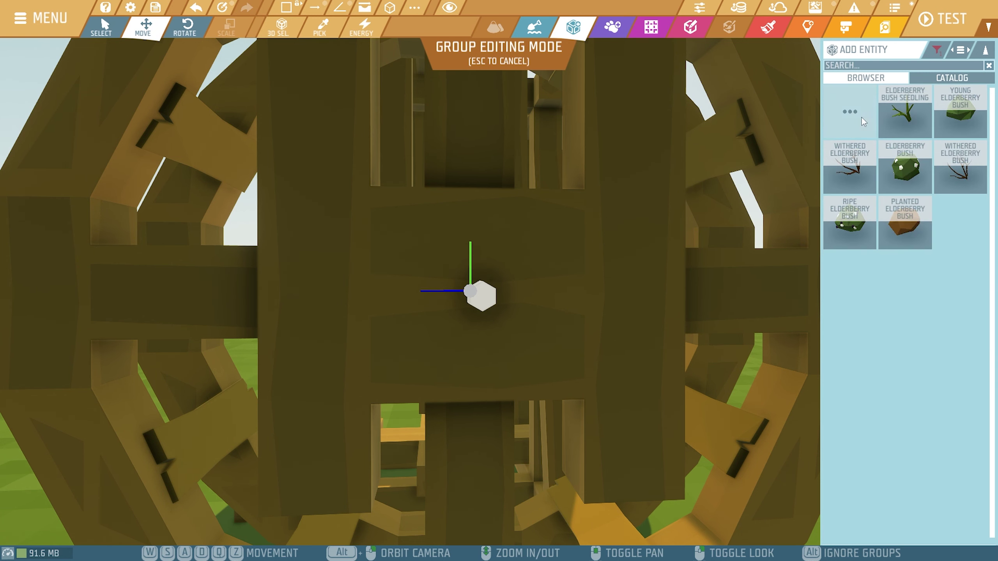
left_click(905, 168)
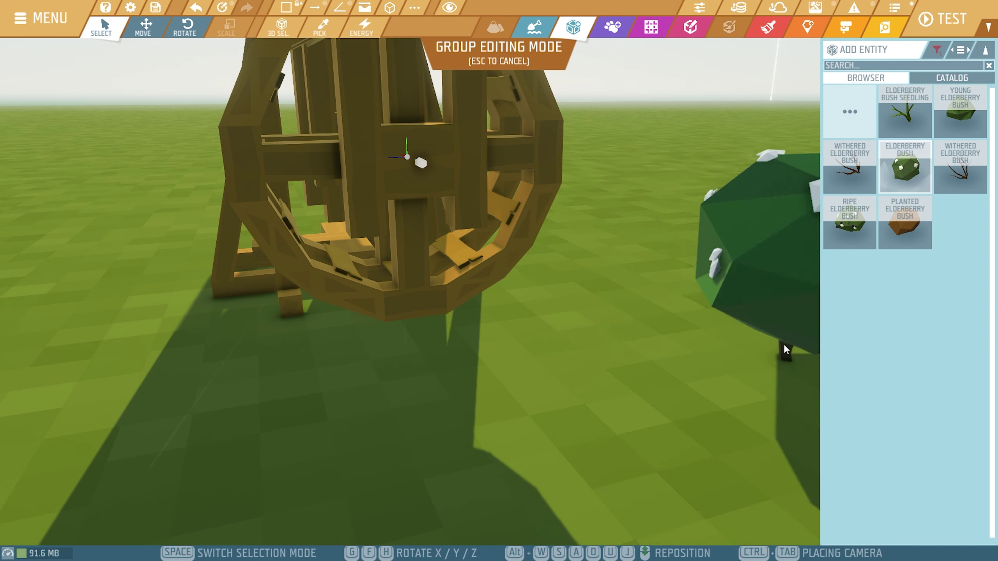
left_click(848, 235)
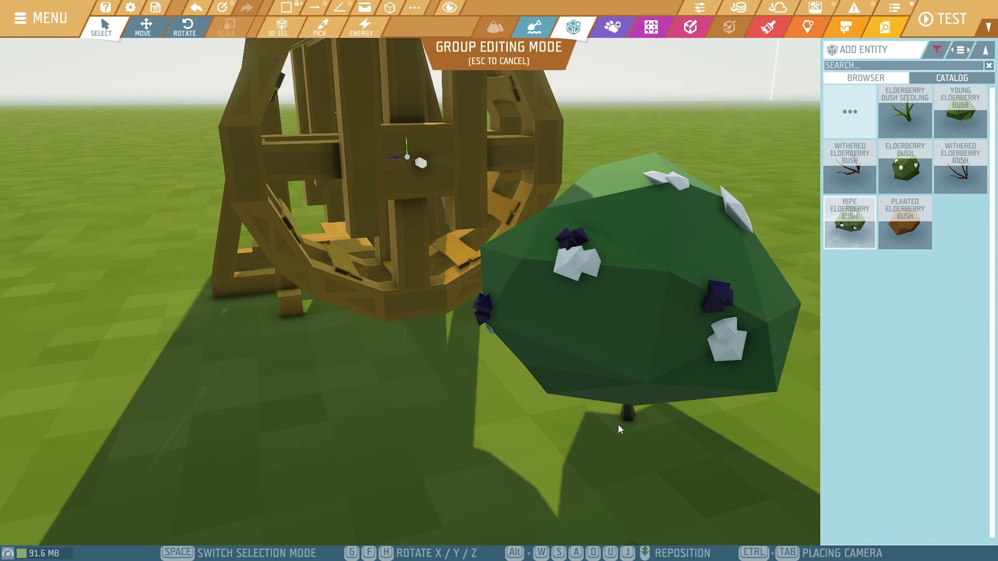
key("Escape")
key("w")
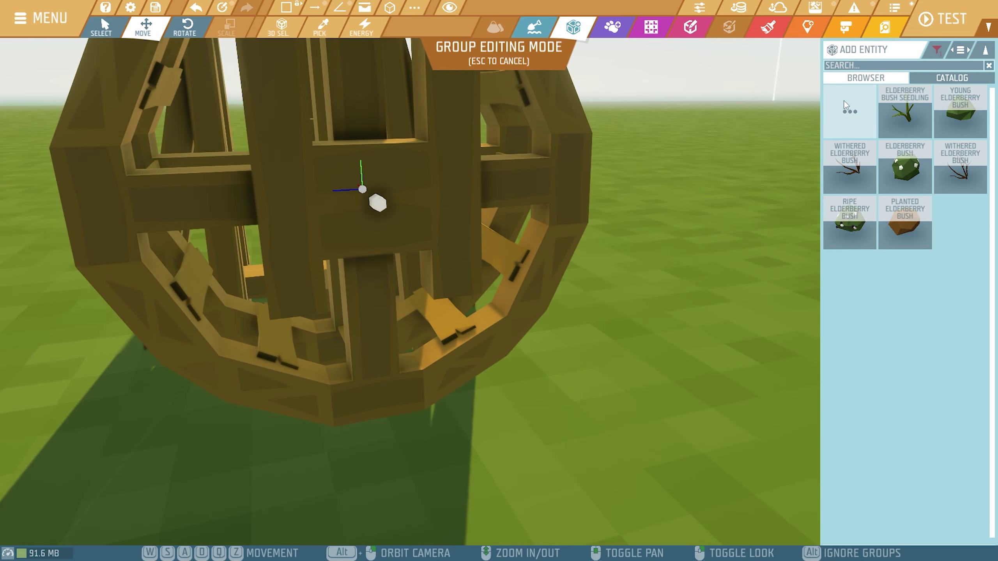
- Place an elderberry seed on the outer mounting block and centre it over the steel rod's end at Z -0.375
left_click(838, 113)
left_click(961, 224)
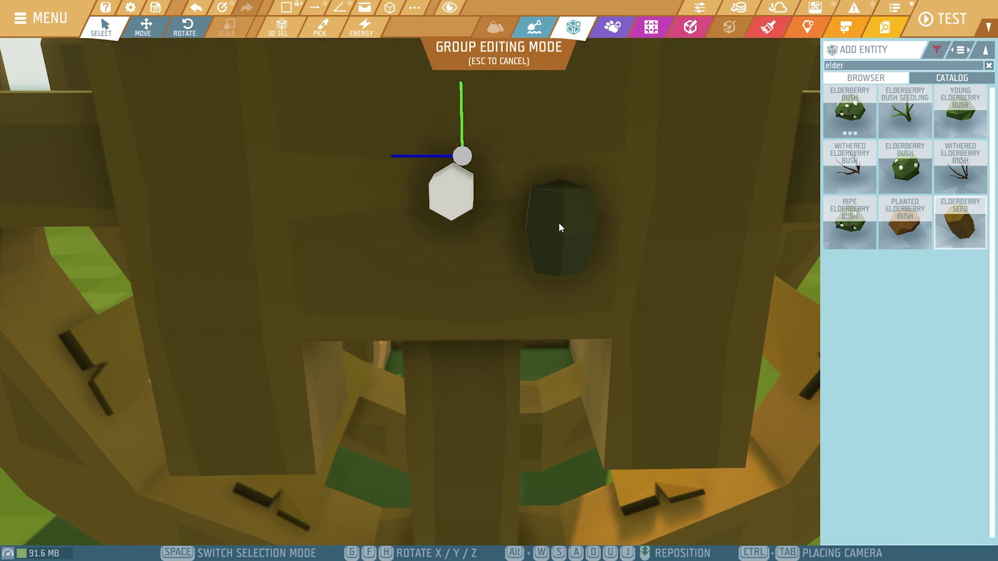
left_click(561, 228)
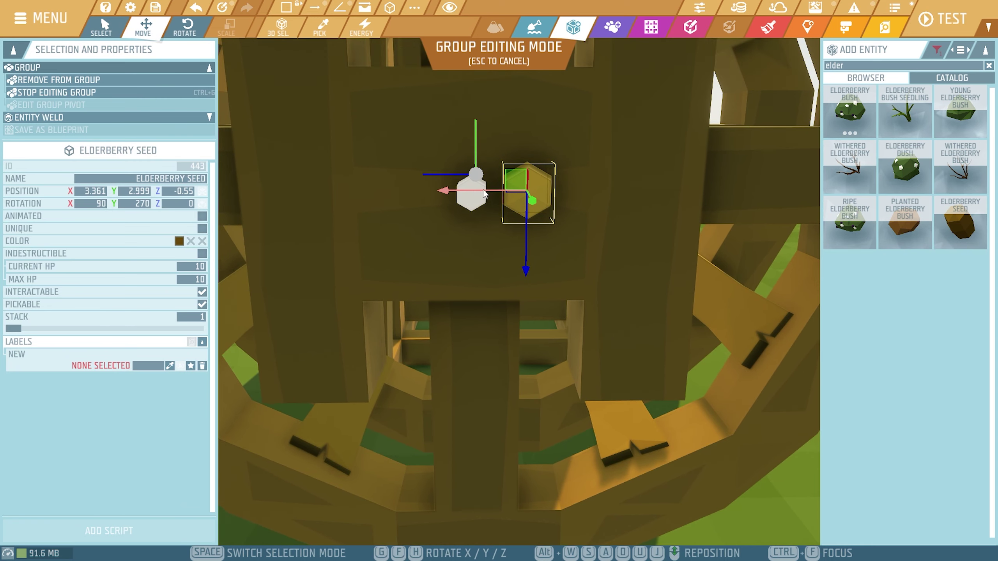
left_click_drag(467, 191, 434, 199)
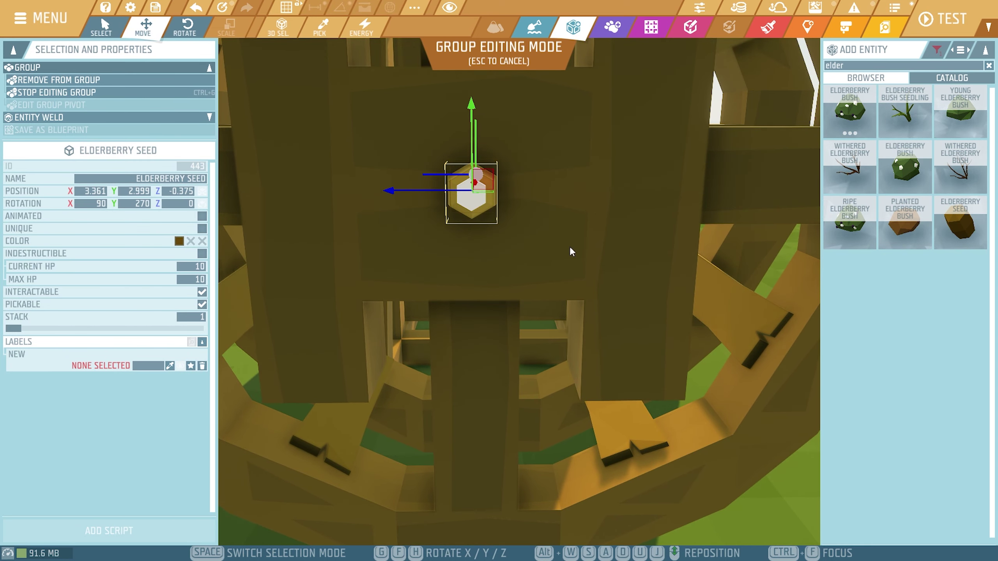
- Examine how the seed sits around the rod end and how the axle rods run through the wheel to the inner posts
key("d")
right_click_drag(570, 249, 346, 281)
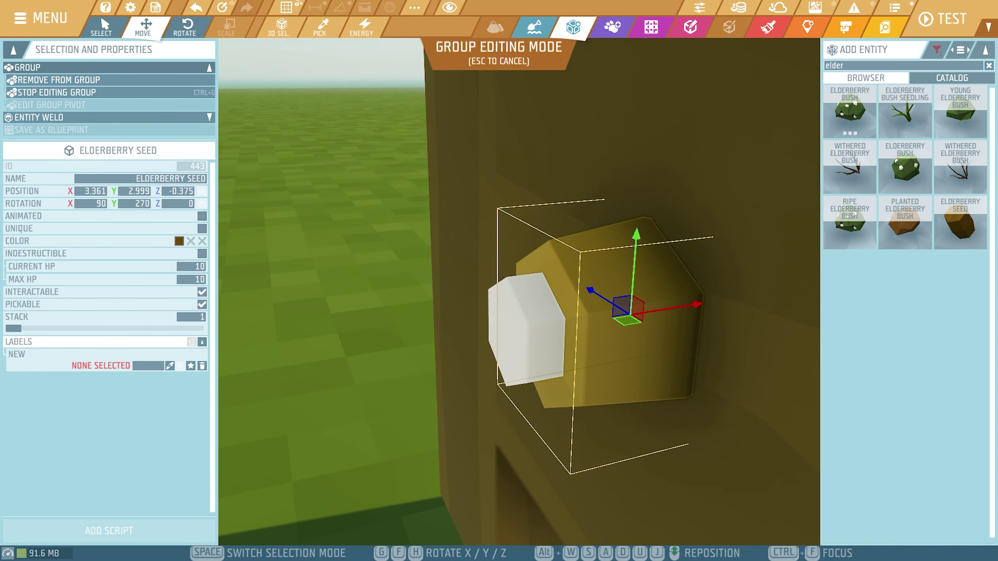
key("s")
right_click_drag(517, 332, 763, 333)
key("a")
key("w")
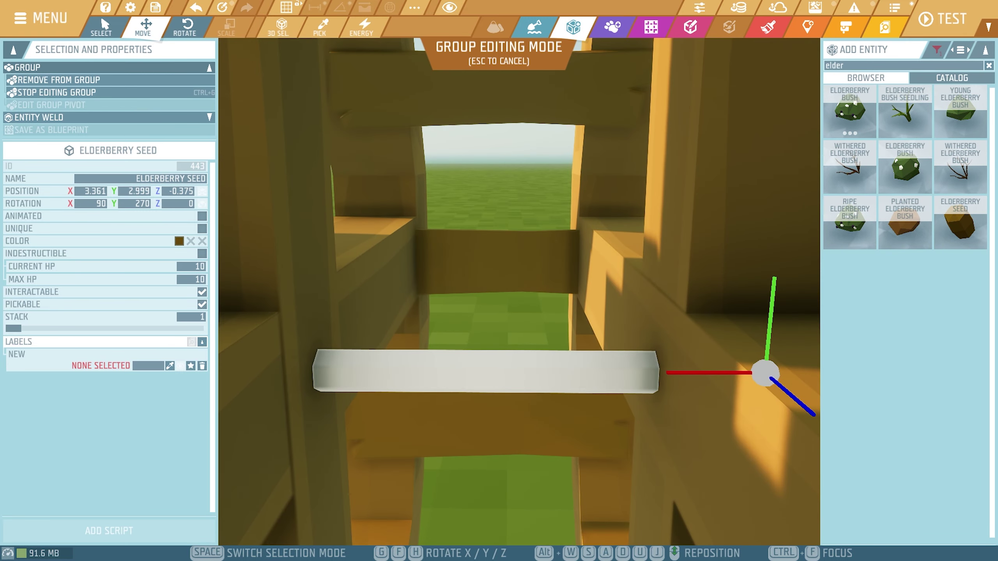
key("s")
key("a")
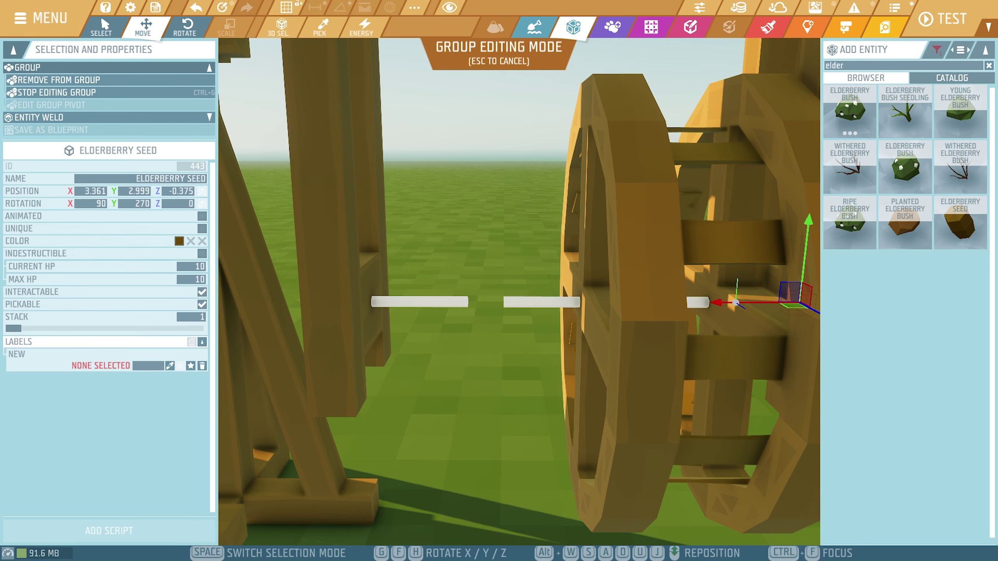
key("s")
key("a")
right_click_drag(692, 303, 648, 324)
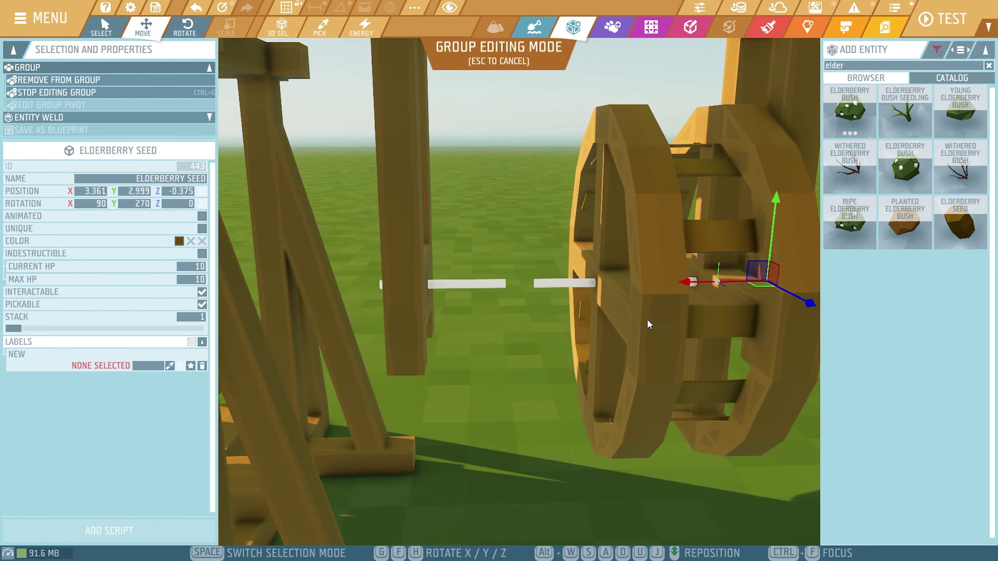
- Examine the steel rods at the outer hanging post and inside the wheel, selecting individual rods to check their alignment
key("3")
left_click_drag(757, 206, 672, 222, "shift")
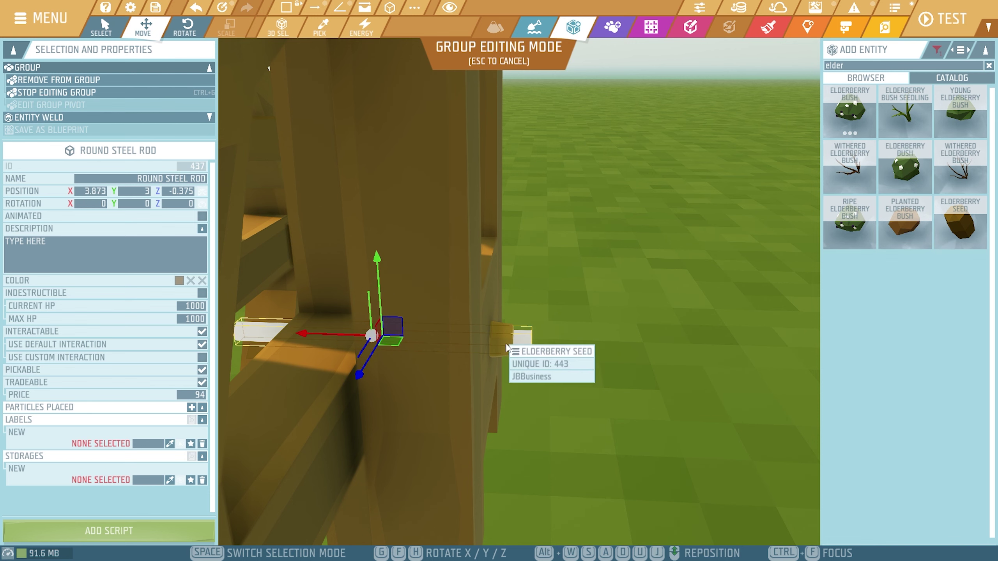
left_click(588, 372)
key("a")
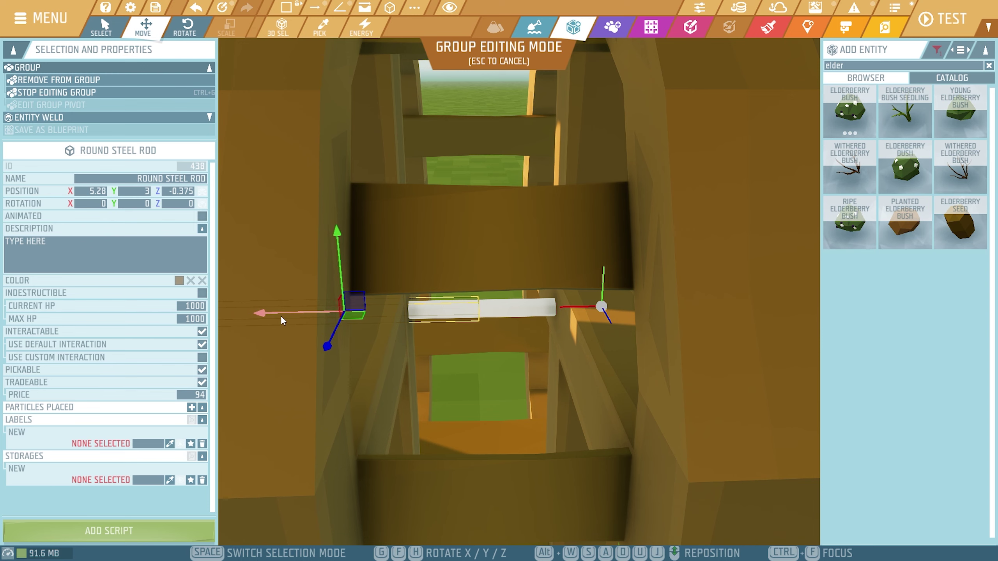
key("s")
key("a")
left_click(568, 448)
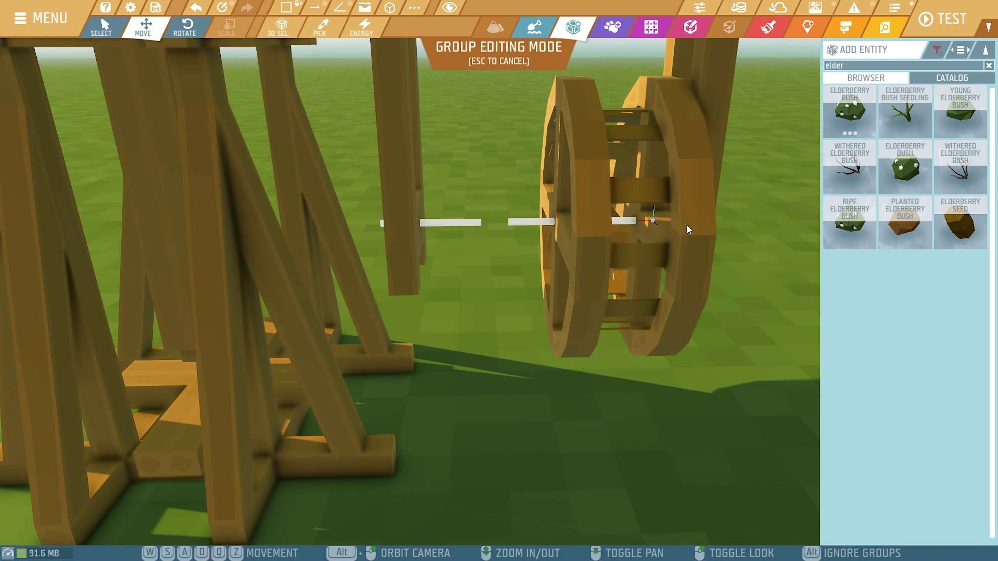
- Recolour all the axle group's steel rods and elderberry seeds dark grey and leave group editing
right_click_drag(529, 442, 541, 436, "alt")
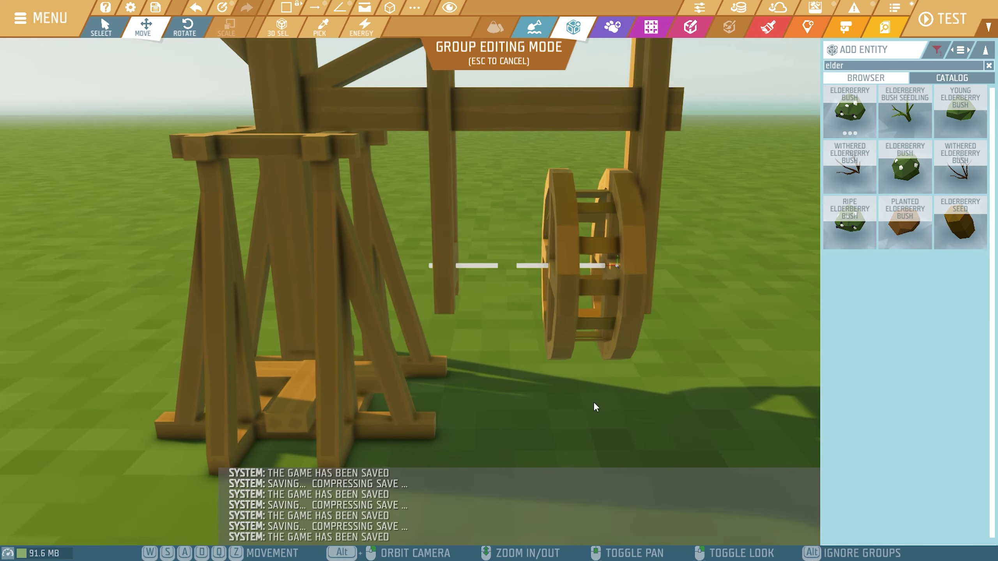
left_click_drag(744, 416, 373, 181)
left_click(179, 229)
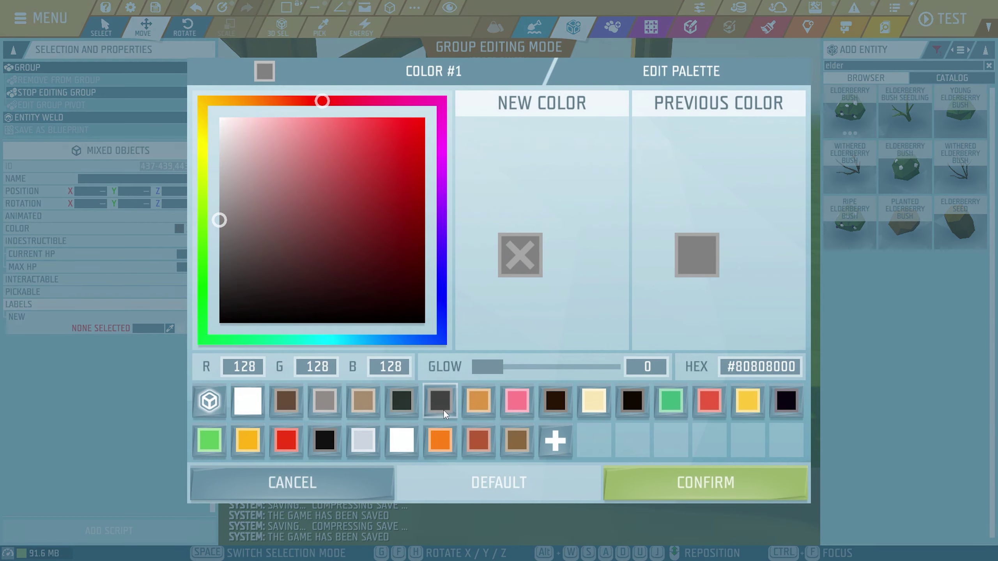
left_click(218, 270)
left_click(704, 481)
key("Escape")
key("Escape")
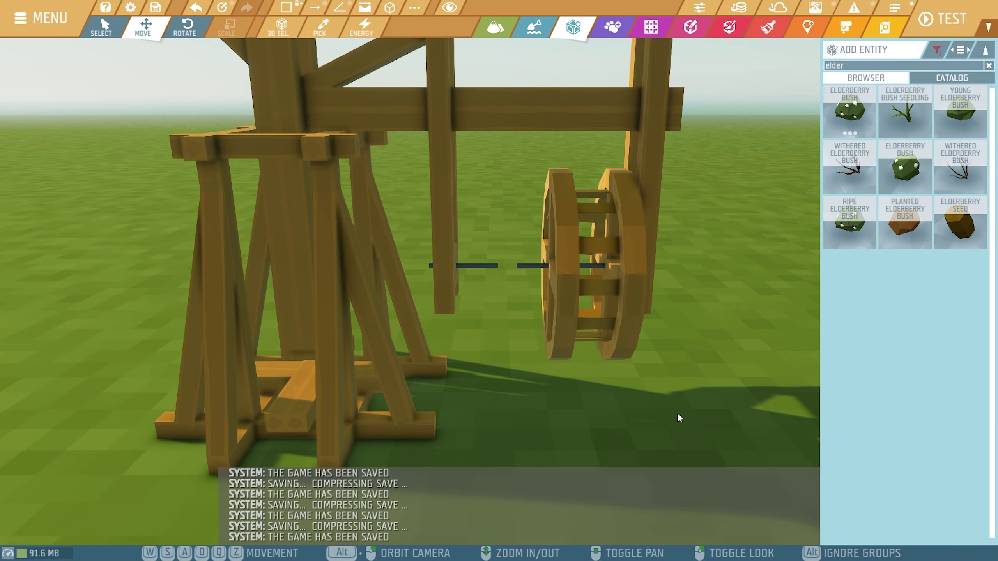
- Inspect the recoloured axle group and its individual rods and seeds beside the wheel
key("a")
key("w")
right_click_drag(676, 418, 549, 302)
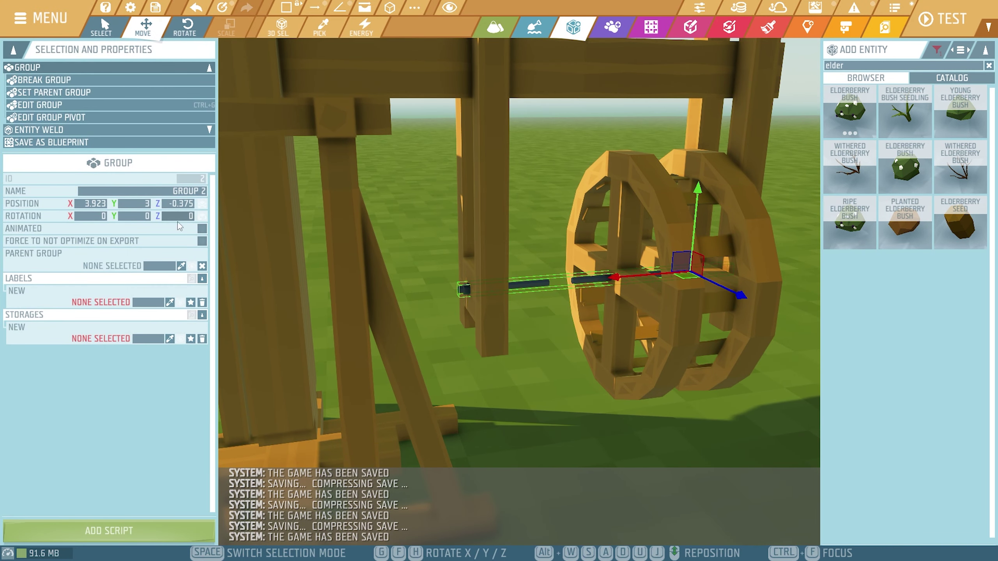
key("ctrl+g")
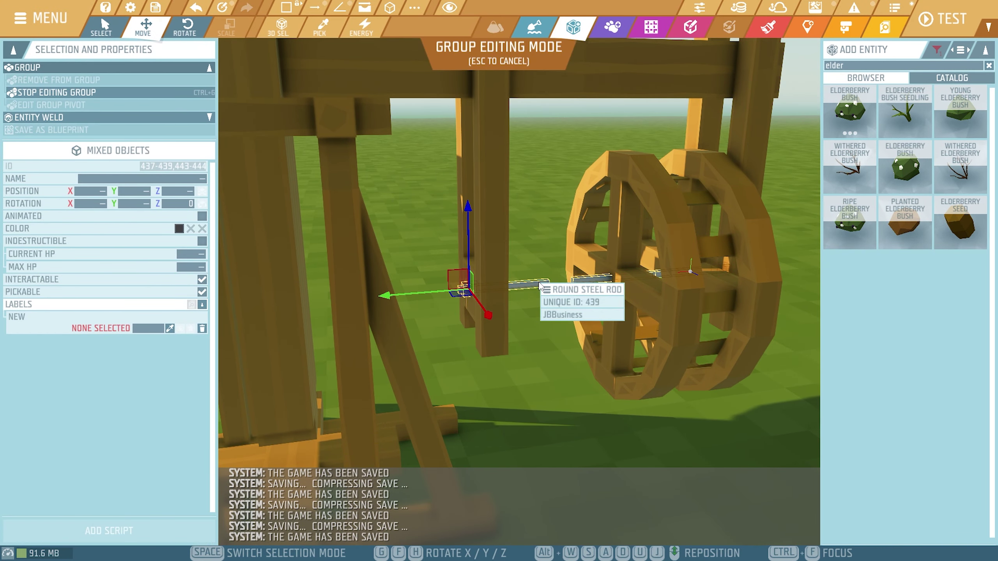
key("ctrl+g")
key("Escape")
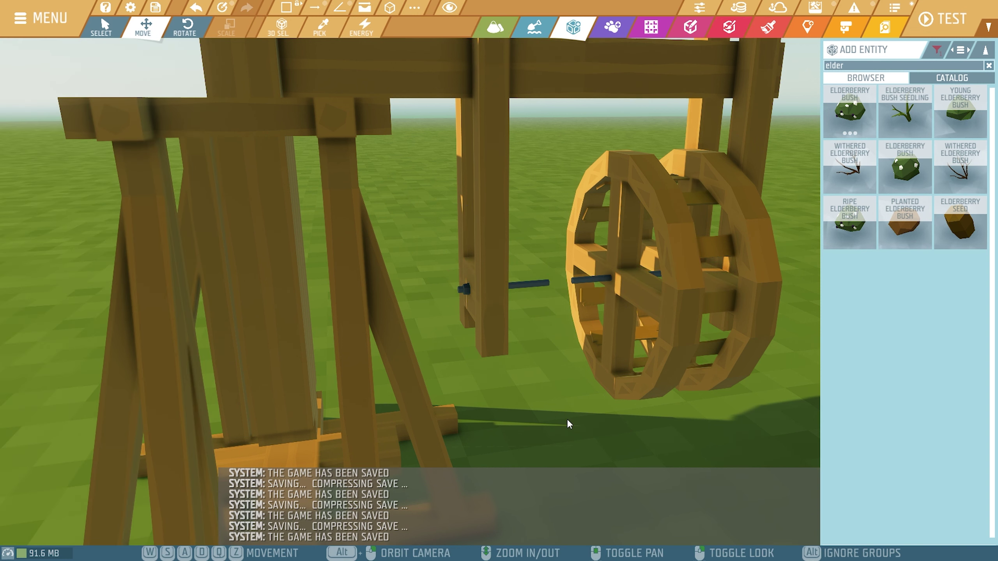
- Clear the "elder" entity search and search for "round rod" instead
key("s")
right_click_drag(551, 405, 478, 405)
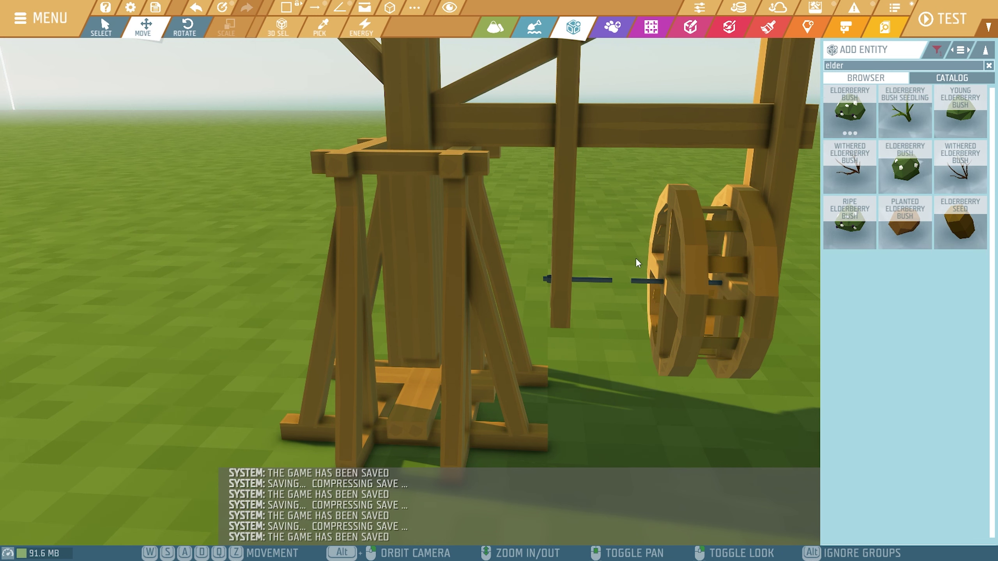
key("s")
key("d")
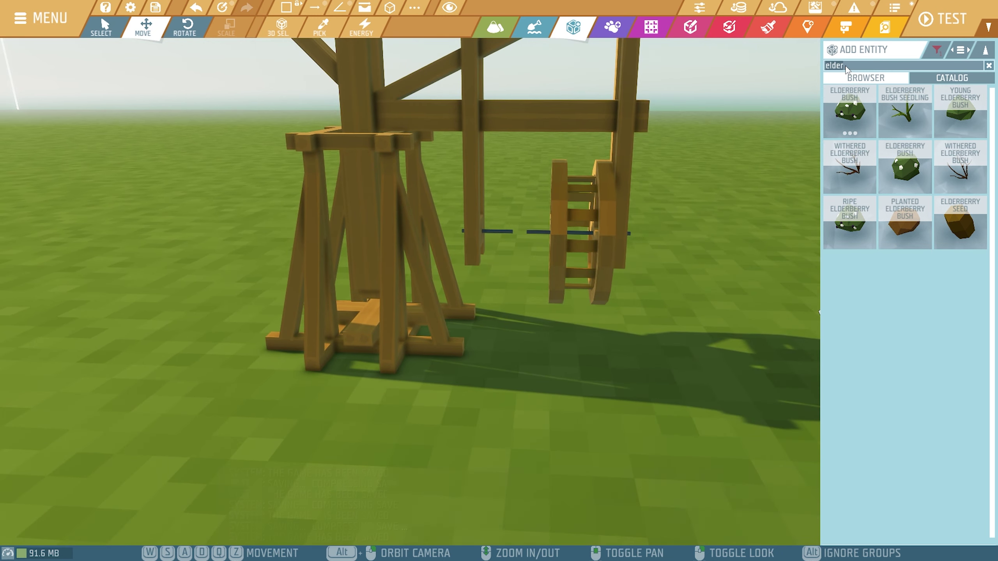
left_click(846, 66)
key("a")
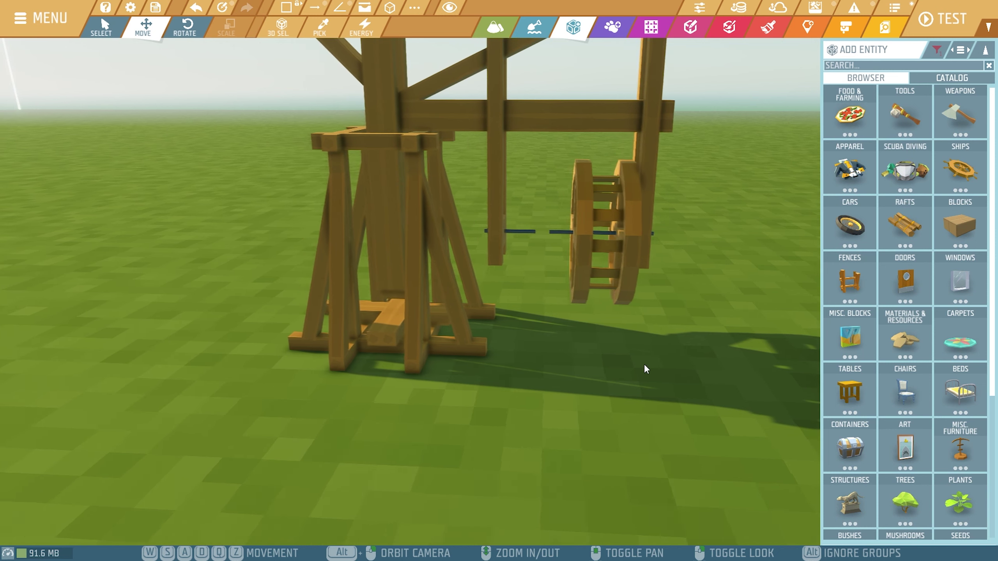
key("s")
key("s")
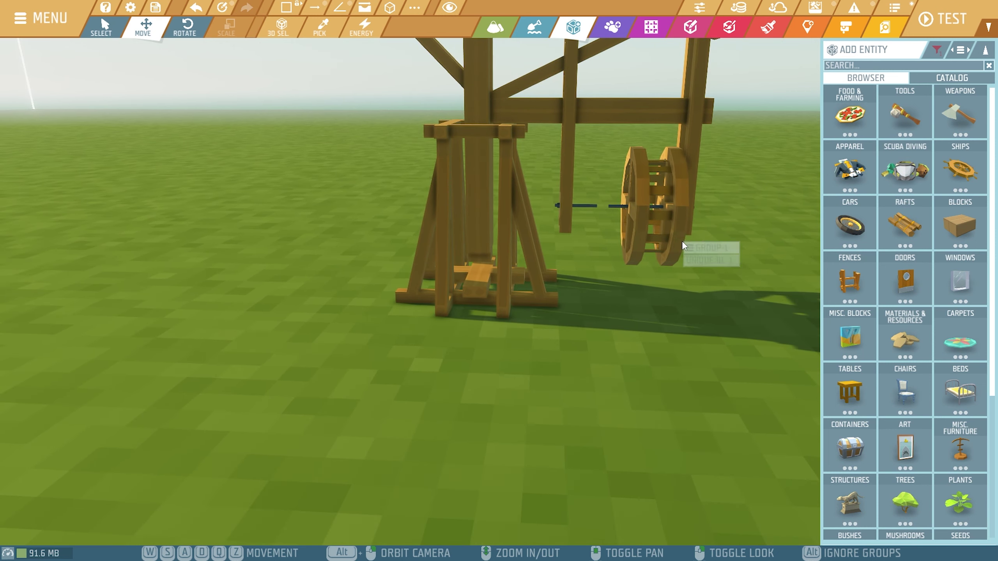
key("a")
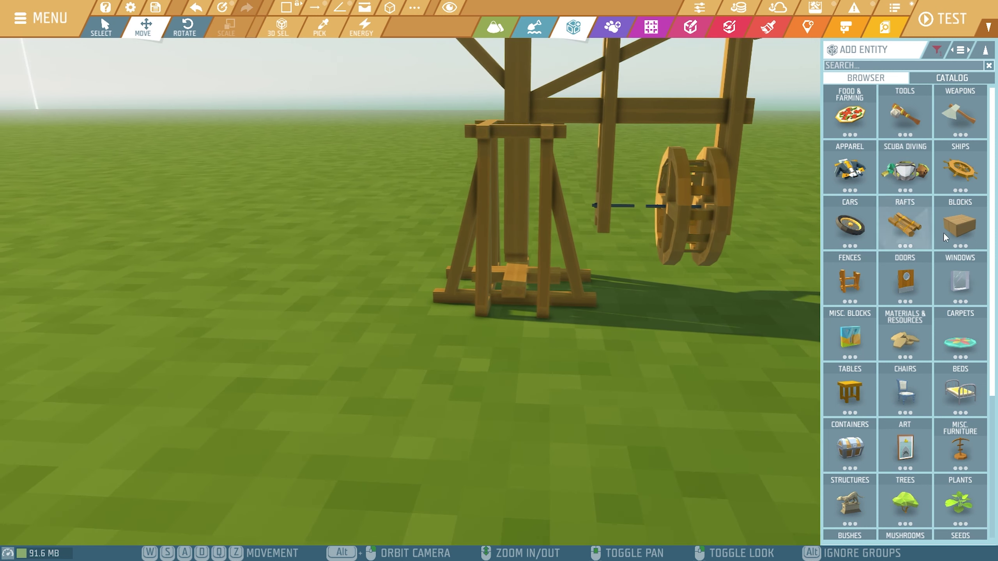
left_click(886, 66)
type("round rod")
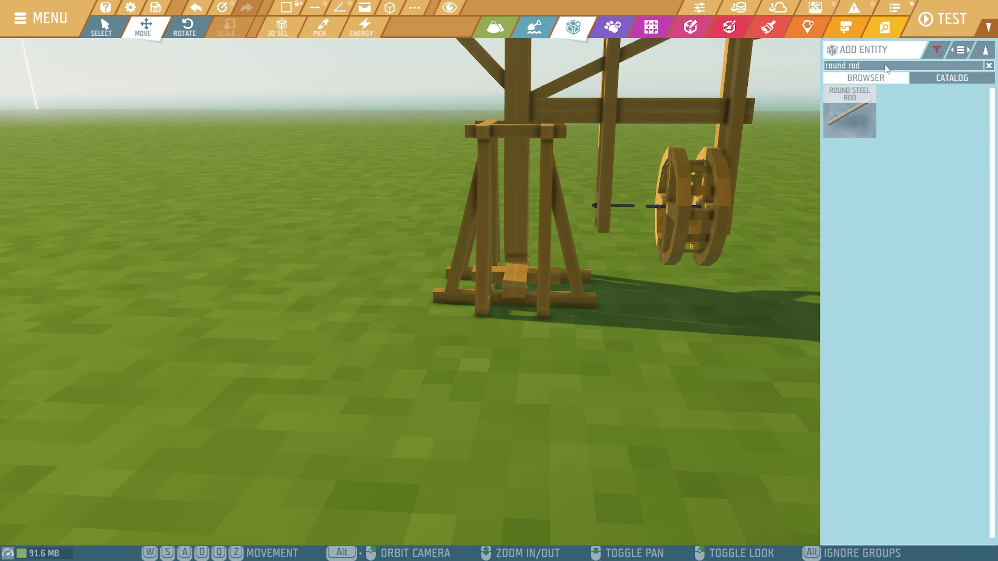
- Place a round steel rod, rotated upright, at the horizontal beam between the hanging posts
left_click(849, 114)
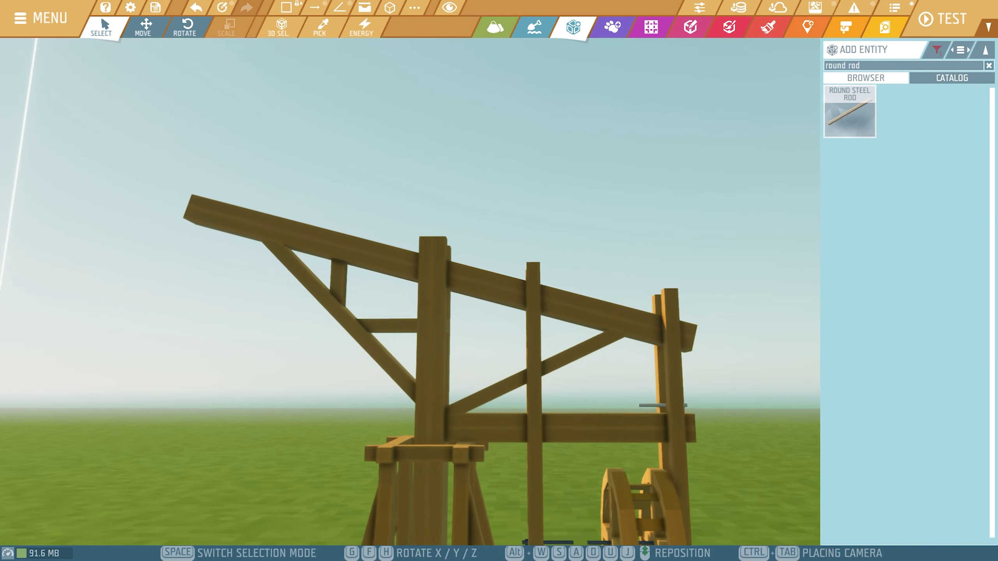
key("w")
mouse_move(663, 405)
right_mouse_down()
mouse_move(664, 492)
mouse_move(664, 413)
right_mouse_up()
key("w")
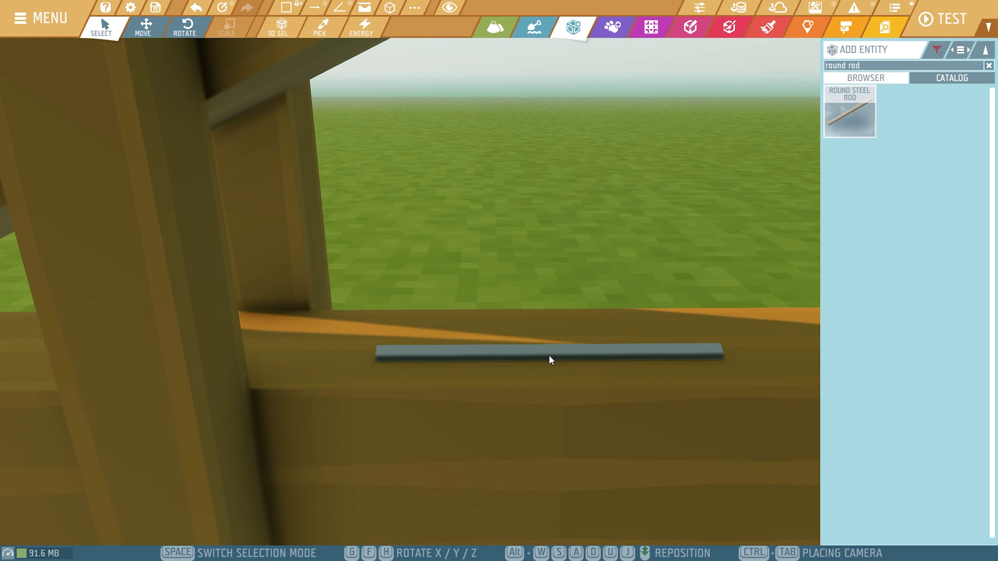
right_click_drag(549, 355, 556, 355)
key("s")
key("h")
key("s")
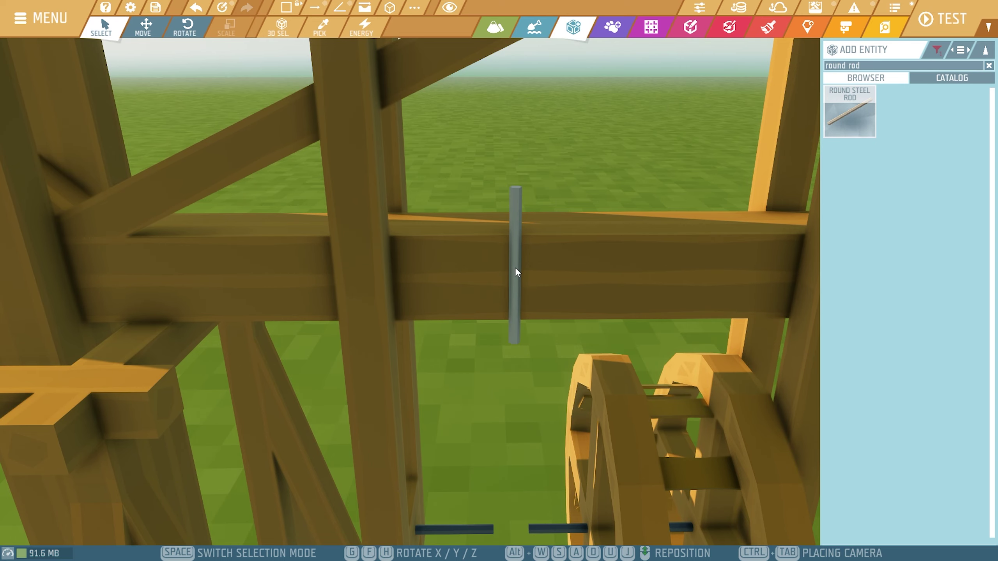
left_click(520, 273)
- Centre the upright rod through the horizontal beam at X 6.108, Y 6.094, Z -0.375
key("2")
right_click_drag(567, 300, 417, 340)
key("d")
left_click_drag(471, 273, 582, 275)
left_click(694, 275)
left_click(567, 229)
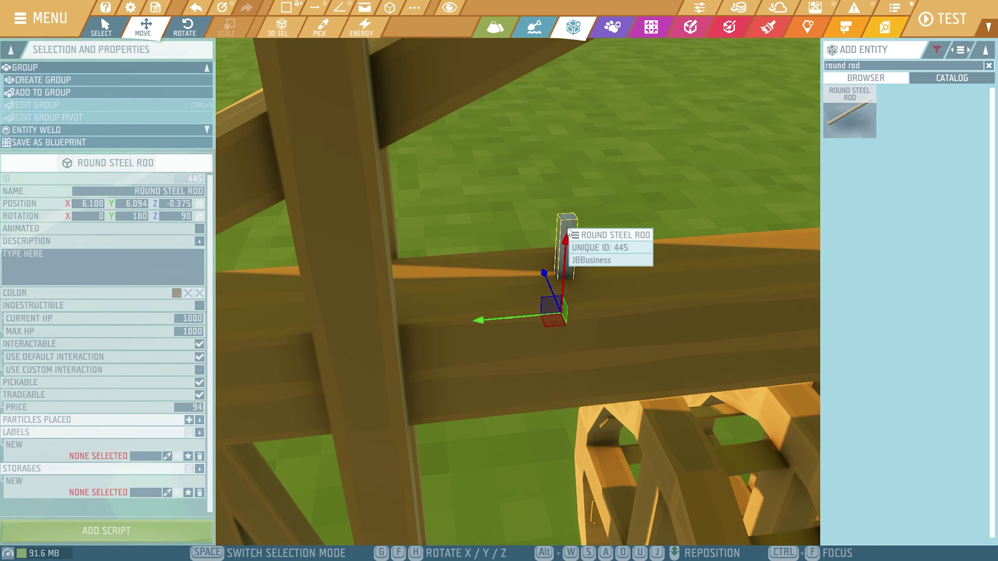
- Make the upright rod indestructible and recolour it light orange-brown, #DB944400
left_click(201, 306)
left_click(178, 295)
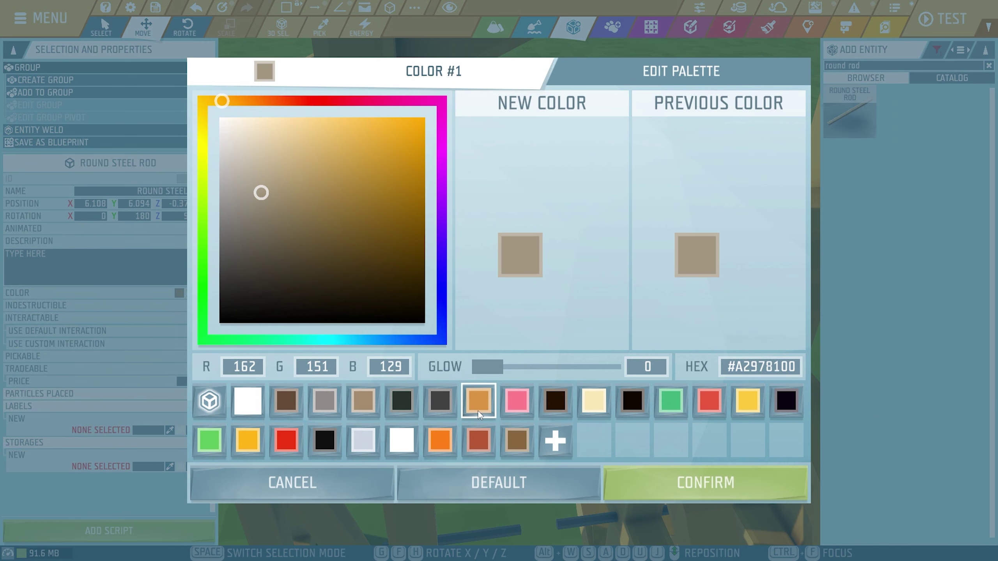
left_click(481, 405)
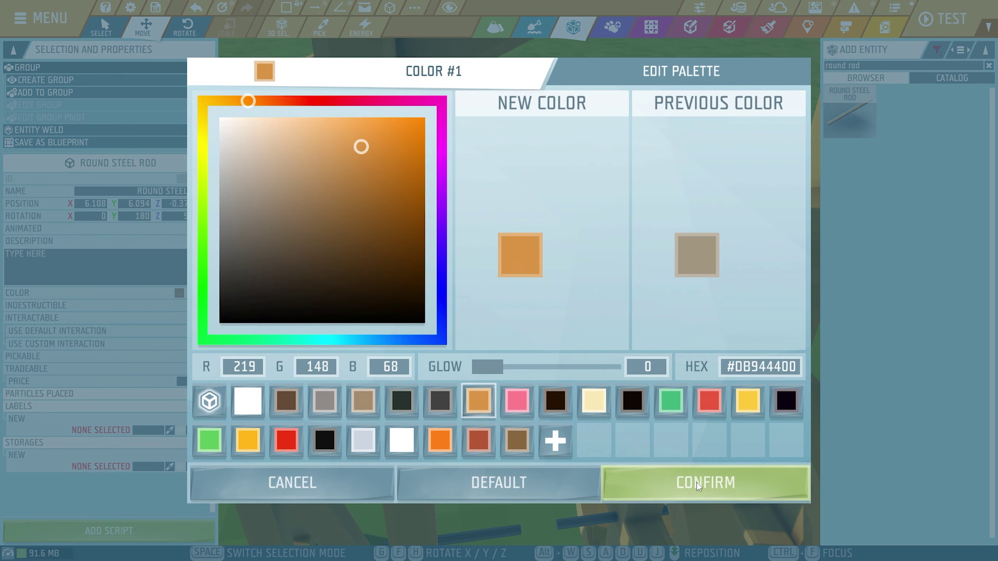
left_click(697, 483)
left_click(637, 143)
- Duplicate the upright rod straight down to Y 4.688 so the copy hangs beneath the beam
key("s")
right_click_drag(635, 140, 605, 138)
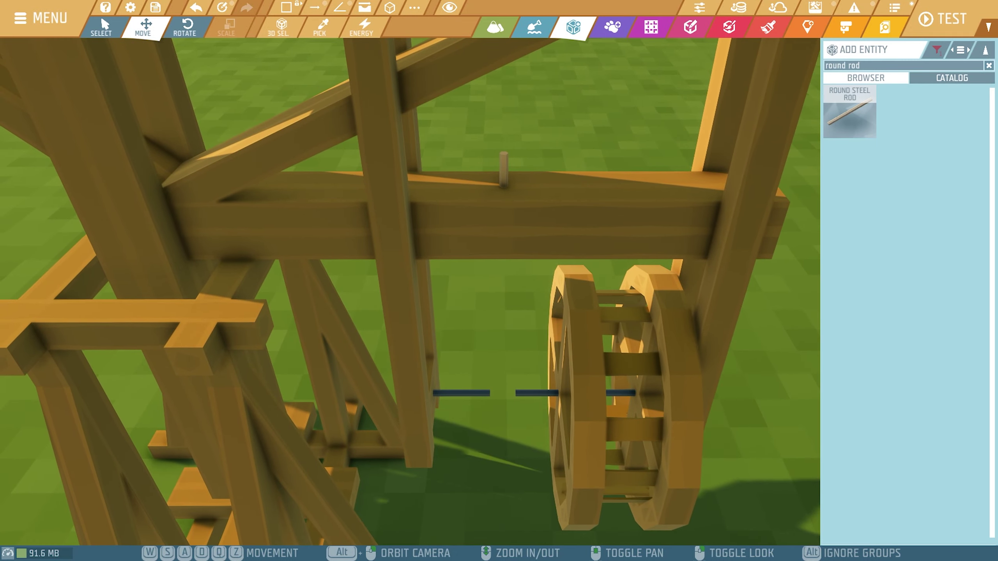
key("w")
left_click_drag(503, 259, 503, 252)
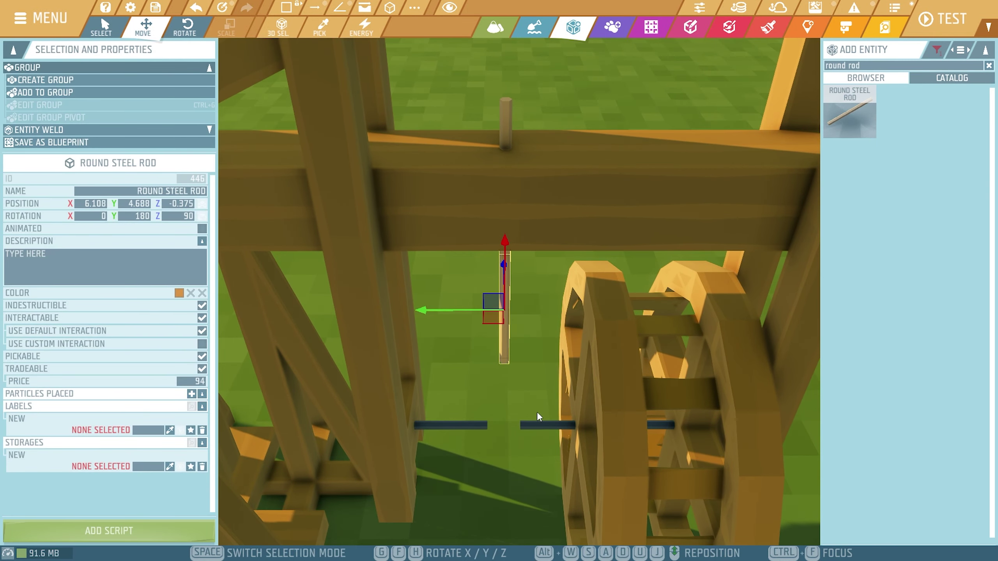
key("s")
right_click_drag(537, 412, 527, 307)
key("w")
key("s")
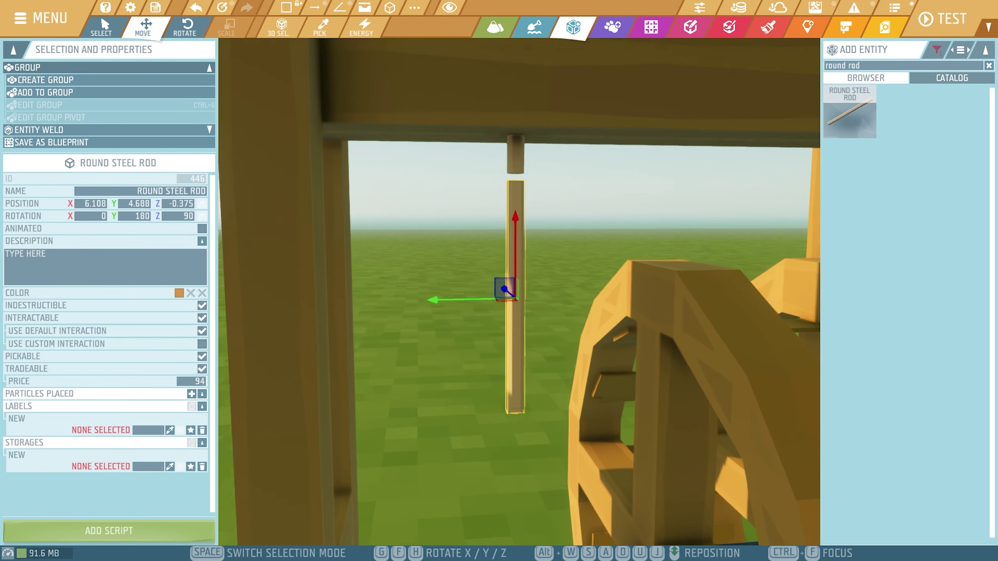
key("s")
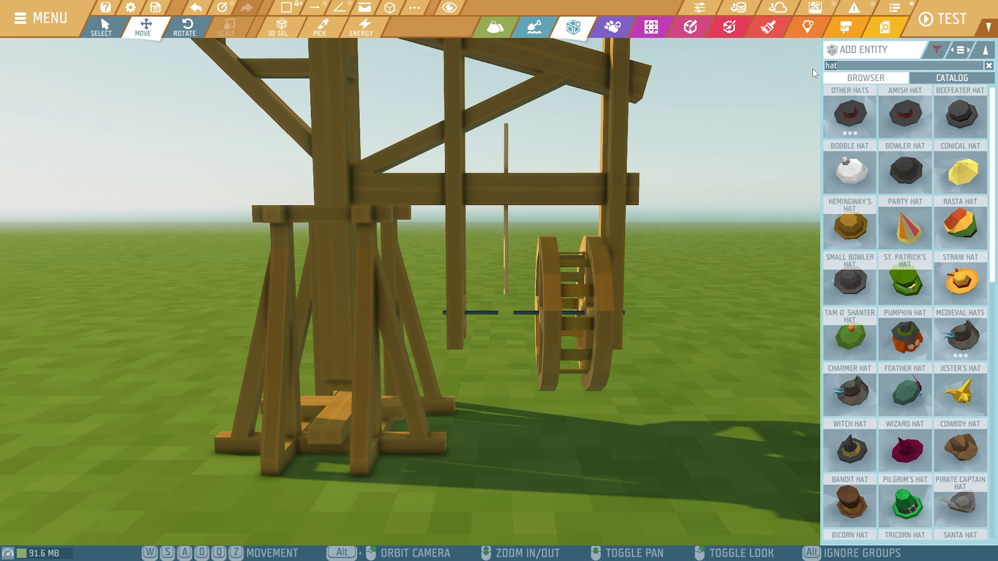
- Search the entities for "copper", try a Copper Wire spool on the ground, and delete it
type("er")
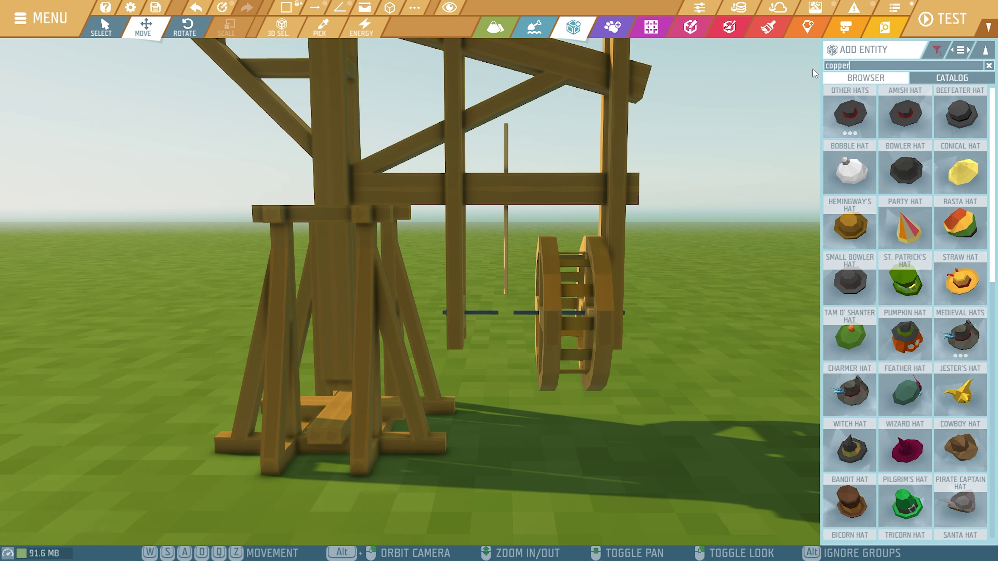
left_click(906, 227)
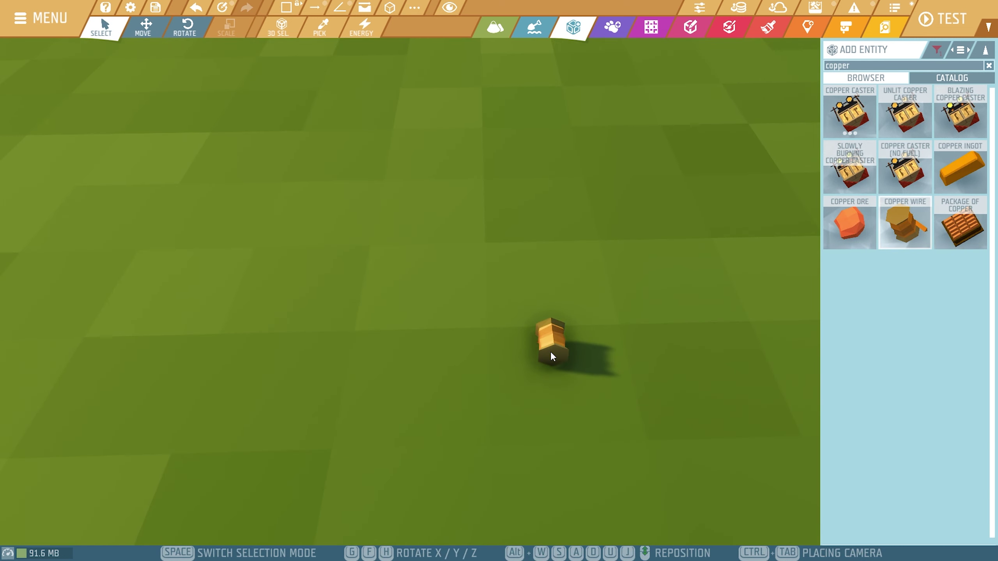
left_click(550, 352)
key("Escape")
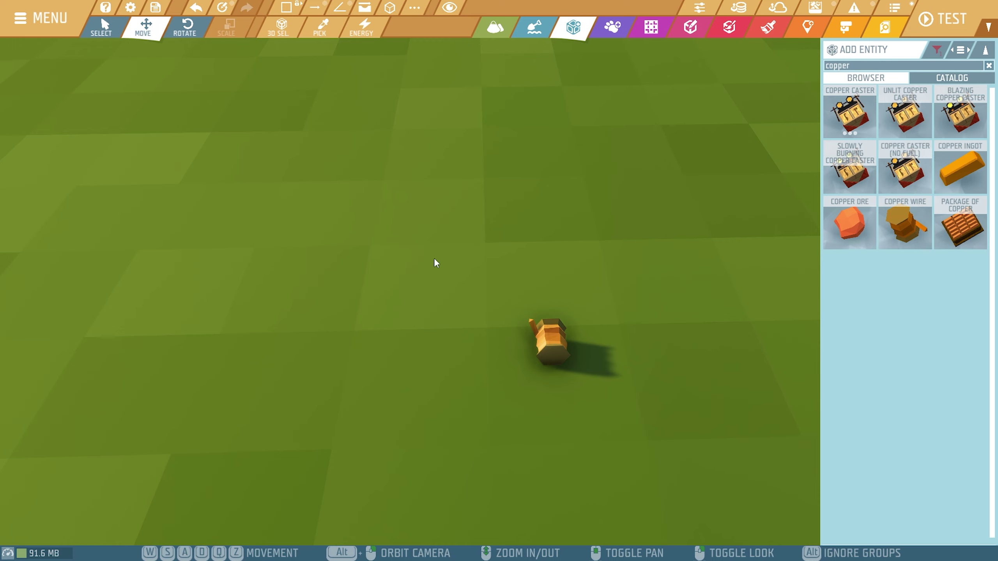
left_click_drag(493, 262, 623, 447)
key("Delete")
right_click_drag(623, 447, 582, 370)
key("s")
- Search the entities for "hat" and filter the results to those with a crafting recipe
left_click(853, 67)
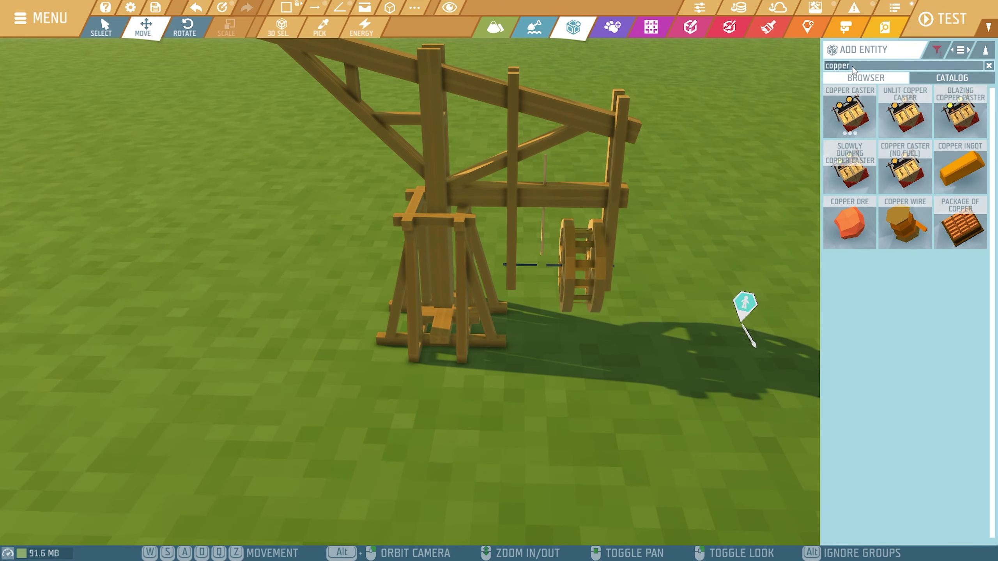
type("hat")
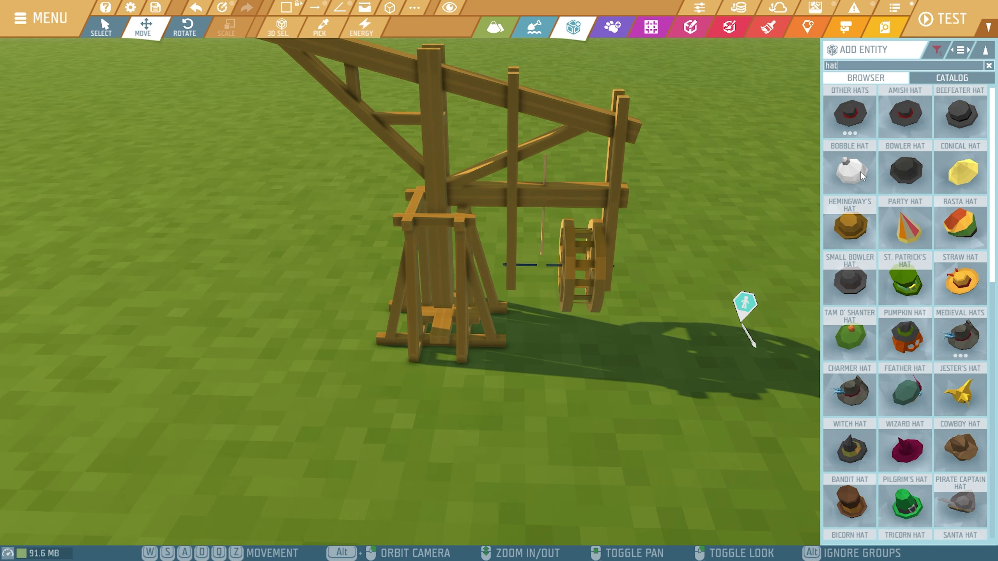
mouse_move(861, 172)
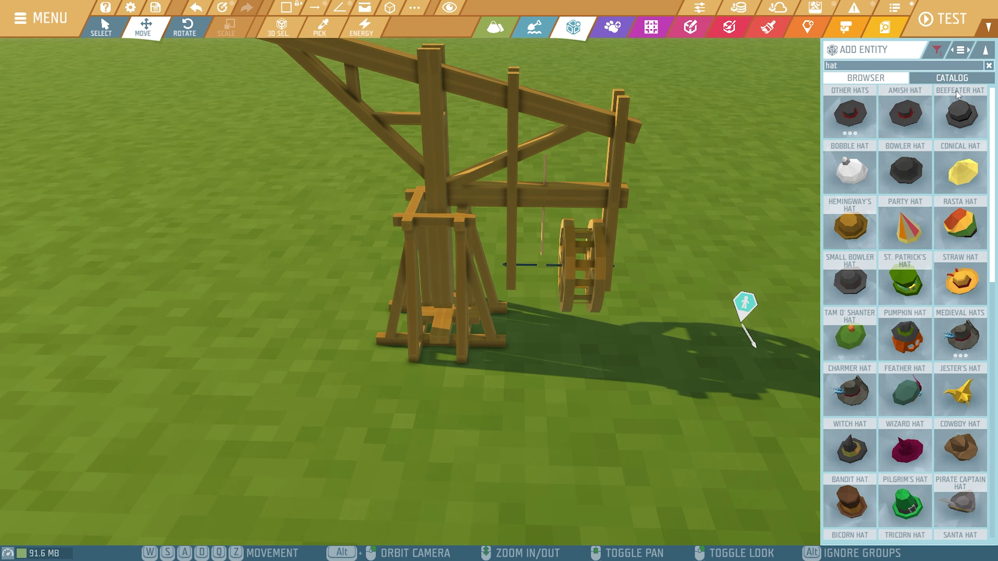
left_click(938, 50)
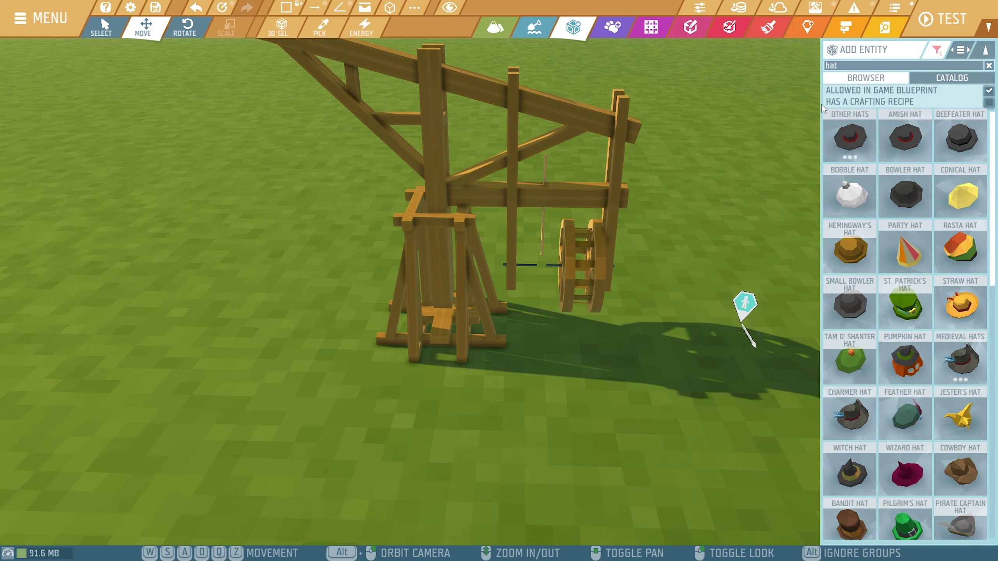
left_click(989, 103)
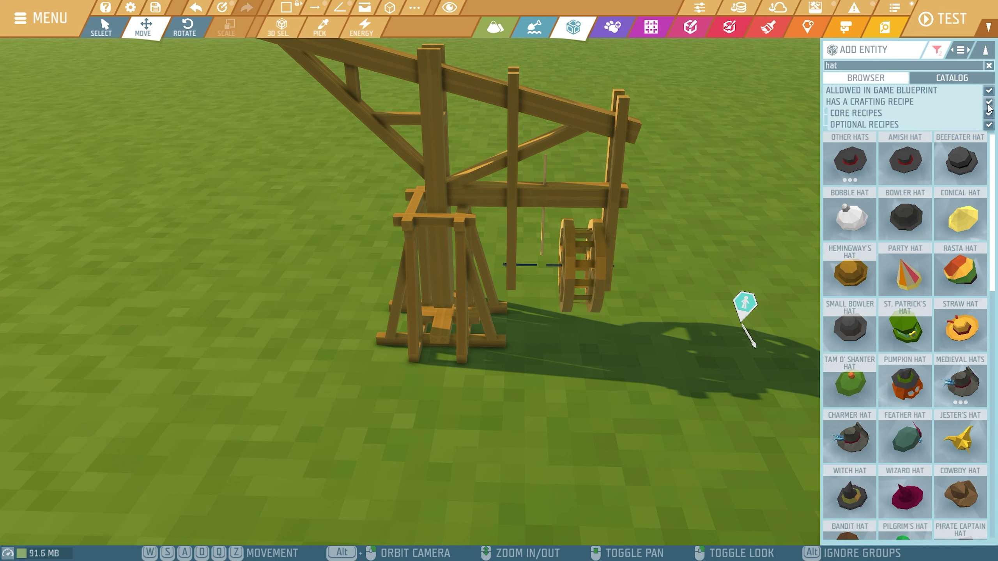
- Place a Bobble Hat on open ground near the crane, rotated so its bobble faces the ground
left_click(849, 217)
scroll(685, 325, "up", 8)
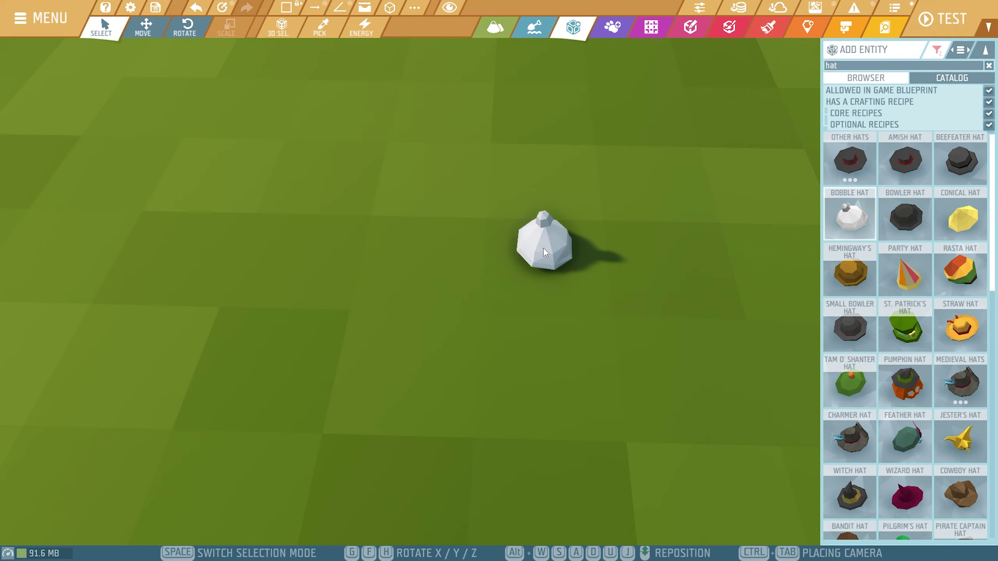
key("g")
key("g")
key("g")
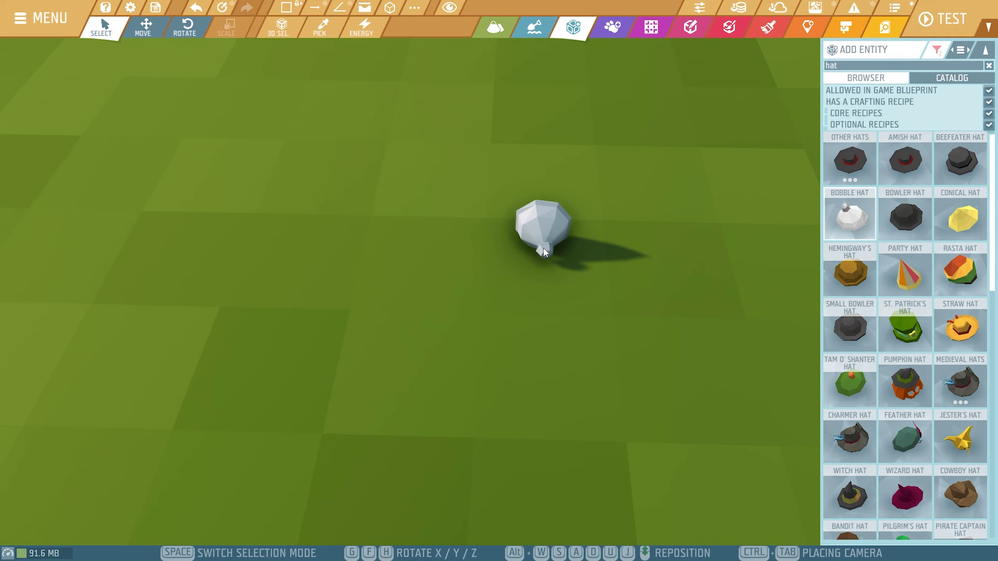
key("g")
key("g")
left_click(544, 251)
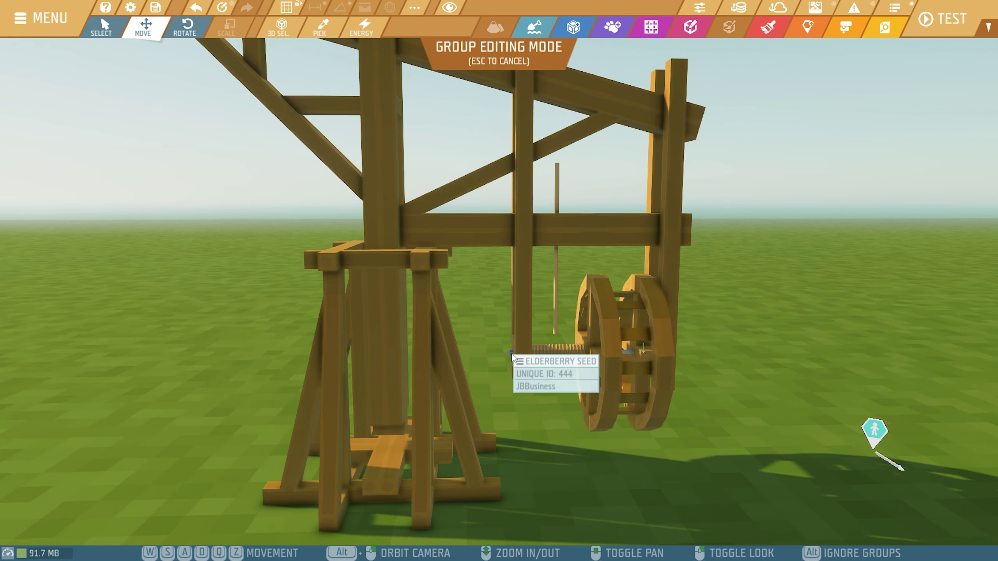
left_click(511, 356)
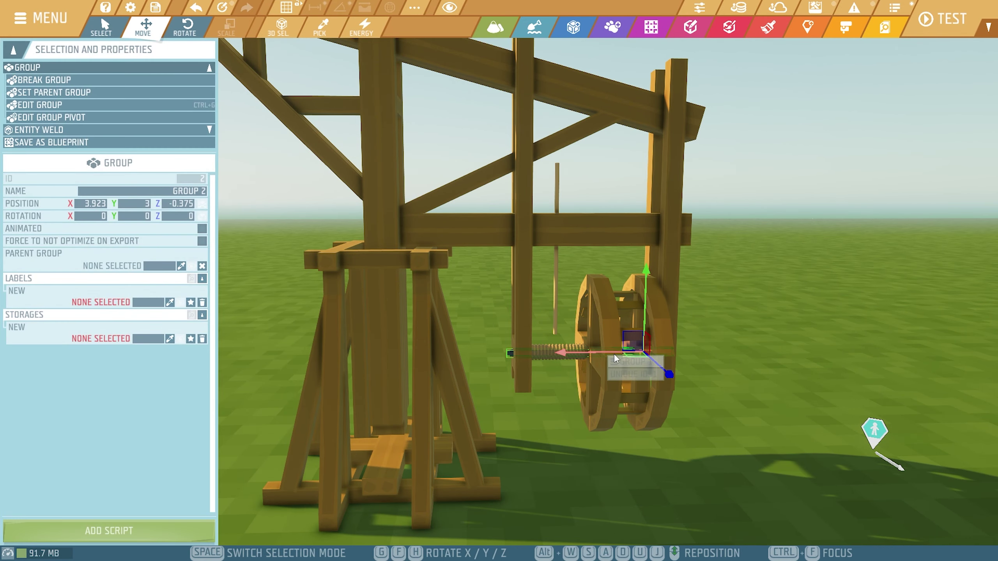
left_click(738, 374)
right_click(738, 373)
key("s")
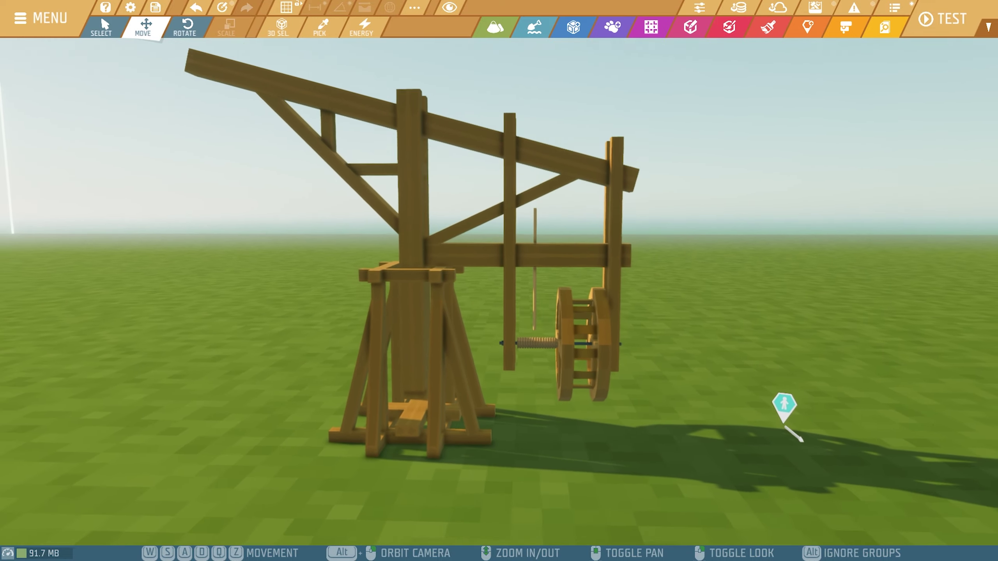
key("w")
scroll(513, 336, "up", 8)
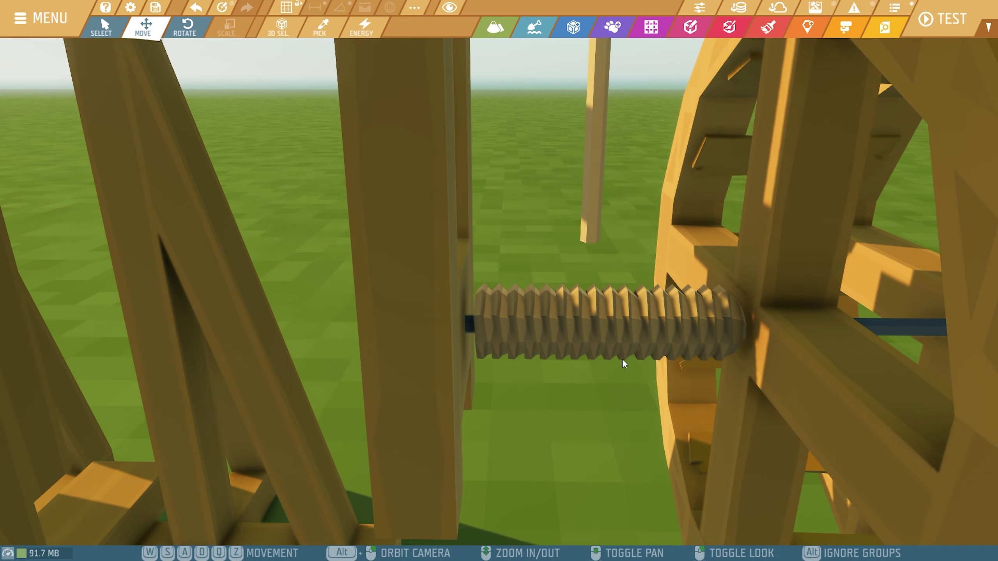
- Edit the rope group and position the coil's end Bobble Hat on the axle against the post, at X 6.687
left_click(511, 332)
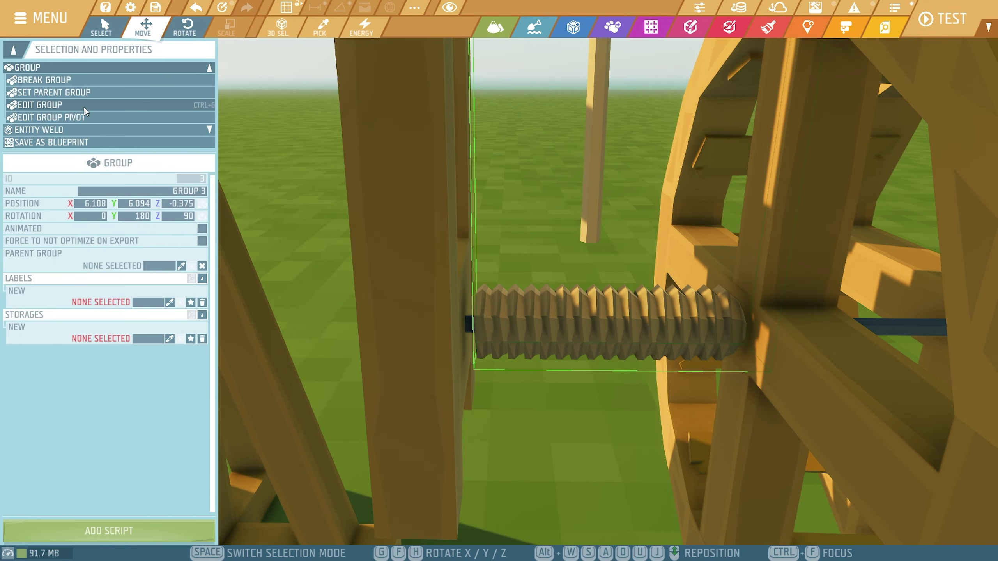
key("ctrl+g")
left_click(526, 440)
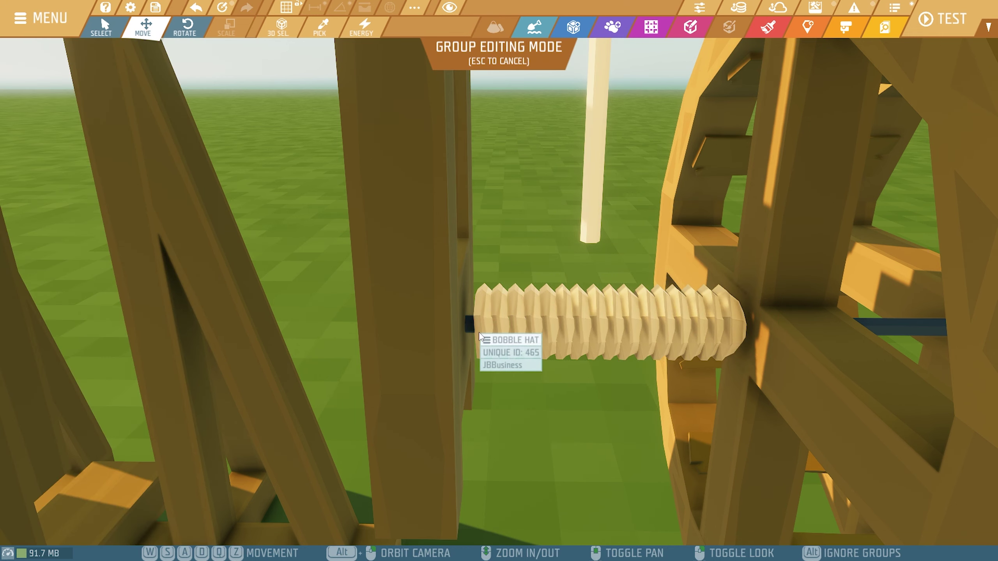
left_click(476, 332)
key("w")
right_click_drag(451, 300, 429, 343)
left_click_drag(438, 277, 391, 276, "shift")
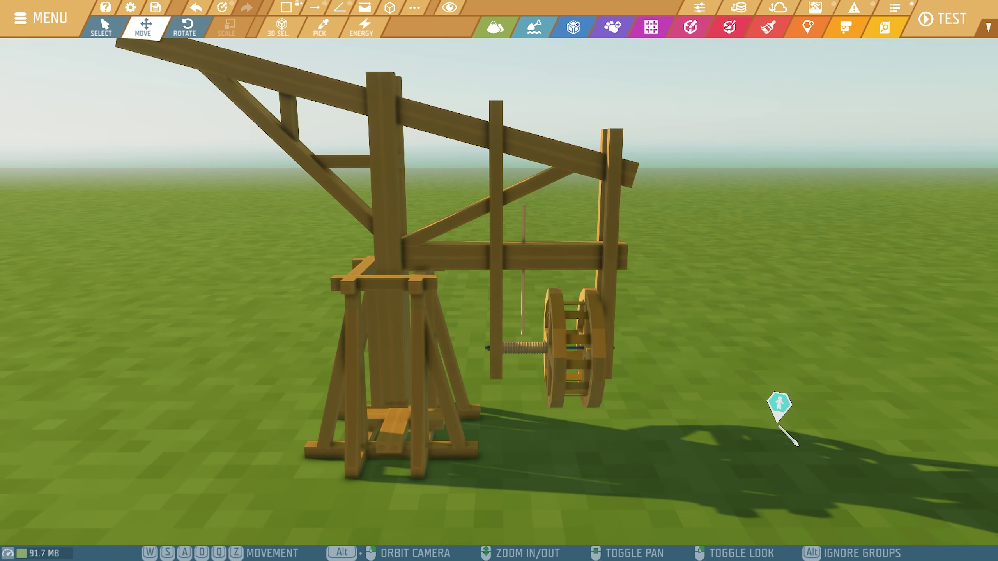
scroll(569, 253, "up", 8)
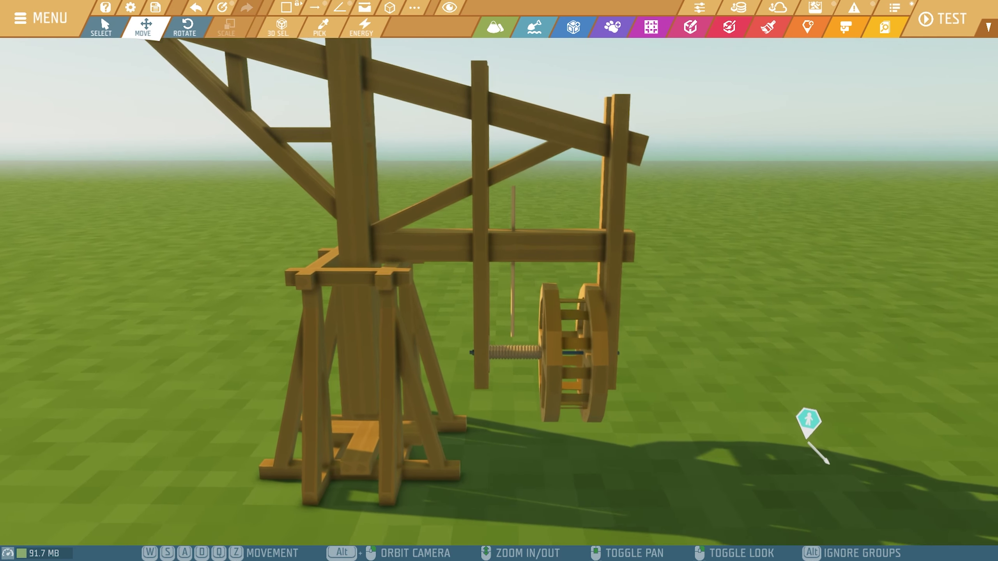
- Within the rope group, select the vertical steel rods and move them down together until the lowest one meets the coil
double_click(482, 204)
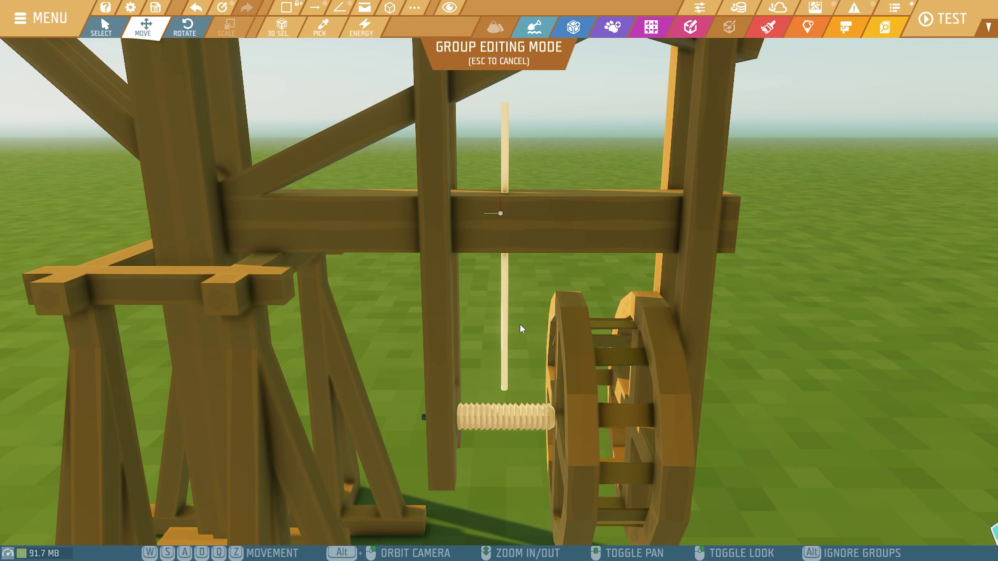
left_click(503, 345)
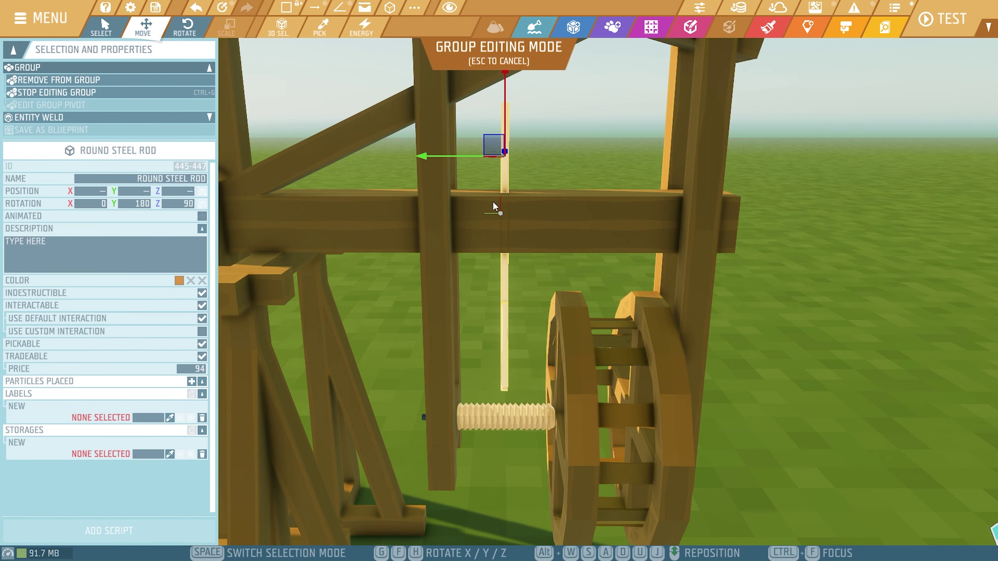
left_click_drag(505, 103, 510, 122)
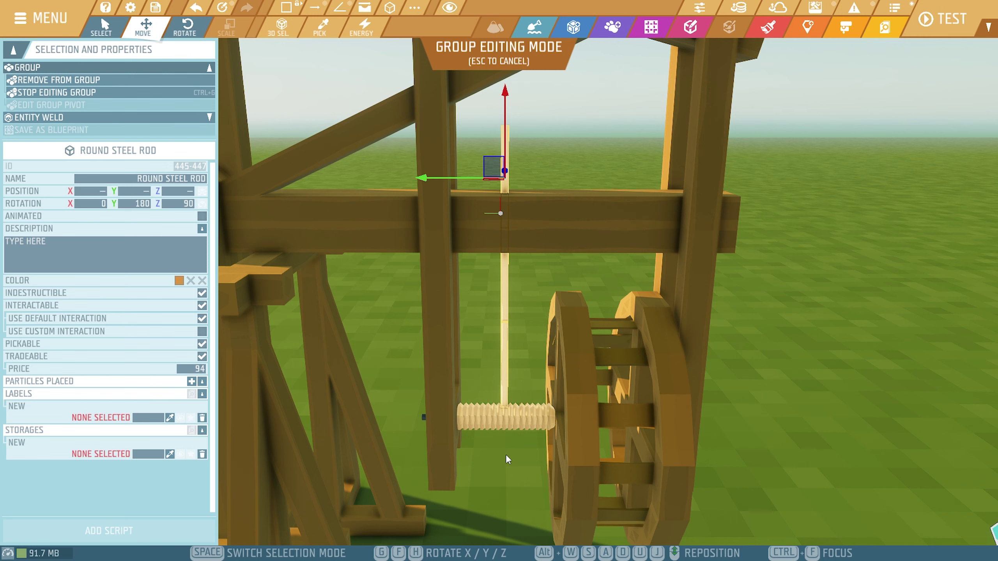
key("d")
right_click_drag(782, 370, 671, 404)
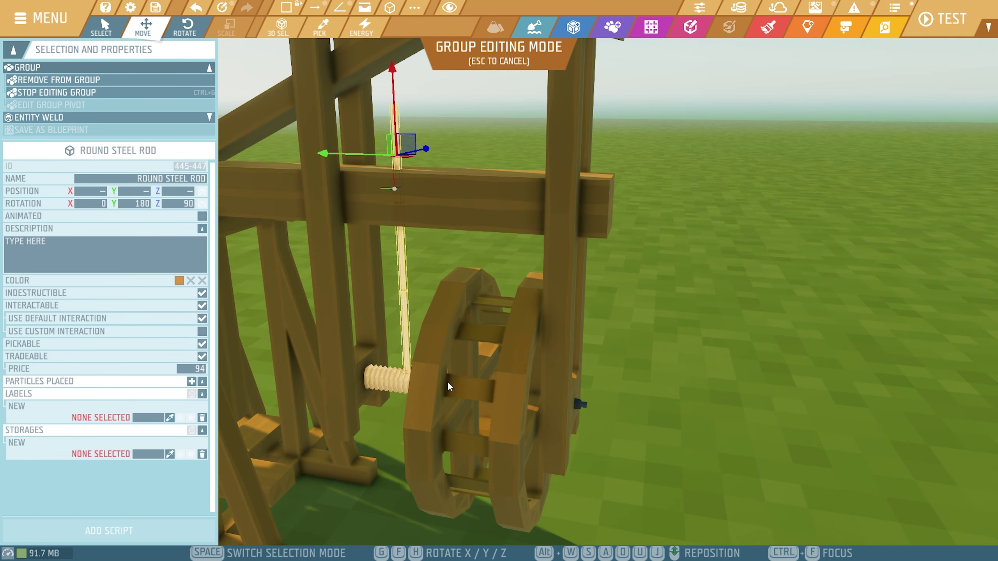
key("a")
right_click_drag(643, 404, 743, 389)
key("w")
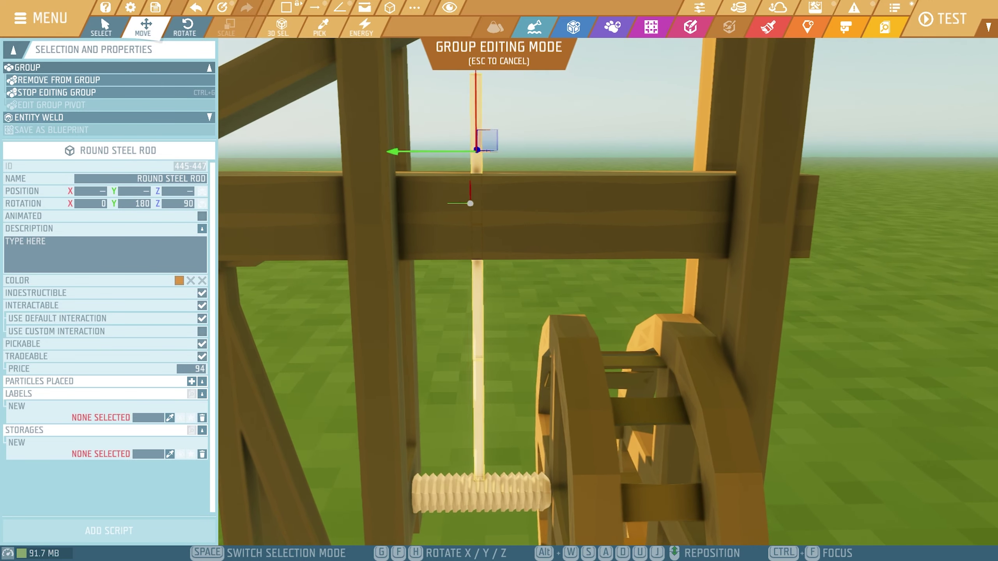
key("s")
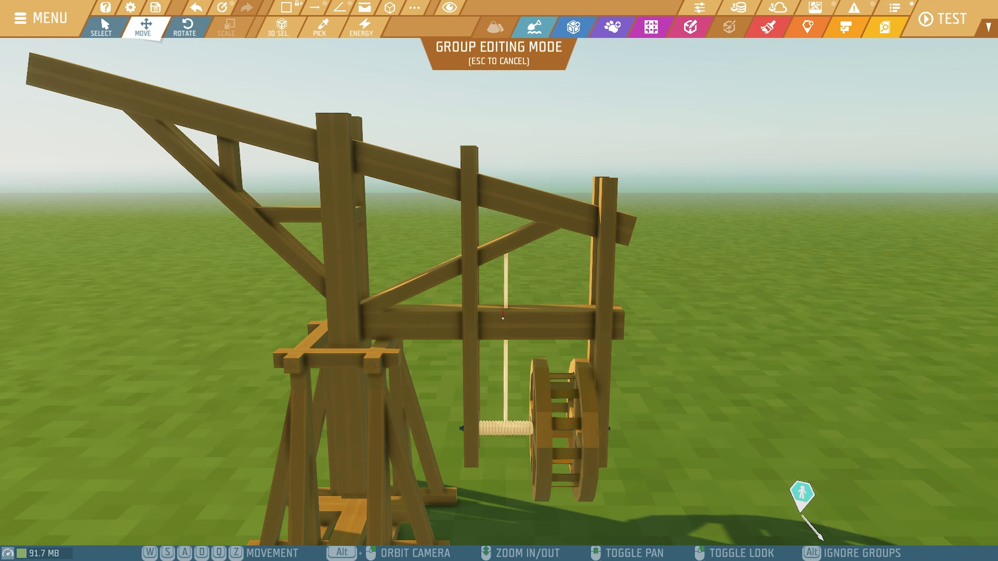
- Stop editing the rope group and open the wheel-and-axle group for editing instead
key("w")
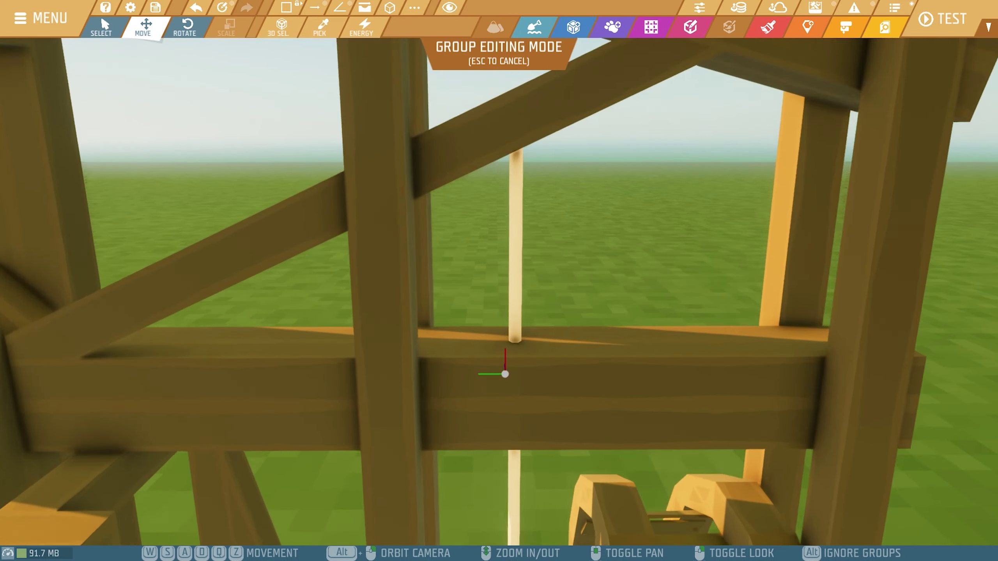
key("w")
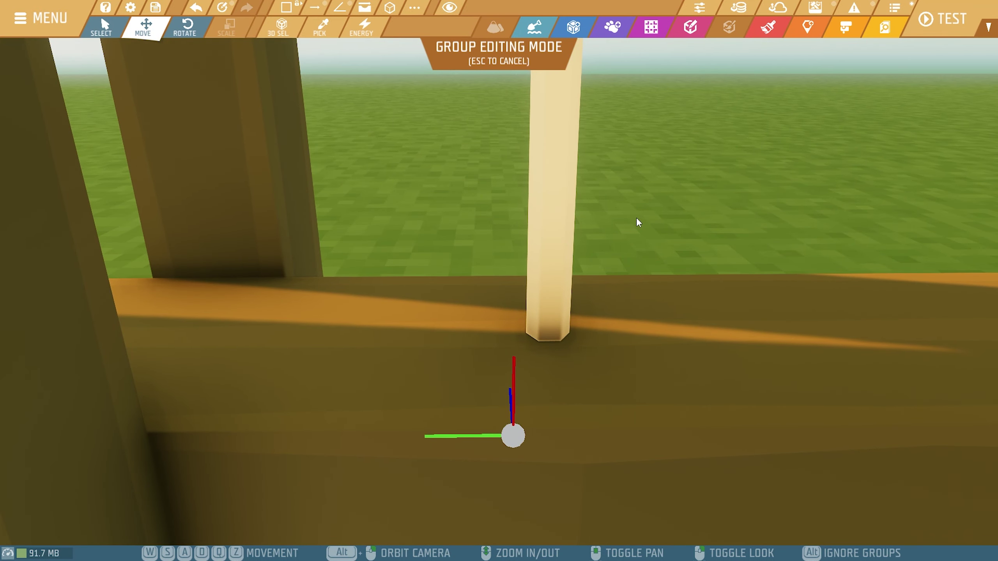
key("Escape")
key("s")
right_click_drag(637, 218, 613, 291)
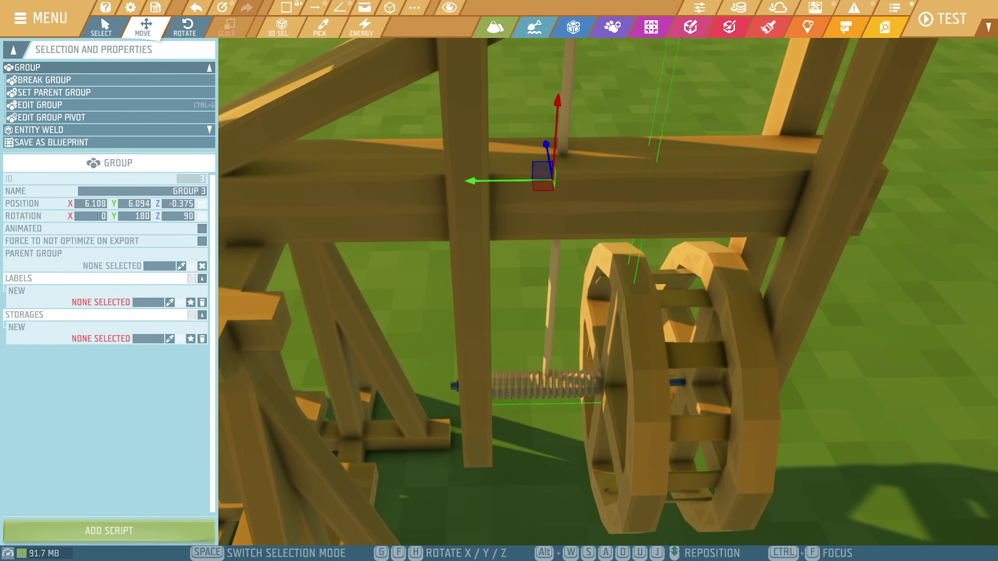
right_click_drag(556, 272, 556, 283)
key("s")
key("a")
left_click(527, 346)
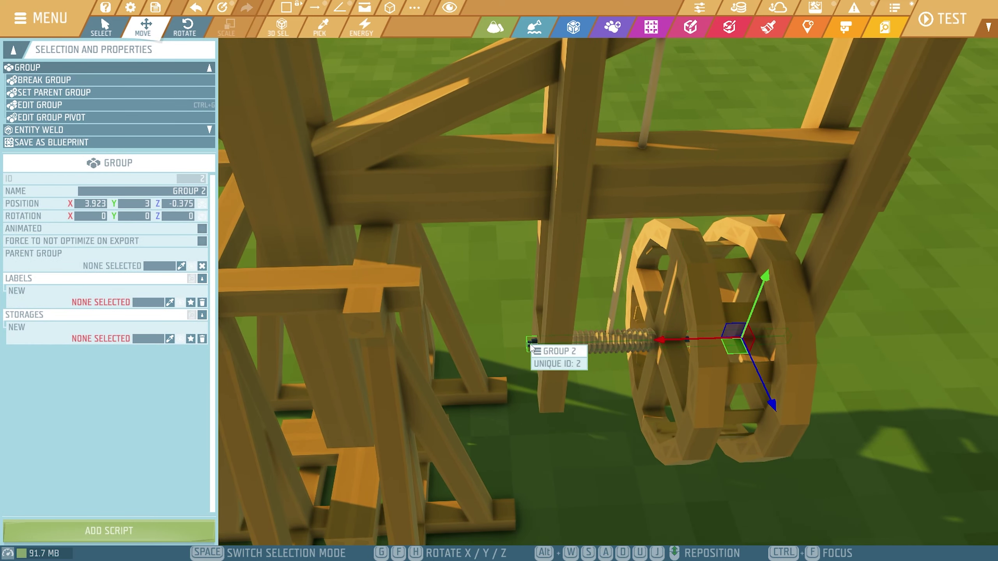
left_click(106, 106)
- Find the Compass entity with "compas", place it at the rod's foot on the horizontal beam, and sink it to Y 6.378
key("w")
right_click_drag(554, 149, 590, 94)
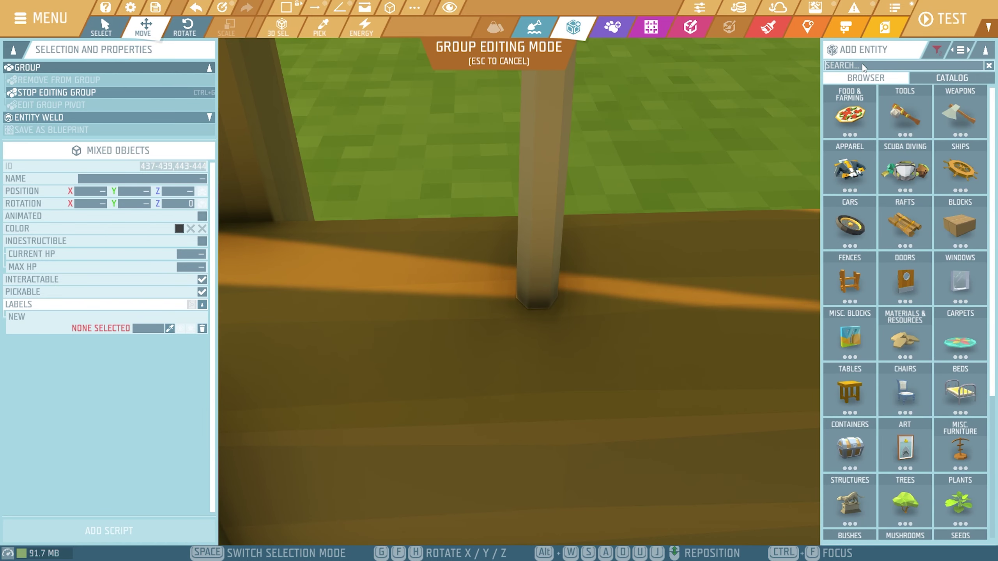
type("compas")
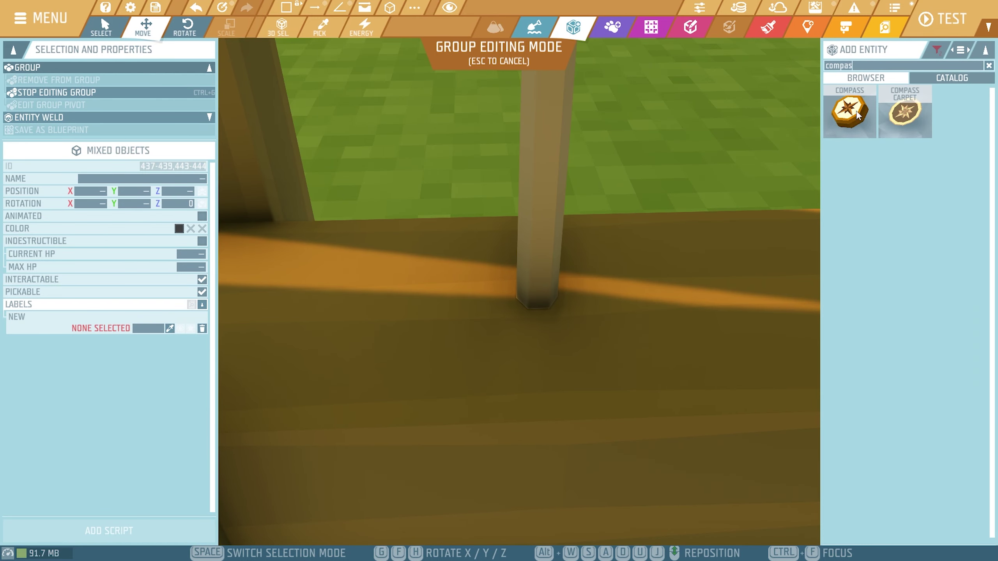
left_click(856, 114)
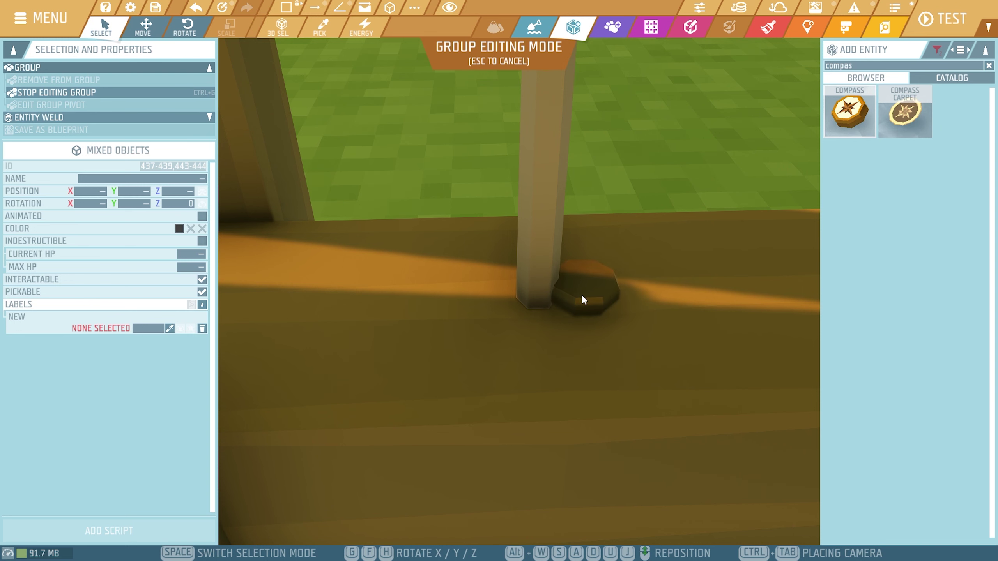
left_click(548, 301)
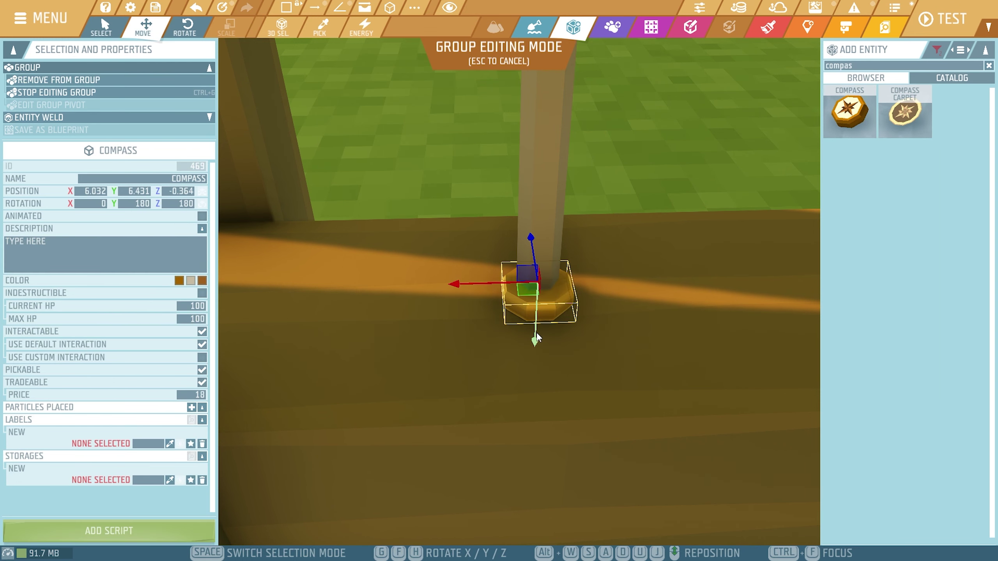
left_click_drag(537, 332, 538, 337)
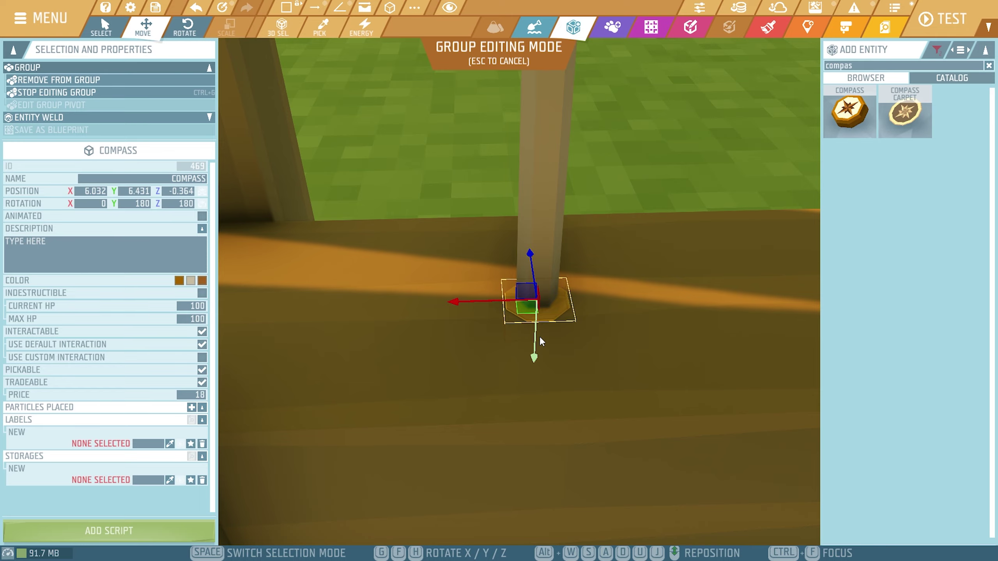
- Recolour the compass dark blue-grey in all three colours and centre it around the rod at Z -0.375
left_click(179, 280)
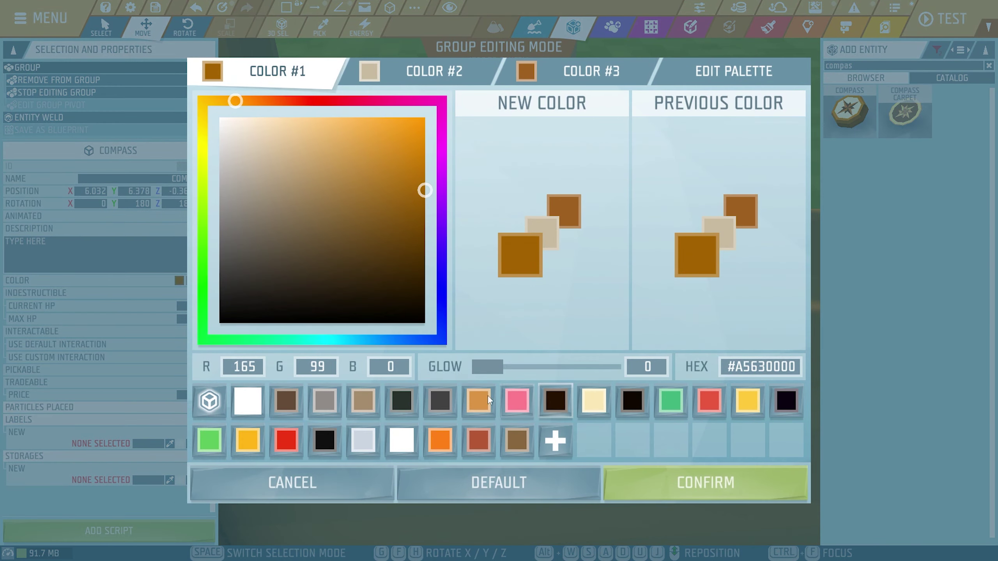
left_click(555, 400)
left_click(705, 482)
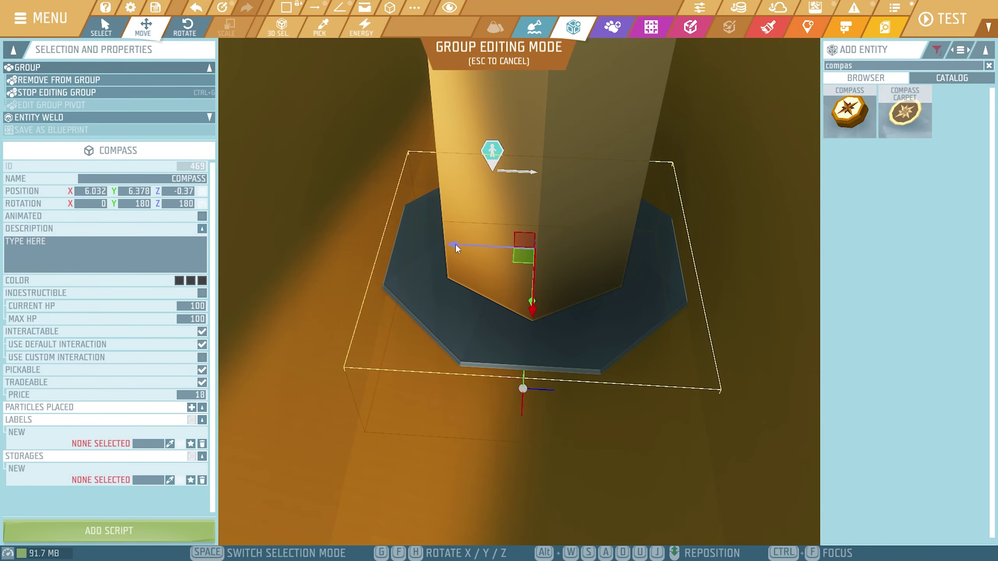
left_click_drag(456, 243, 452, 243)
right_click_drag(603, 299, 603, 275)
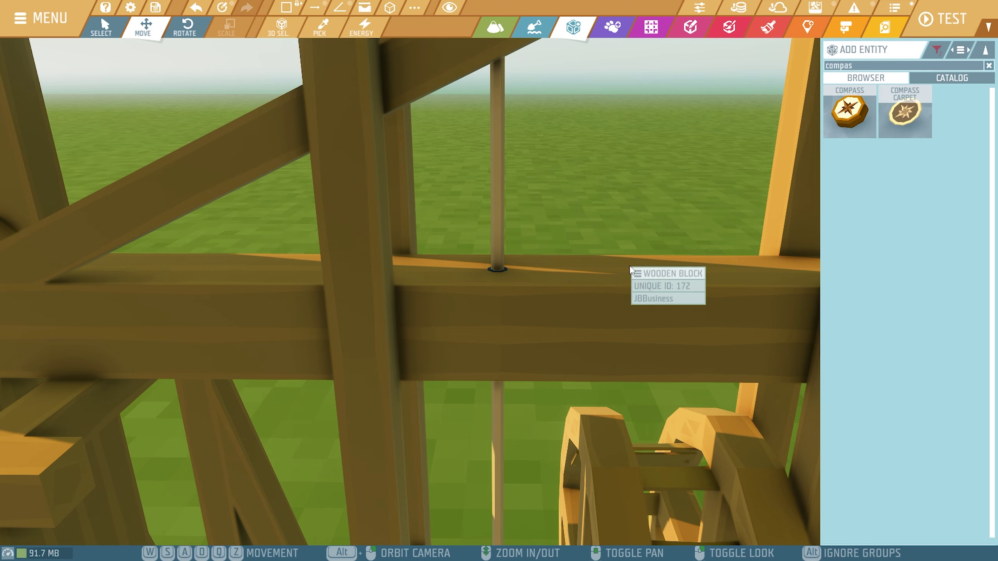
- Examine the rope where it passes the horizontal beam, then the whole crane and its sloping top beam
key("s")
right_click_drag(626, 266, 618, 298)
key("w")
mouse_move(558, 299)
right_mouse_down()
mouse_move(558, 177)
mouse_move(558, 291)
right_mouse_up()
key("s")
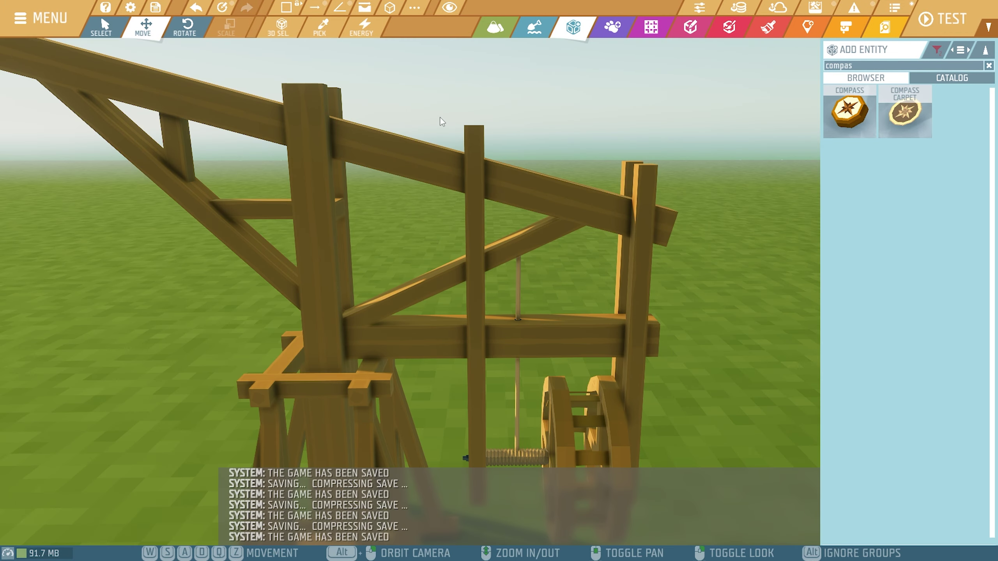
right_click_drag(456, 117, 440, 115)
key("s")
key("a")
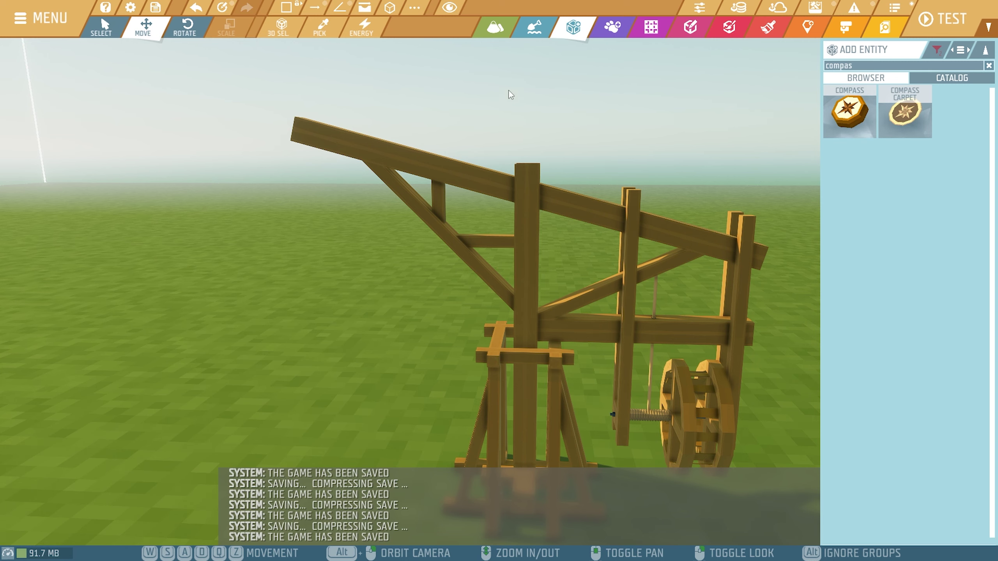
key("d")
key("w")
right_click_drag(587, 281, 580, 216)
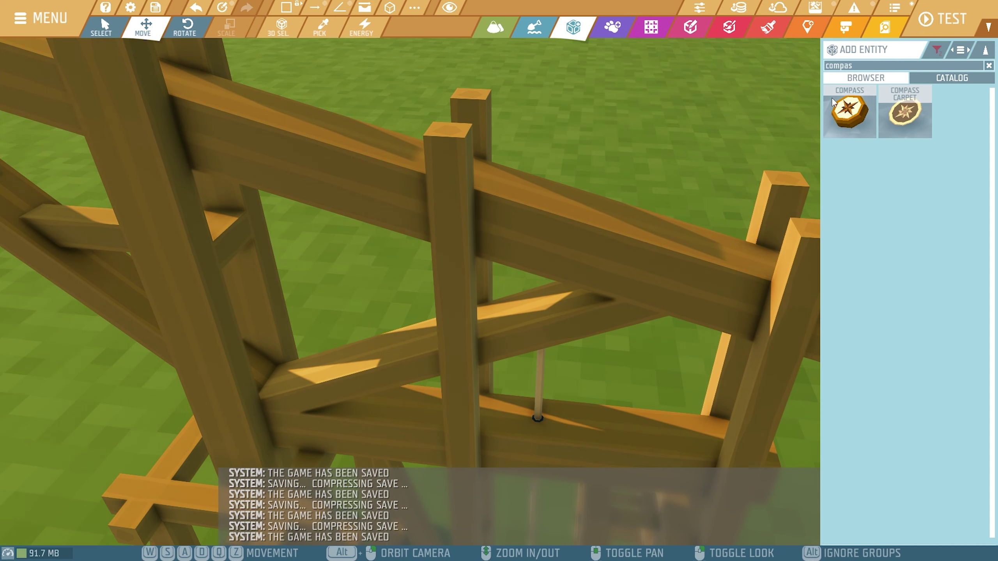
key("w")
- Search the entities for "cast" and place a Casting Mold, turned upright, at the top of the far post by the sloping beam
left_click(842, 69)
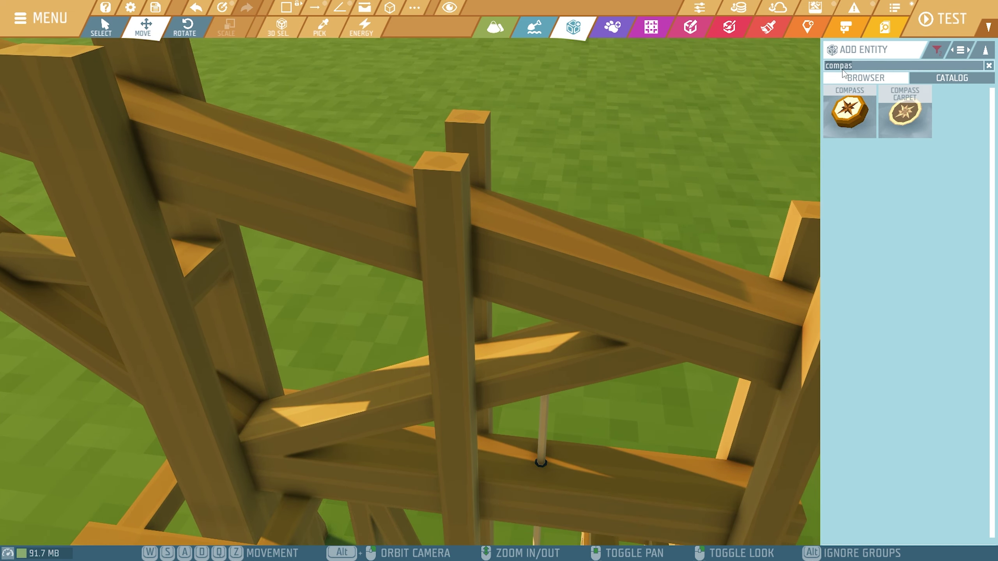
type("a")
left_click(959, 113)
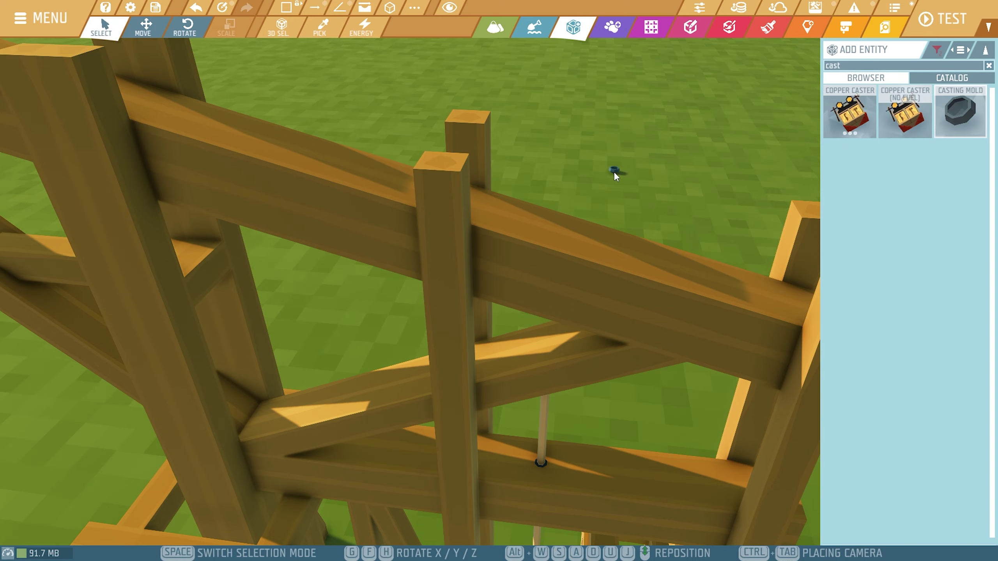
right_click_drag(614, 168, 613, 168)
key("g")
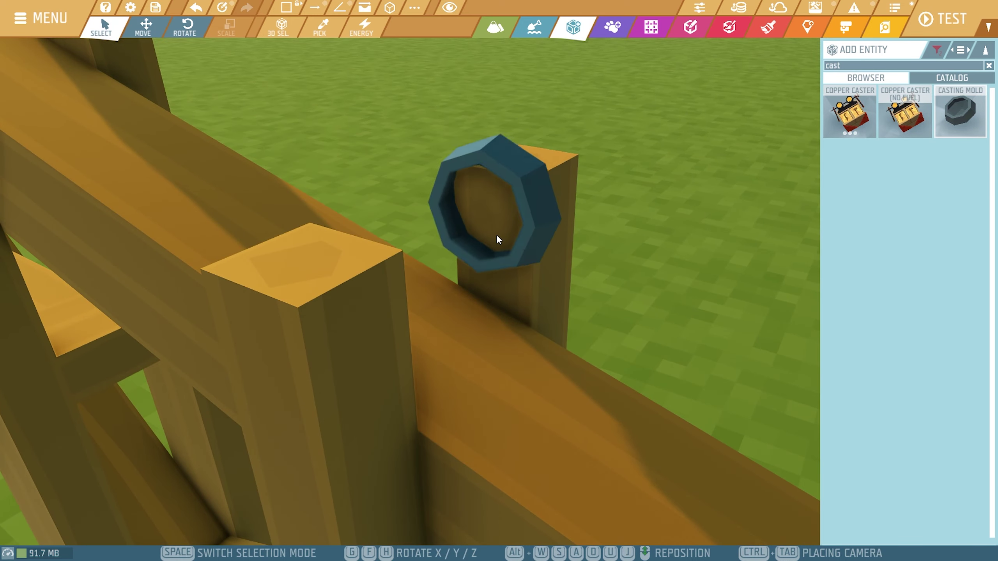
left_click(507, 243)
- Move the Casting Mold between the two posts above the sloping beam, to X 6.925, Y 10.322, Z -0.375
key("2")
right_click_drag(510, 244, 510, 243)
left_click_drag(512, 235, 473, 238)
right_click_drag(473, 238, 474, 238)
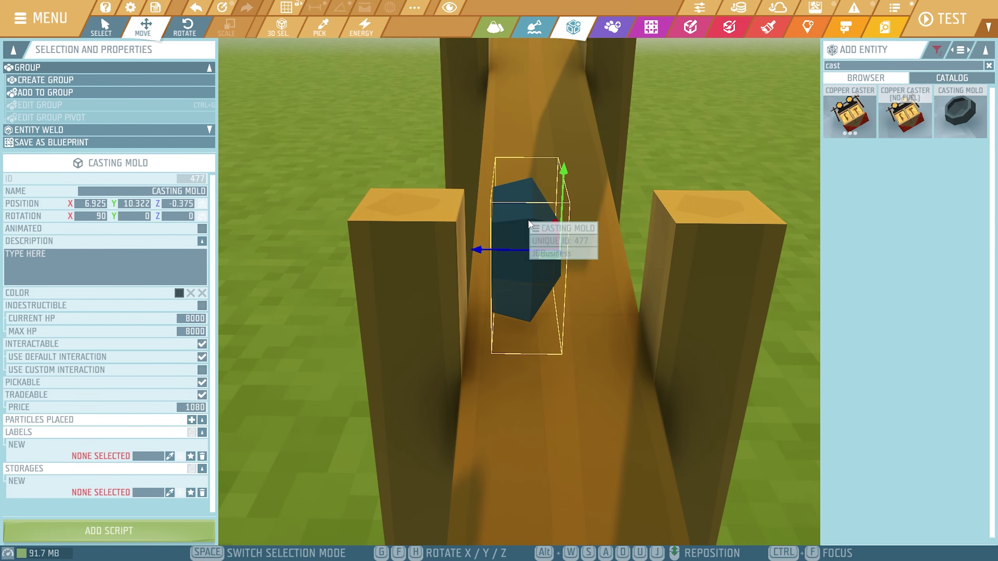
- Duplicate the Casting Mold and turn the copy to mirror the first, forming a pulley between the two posts
key("3")
left_click_drag(594, 183, 677, 338, "shift")
left_click(780, 416)
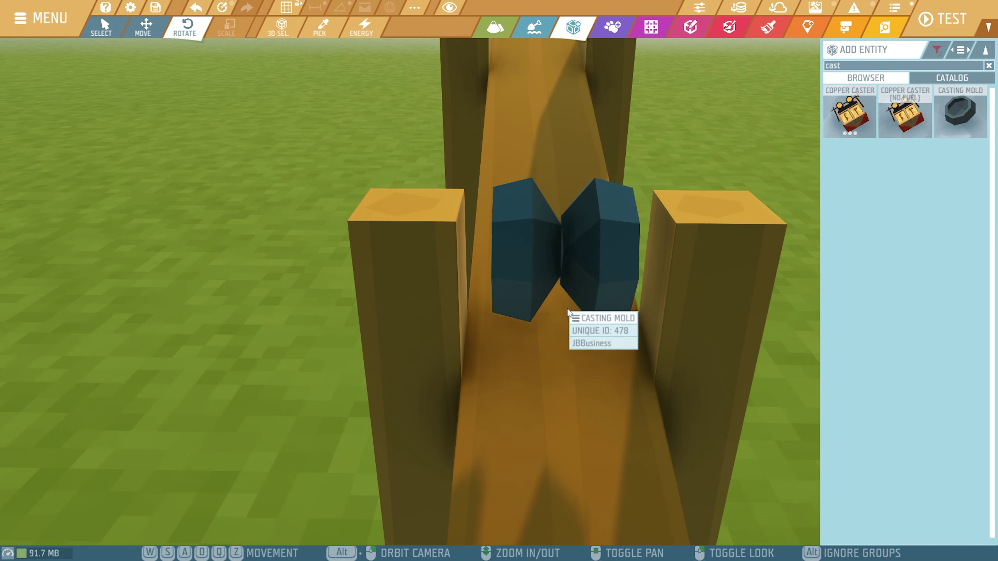
- Search the entities for "round rod" and place a Round Steel Rod crosswise through both posts and the casting-mold pulley
key("d")
right_click_drag(670, 237, 670, 237)
key("a")
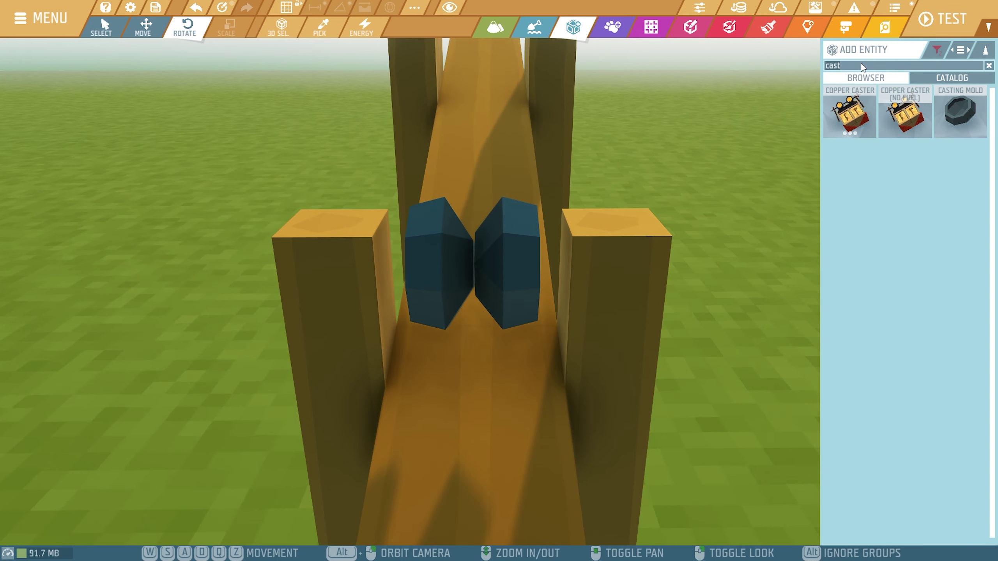
type("round rod")
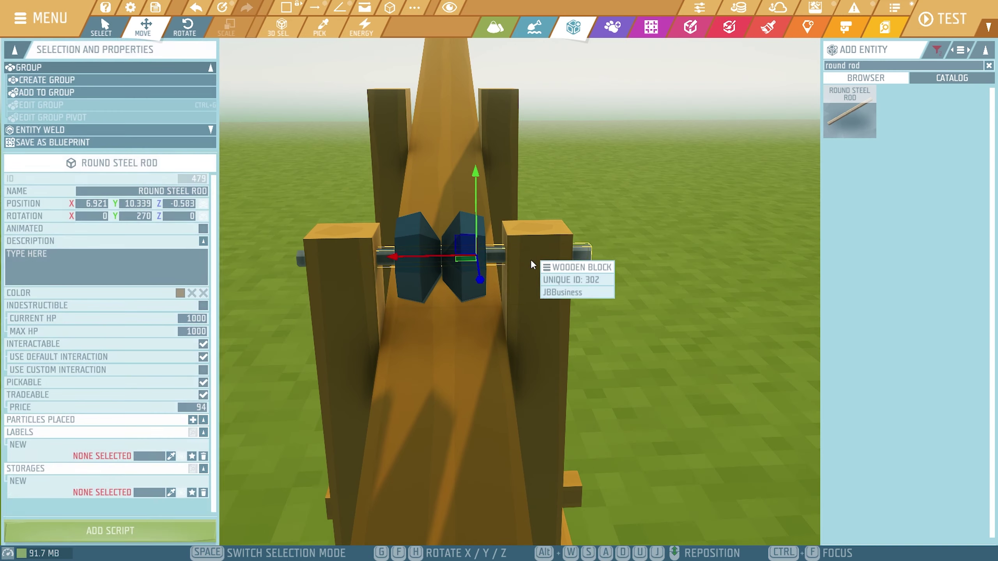
- Add both Casting Molds and their steel axle rods to the group of the treadwheel's metal axle parts
left_click(412, 275, "shift")
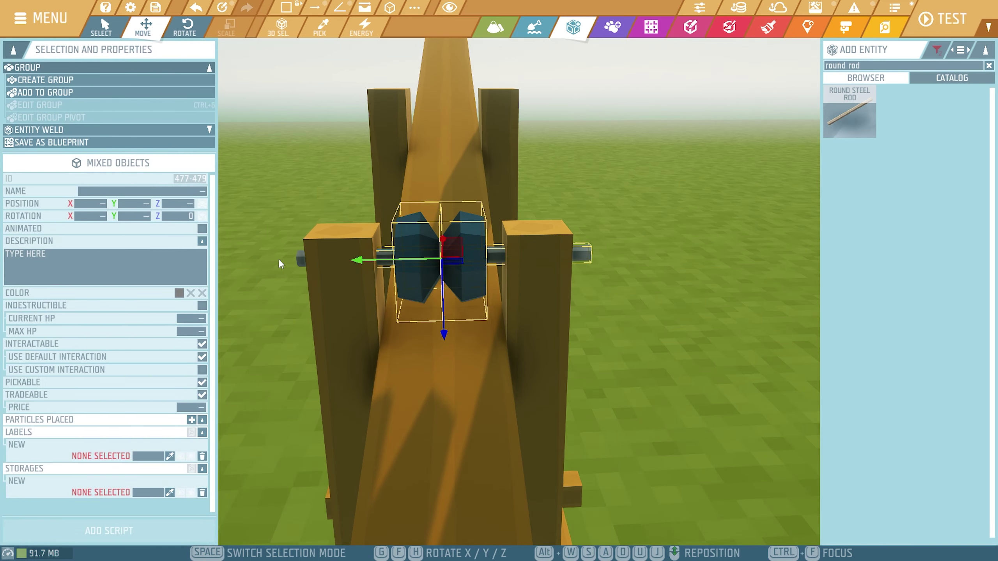
left_click(301, 259, "shift")
key("s")
right_click_drag(301, 259, 301, 259)
key("w")
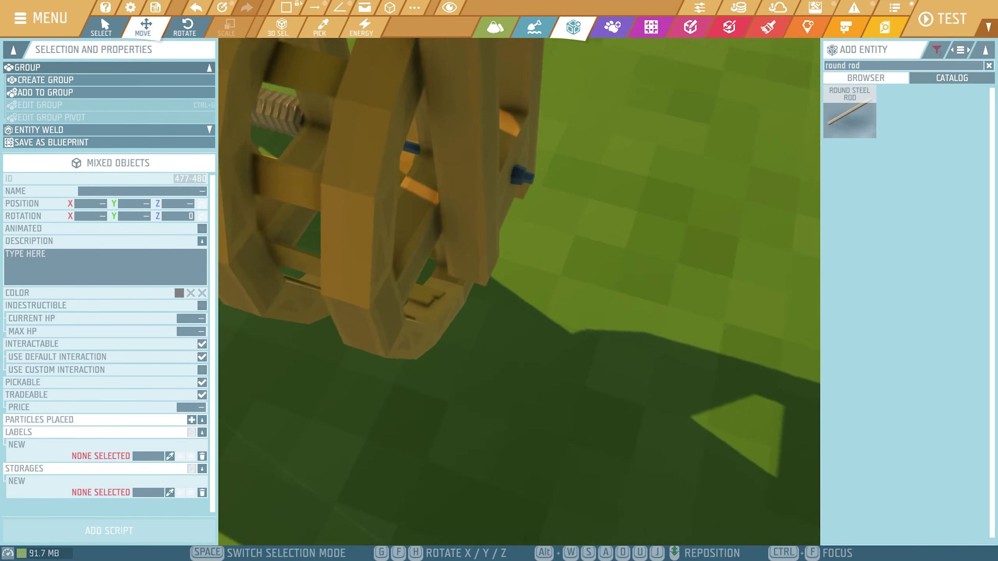
left_click(45, 92)
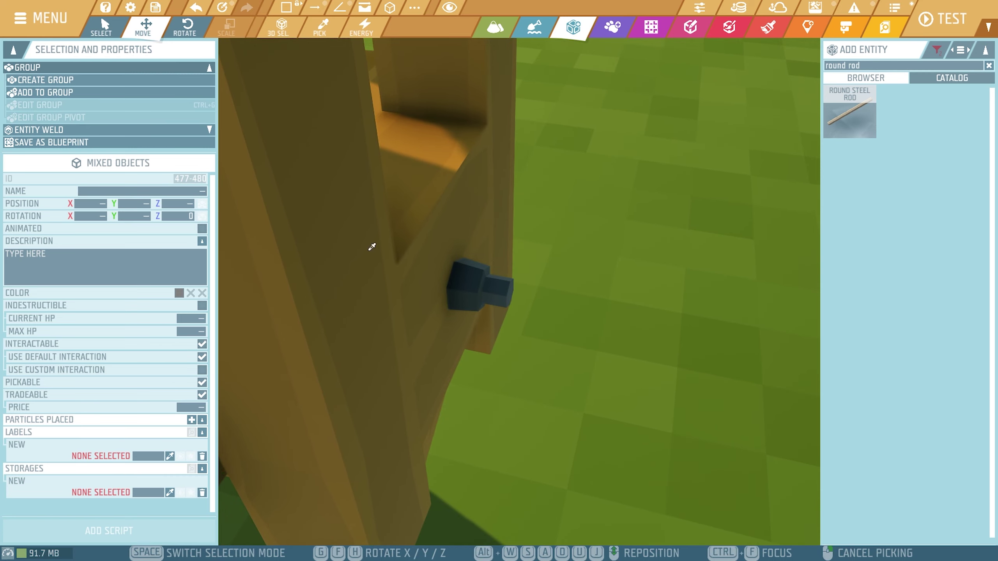
left_click(473, 309)
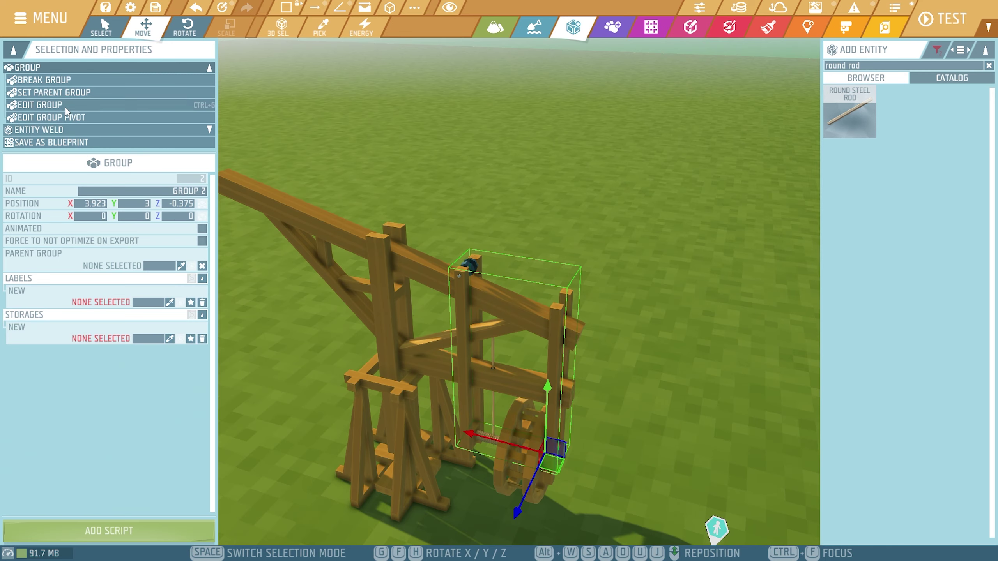
- Edit the metal parts group, recolour all its members with the dark grey palette swatch, and leave group editing
left_click(65, 108)
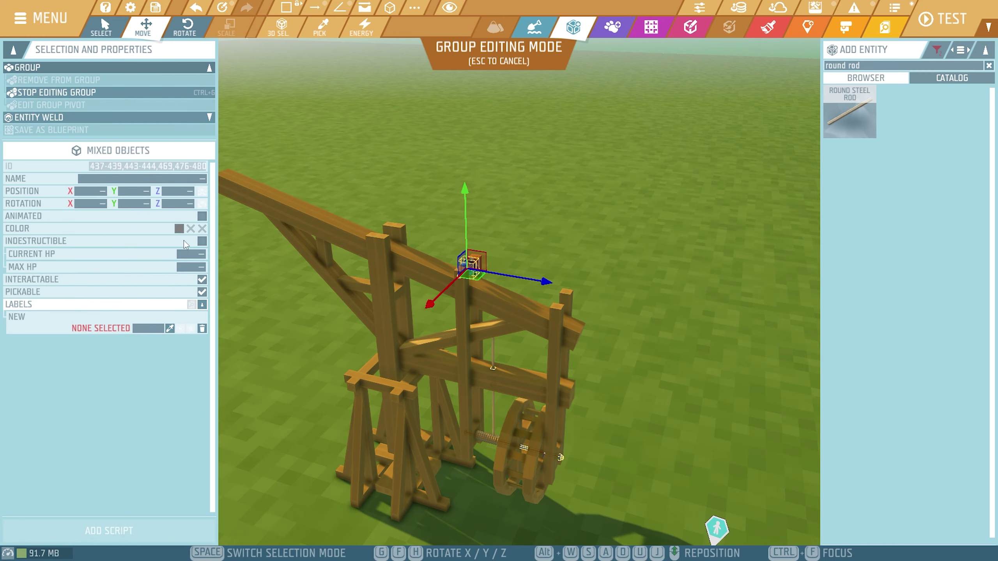
left_click(179, 229)
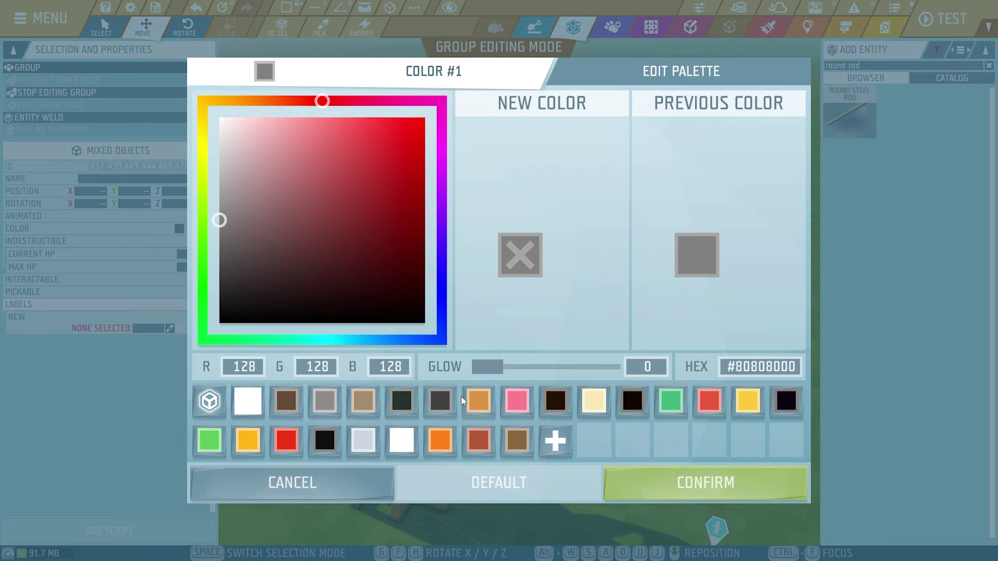
left_click(440, 400)
left_click(683, 493)
left_click(713, 416)
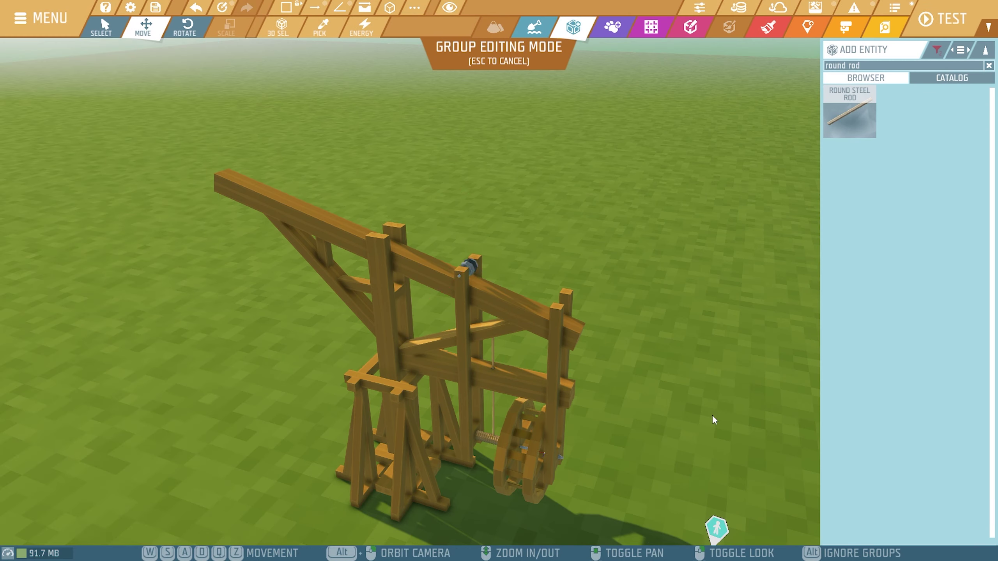
right_click_drag(680, 386, 582, 377)
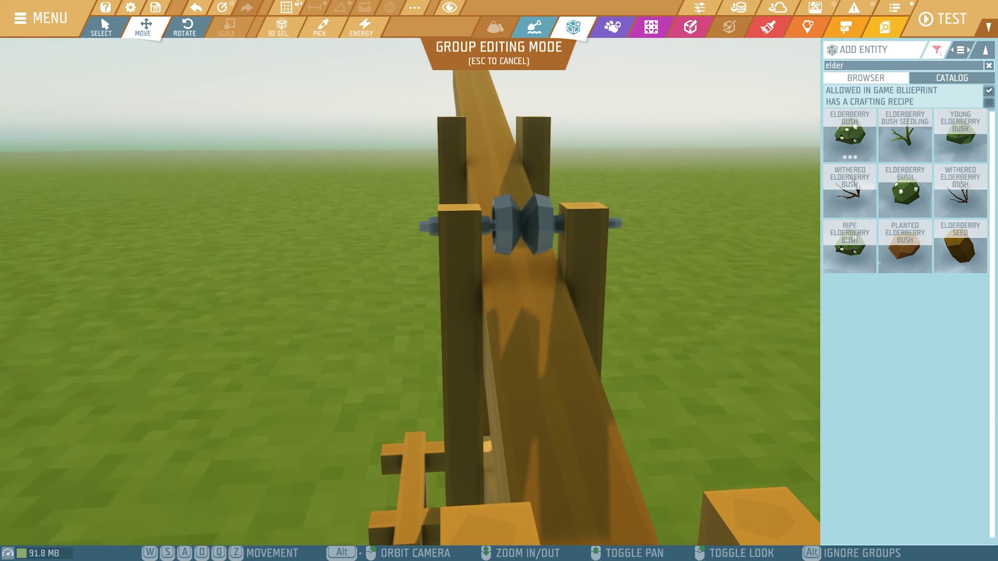
right_click_drag(499, 275, 873, 350)
key("Escape")
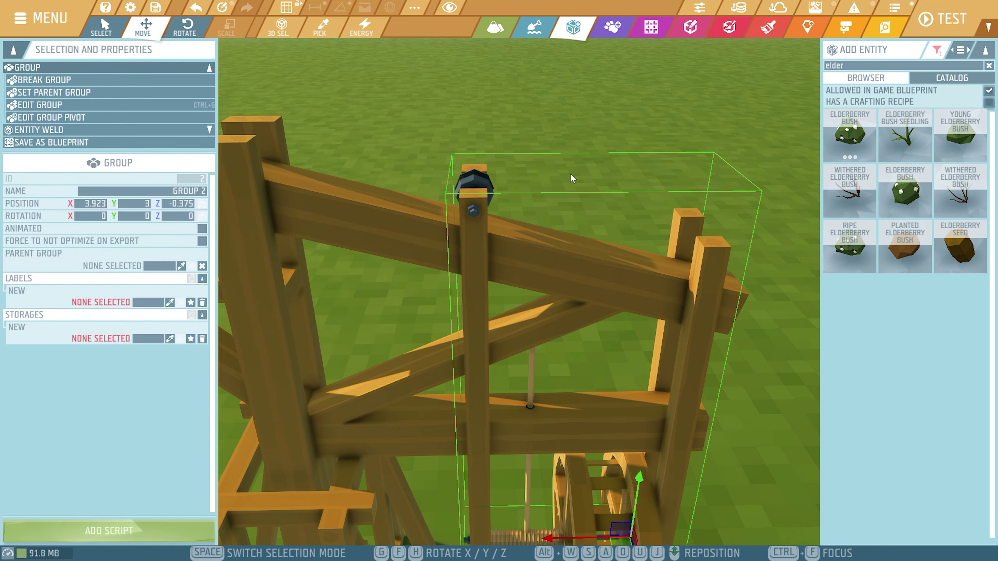
- Open the rope group for editing and check the rope's route towards the boom tip
left_click(607, 120)
right_click_drag(599, 130, 510, 327)
left_click(508, 332)
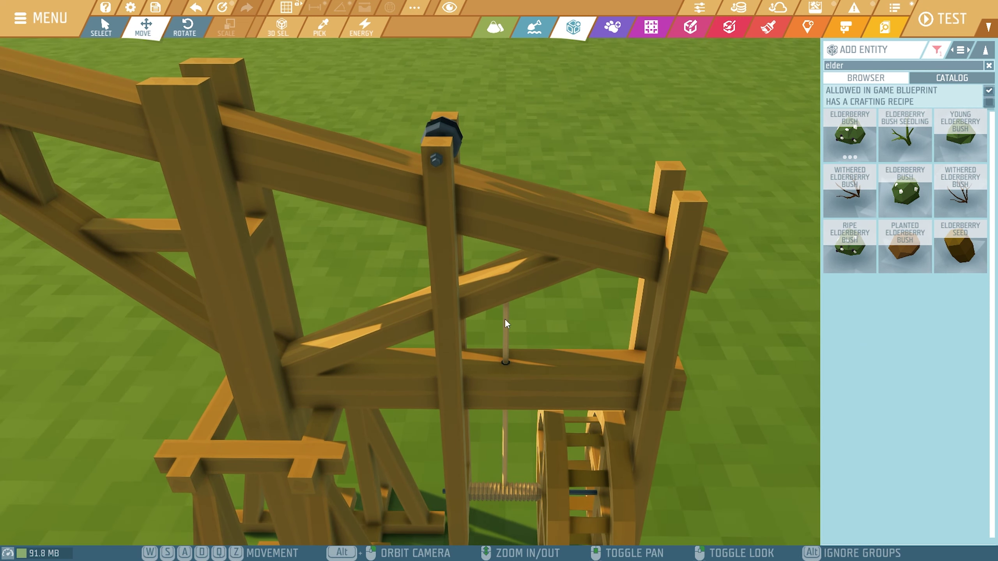
left_click(53, 106)
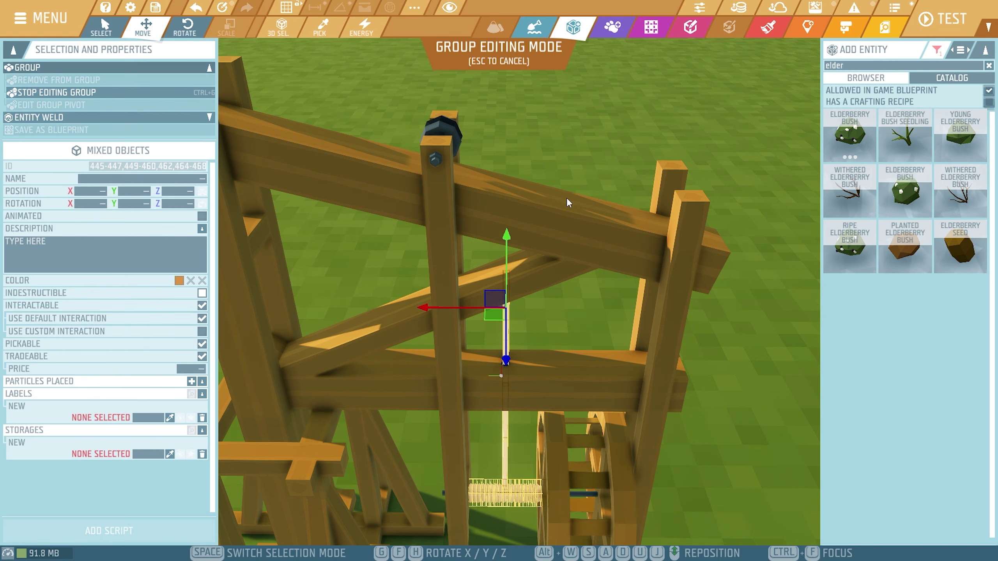
key("s")
right_click_drag(566, 199, 552, 162)
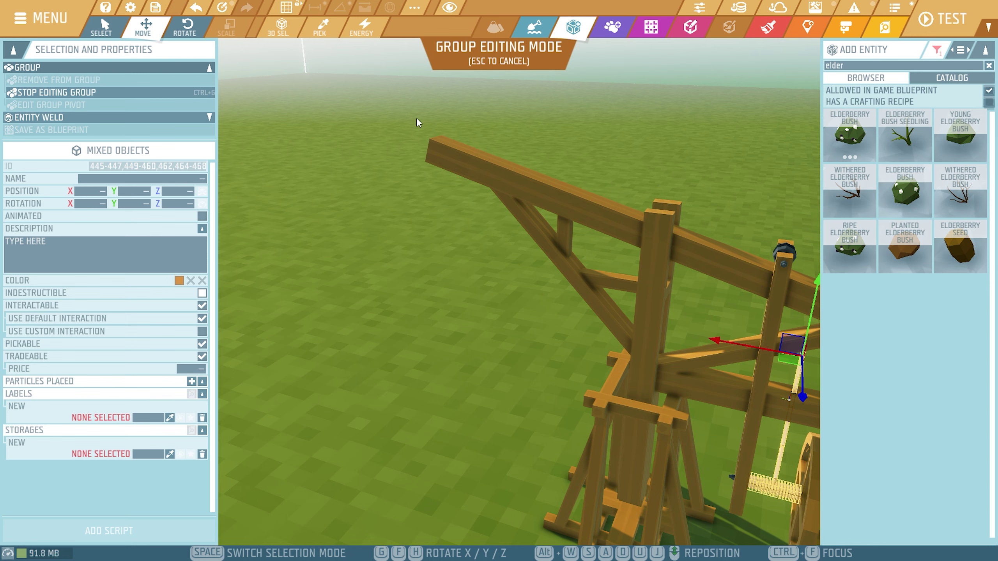
right_click_drag(416, 118, 432, 123)
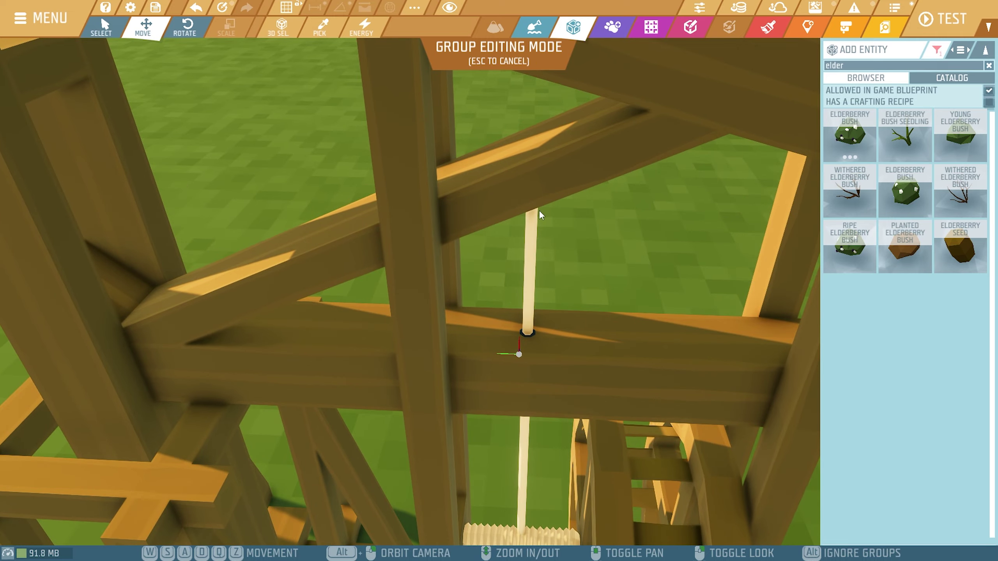
- Duplicate the rope line's upper vertical rod and raise the copy to Y 9.75 through the sloping beam
left_click(533, 232)
right_click_drag(584, 271, 583, 232)
key("s")
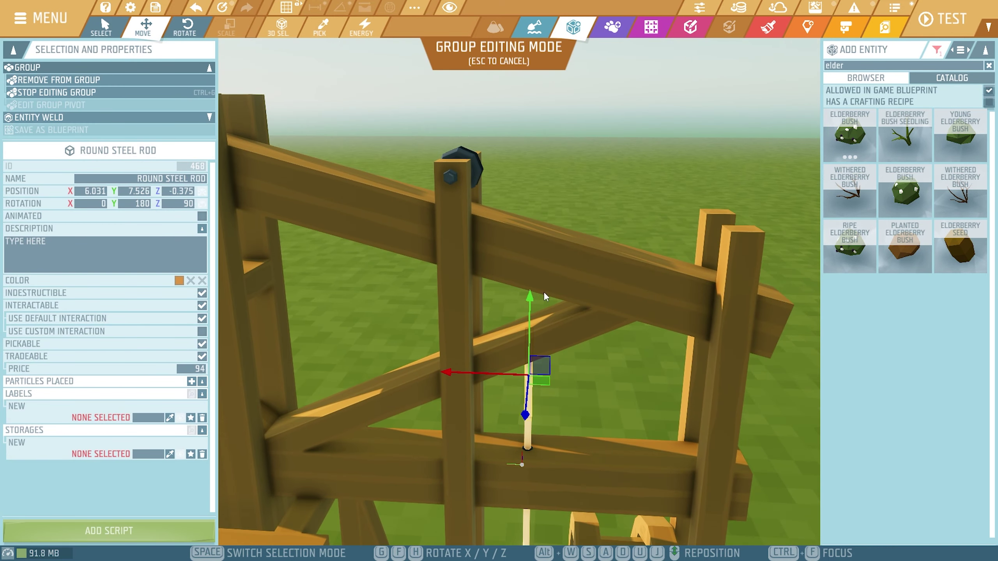
left_click_drag(529, 297, 536, 118)
key("w")
right_click_drag(536, 118, 515, 173)
key("w")
key("s")
right_click_drag(618, 284, 618, 289)
key("a")
key("s")
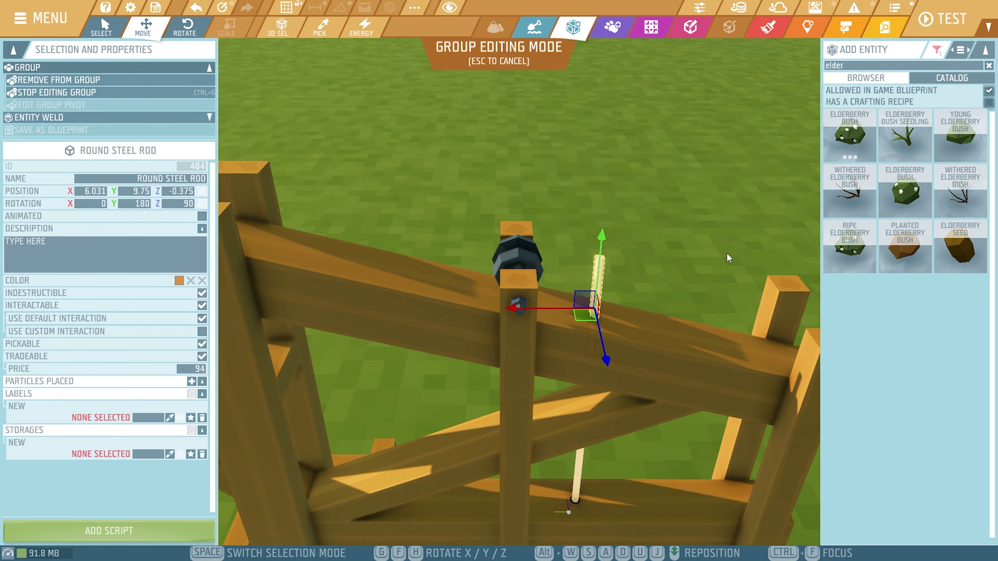
- Set the rotation angle step to 15° in the constraints settings, keeping the World space
key("x")
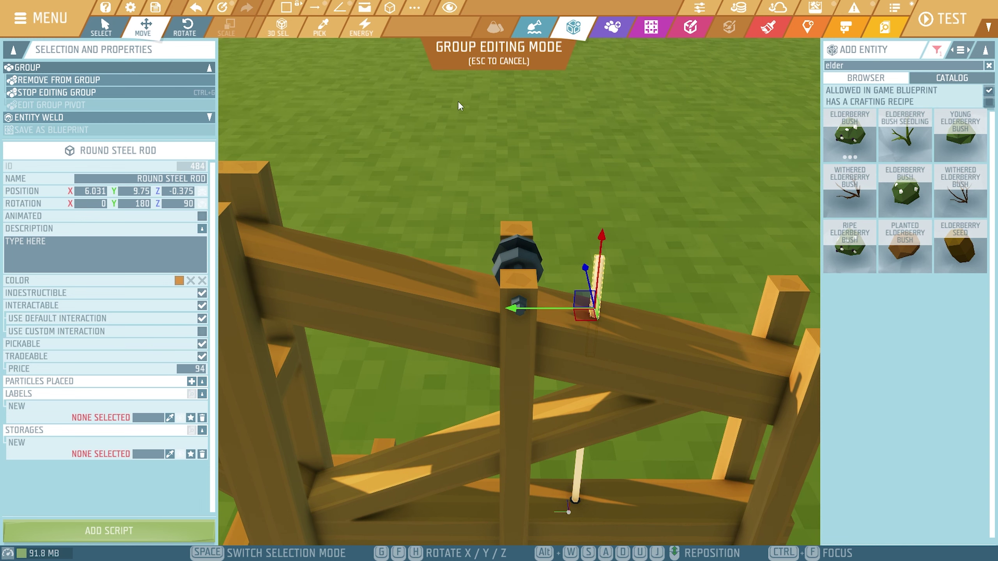
left_click(390, 8)
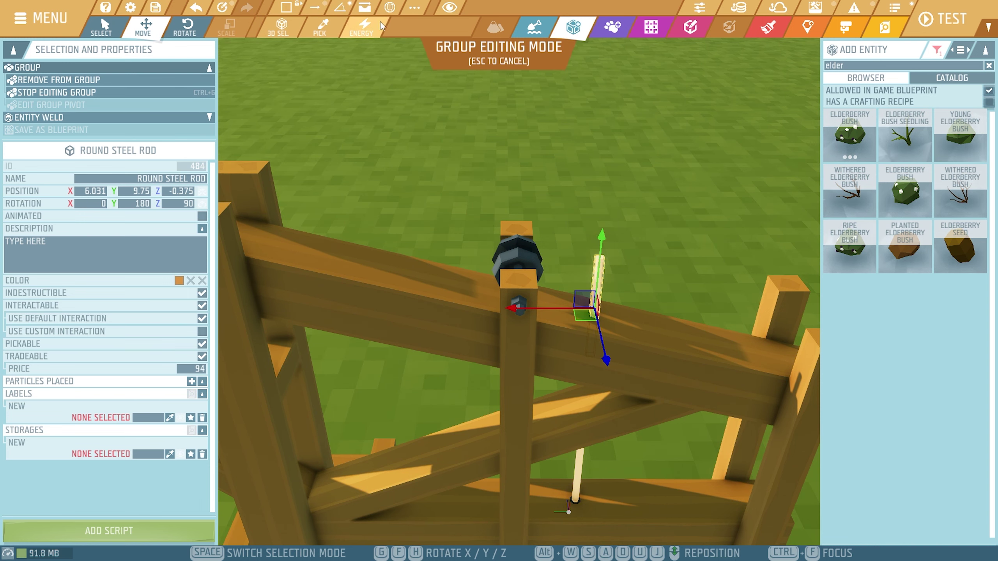
left_click(417, 9)
left_click(517, 270)
left_click(522, 299)
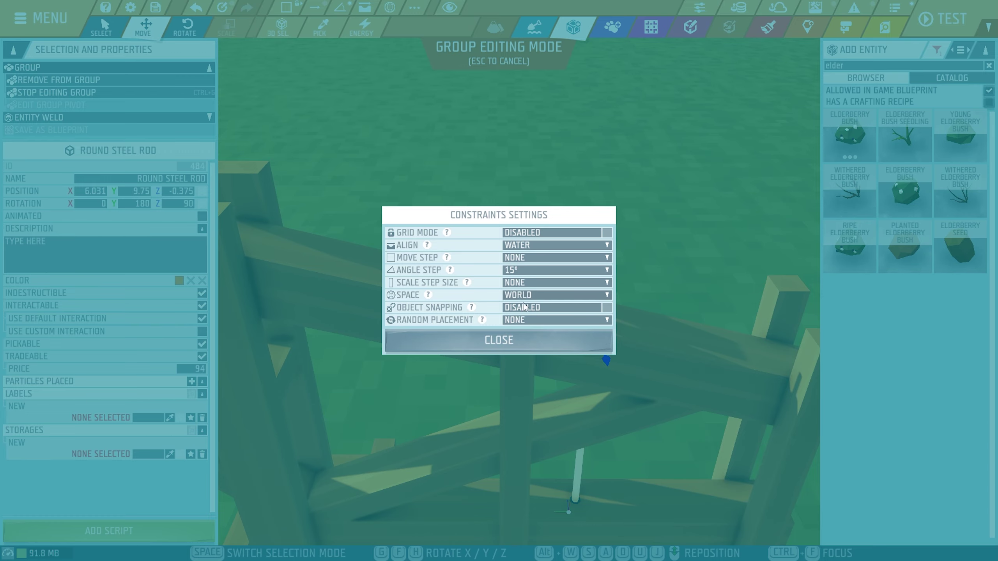
left_click(546, 336)
- Rotate the copied rod to Z 165 and move it onto the top of the pulley at X 7.416, Y 10.619
key("space")
left_click_drag(664, 273, 560, 226)
key("space")
left_click_drag(603, 259, 603, 211)
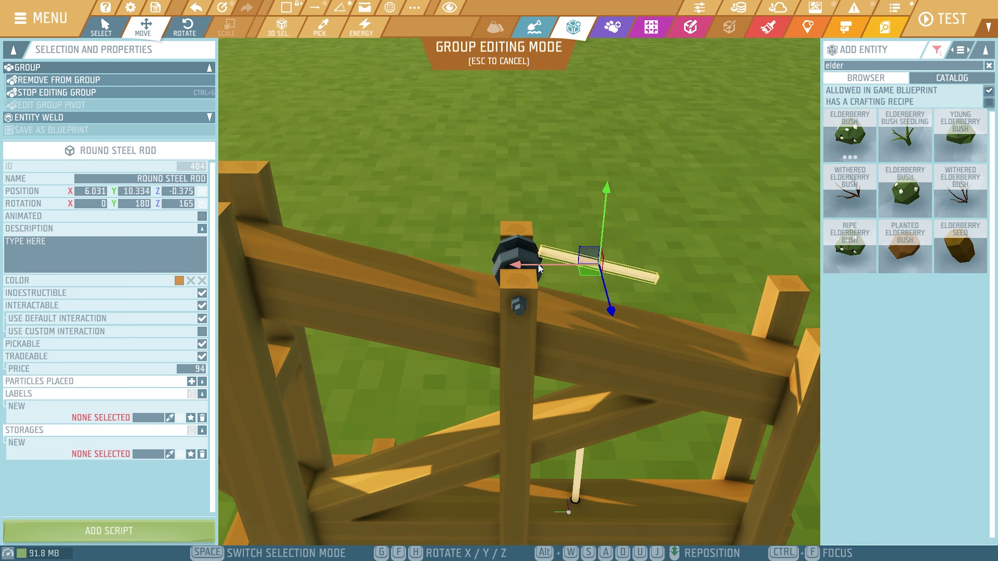
left_click_drag(538, 264, 416, 248)
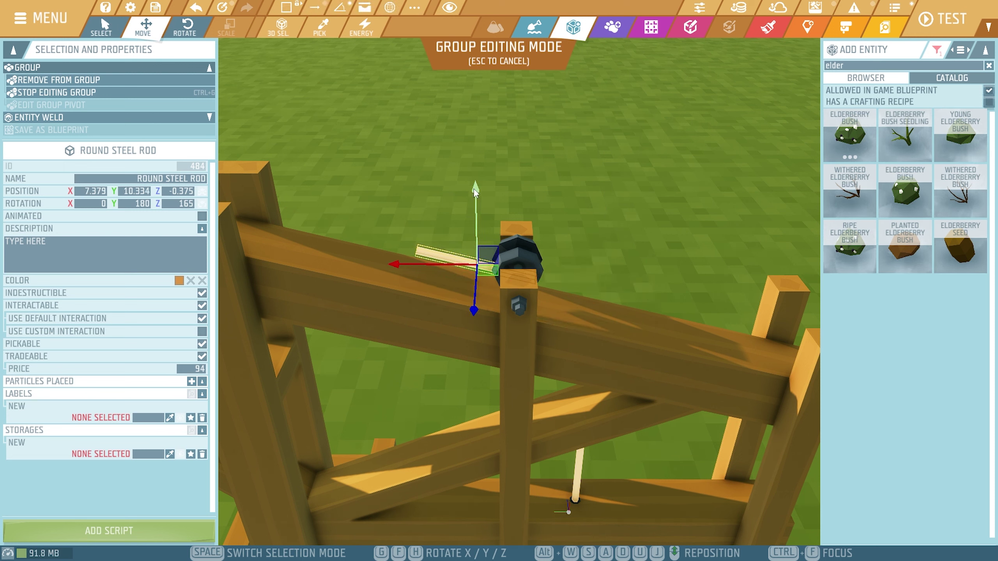
left_click_drag(474, 189, 483, 156)
right_click_drag(575, 232, 519, 232)
key("w")
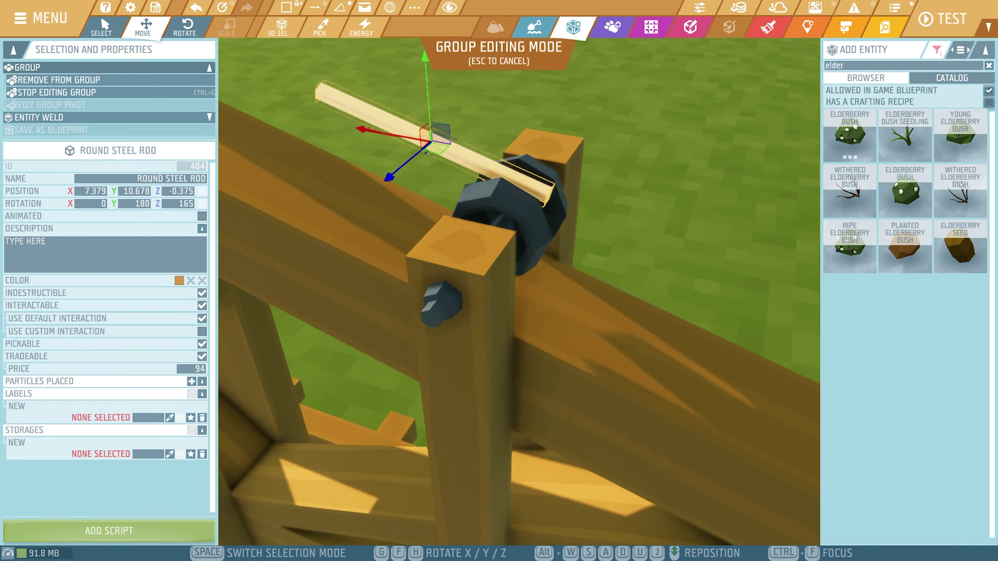
left_click_drag(448, 136, 441, 146)
- Examine how the rod sits between the two casting molds and how it lines up with the vertical rope below
right_click_drag(441, 146, 346, 142)
key("w")
key("s")
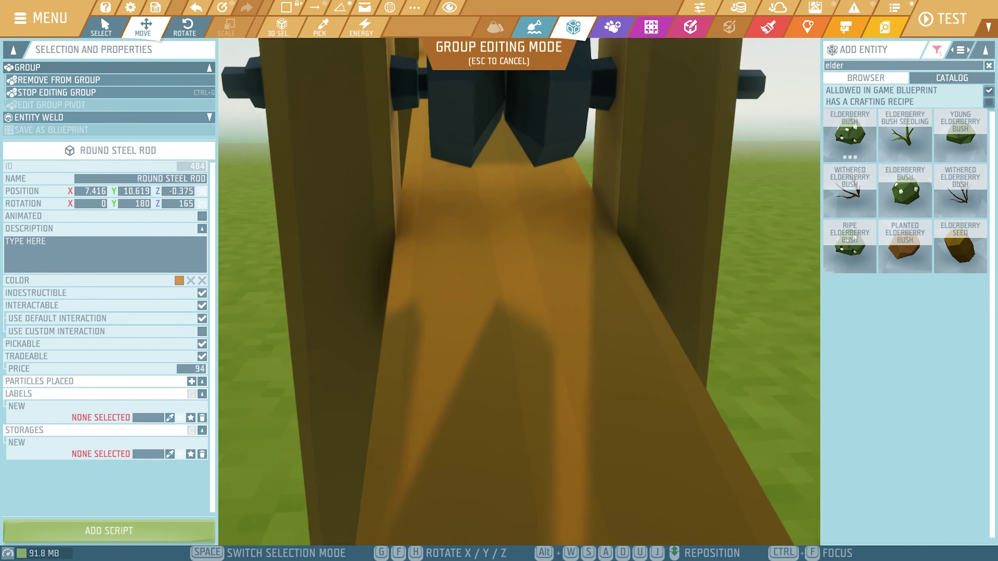
key("w")
right_click_drag(459, 315, 459, 223)
key("d")
key("a")
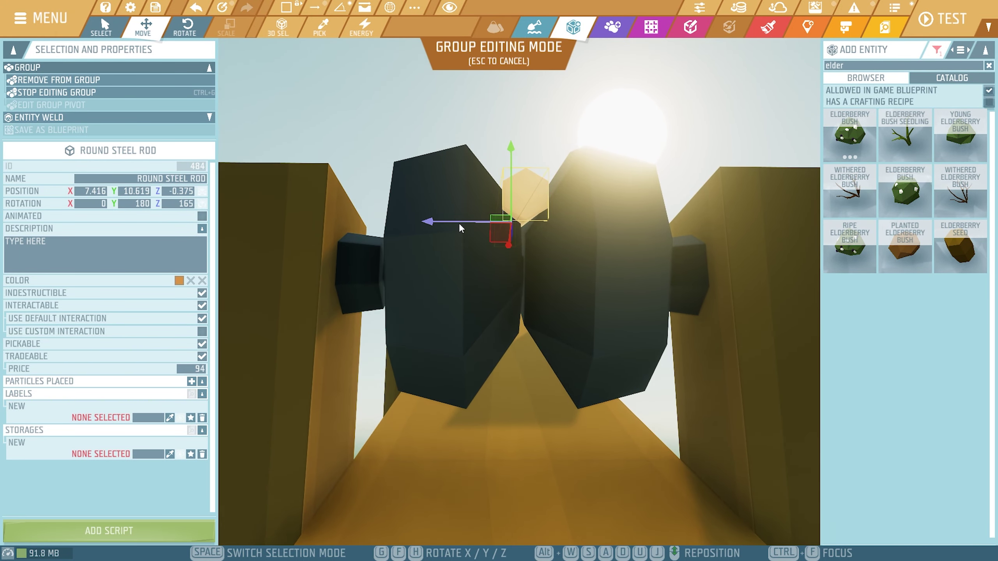
key("x")
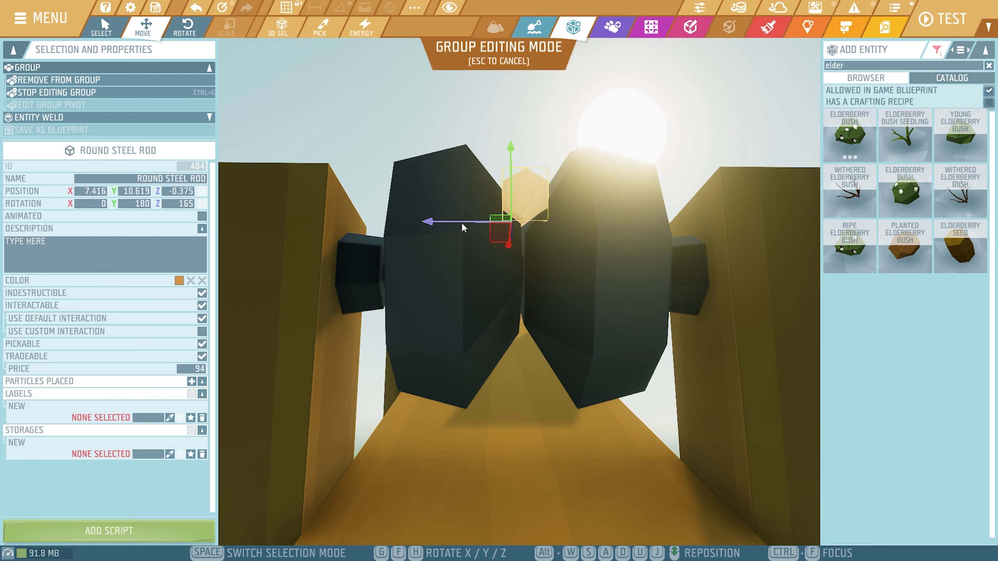
key("s")
right_click_drag(463, 225, 637, 334)
key("w")
key("w")
key("s")
key("a")
key("s")
right_click_drag(433, 276, 481, 283)
key("a")
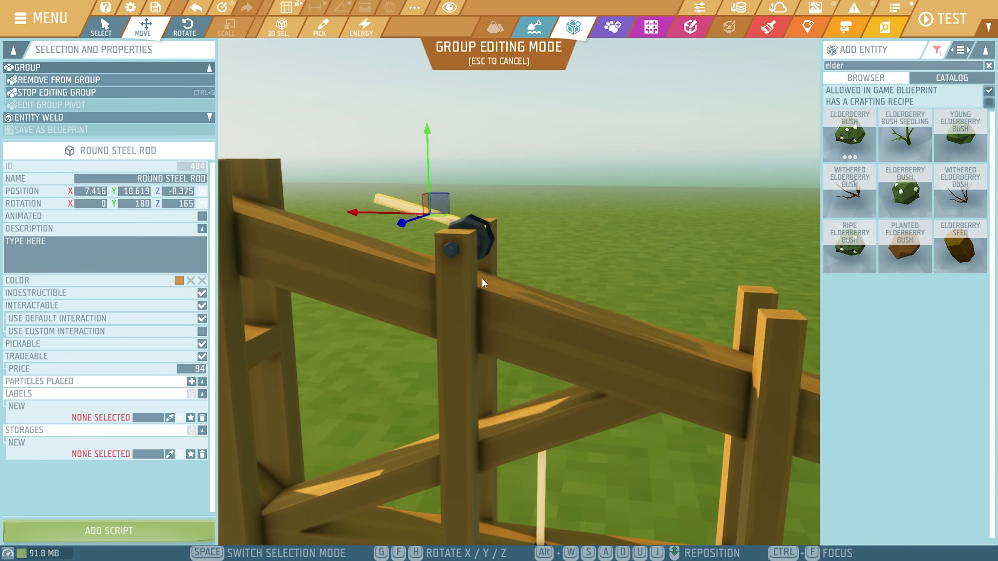
key("d")
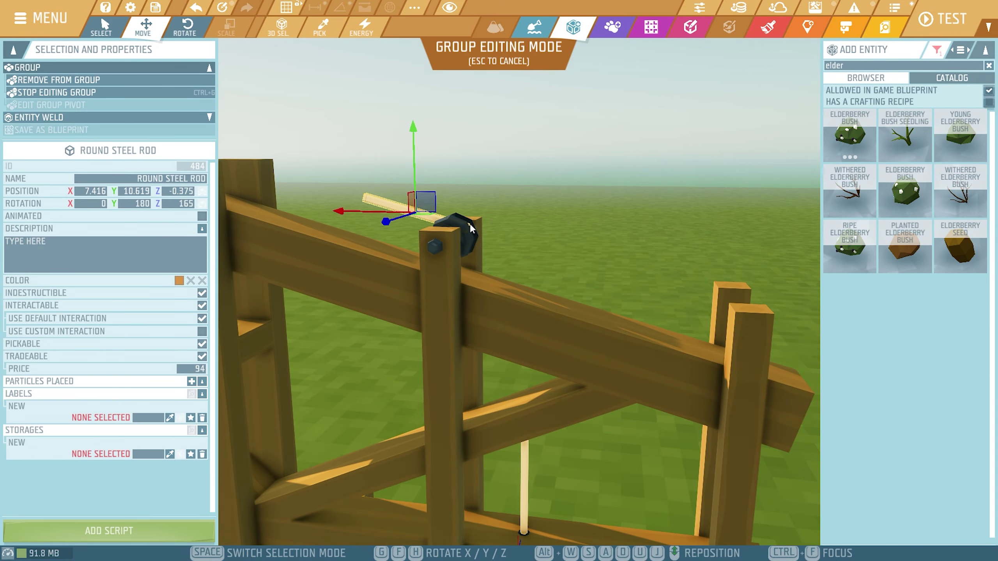
- Duplicate the rod, slide the copy along its own axis to X 6.088, Y 10.263, and rotate it to Z 120
key("w")
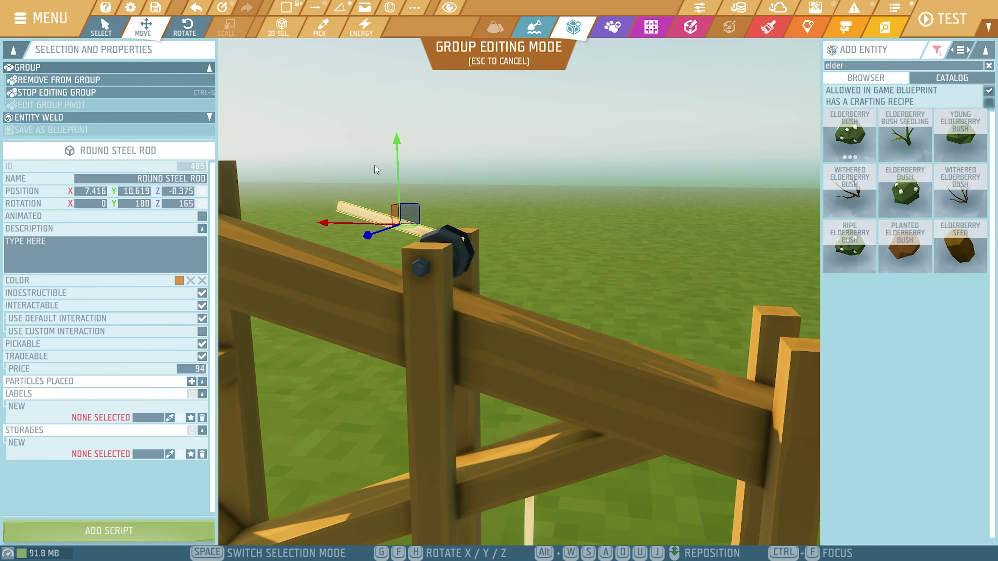
left_click(388, 7)
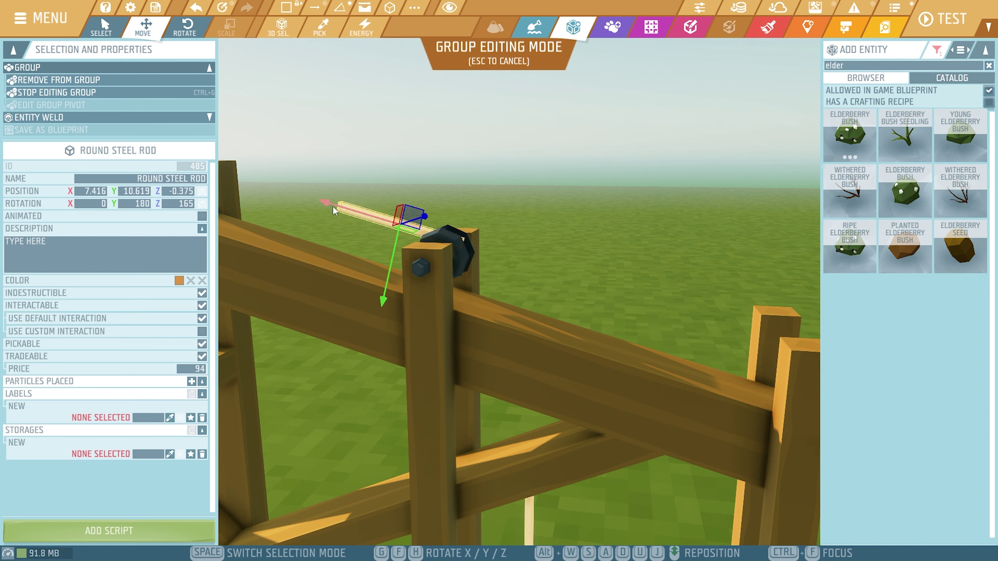
left_click_drag(333, 206, 443, 278)
key("e")
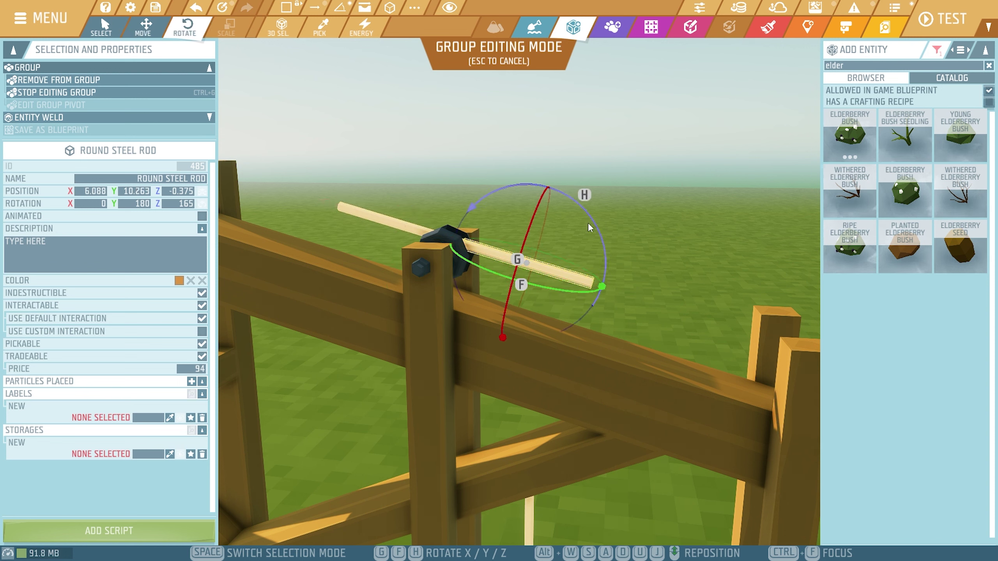
left_click_drag(589, 228, 580, 279)
- Move the steep rod against the pulley and extend it with another copy through the sloping beam towards the vertical rope
key("w")
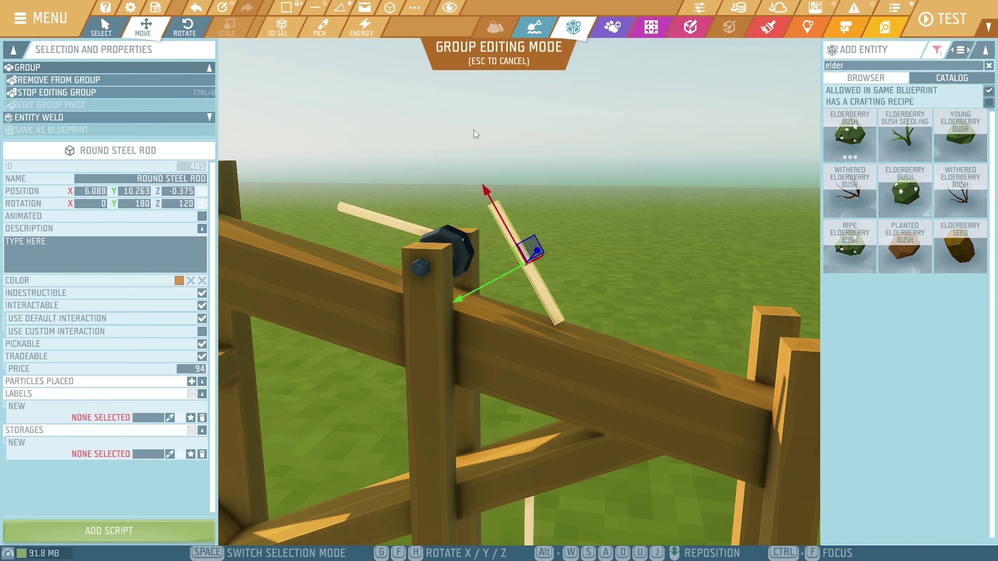
left_click_drag(493, 248, 485, 278)
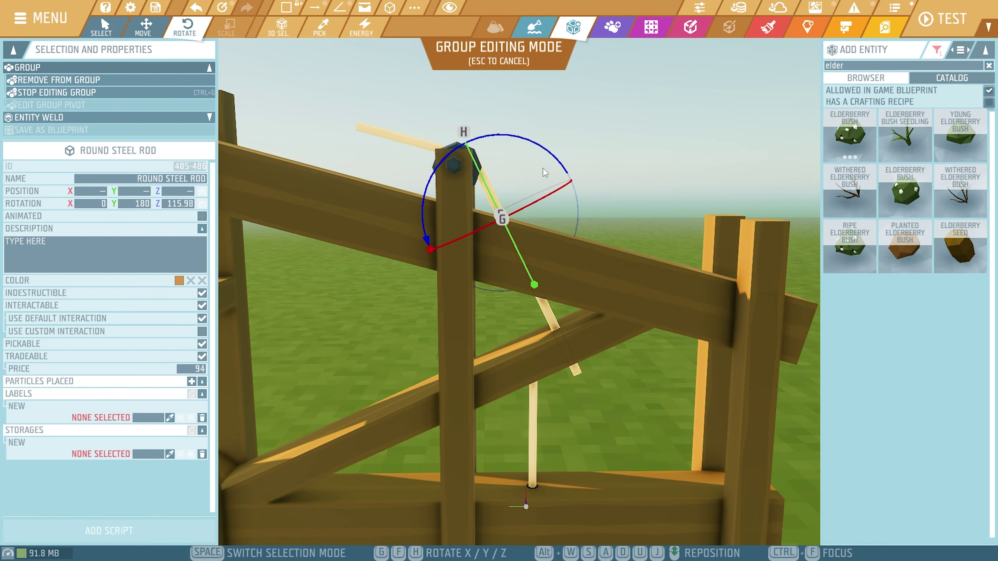
left_click_drag(549, 153, 555, 167)
key("w")
left_click_drag(426, 243, 424, 241)
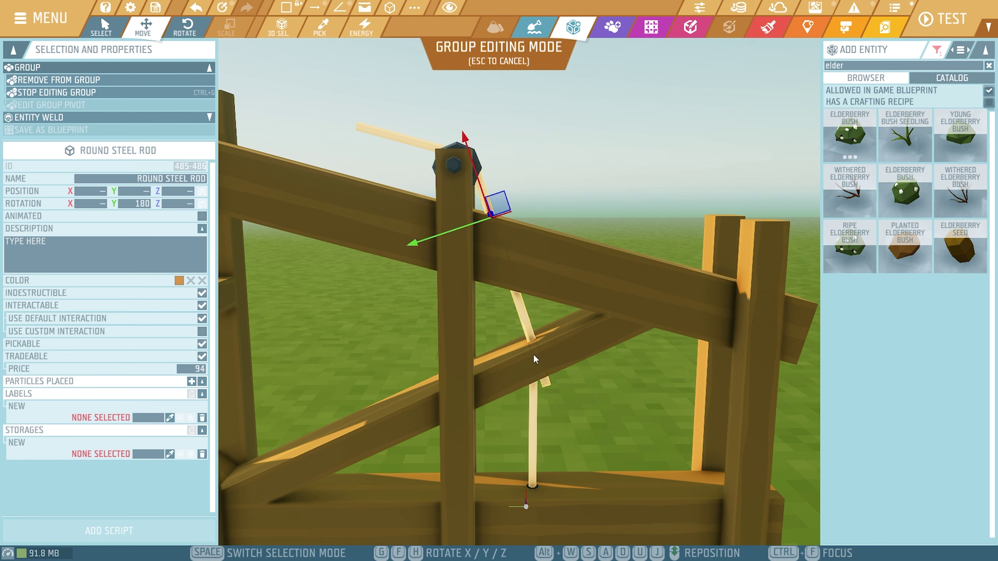
- Adjust the tilt of the two steep rods between the pulley and the vertical rope
key("space")
left_click_drag(546, 162, 546, 164)
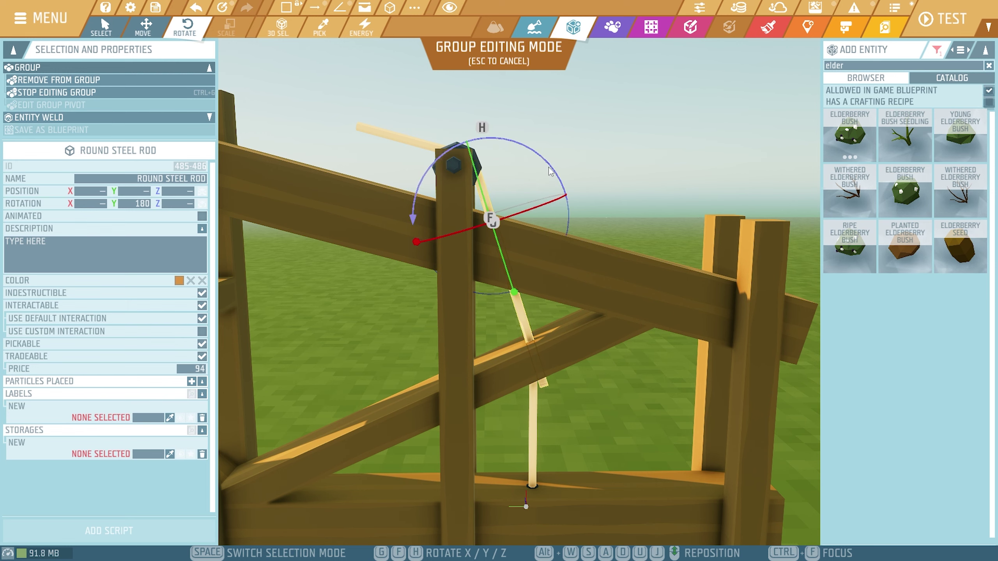
right_click_drag(546, 165, 510, 118)
right_click_drag(490, 218, 559, 181)
key("q")
key("space")
- Shift the two steep rods closer to the casting molds so the upper one meets the rope over the pulley
left_click_drag(499, 284, 496, 272)
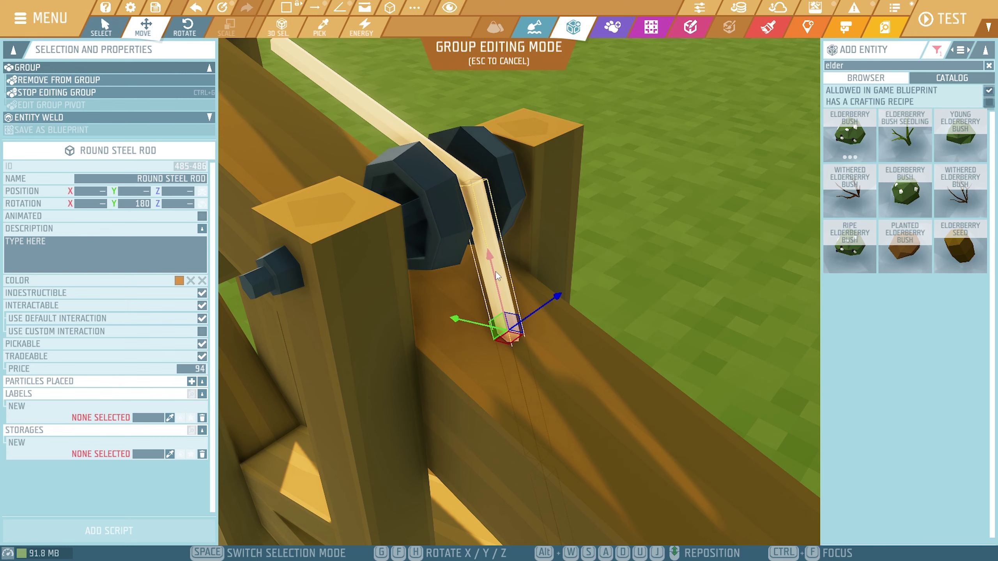
right_click_drag(495, 269, 511, 299)
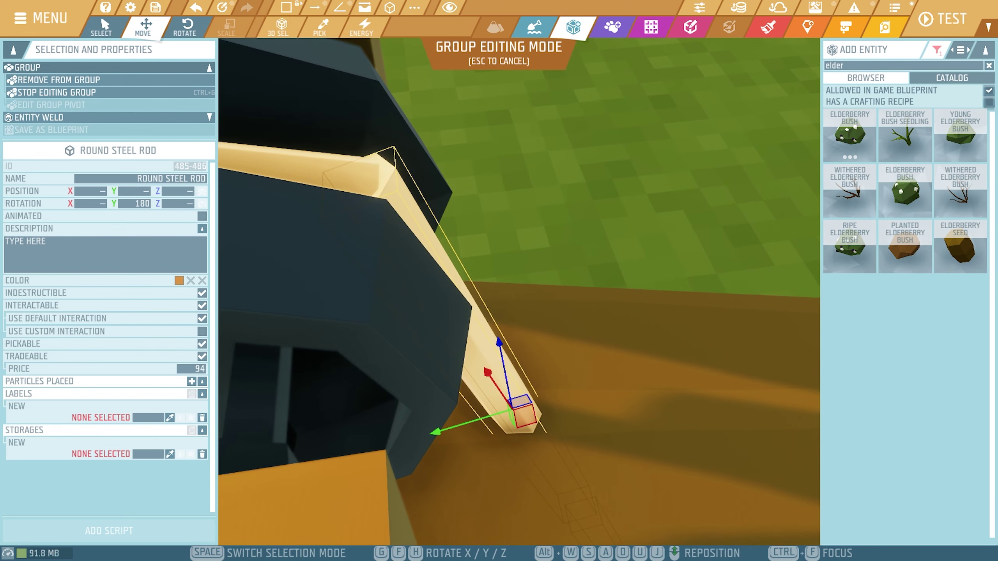
left_click_drag(454, 427, 447, 429)
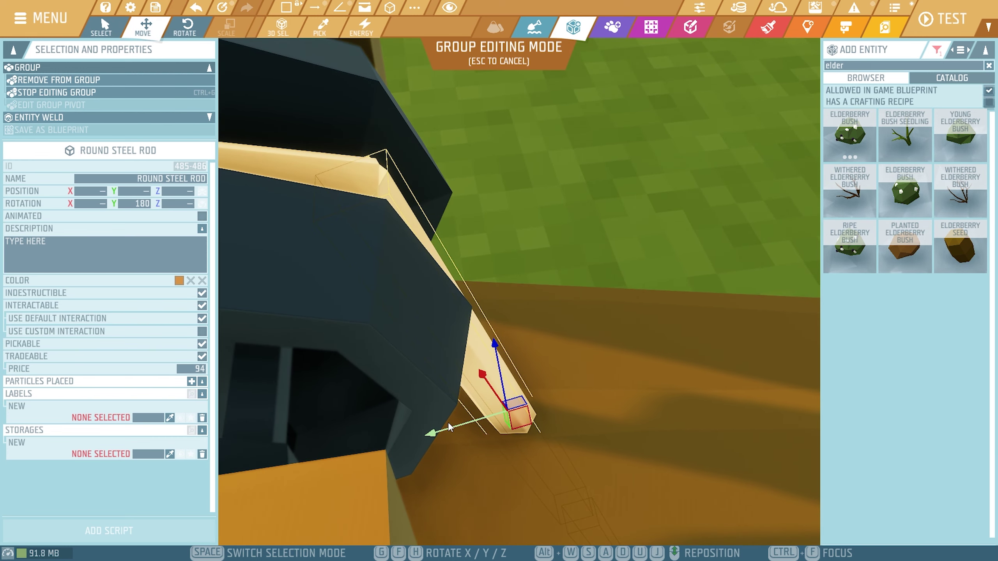
right_click_drag(452, 423, 499, 274)
left_click(499, 274)
left_click(510, 271)
right_click_drag(491, 216, 452, 411)
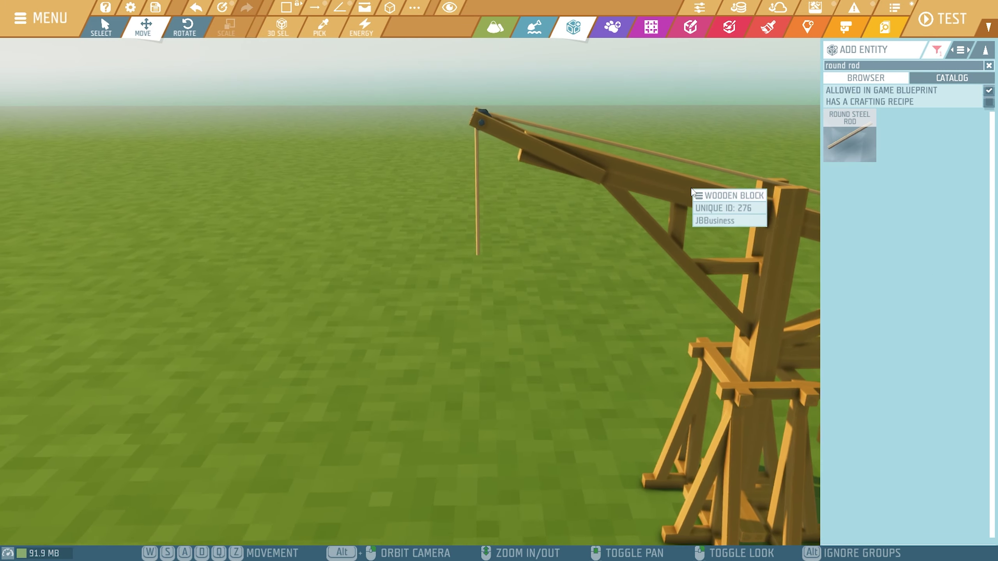
- Examine the whole crane and the rope's run from the treadwheel axle over the pulleys to the boom tip
key("s")
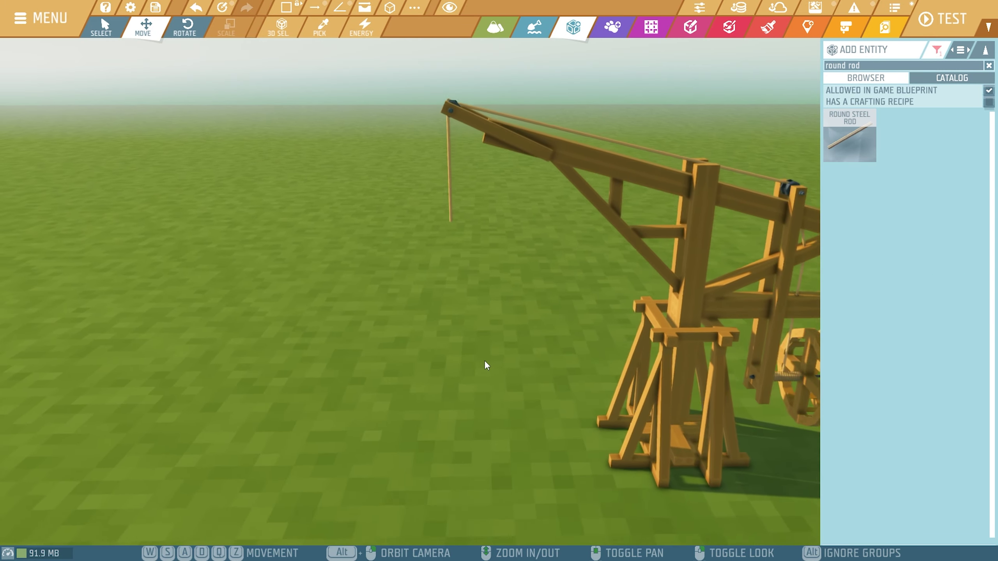
right_click_drag(484, 360, 625, 361)
key("a")
right_click_drag(499, 281, 416, 281)
key("d")
key("d")
key("w")
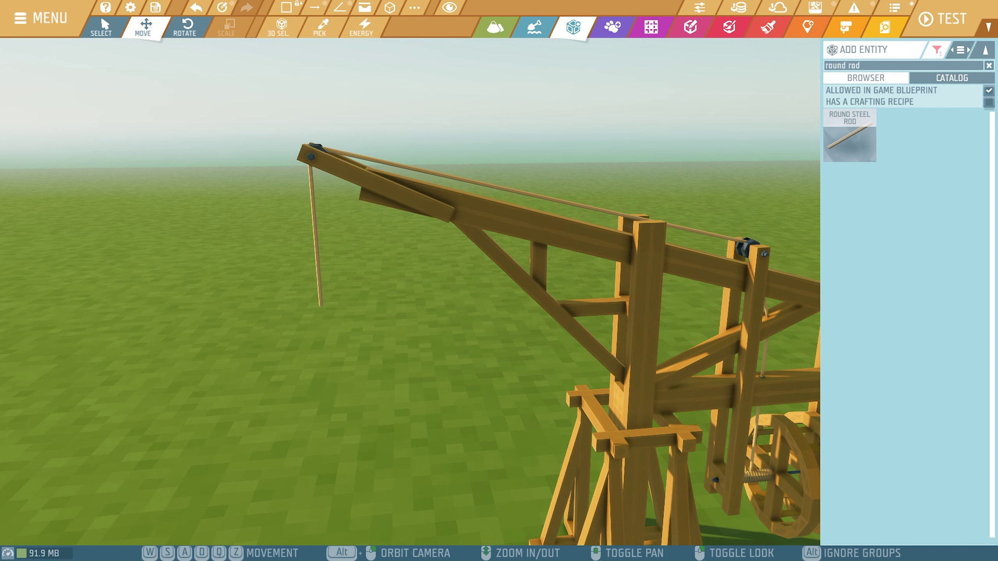
right_click_drag(416, 281, 365, 416)
key("a")
key("w")
key("a")
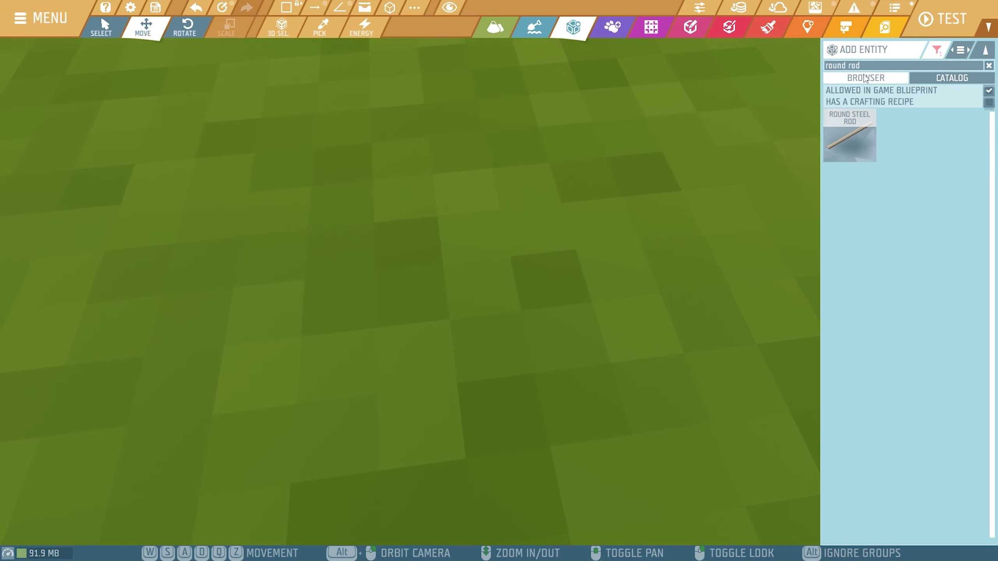
- Clear the entity search and choose a long planked Wooden Block from the wooden blocks category
key("BackSpace")
left_click(953, 246)
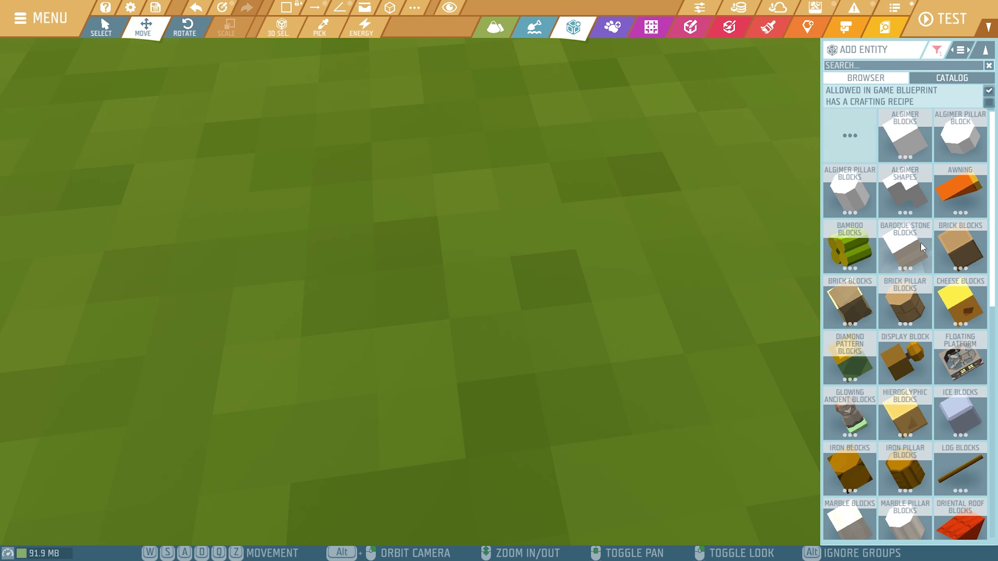
scroll(917, 252, "down", 7)
scroll(906, 399, "down", 3)
left_click(962, 407)
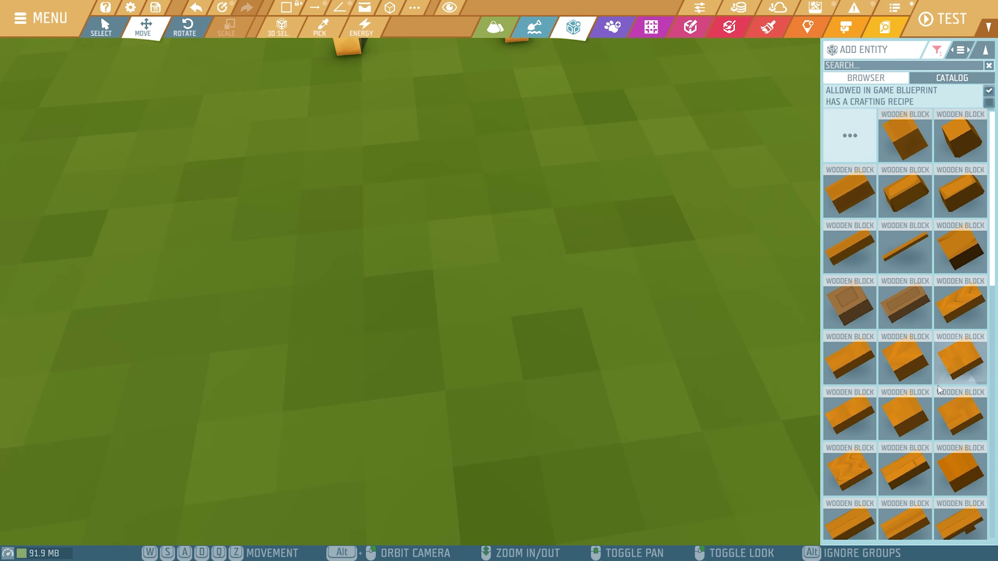
scroll(898, 464, "down", 1)
scroll(897, 460, "down", 2)
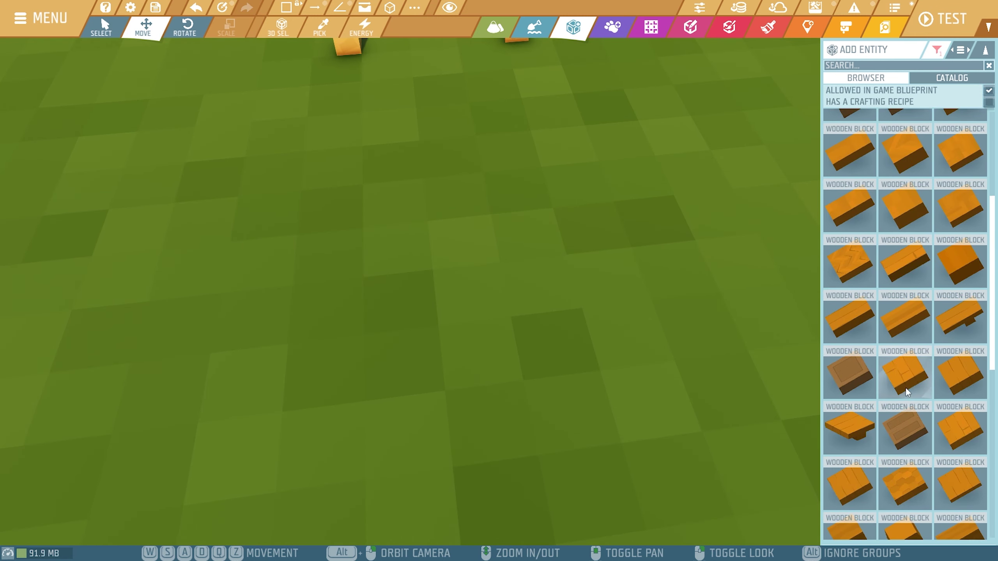
left_click(843, 339)
- Rotate the wooden block to lie flat and build a square platform from it on the grass beside the crane
key("h")
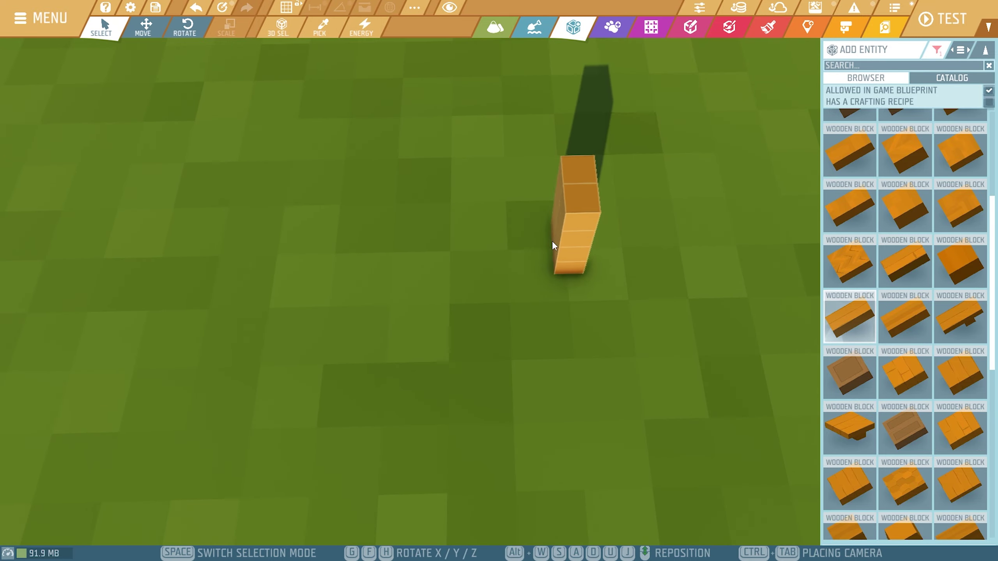
key("h")
key("g")
key("f")
key("h")
key("h")
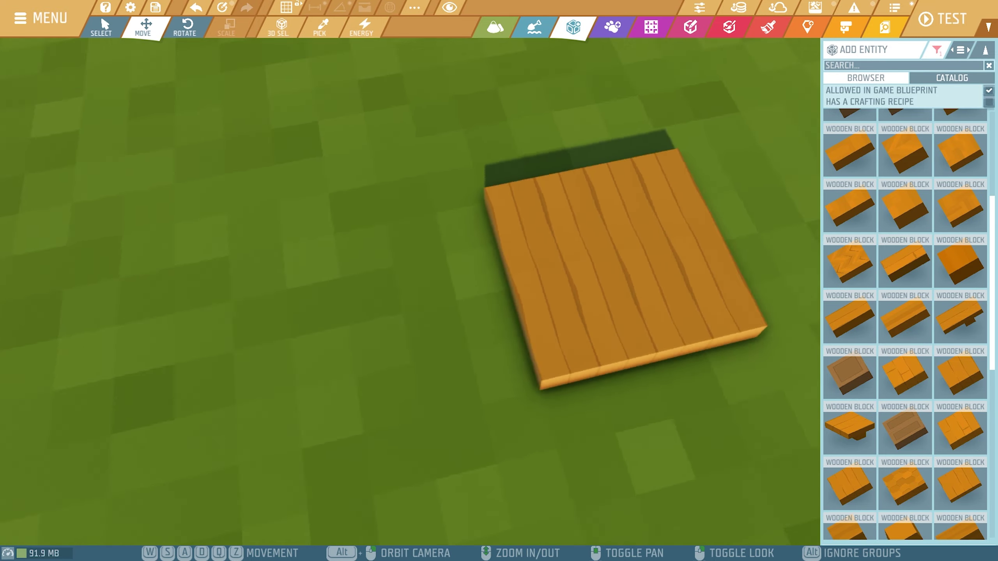
key("a")
key("w")
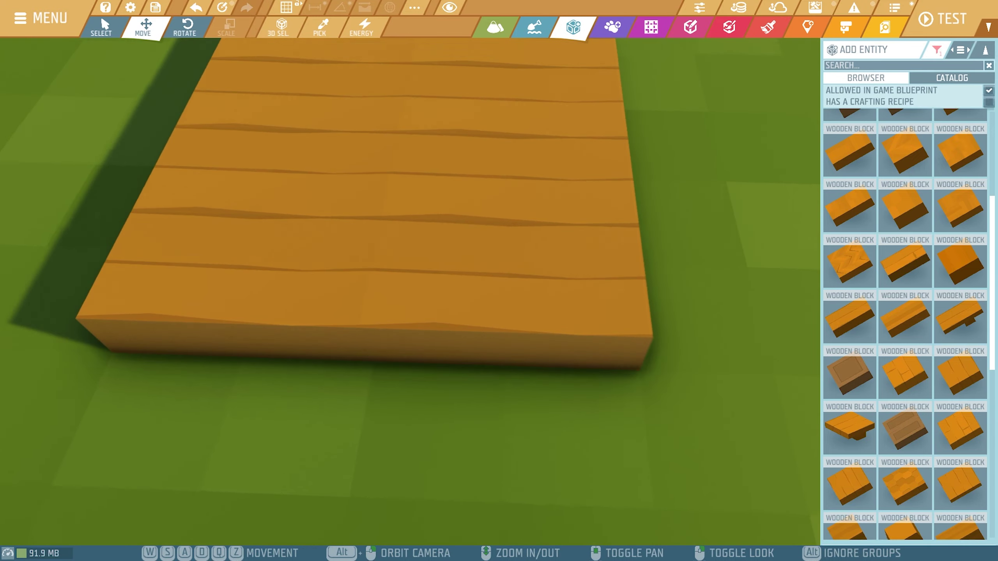
key("s")
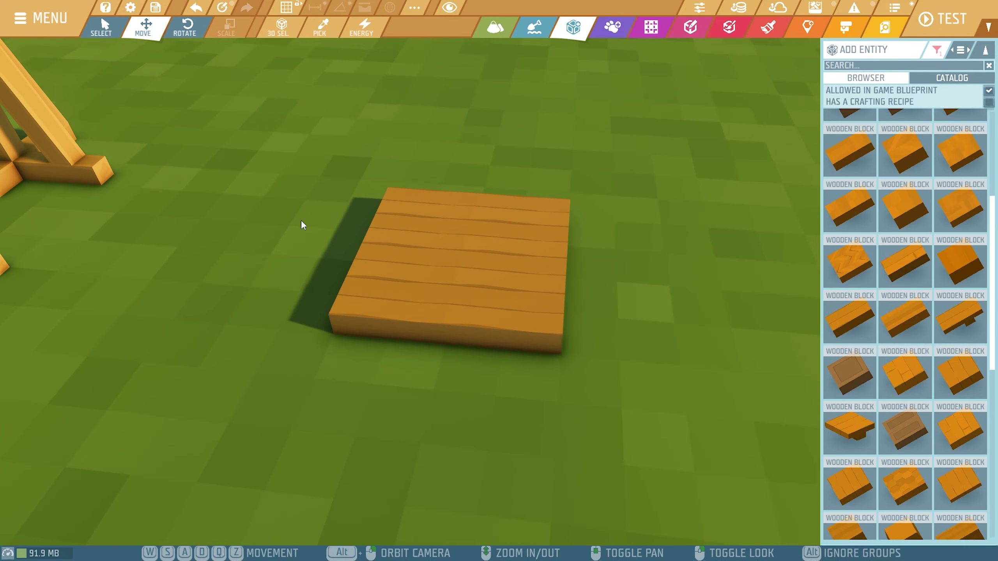
- Search the entities for "round" and place a Round Steel Rod upright on the ground beside the platform
left_click(857, 66)
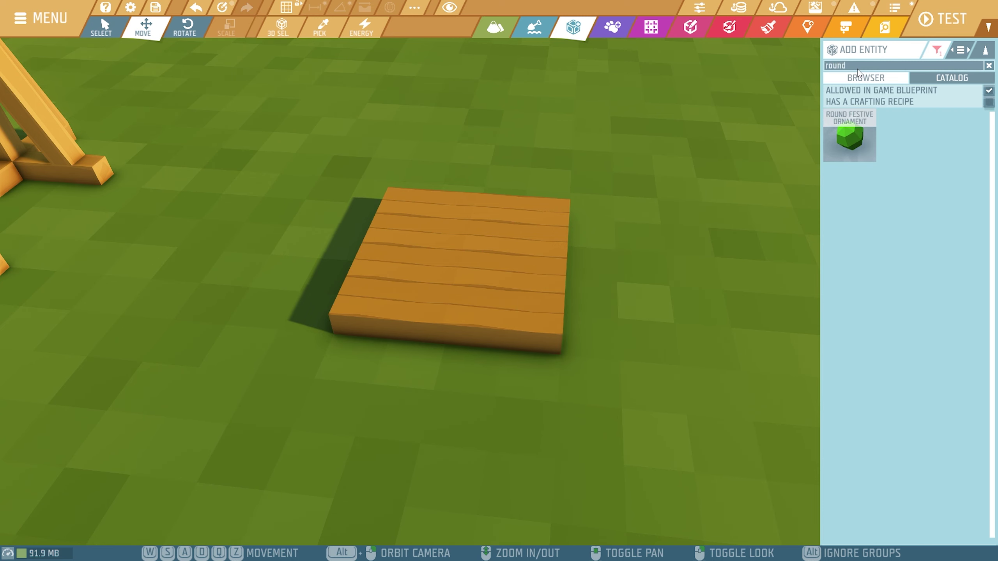
key("BackSpace")
key("BackSpace")
key("BackSpace")
key("BackSpace")
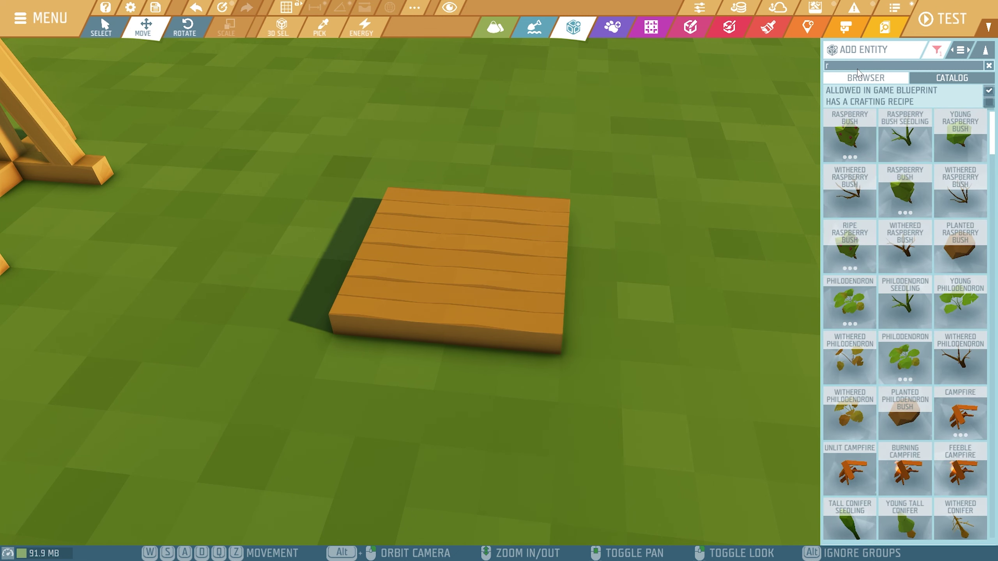
left_click(899, 139)
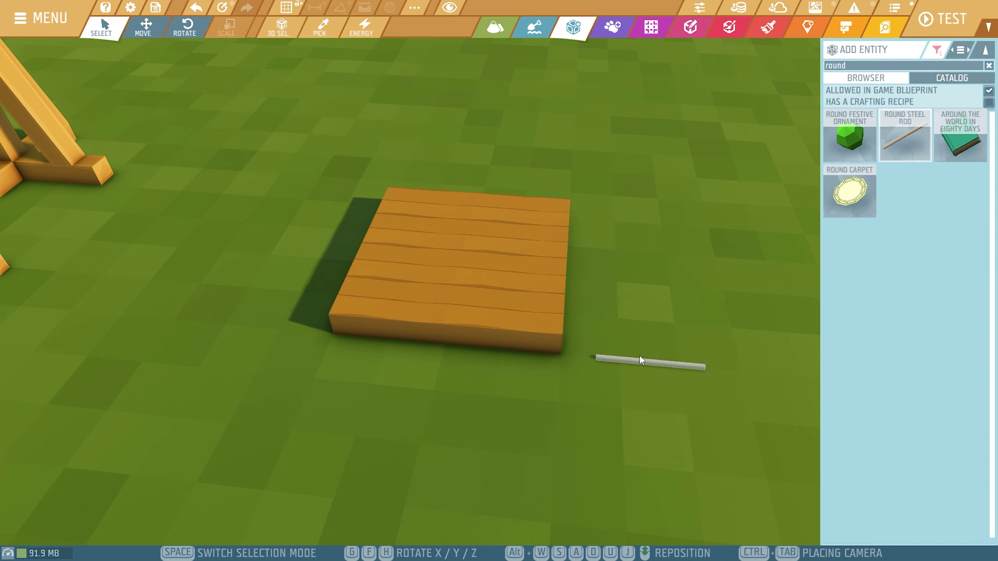
key("f")
left_click(639, 355)
left_click(639, 355)
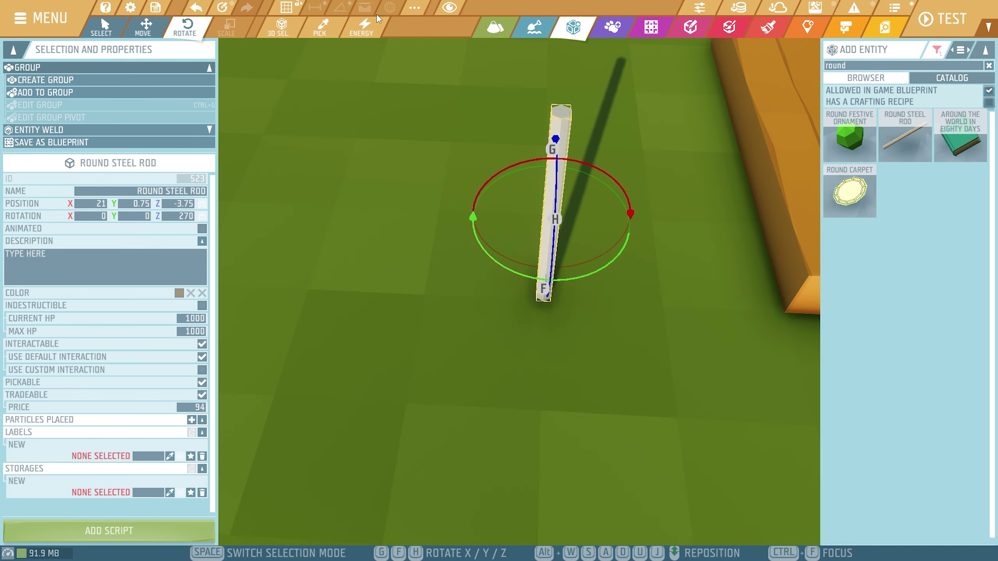
- Turn grid mode off, set the angle step to 5°, and rotate the upright rod to X 20
left_click(286, 7)
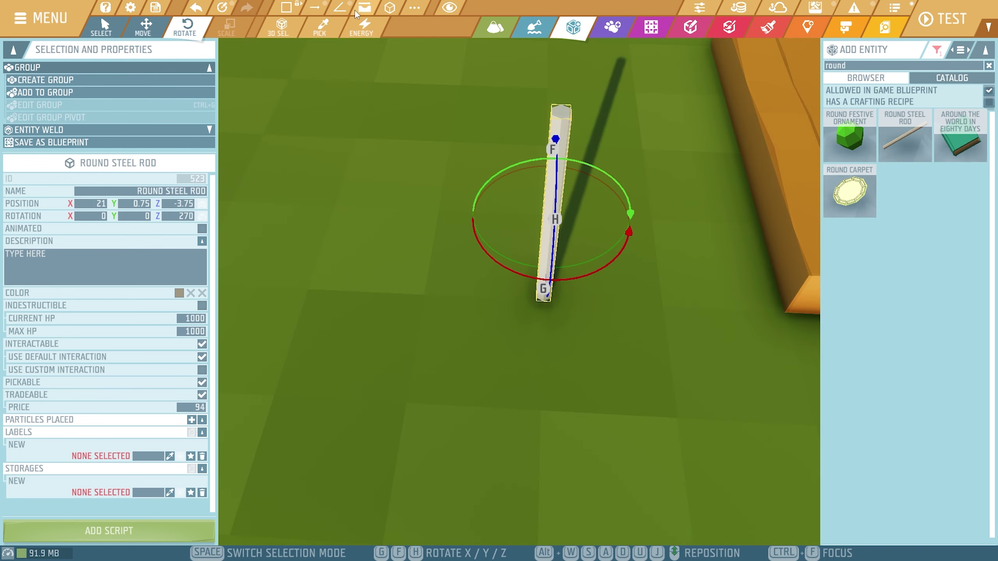
left_click(414, 8)
left_click(520, 273)
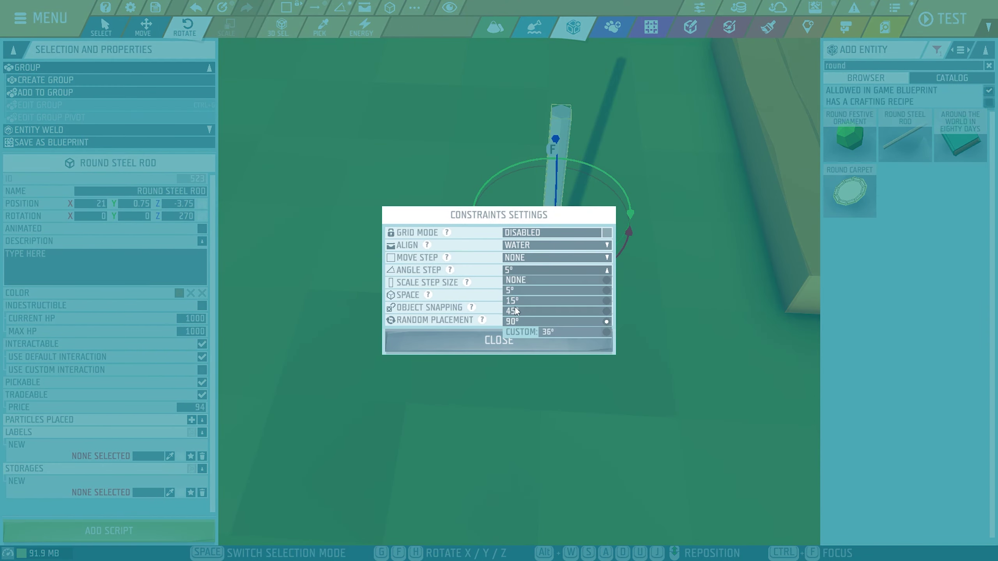
left_click(519, 290)
left_click(545, 346)
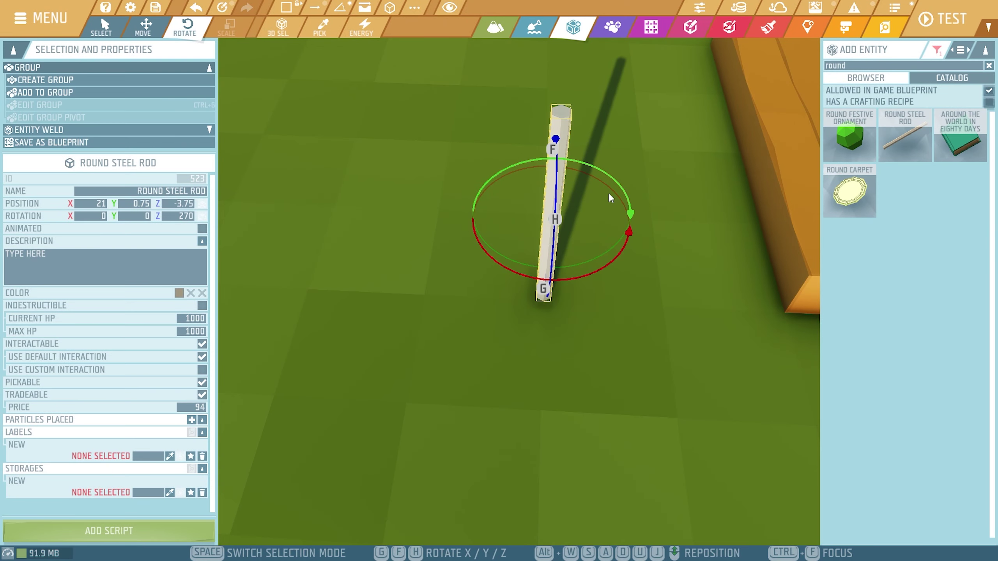
left_click_drag(583, 181, 602, 196)
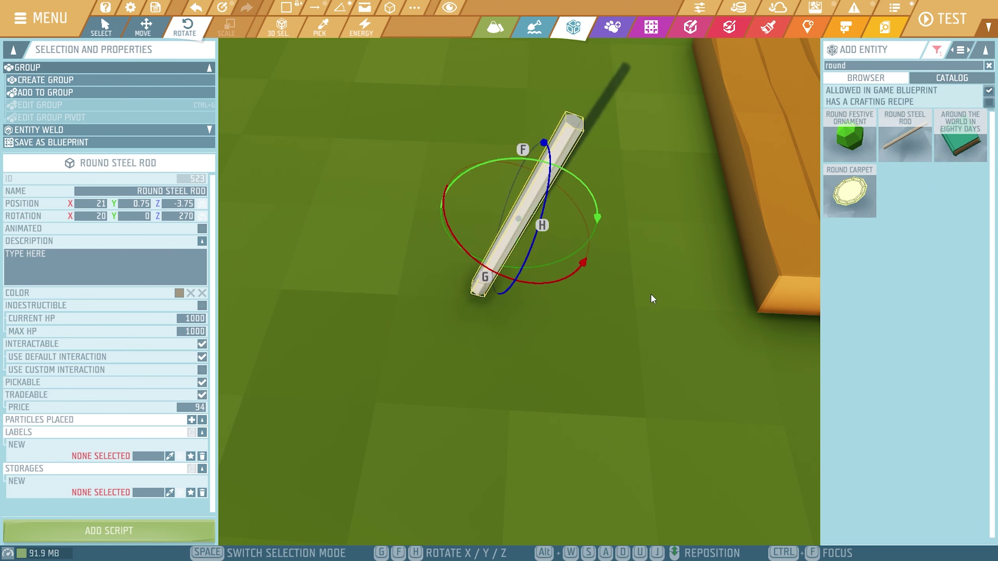
- Move the tilted rod onto the corner of the wooden platform
key("w")
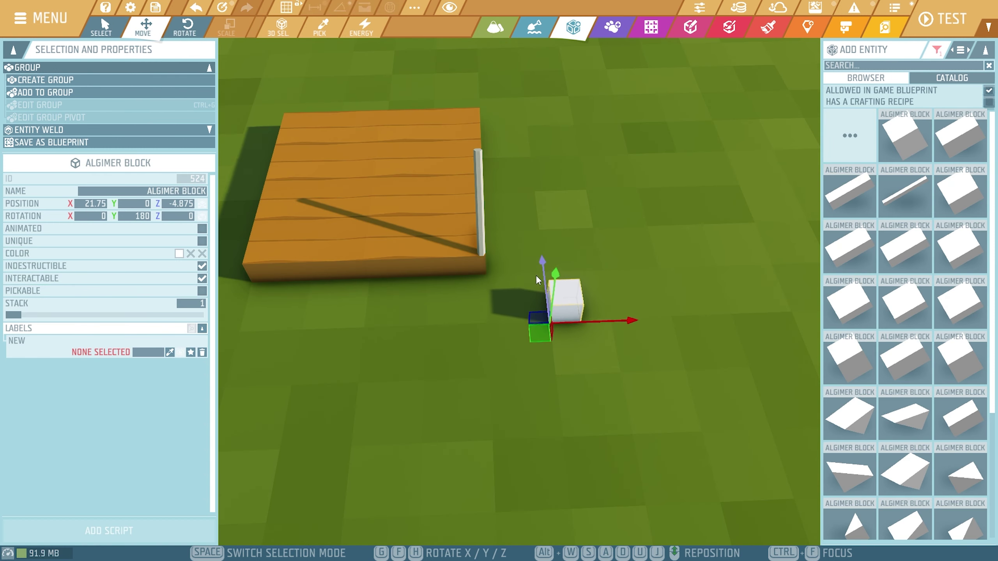
left_click_drag(536, 274, 560, 281)
left_click_drag(598, 320, 591, 320)
left_click(667, 305)
right_click_drag(667, 305, 663, 278)
key("w")
key("s")
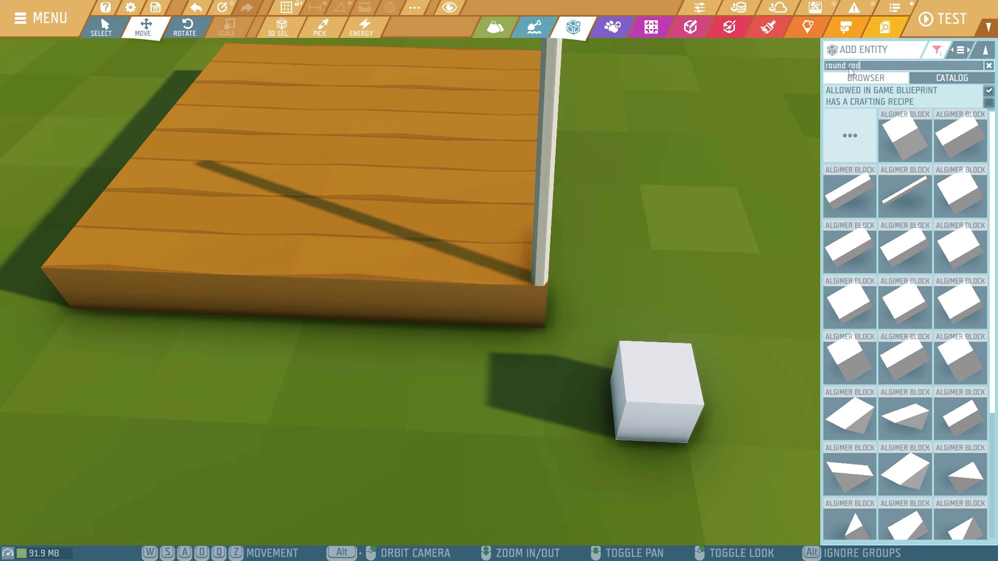
- Search the entities for "round" again and pick the Round Steel Rod for placement
key("Return")
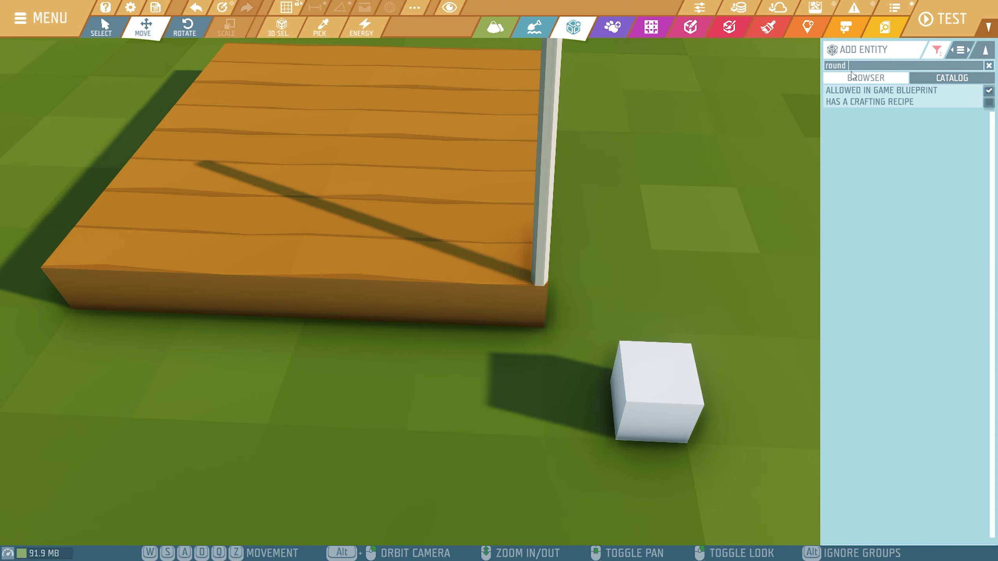
key("BackSpace")
key("BackSpace")
key("BackSpace")
key("BackSpace")
key("BackSpace")
key("BackSpace")
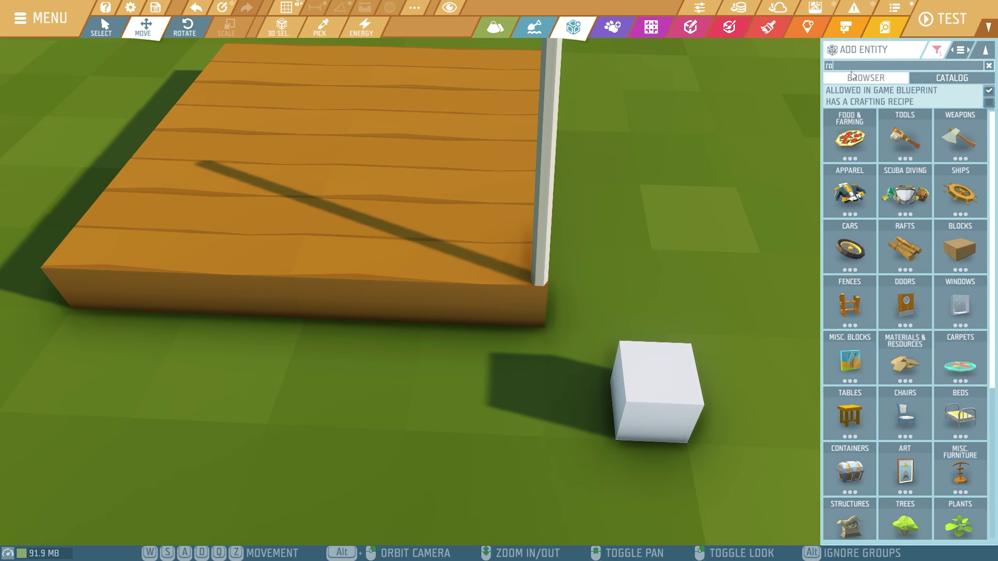
type("round")
key("Return")
left_click(884, 136)
key("w")
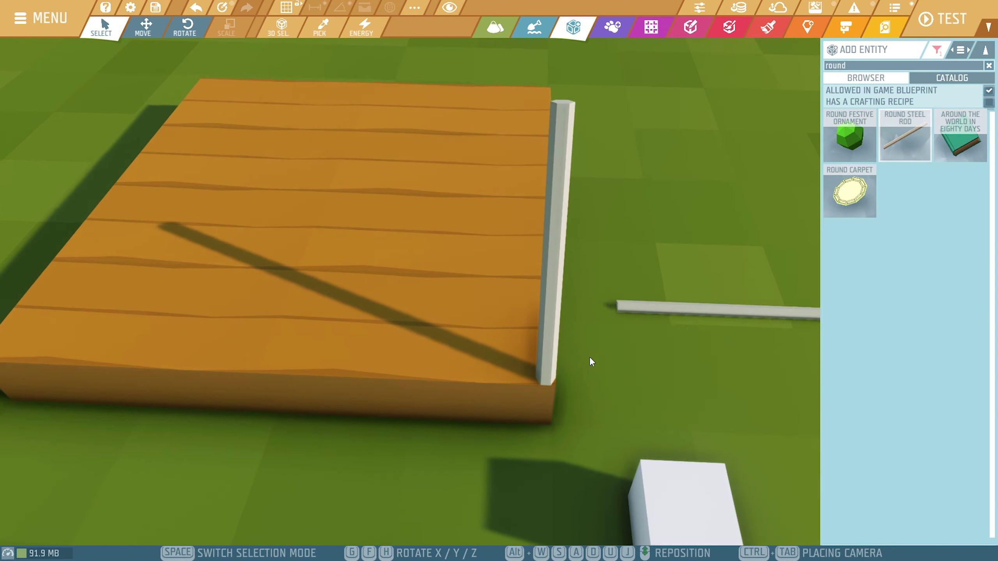
- Place the second rod upright on the ground and slide it against the platform's corner, beside the tilted rod
key("h")
left_click(632, 405)
left_click_drag(647, 433, 592, 430)
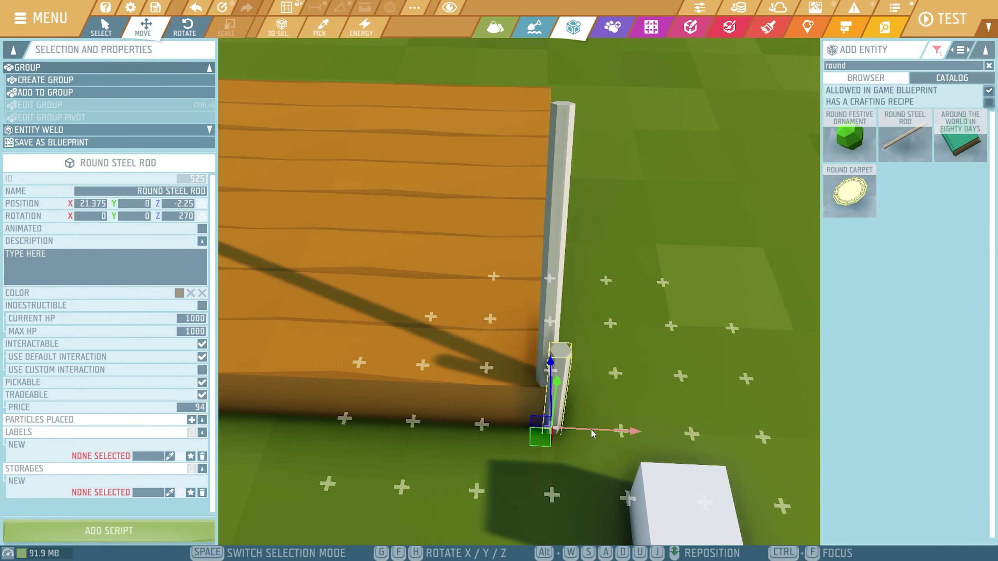
key("d")
right_click_drag(591, 430, 354, 441)
right_click_drag(499, 334, 467, 332)
key("s")
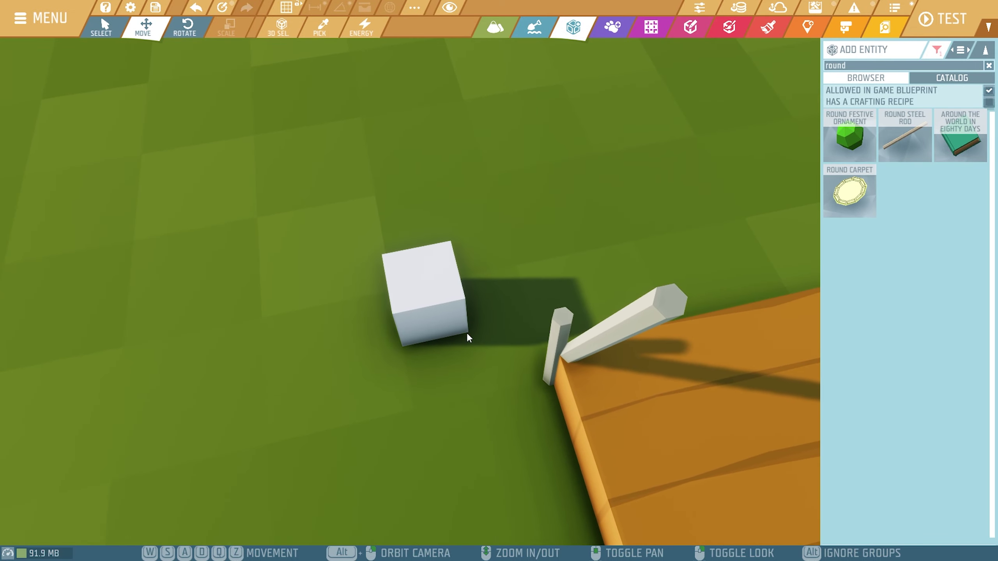
- Align the tilted rod with the upright rod at X 21, Y 0.998, Z -1.975
left_click(591, 338)
left_click_drag(549, 350, 530, 355)
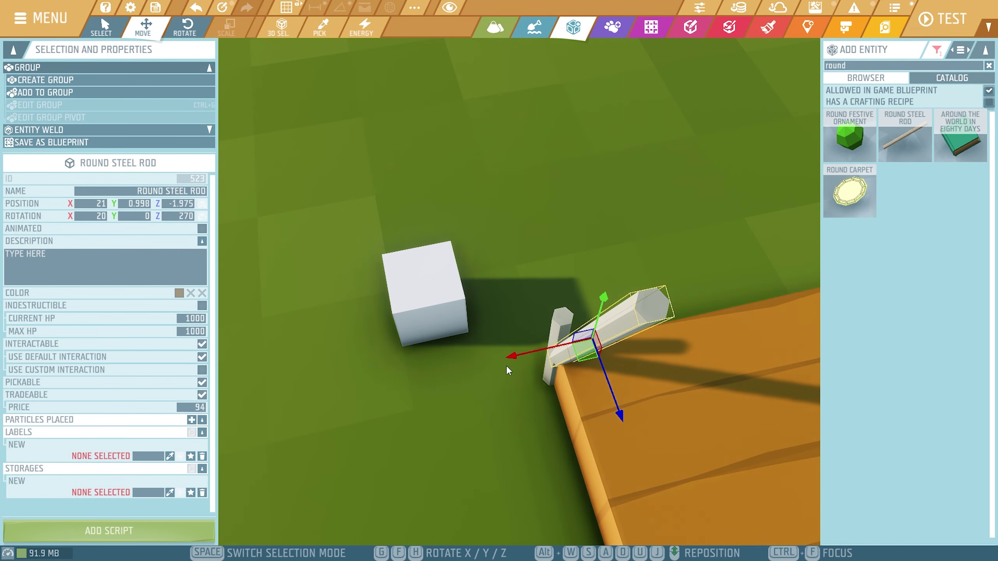
key("a")
right_click_drag(506, 365, 766, 377)
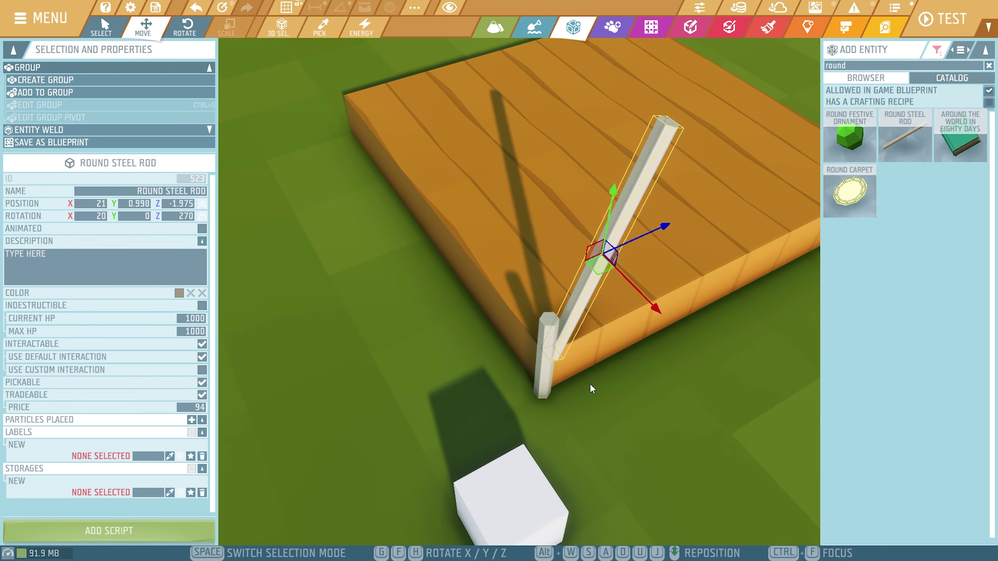
- Rotate both steel rods together to Y 315, with grid mode disabled and the angle step set to 45°
left_click(544, 377, "shift")
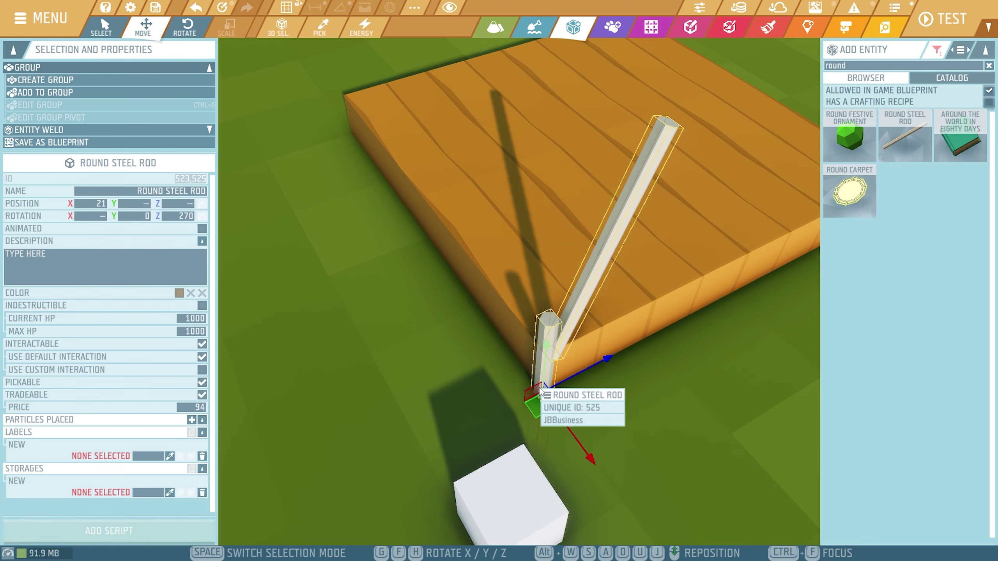
left_click(415, 9)
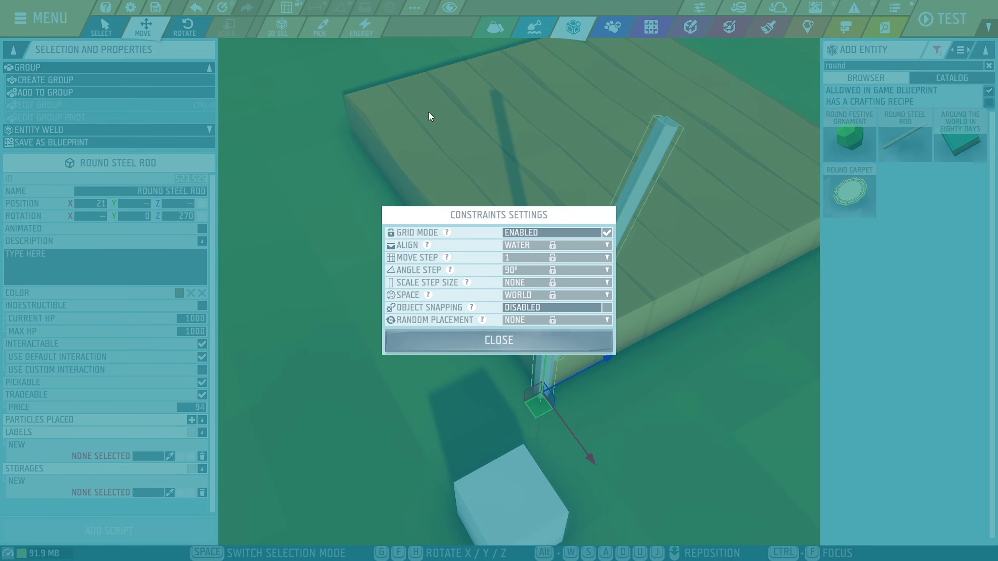
left_click(376, 38)
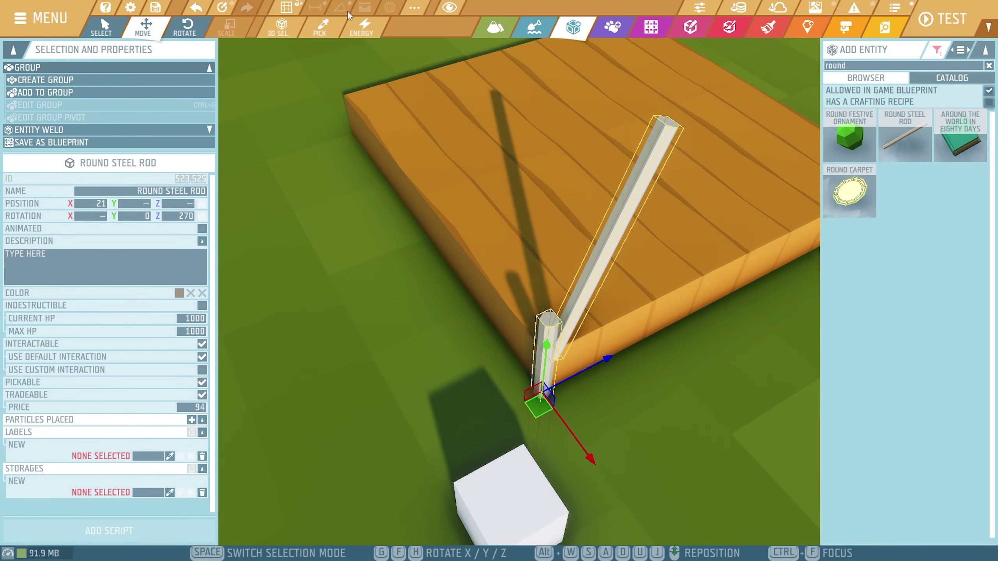
left_click(390, 9)
left_click(532, 270)
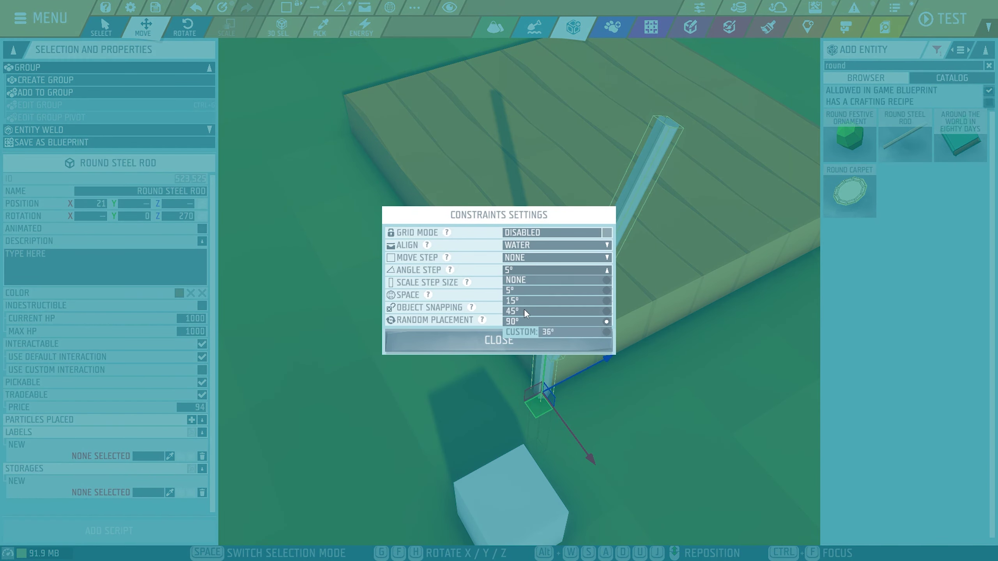
left_click(525, 312)
left_click(532, 340)
key("3")
left_click_drag(559, 465, 615, 431)
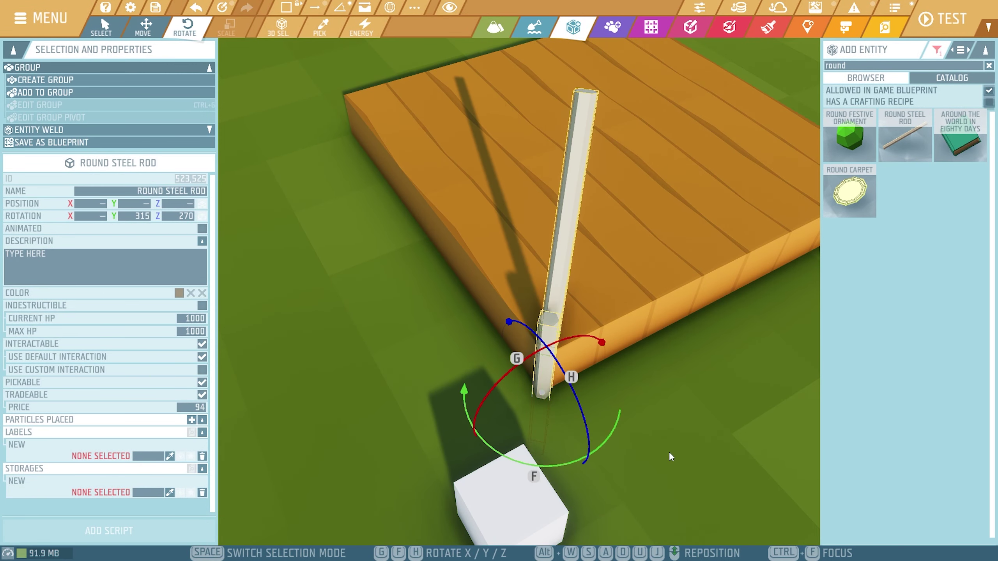
left_click(669, 452)
- Delete the two white Algimer blocks beside the platform's corners
key("s")
right_click_drag(669, 452, 664, 417)
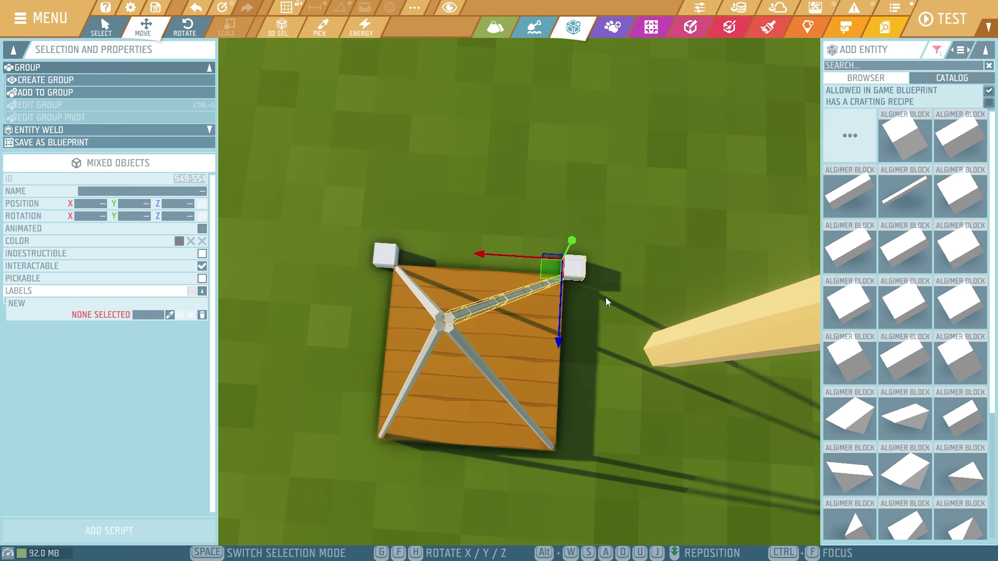
left_click(606, 298)
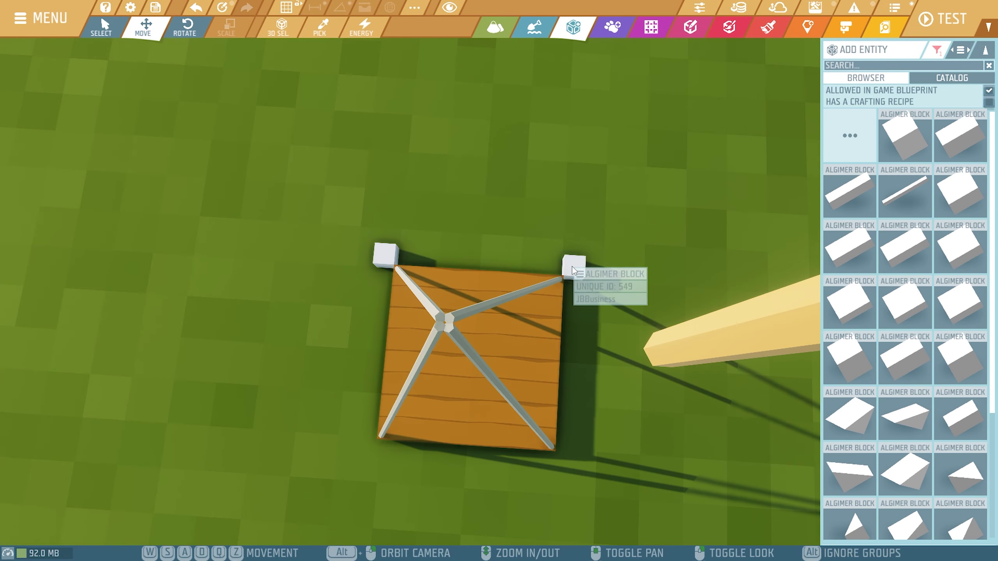
left_click(574, 270)
key("Delete")
left_click(380, 251)
key("Delete")
- Open the group containing the load platform and its steel-rod ropes for editing
right_click_drag(381, 251, 432, 224)
key("w")
key("a")
key("s")
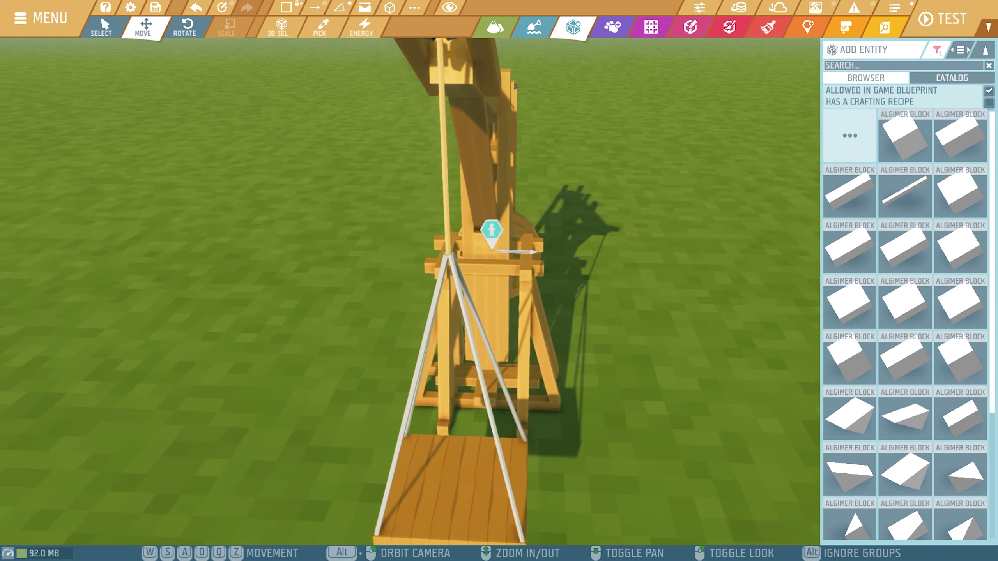
key("w")
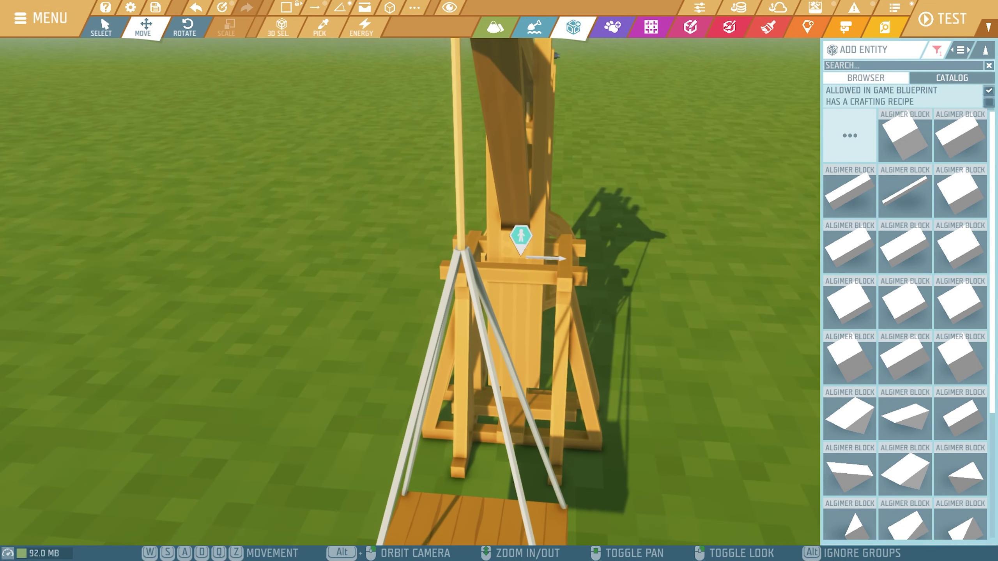
right_click_drag(410, 292, 484, 334)
key("s")
right_click_drag(738, 200, 738, 236)
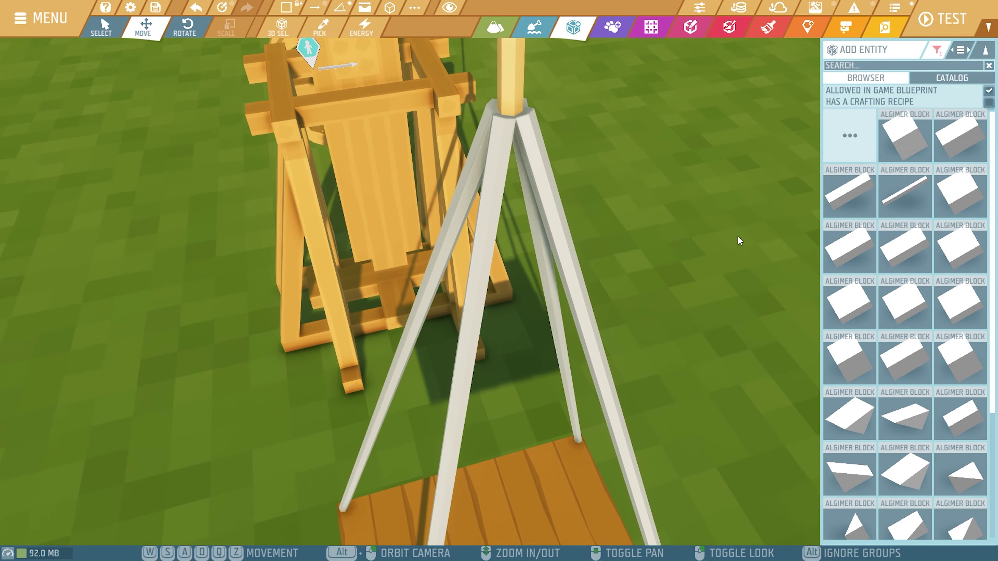
left_click(570, 260)
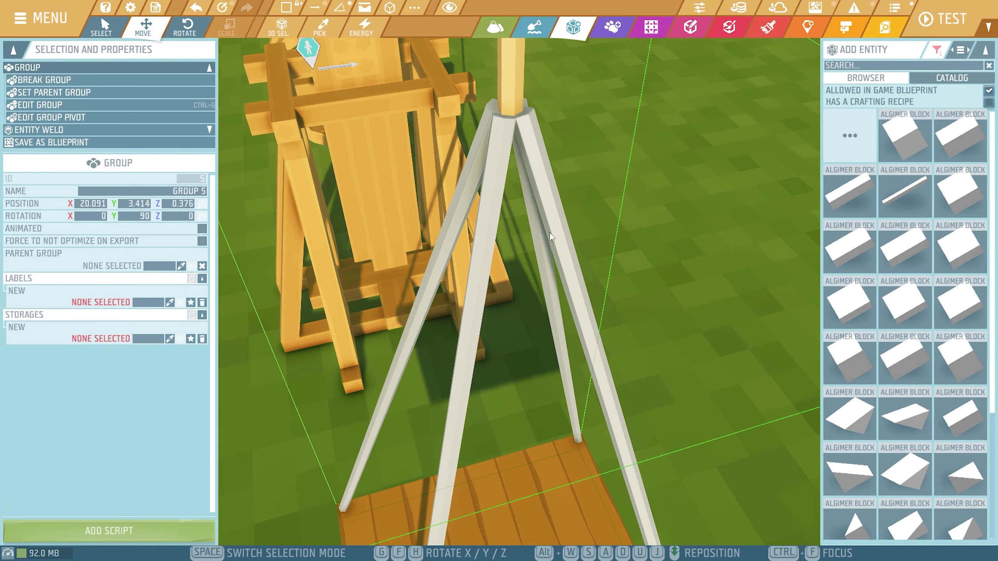
left_click(108, 97)
- Nudge one of the sloping corner rods so its upper end sits closer to the vertical rope
left_click(701, 266)
key("w")
left_click(529, 204)
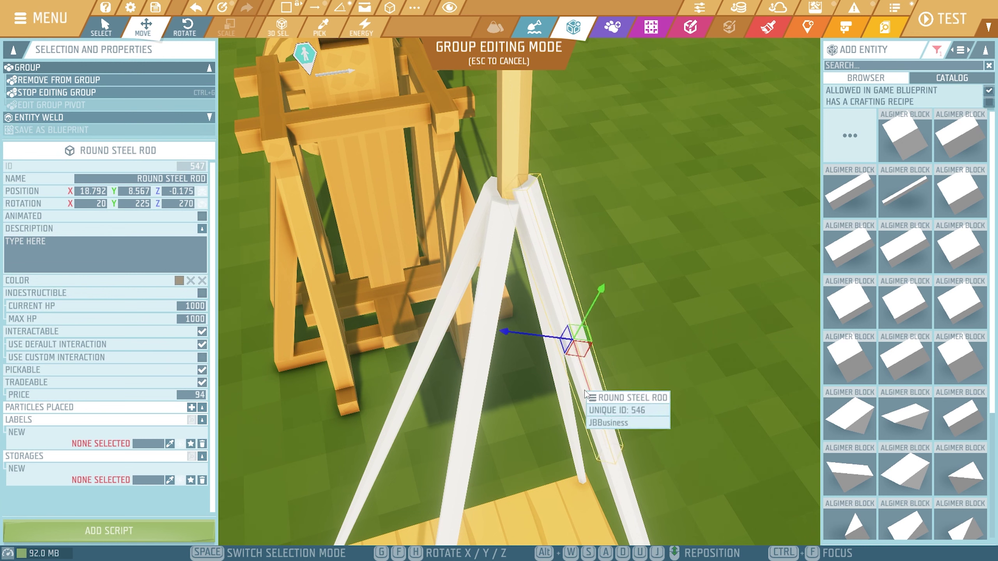
left_click_drag(583, 389, 575, 379)
left_click(632, 370)
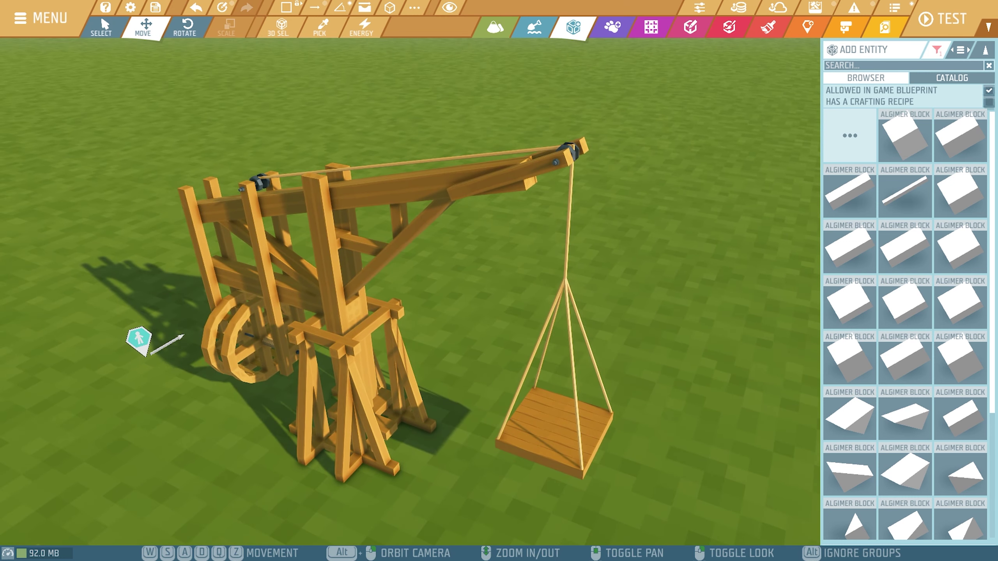
- Break up the load platform's group into separate parts
key("d")
key("w")
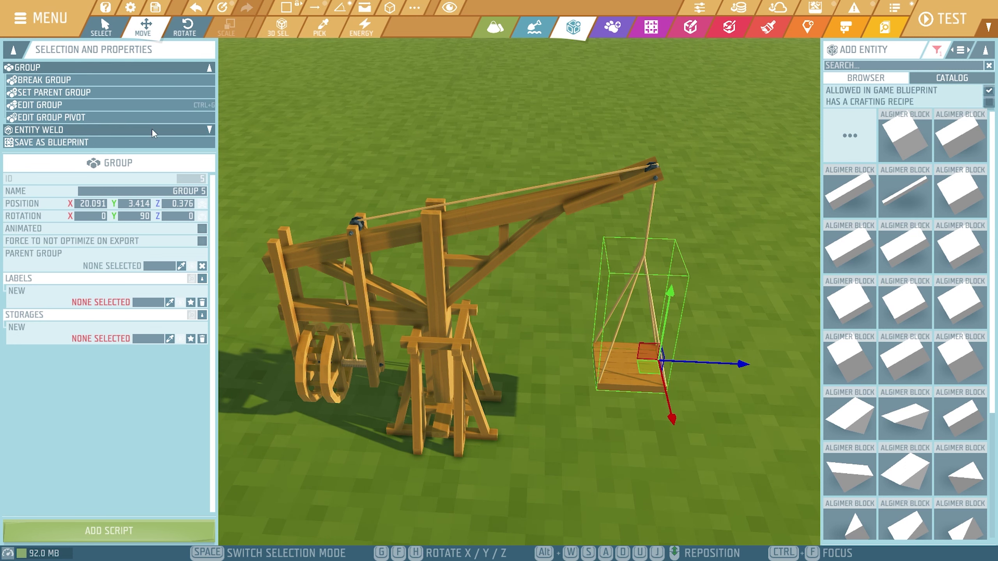
left_click(99, 80)
left_click(591, 456)
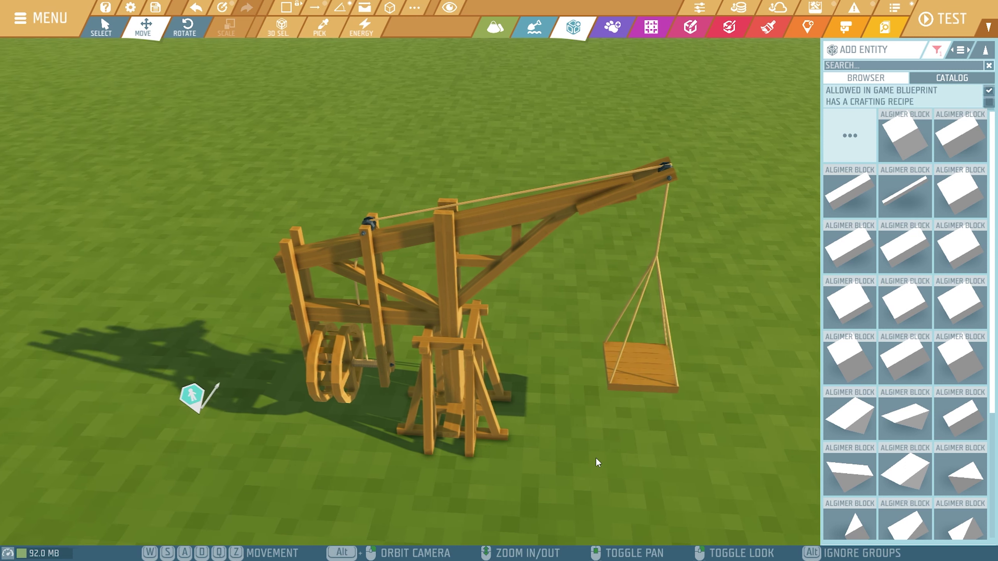
- Select the platform's steel-rod corner ropes and add them to the crane's rope group
left_click(668, 298)
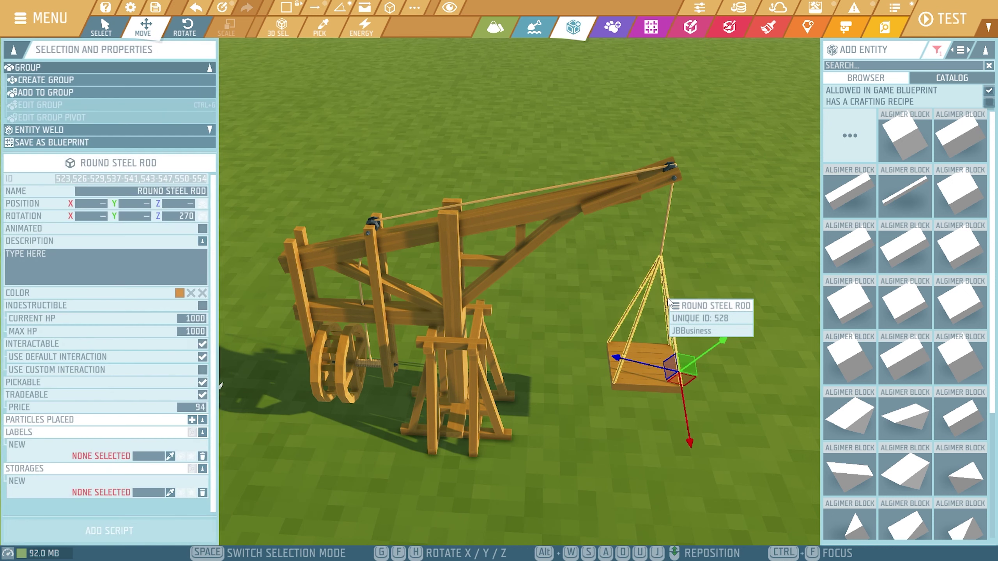
left_click(77, 92)
left_click(534, 195)
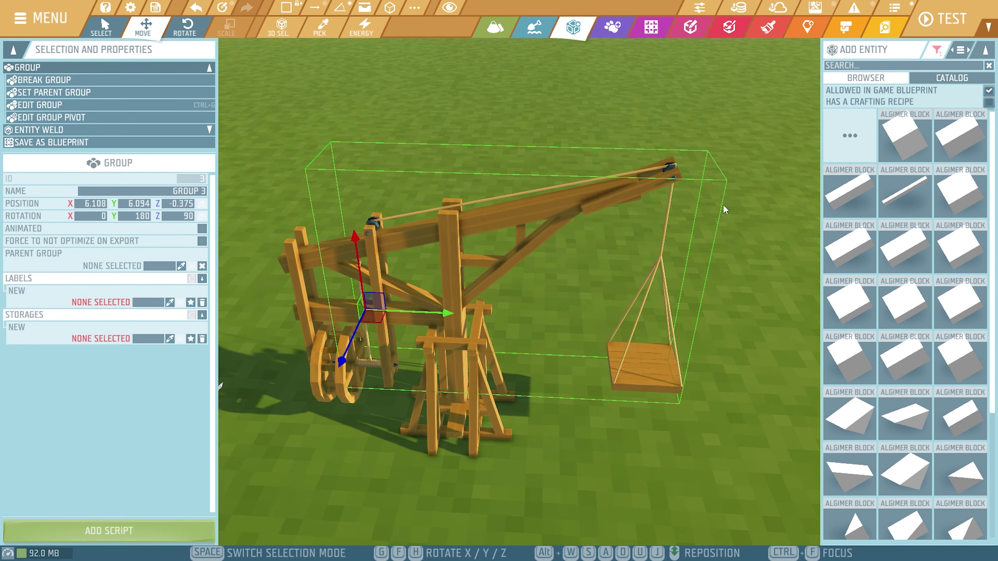
left_click(810, 224)
- Break up the group of beams and pulley at the tip of the crane's arm
key("s")
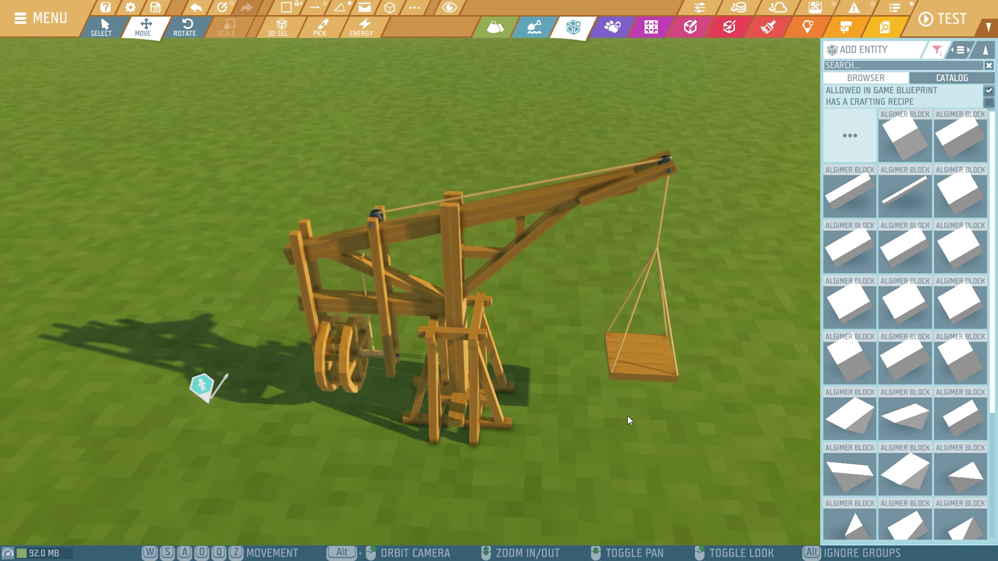
key("a")
key("s")
right_click_drag(661, 421, 691, 359)
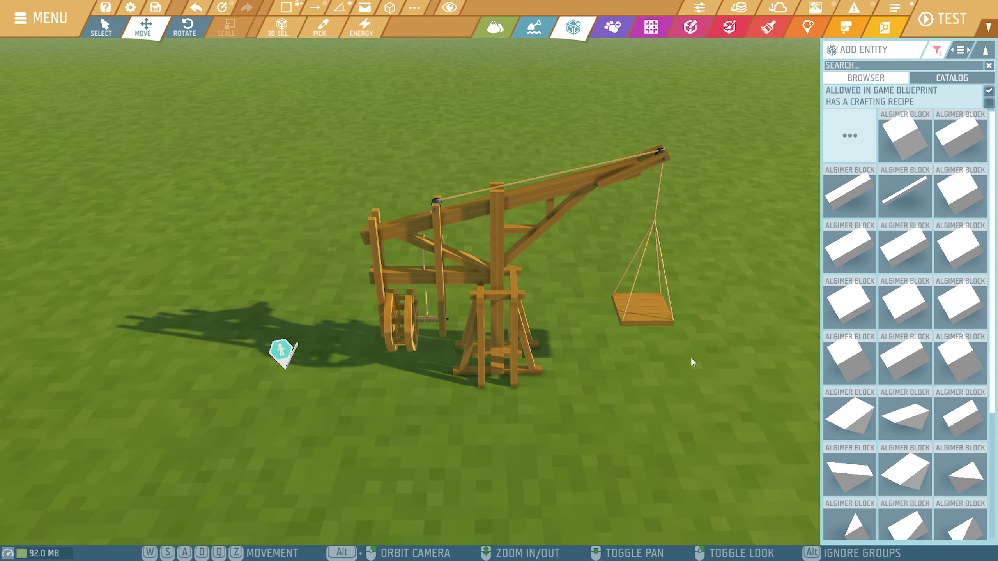
key("w")
left_click(623, 198)
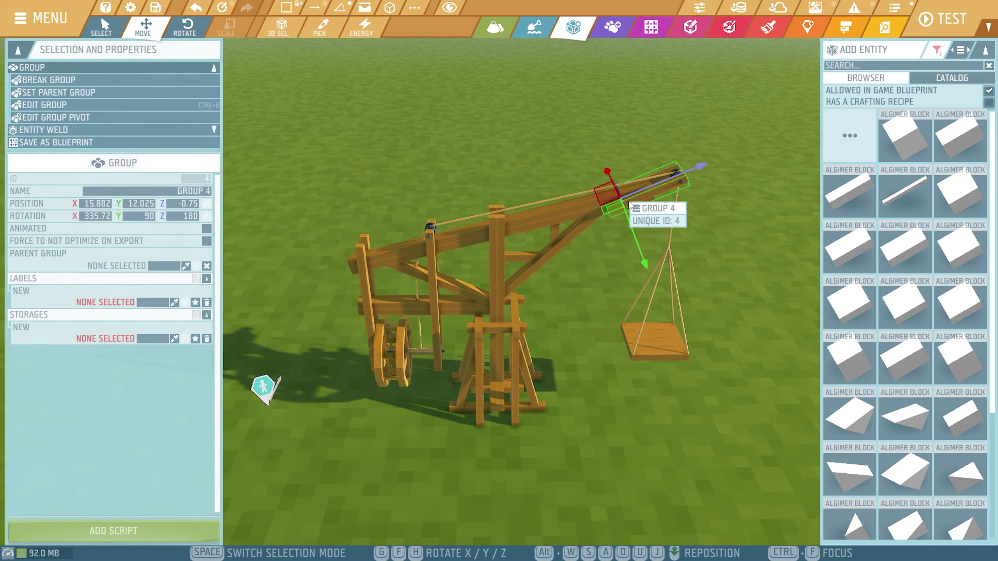
key("w")
left_click(63, 80)
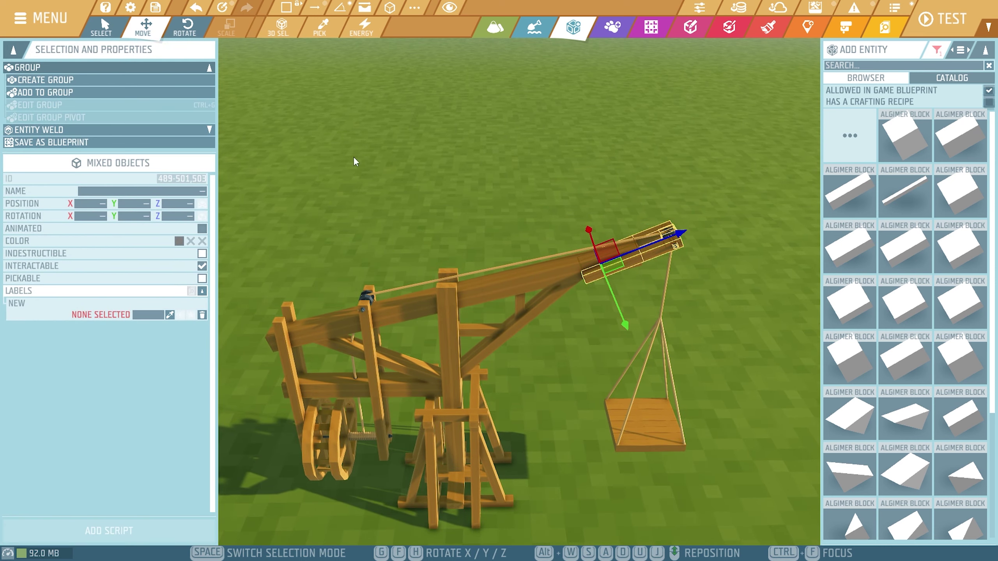
- Select the crane's loose wooden blocks, leaving out the treadwheel group, and combine them into a new group
key("w")
left_click(563, 157)
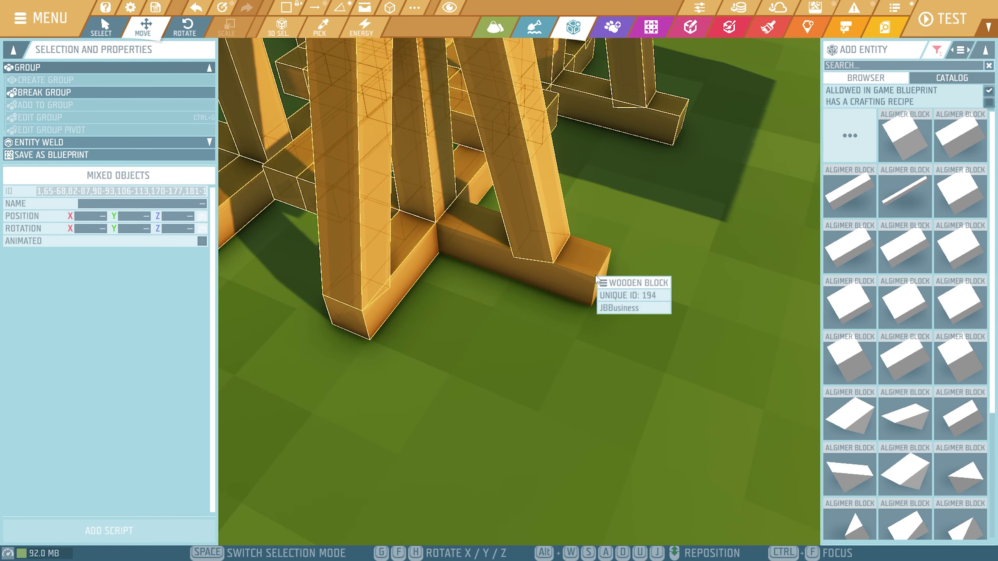
right_click_drag(464, 263, 503, 279)
key("s")
left_click(438, 251, "ctrl")
key("w")
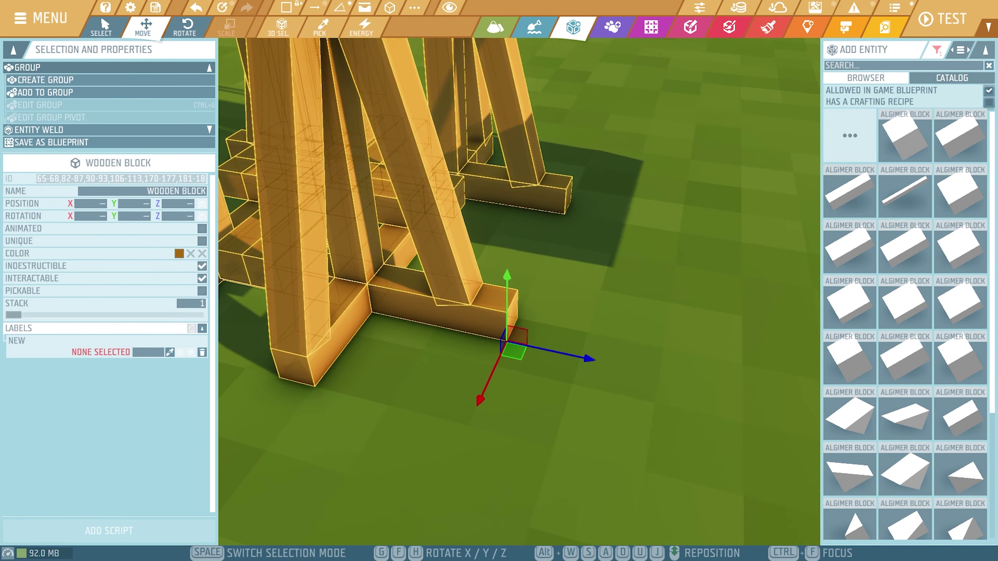
left_click(67, 81)
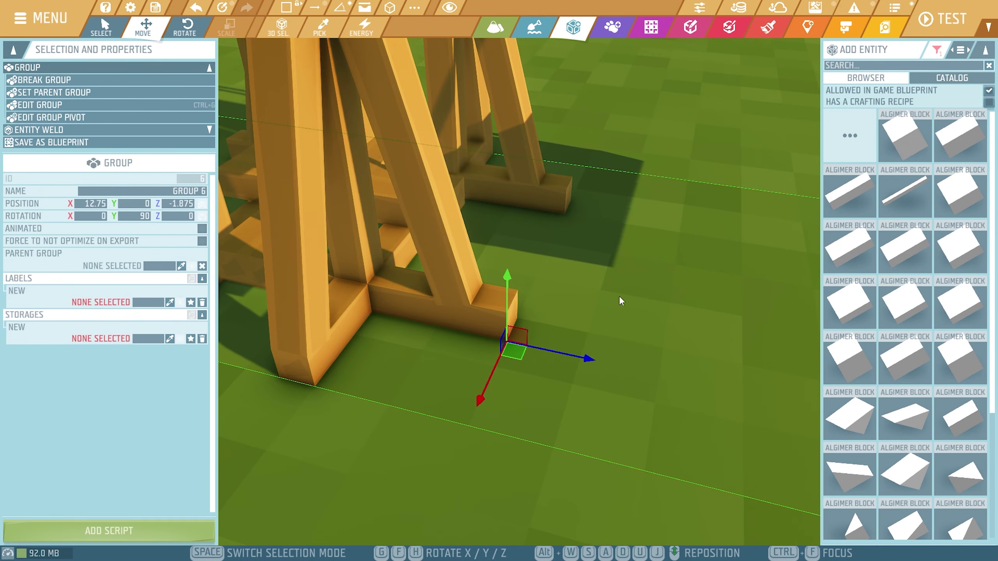
left_click(619, 295)
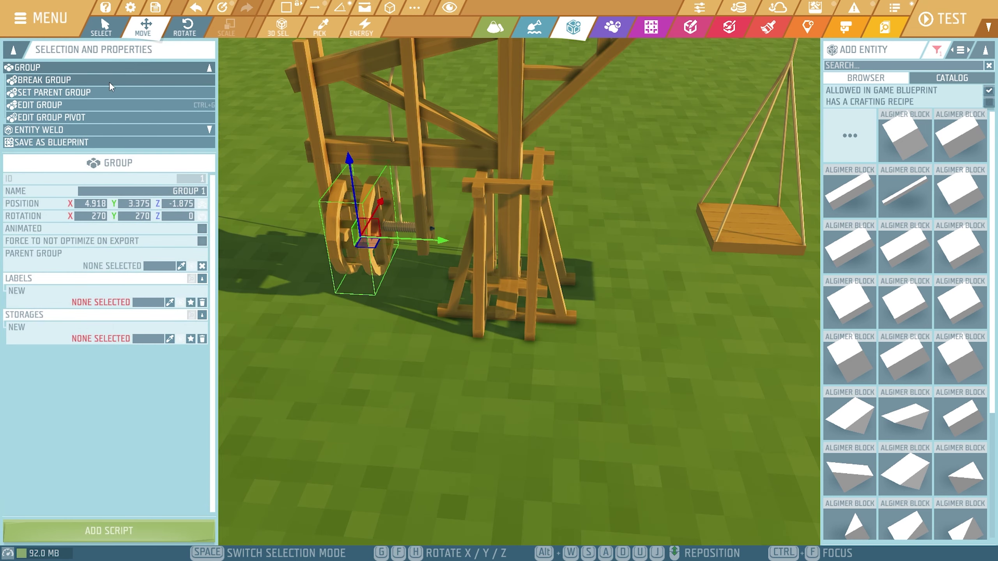
- Duplicate the treadwheel group and move the copy away from the crane
middle_click_drag(383, 269, 747, 295)
scroll(746, 295, "down", 3)
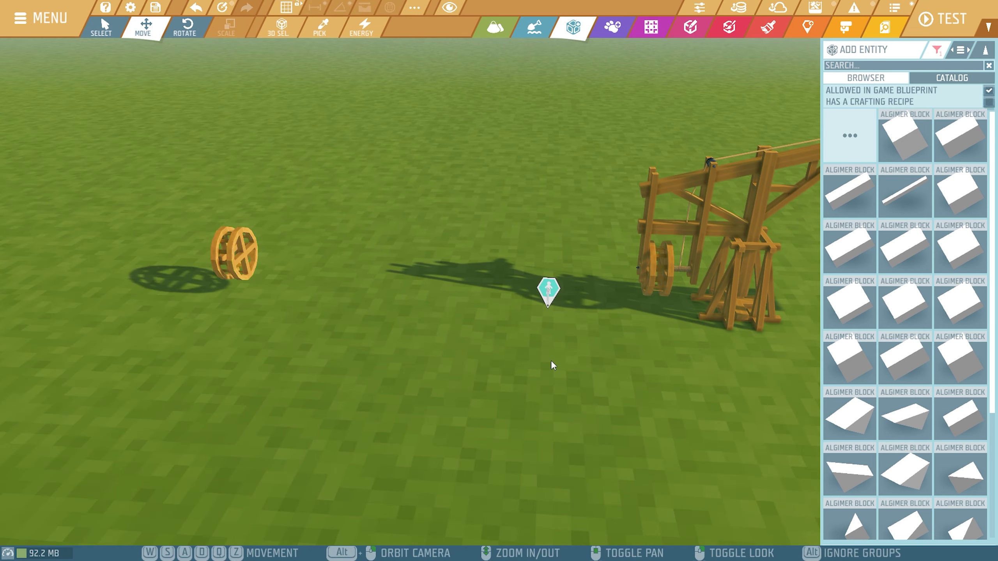
scroll(551, 361, "up", 4)
- Break up the original treadwheel group and add its parts to the crane's main wooden group
middle_click_drag(550, 361, 634, 361)
left_click(401, 302)
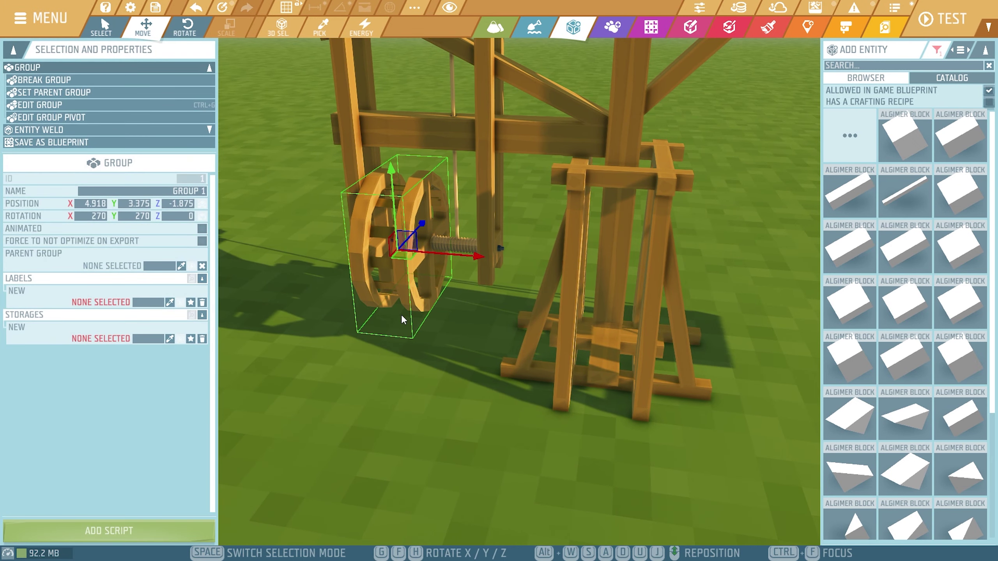
left_click(71, 89)
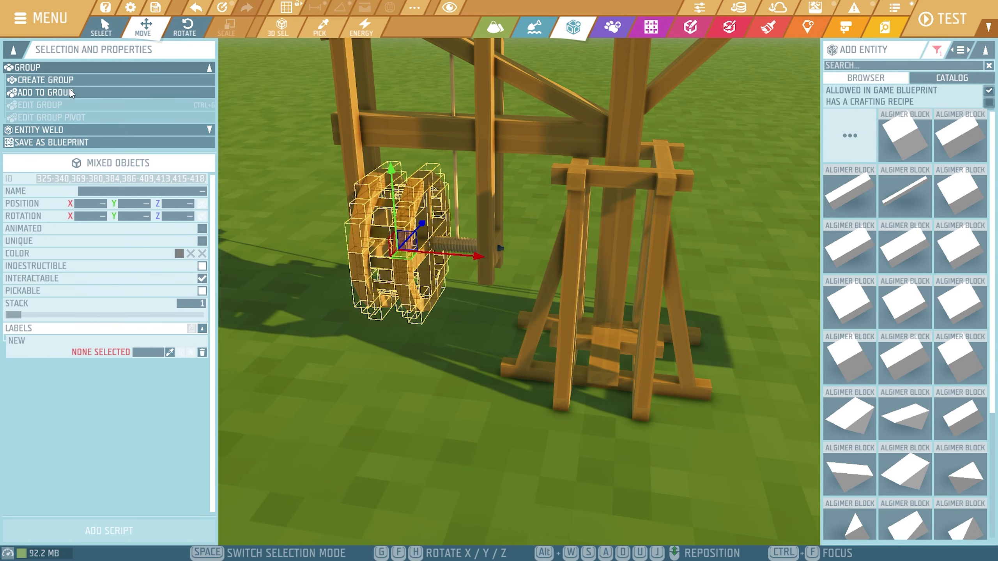
left_click(635, 359)
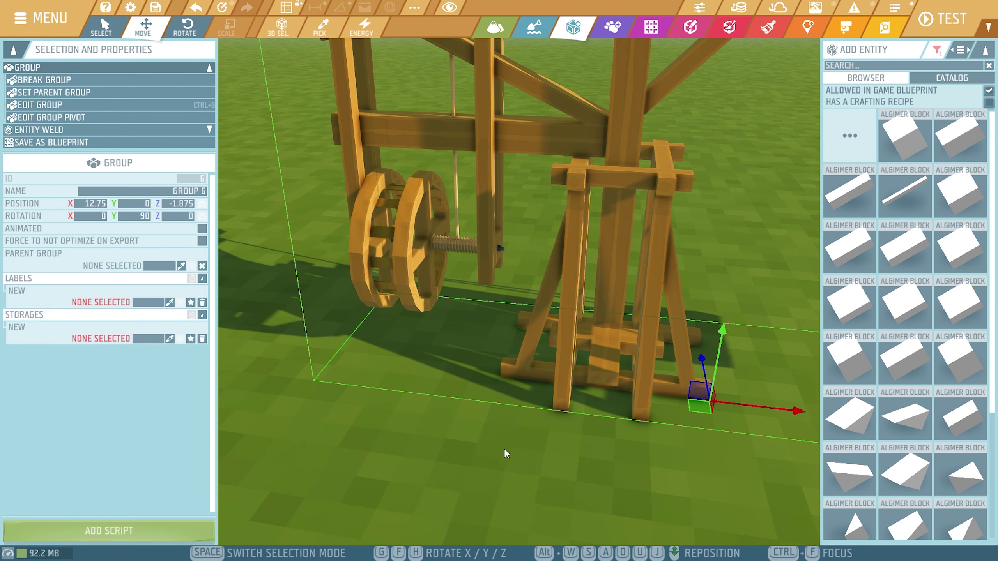
- Recolor all parts of the crane's main group with the dark brown palette color
key("ctrl+f")
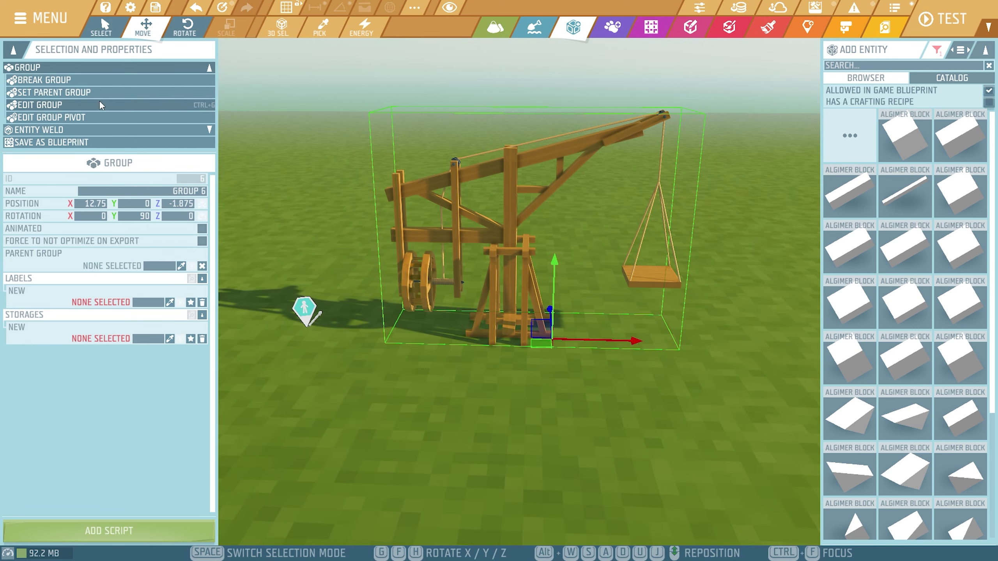
left_click(737, 435)
left_click(659, 282)
key("ctrl+g")
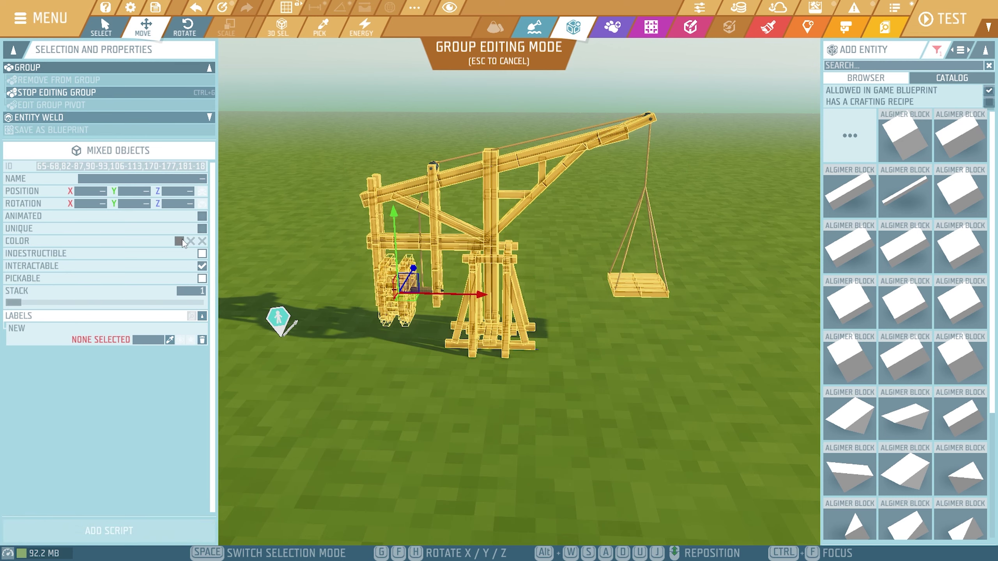
left_click(179, 241)
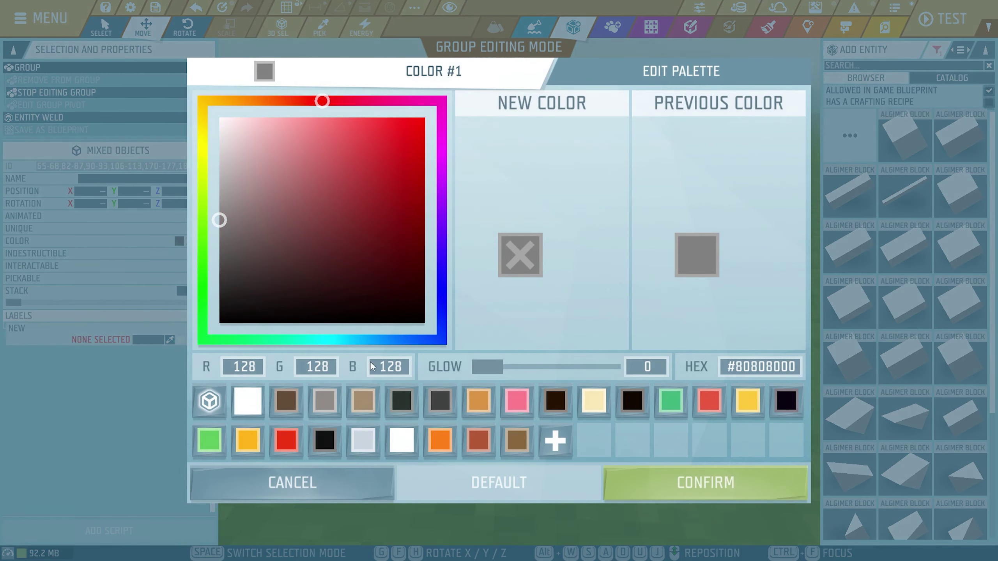
left_click(289, 397)
left_click(642, 482)
key("Escape")
left_click(633, 446)
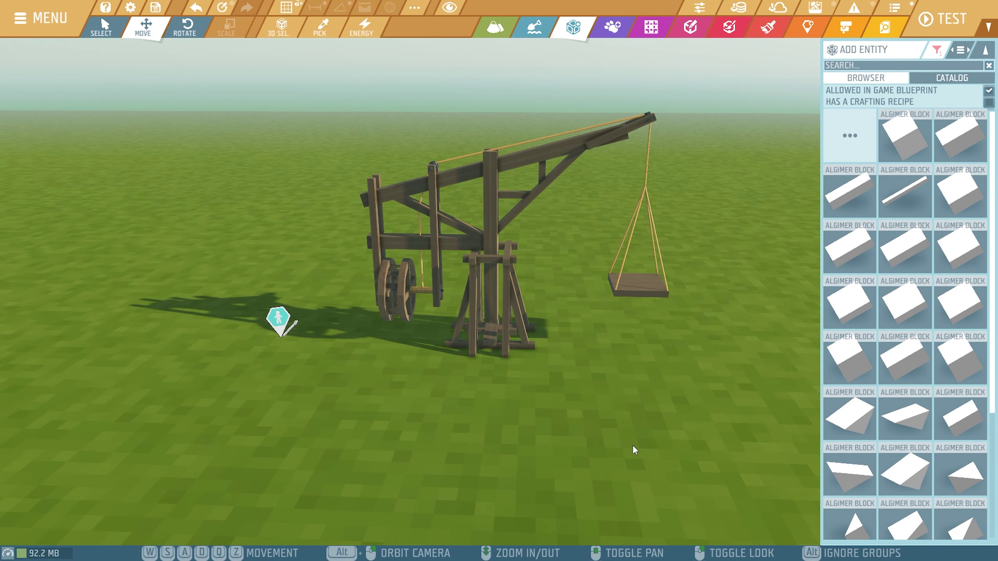
- Examine the dark brown crane from several sides, including its base and hanging platform
key("w")
right_click_drag(633, 446, 638, 448)
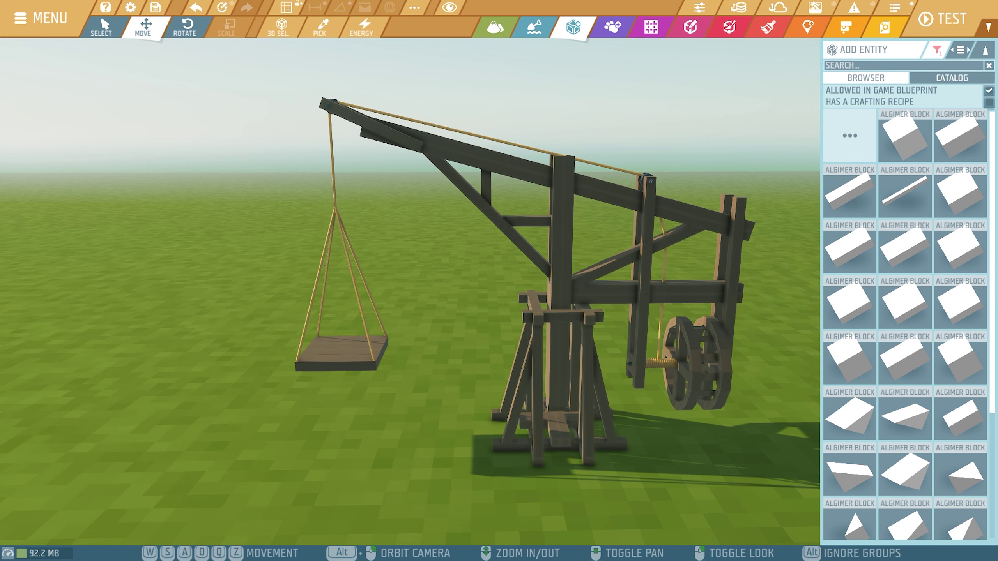
key("s")
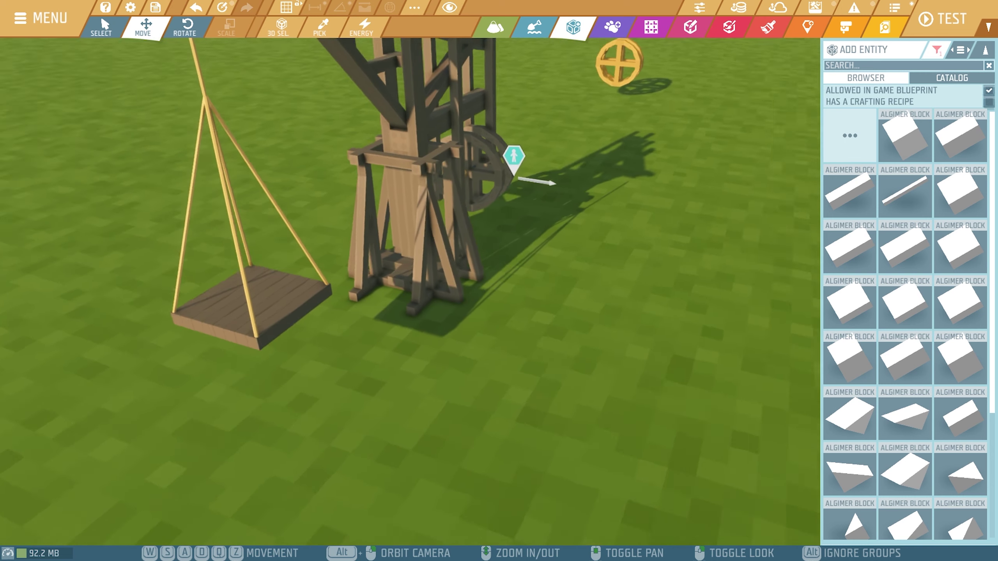
key("s")
key("d")
right_click_drag(692, 280, 677, 281)
left_click_drag(270, 119, 627, 485)
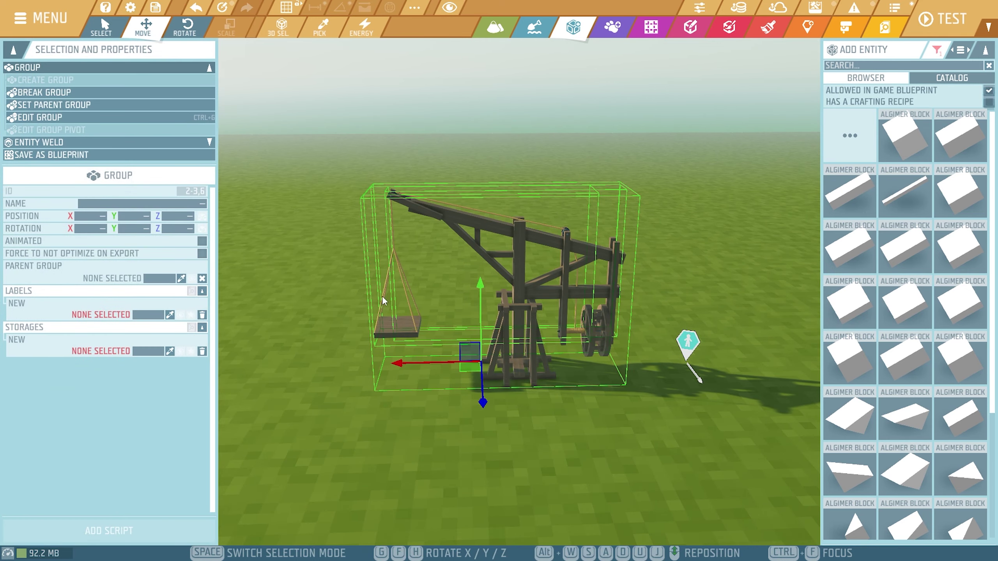
right_click_drag(382, 295, 525, 414)
left_click(526, 414)
- Recolor all parts of the crane's main group with the white palette color and finish editing the group
left_click(551, 361)
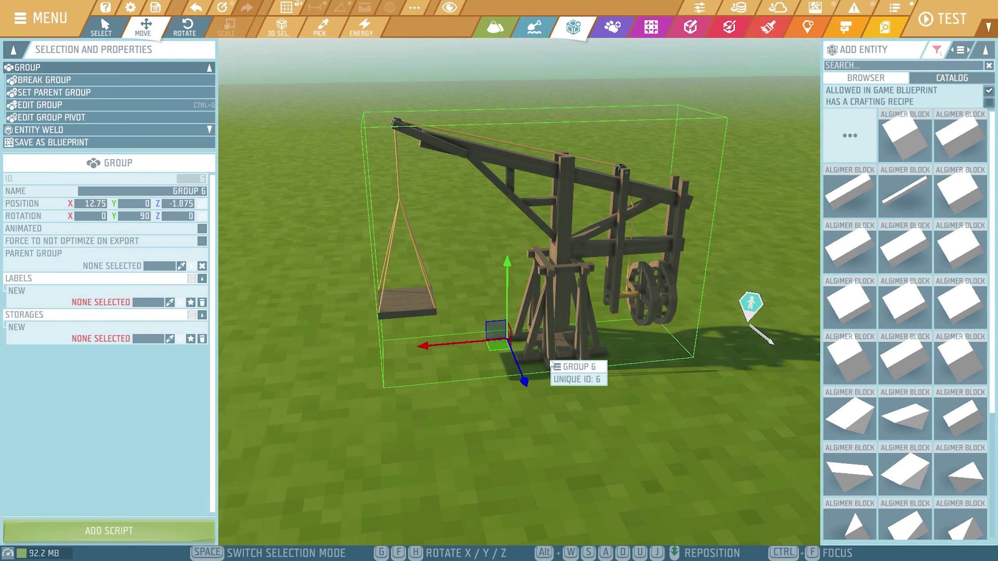
left_click(80, 104)
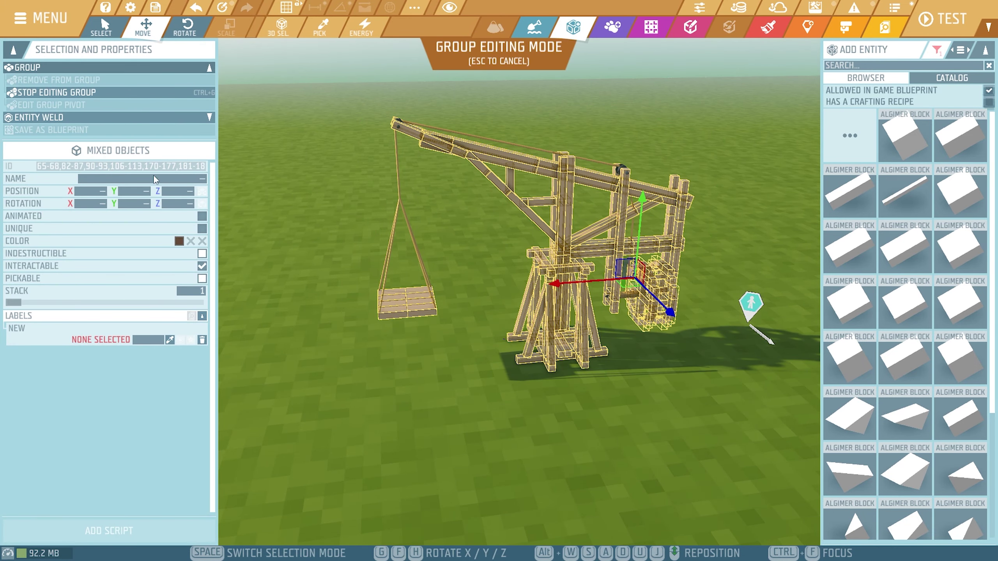
left_click(179, 241)
left_click(407, 451)
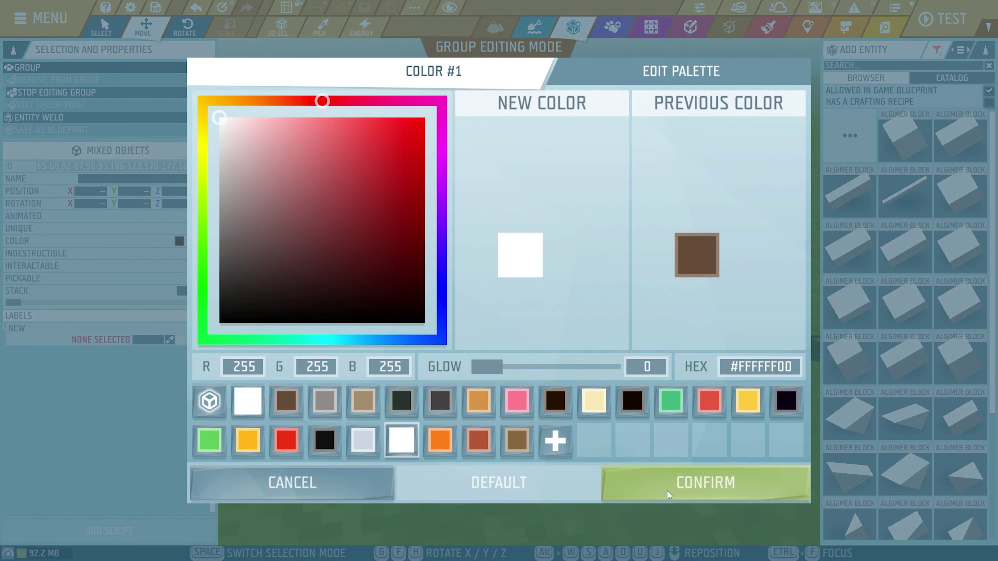
left_click(667, 489)
key("Escape")
key("Escape")
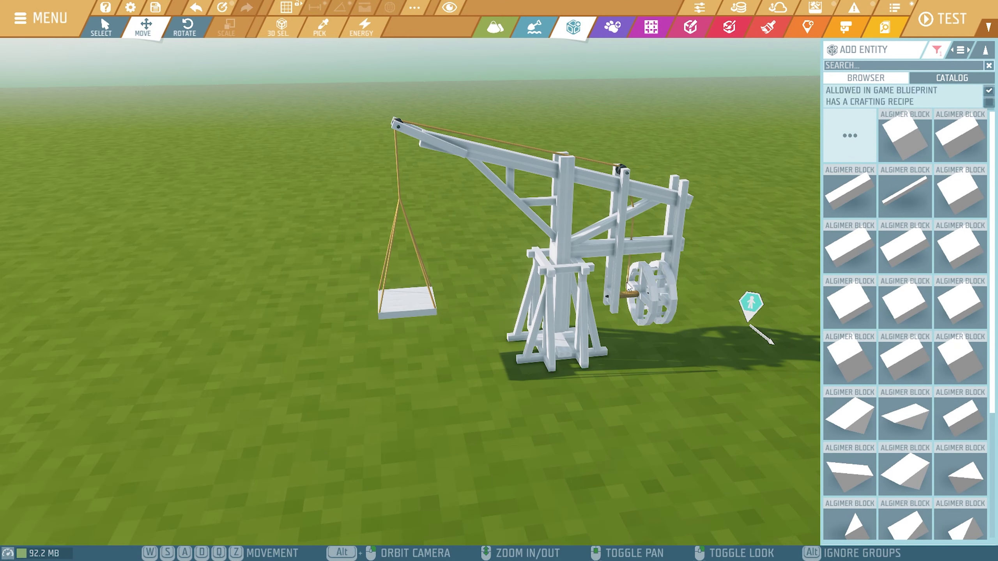
- Search the entity catalog for signs and pick the blank frontier sign for placement
right_click_drag(629, 287, 660, 244)
key("w")
key("w")
right_click_drag(646, 196, 830, 53)
key("s")
left_click(844, 69)
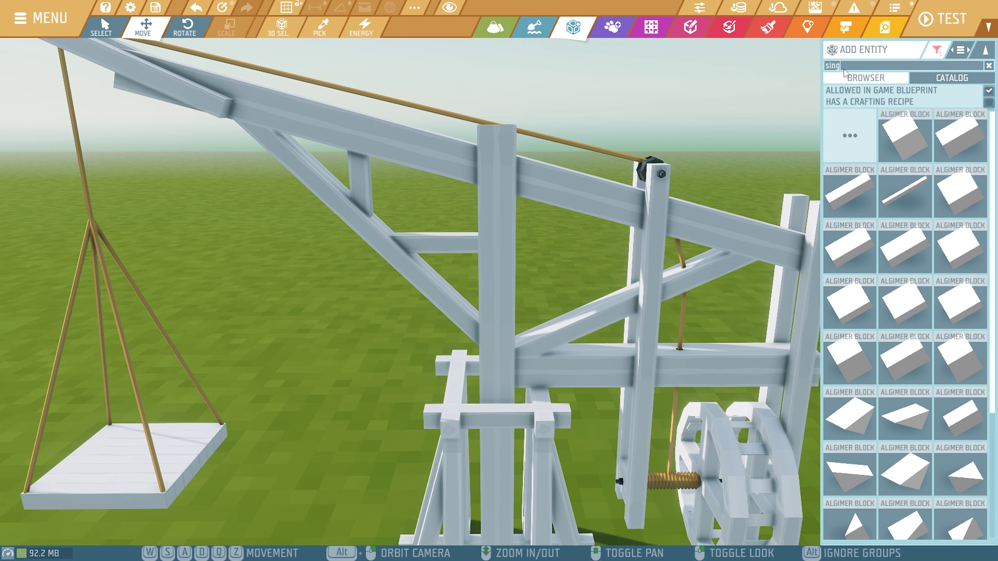
type("i")
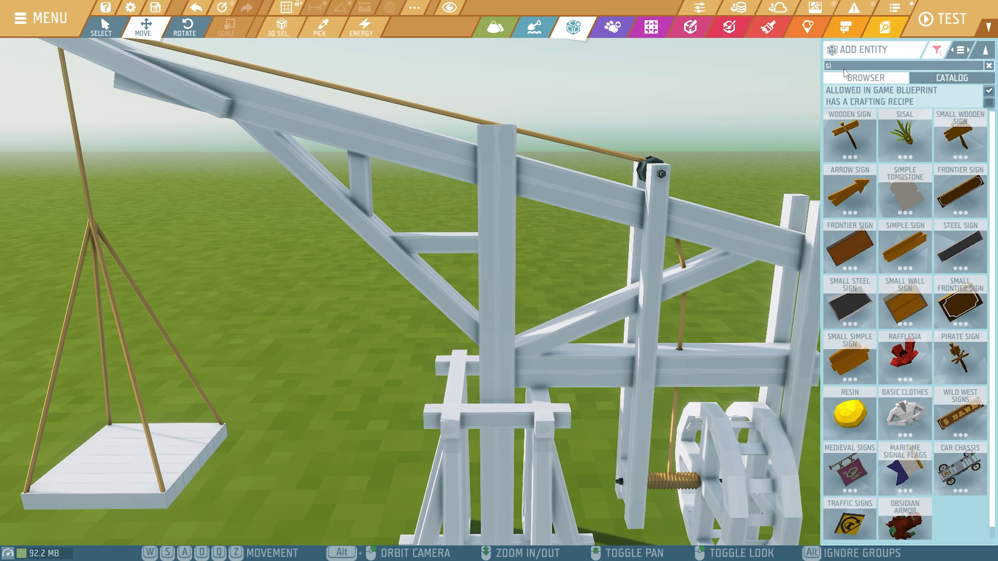
left_click(853, 188)
left_click(902, 141)
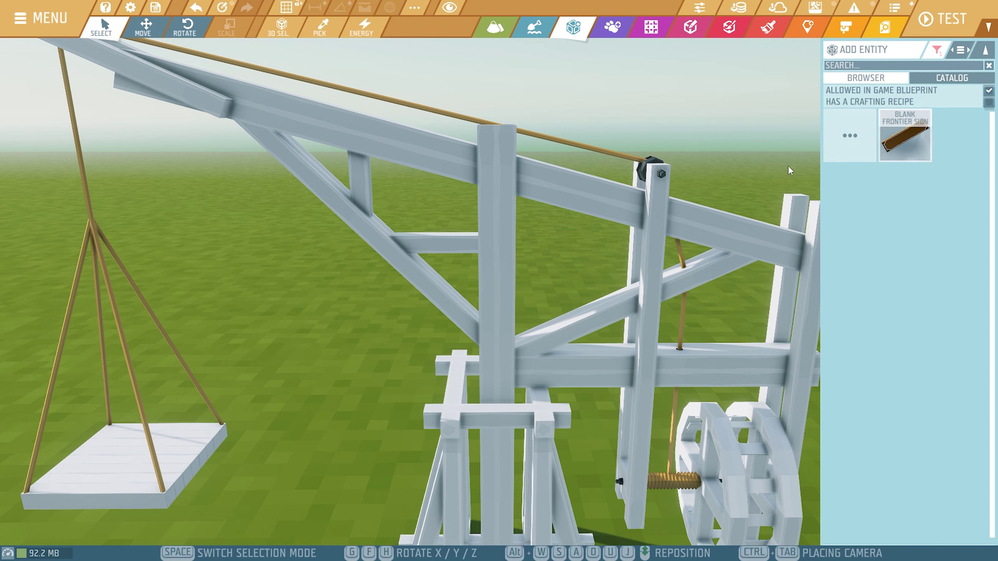
- Rotate the blank frontier sign upright and place two of them end to end down the upper part of the main post
right_click_drag(623, 197, 623, 181)
key("w")
key("w")
key("x")
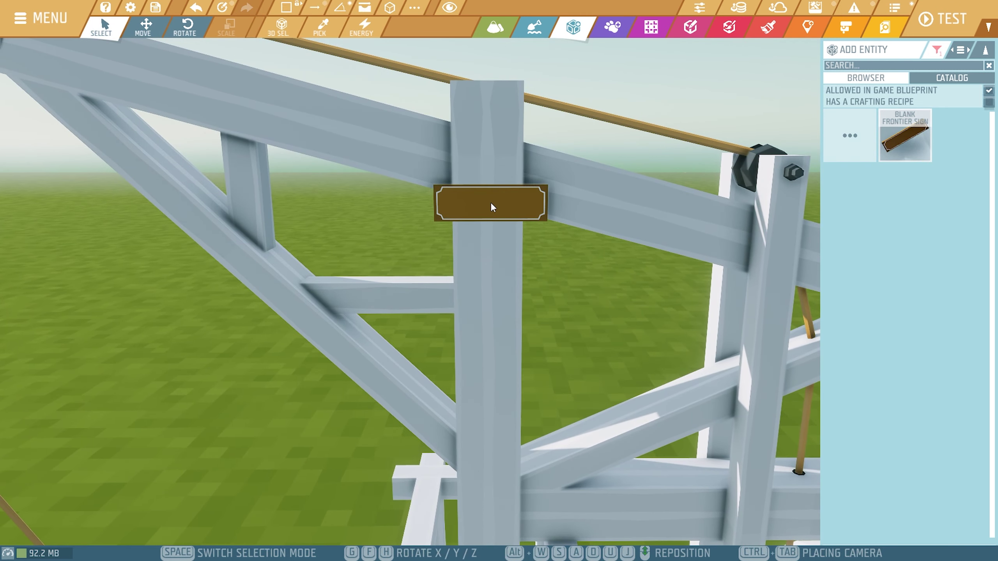
key("g")
key("g")
key("g")
key("g")
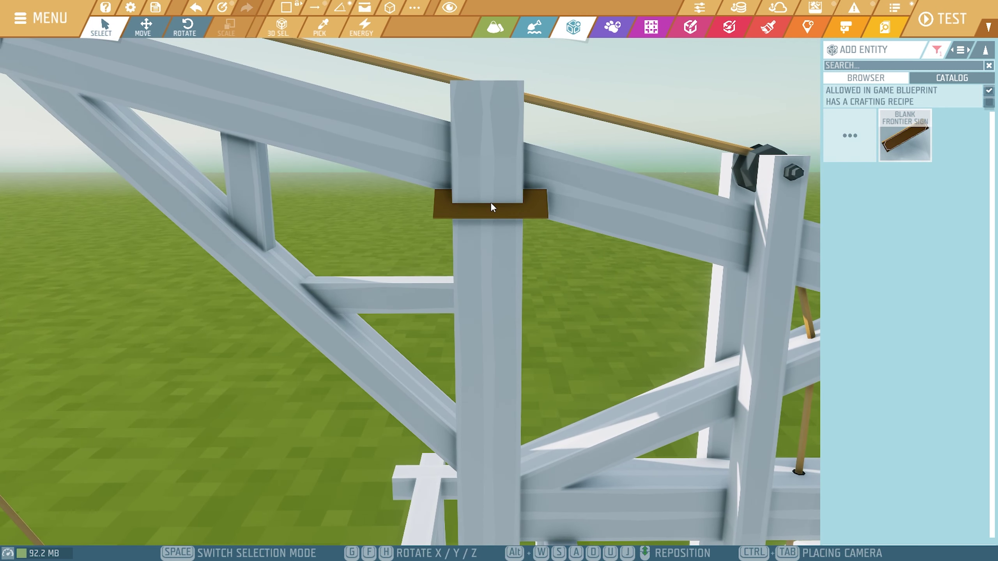
key("x")
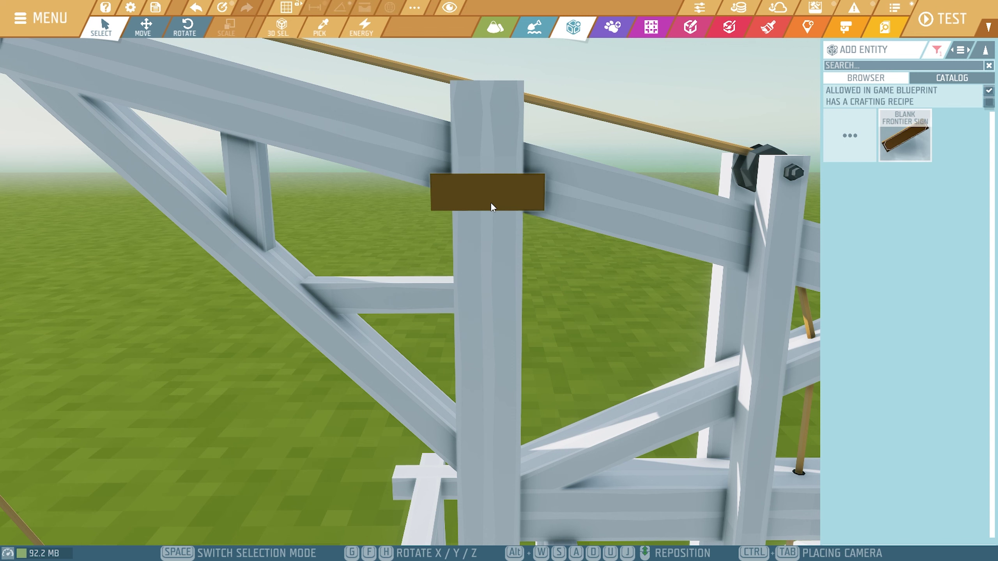
key("h")
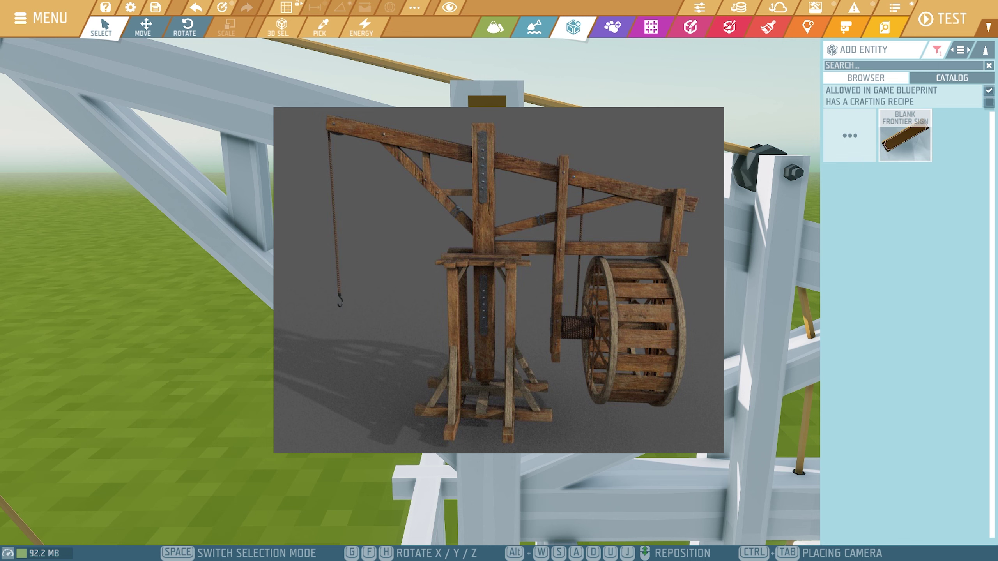
left_click(487, 101)
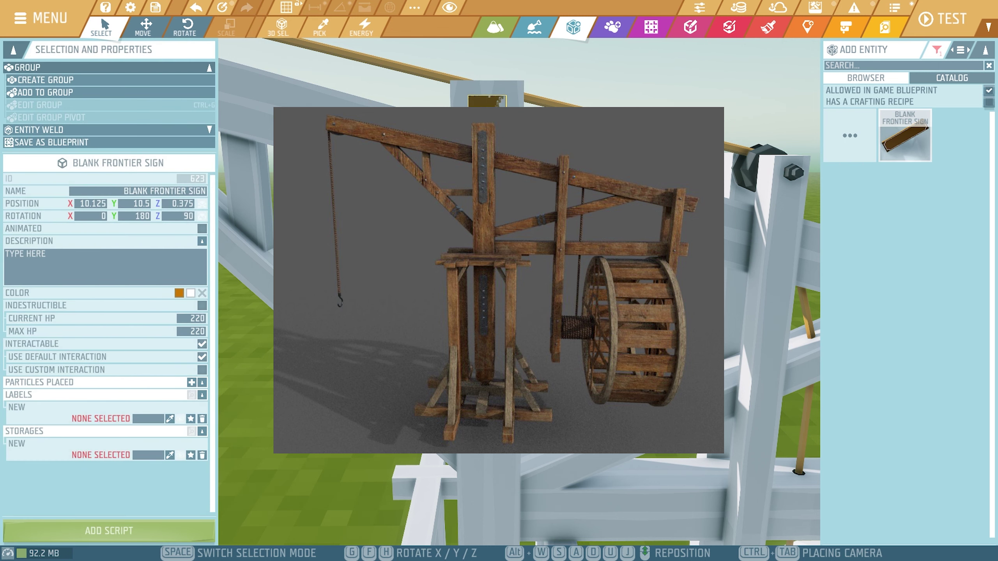
left_click(487, 251)
key("Escape")
- Place musket balls as rivets in two columns along the dark plate on the main post
key("w")
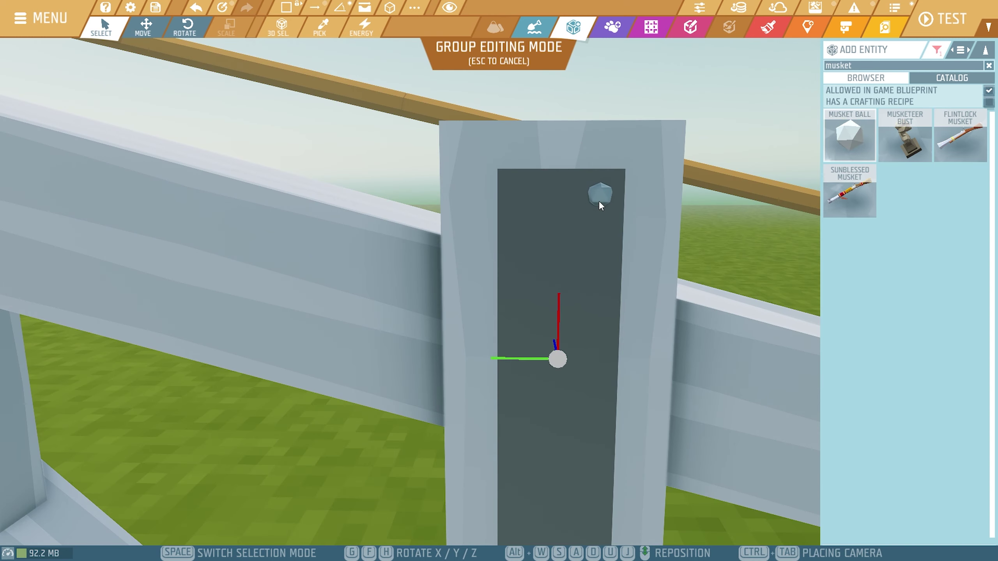
left_click(600, 200)
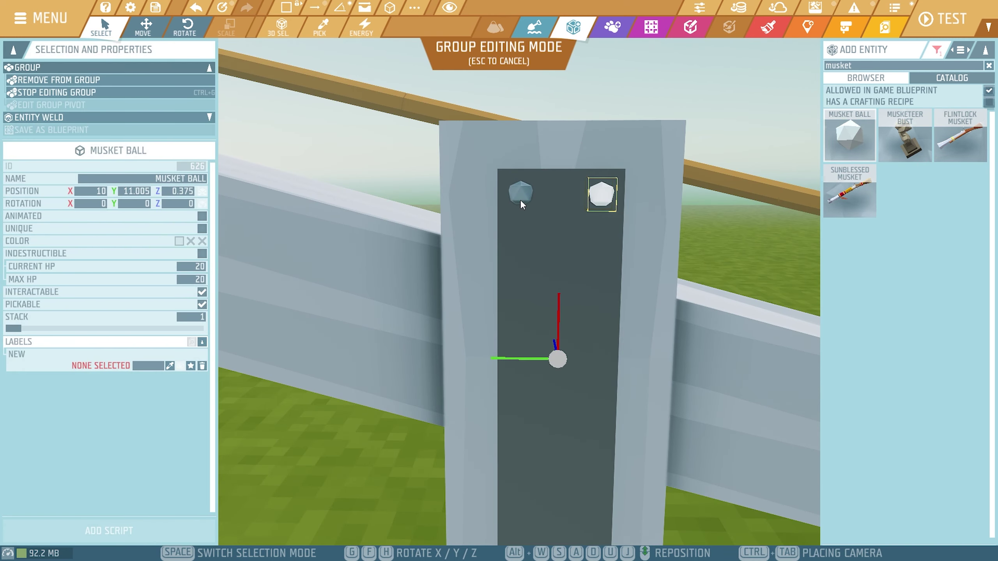
left_click(520, 200)
scroll(556, 285, "down", 3)
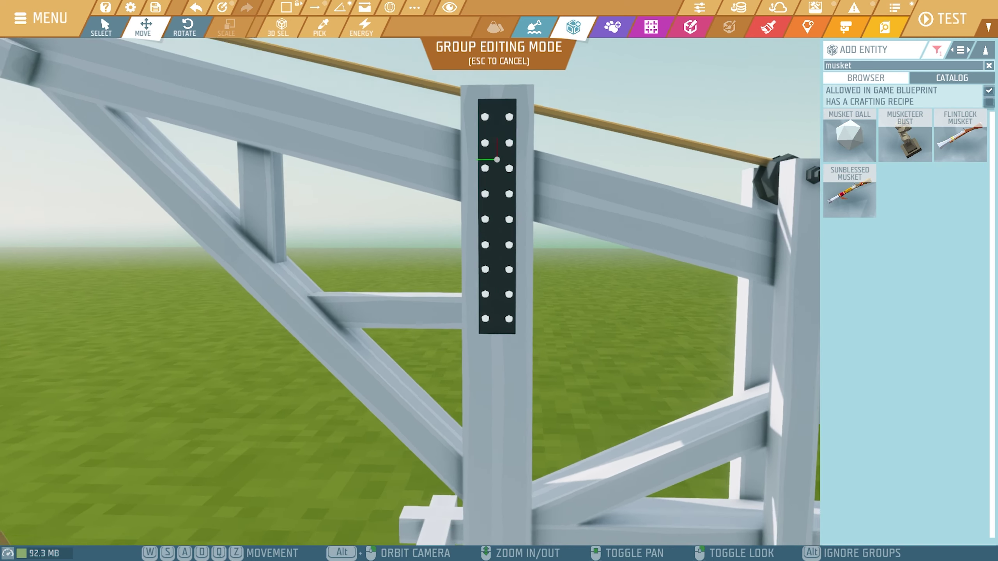
scroll(602, 332, "down", 2)
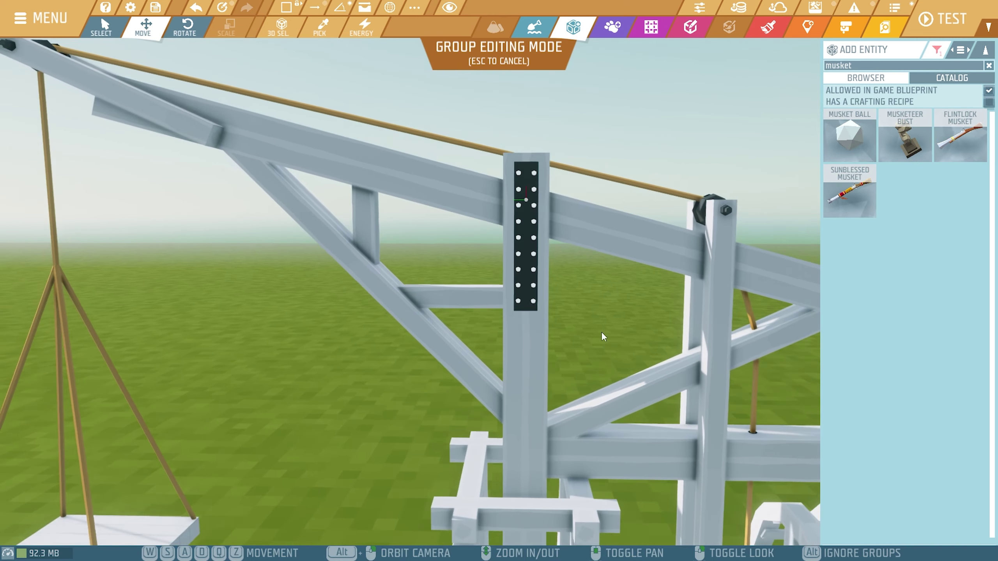
- Recolor all the plate's musket-ball rivets with the dark gray palette color and finish editing the group
scroll(434, 166, "up", 2)
left_click_drag(434, 166, 509, 312)
left_click(179, 240)
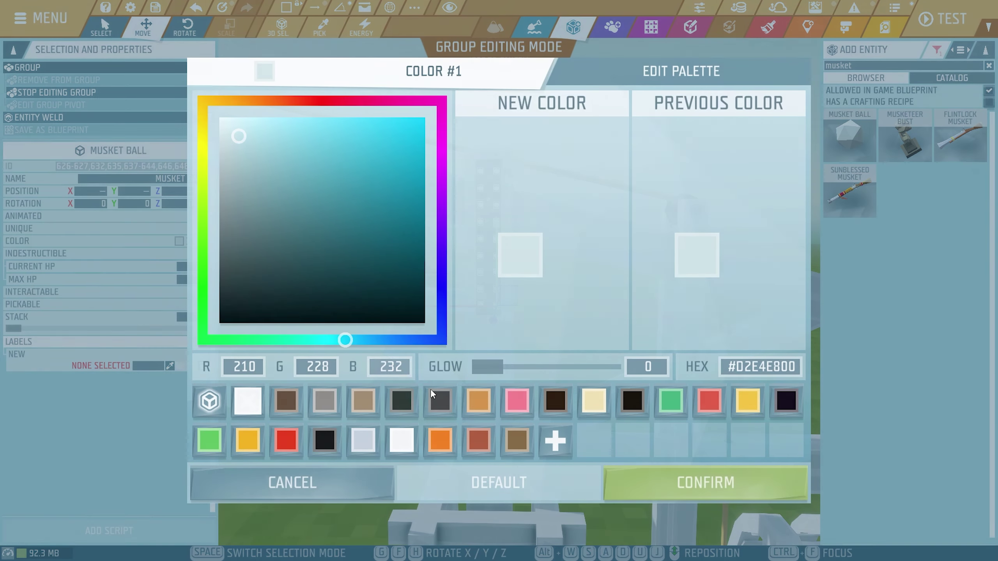
left_click(433, 401)
left_click(668, 481)
left_click(570, 289)
key("Escape")
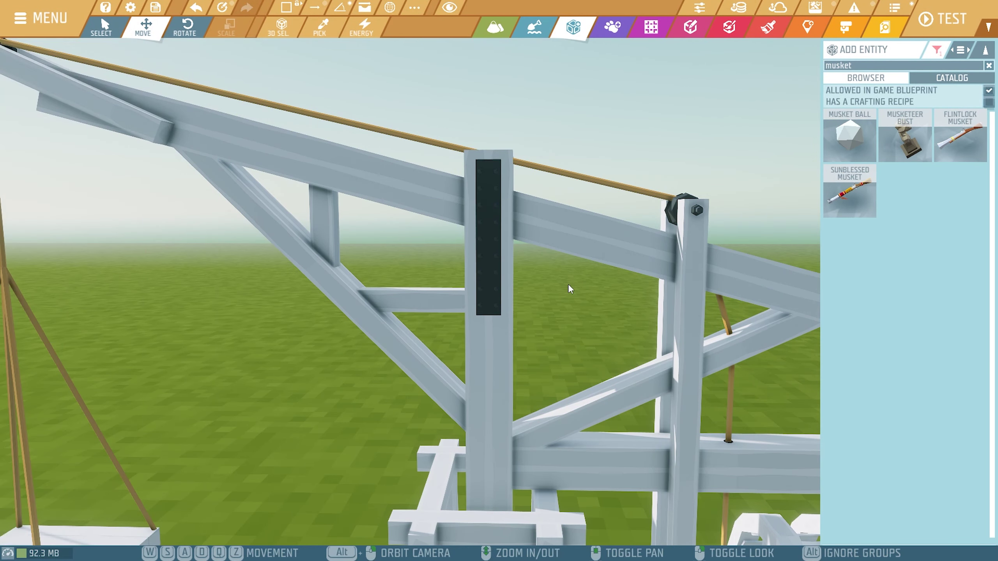
- Examine the riveted plate on the main post from the front and from the side
key("a")
key("w")
right_click_drag(568, 283, 617, 262)
key("w")
key("a")
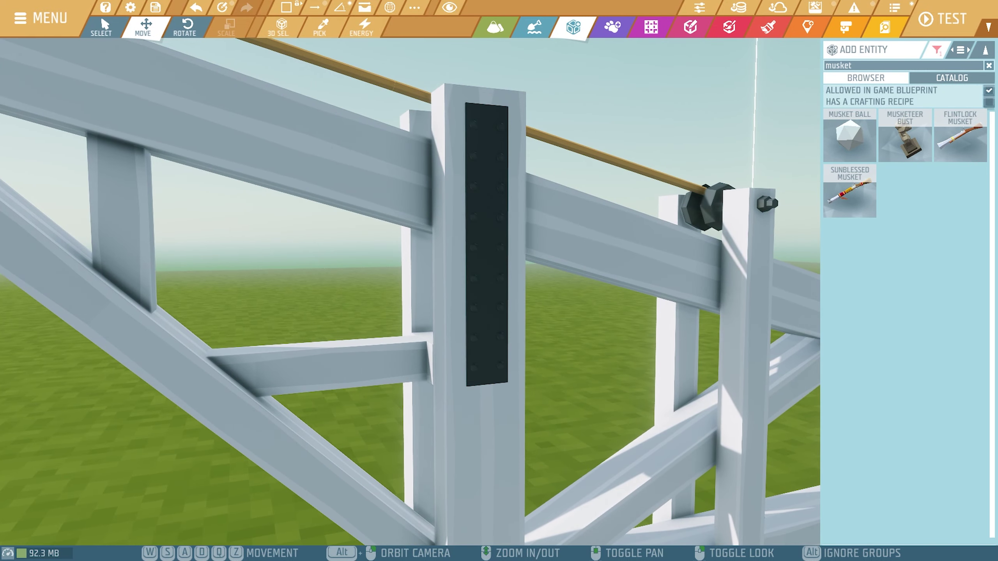
key("d")
right_click_drag(568, 284, 420, 294)
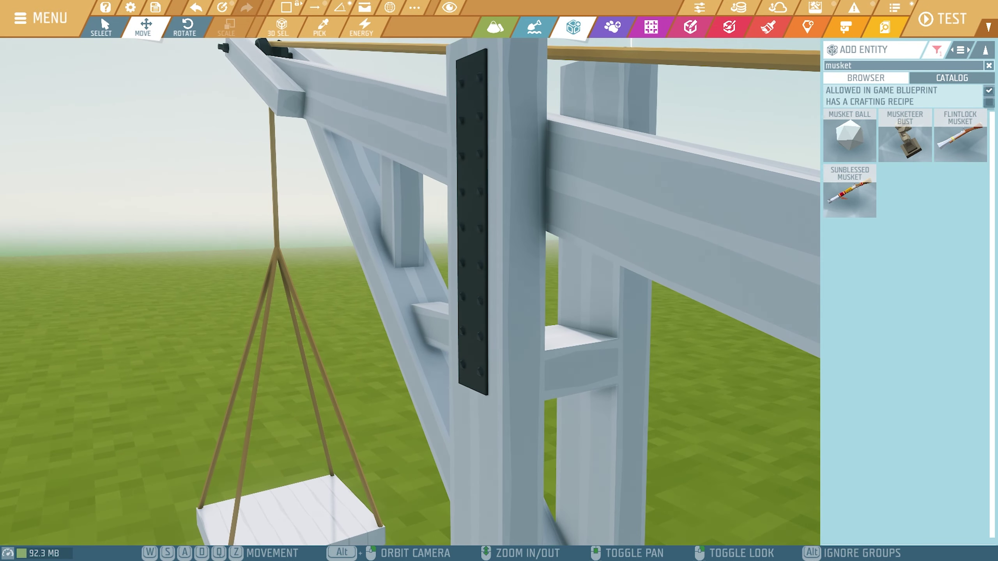
key("a")
key("s")
right_click_drag(568, 284, 667, 277)
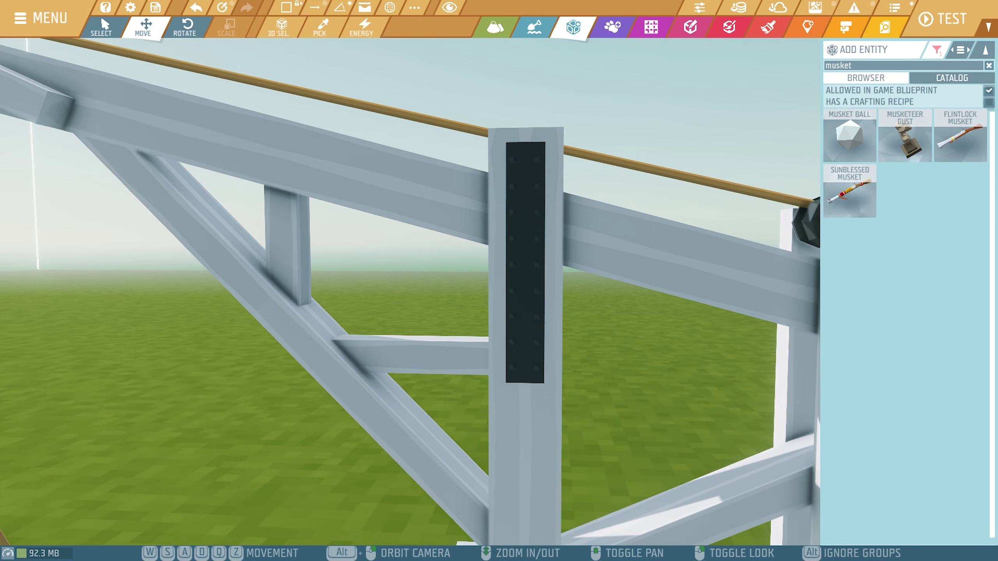
key("d")
right_click_drag(589, 261, 440, 263)
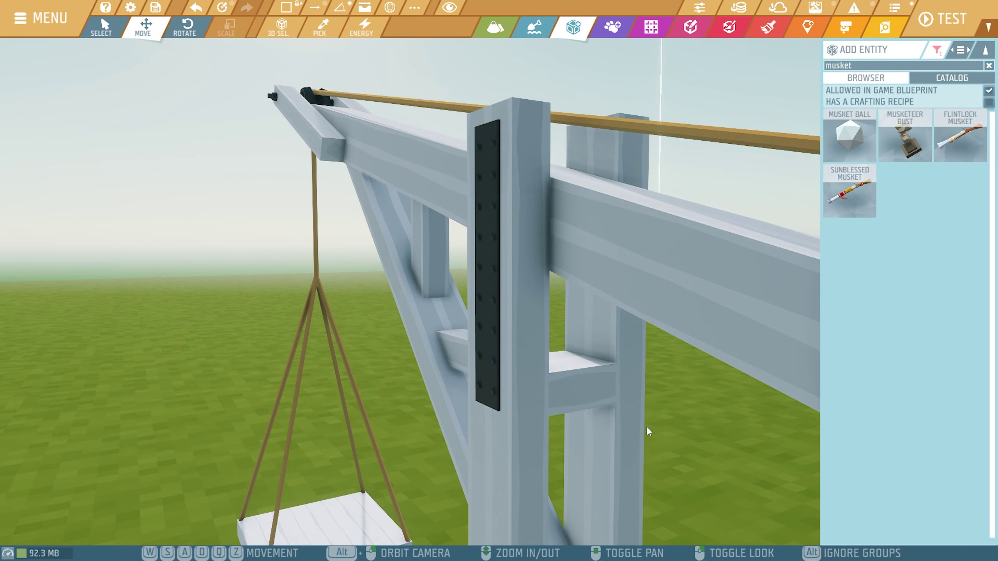
key("s")
key("a")
right_click_drag(477, 222, 582, 262)
key("w")
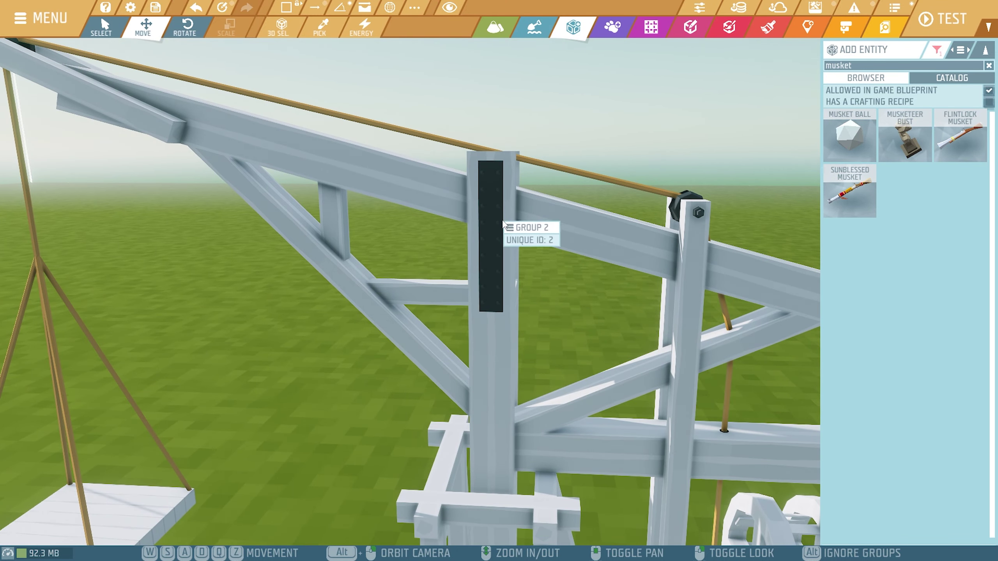
- Edit the plate's group and place two musket balls on the pulley post where it crosses the upper beam
left_click(494, 220)
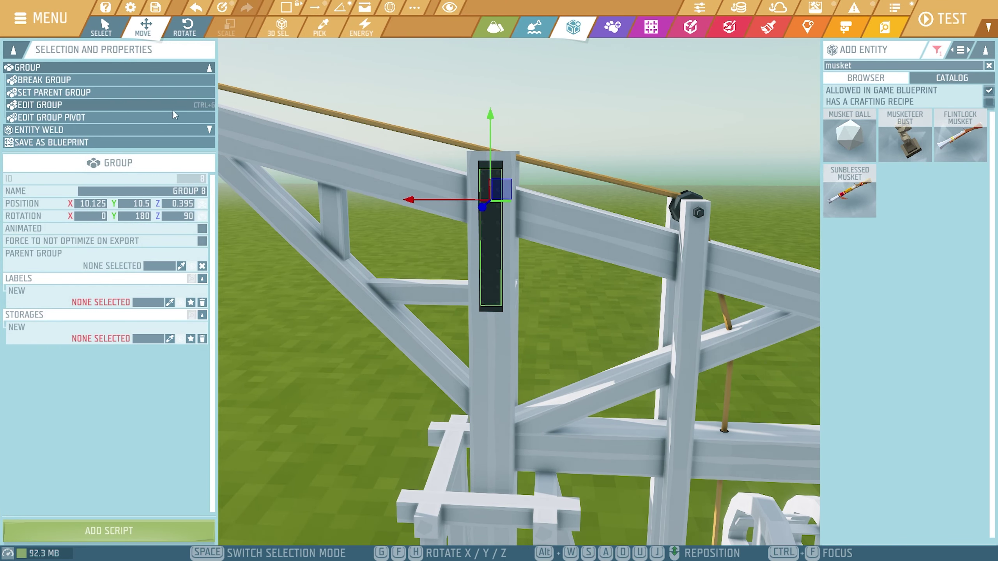
left_click(172, 109)
key("w")
key("d")
right_click_drag(173, 110, 212, 78)
key("s")
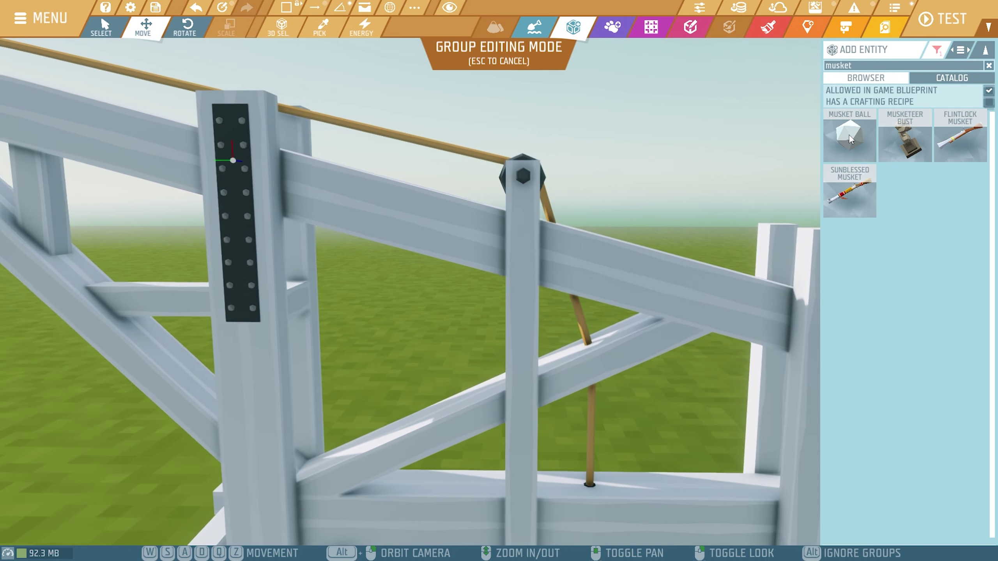
left_click(850, 138)
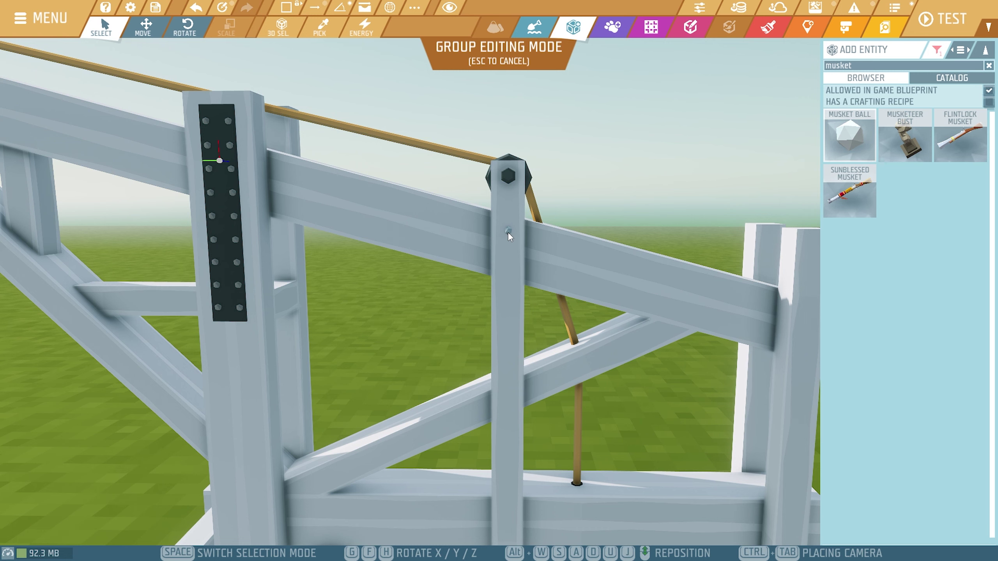
left_click(508, 232)
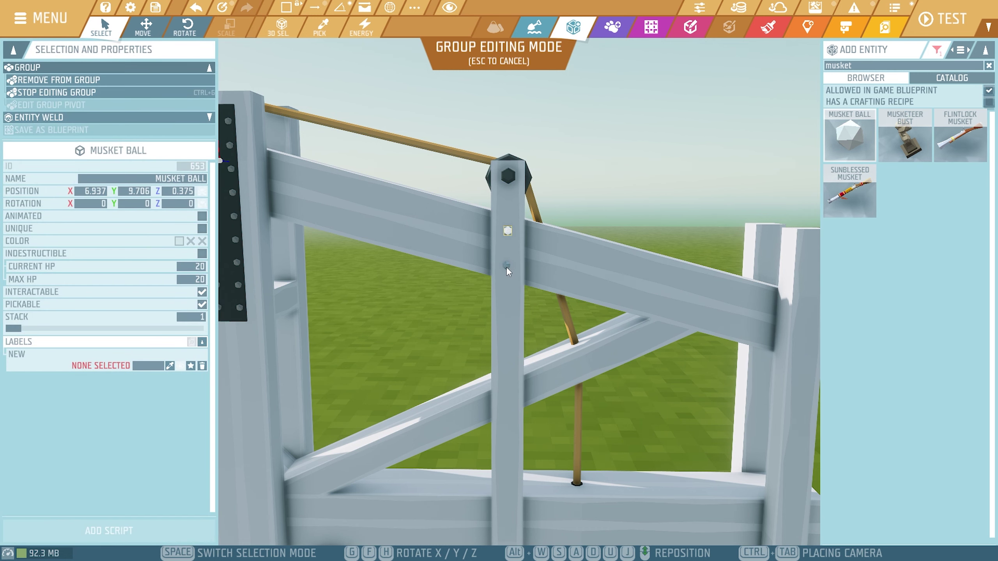
left_click(507, 267)
- Place two musket balls on the rear post where it crosses the upper beam's end
key("s")
key("d")
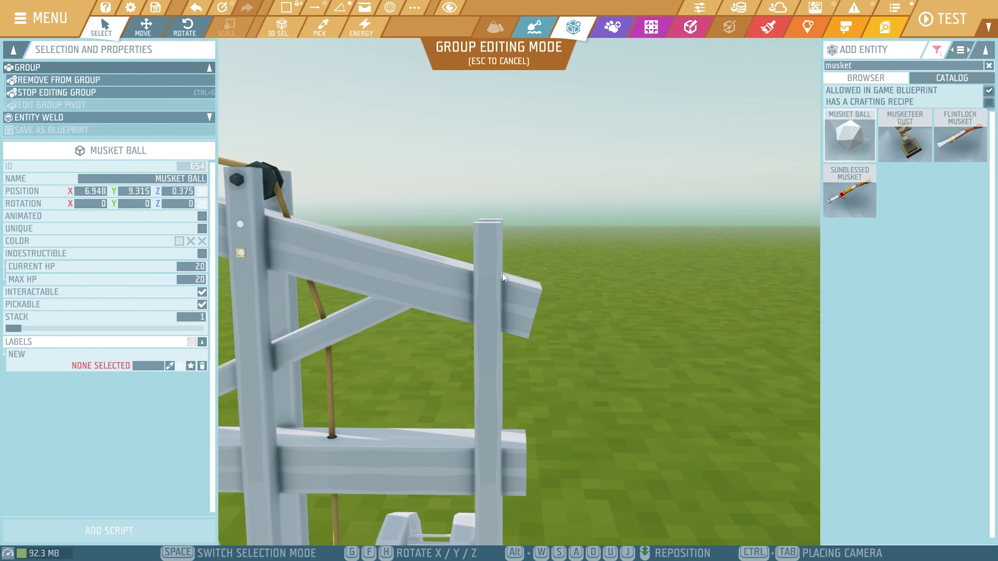
left_click(486, 317)
- Place one musket ball on the pulley post where it crosses the diagonal brace
key("s")
key("a")
right_click_drag(572, 356, 559, 382)
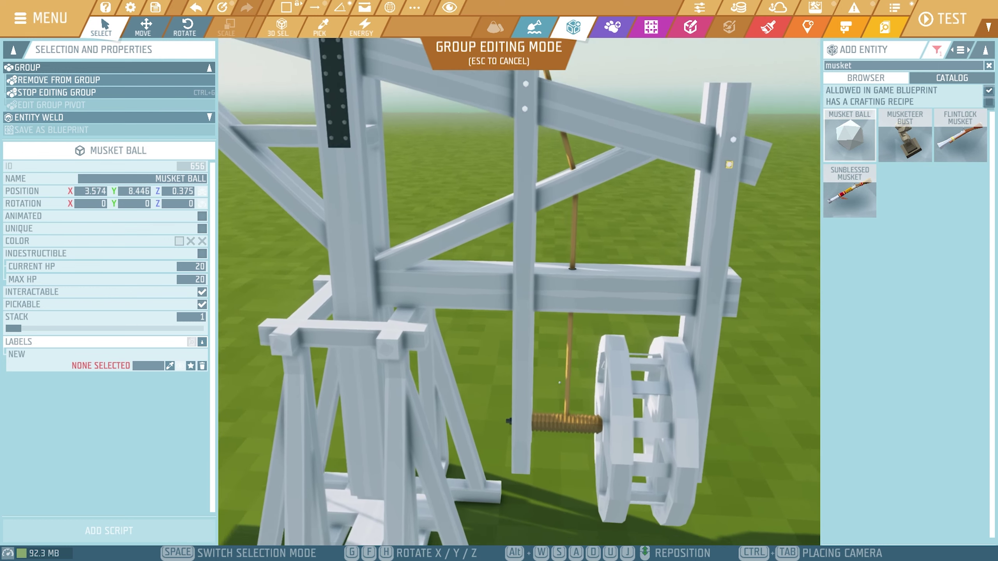
key("w")
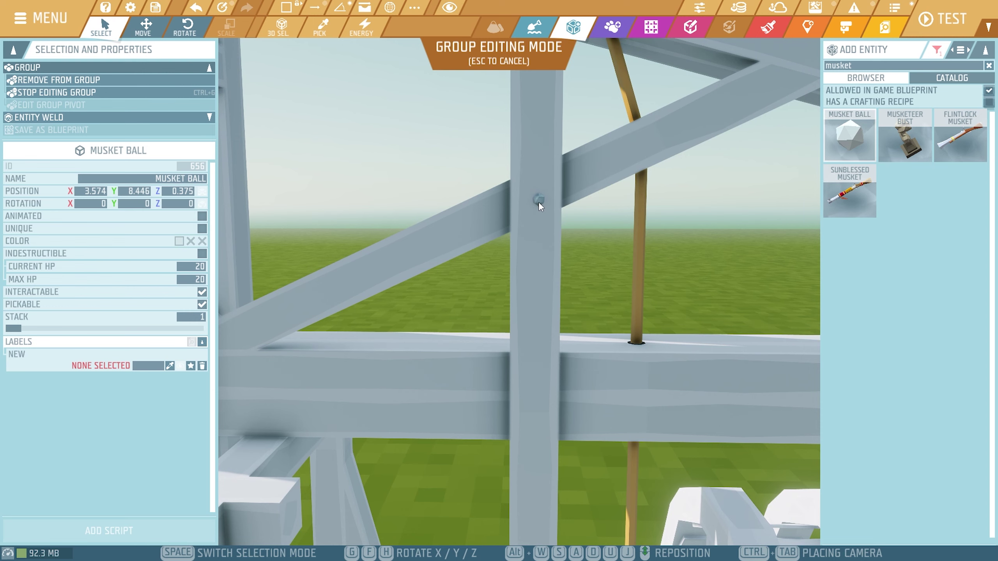
left_click(537, 195)
- Place two musket balls, one above the other, on the pulley post where it crosses the lower horizontal beam
key("s")
key("d")
key("a")
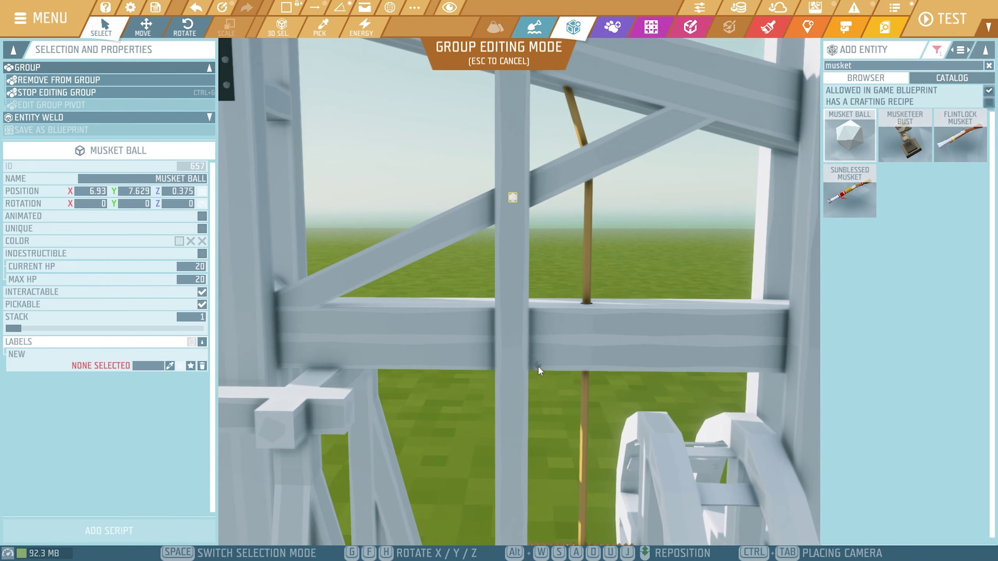
key("w")
right_click_drag(538, 366, 535, 395)
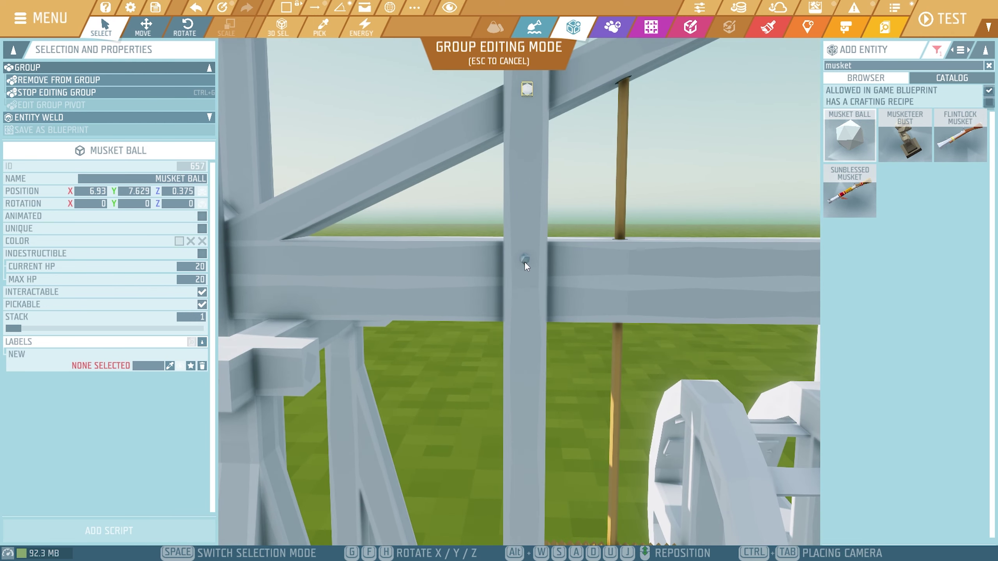
left_click(523, 262)
left_click(523, 306)
key("s")
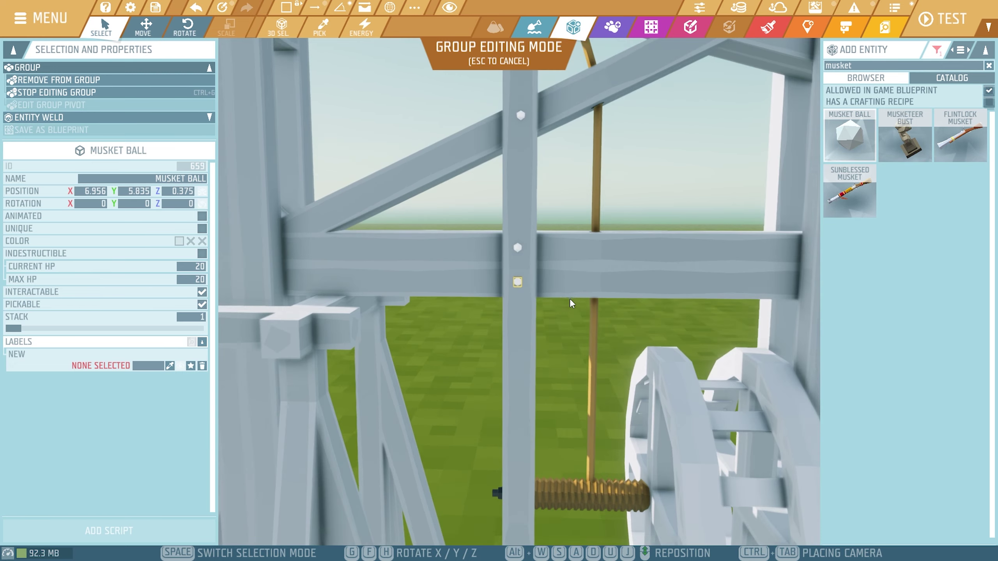
- Place a musket ball on the lower end of the diagonal brace at the crane's base and leave group editing
right_click_drag(569, 298, 550, 349)
key("w")
key("a")
key("s")
right_click_drag(421, 293, 612, 299)
key("w")
key("s")
left_click(599, 306)
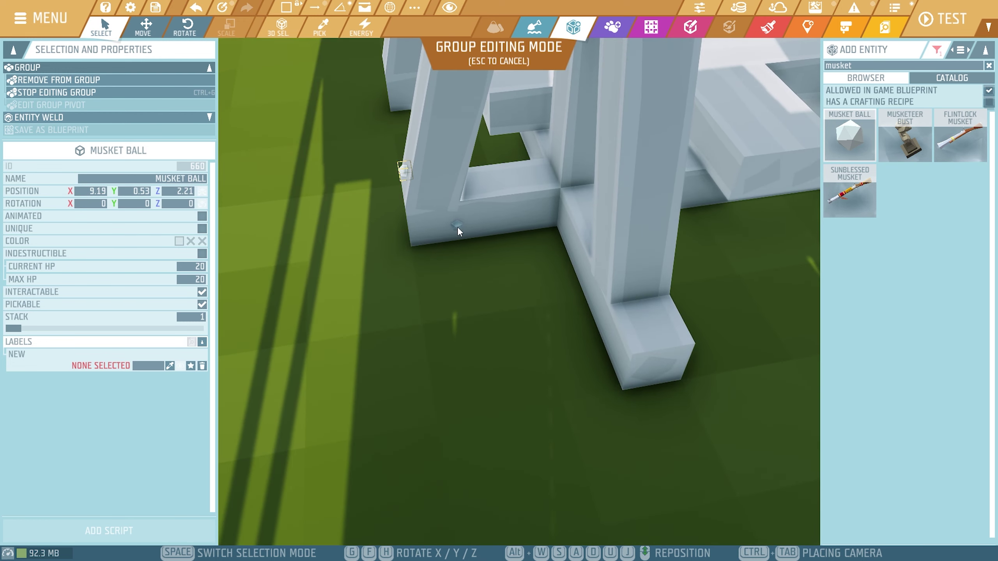
key("s")
right_click_drag(666, 290, 738, 237)
key("w")
key("Escape")
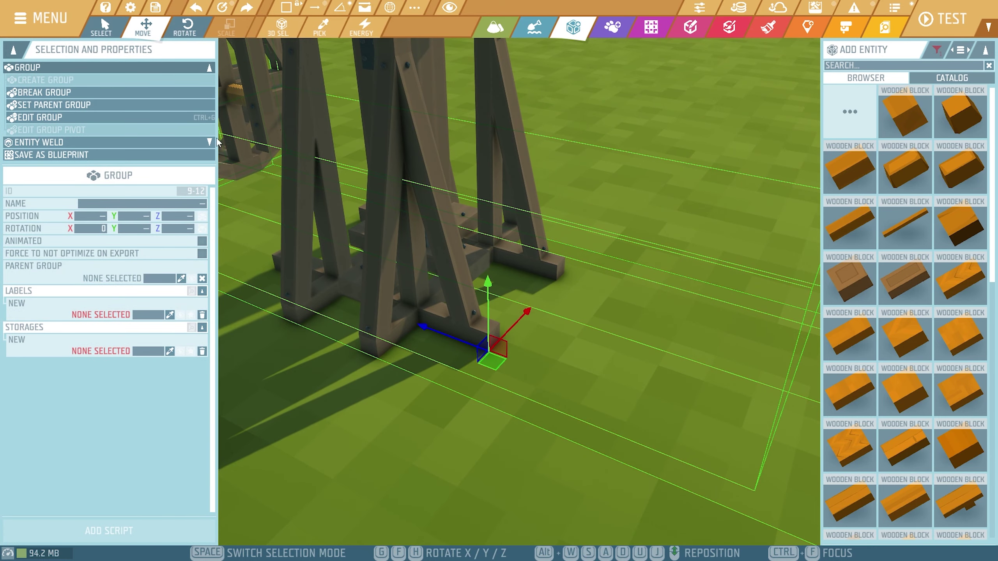
- Break the crane's groups and make the wooden block at the end of the base's foot beam the pivot object
left_click(57, 96)
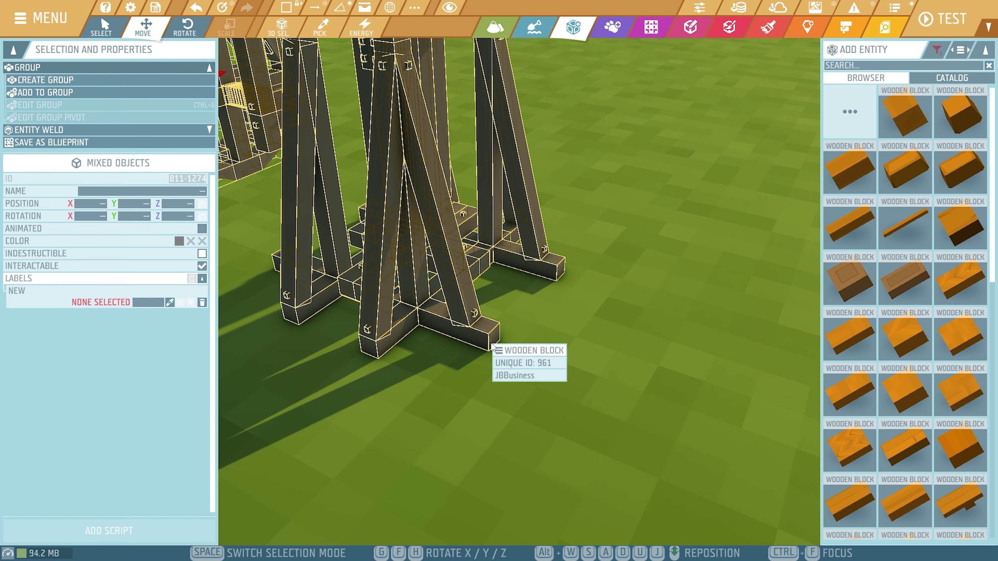
left_click(493, 347)
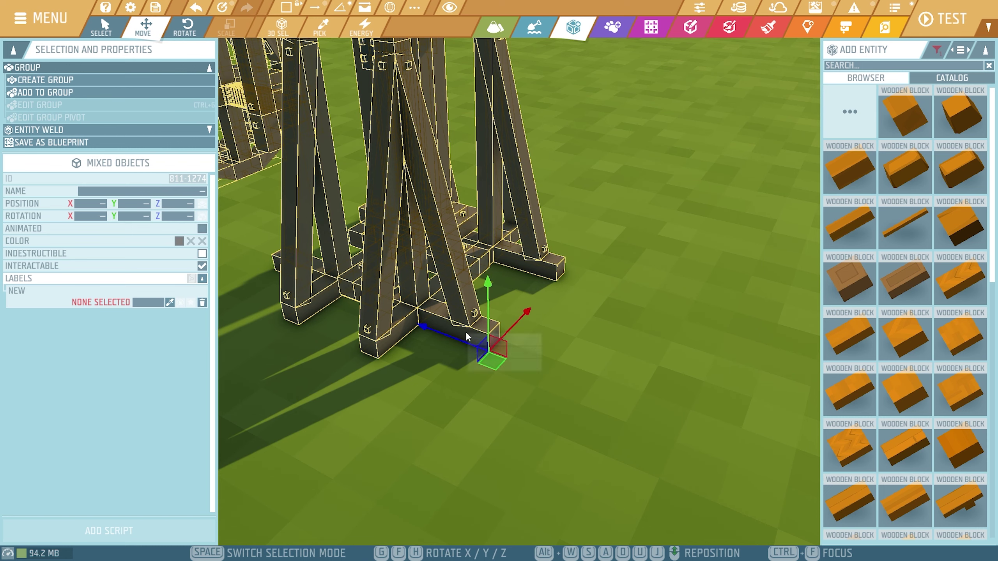
right_click_drag(513, 333, 464, 356)
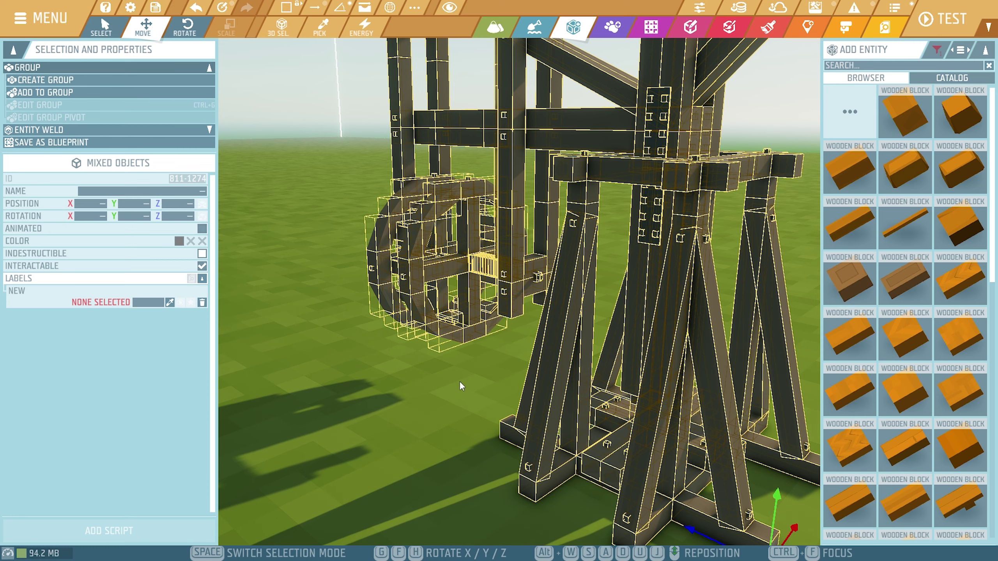
right_click_drag(460, 385, 456, 434)
scroll(458, 421, "down", 3)
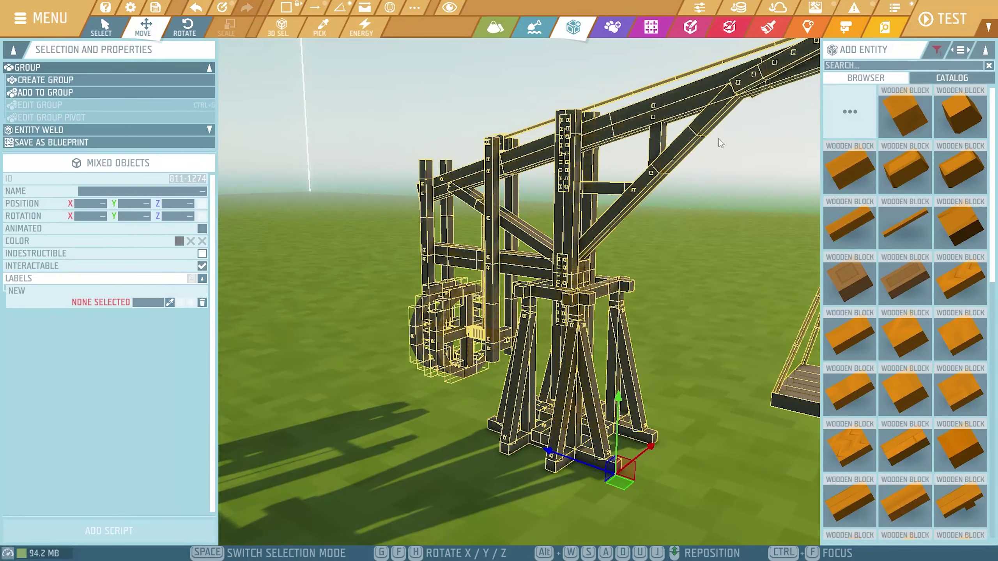
- Run the custom tool SET SELECTED ENTITY AS NONPICKABLE on all selected crane parts
left_click(816, 8)
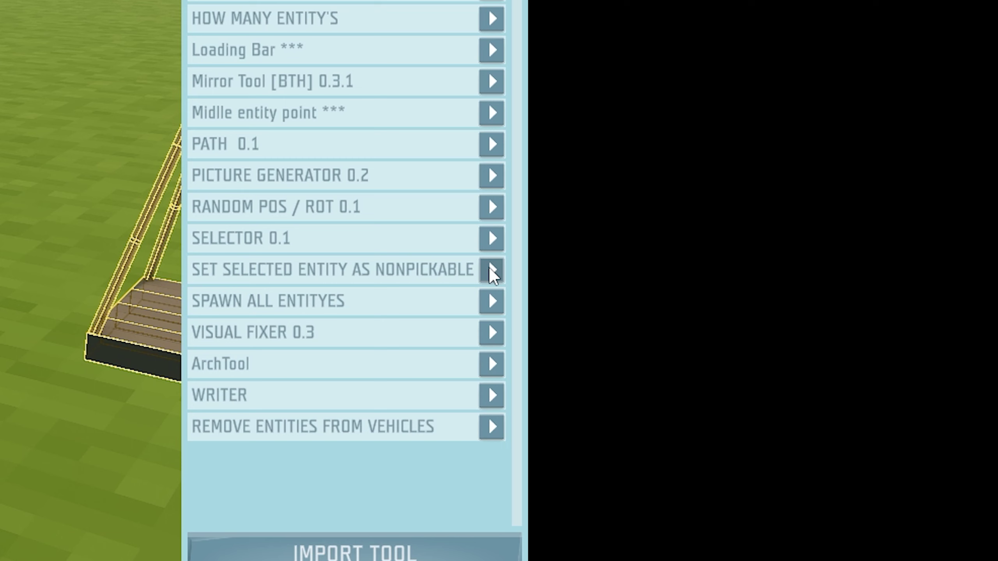
left_click(491, 271)
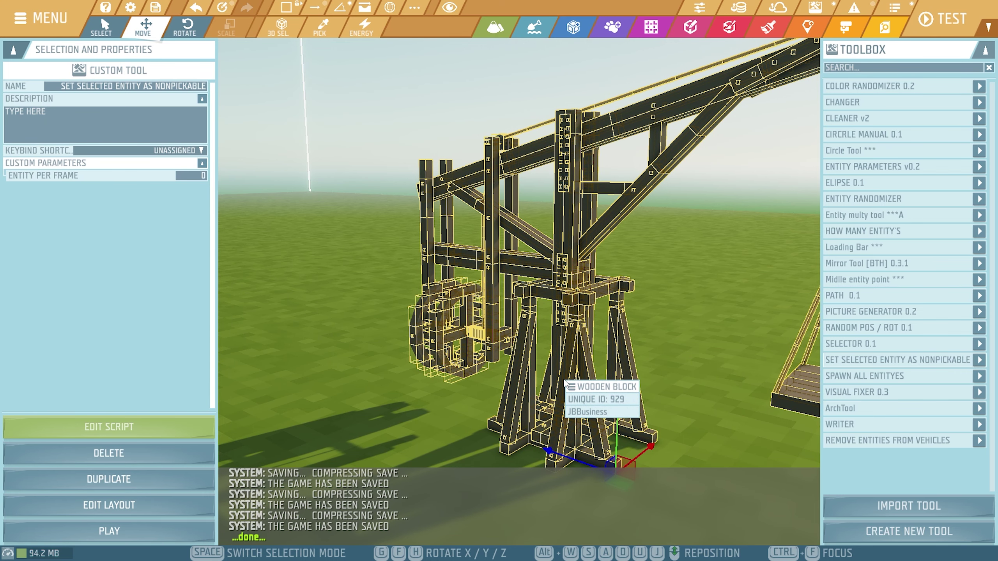
key("s")
right_click_drag(657, 267, 711, 291)
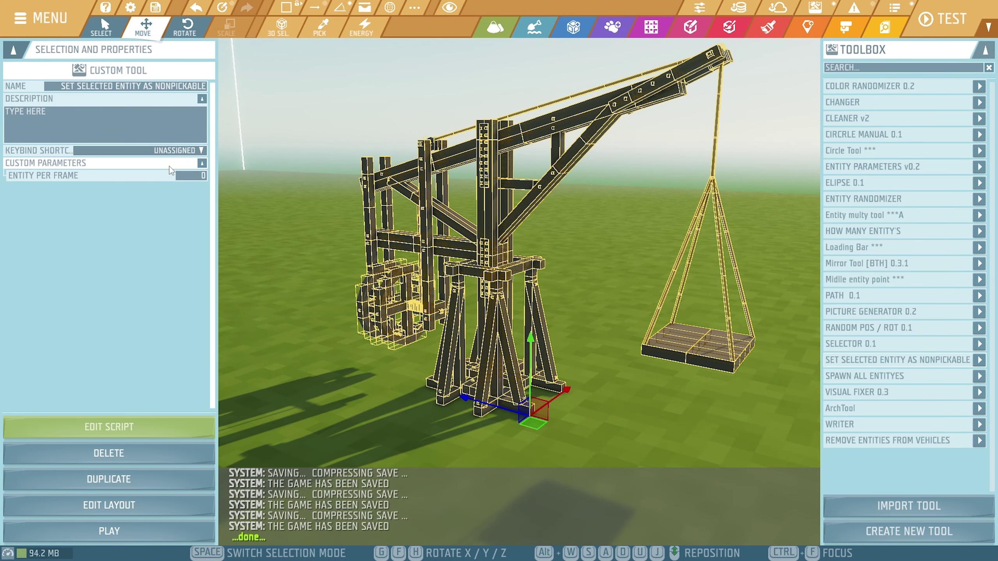
- Start saving the selected crane as a game blueprint and continue to the blueprint details
left_click(51, 30)
left_click(51, 30)
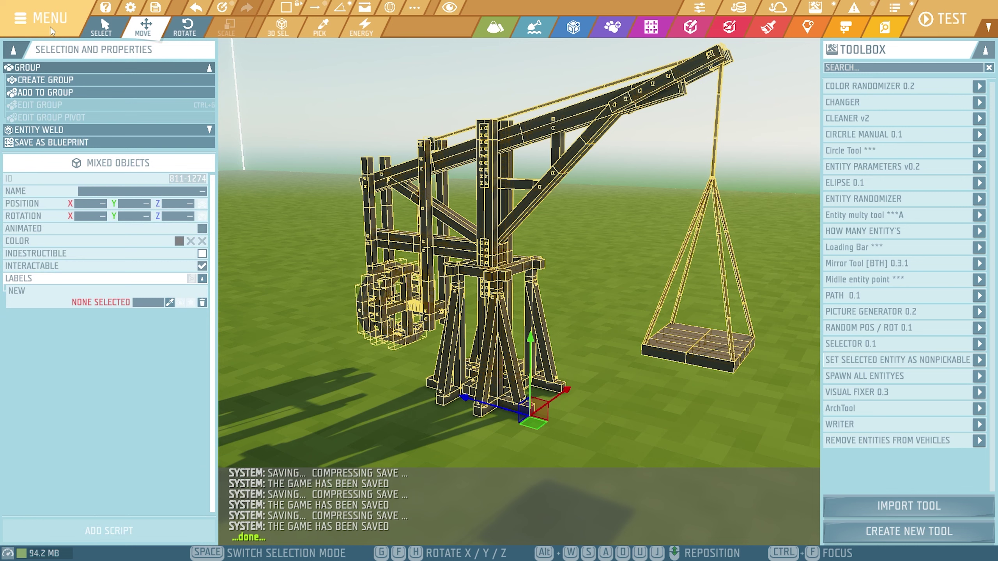
left_click(37, 144)
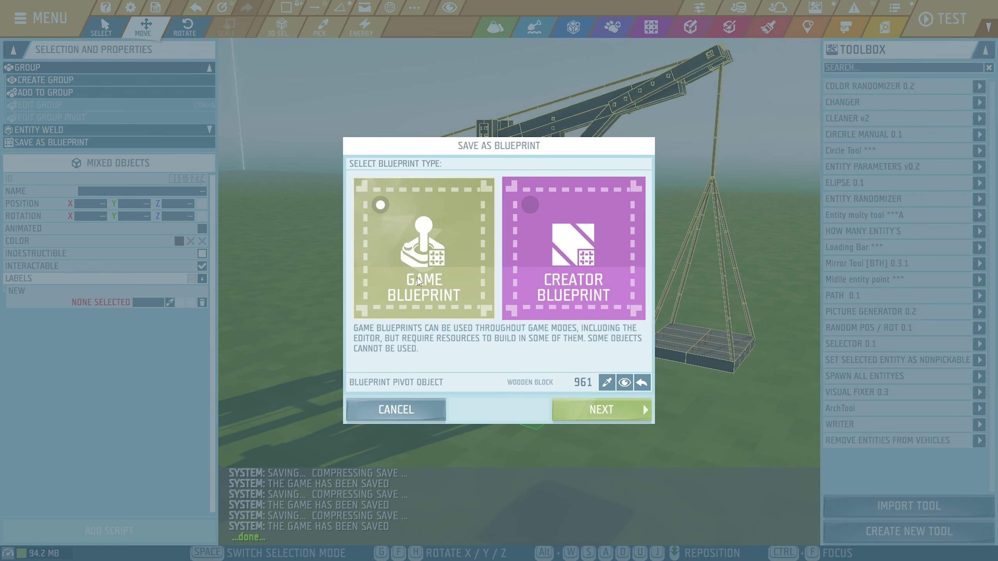
left_click(587, 410)
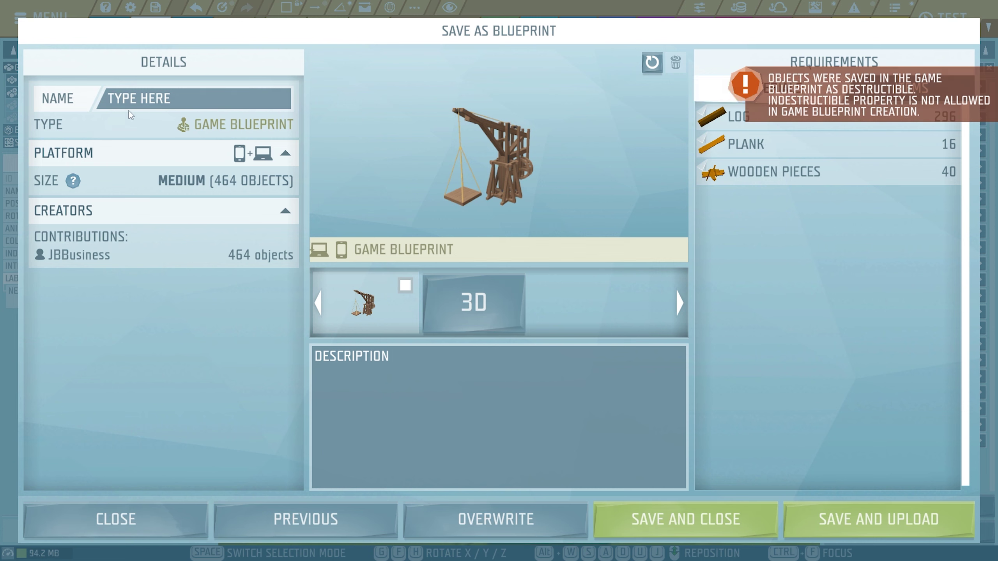
- Enter efefefeffaf as the blueprint name and afewfeaf as its description
left_click(150, 107)
type("efefefeffaf")
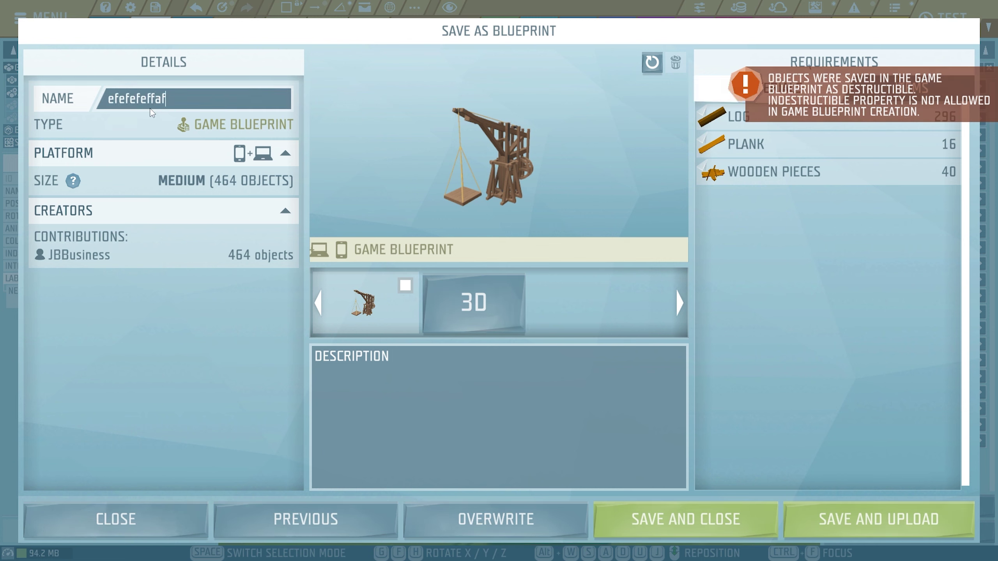
left_click(375, 385)
type("afewfeaf")
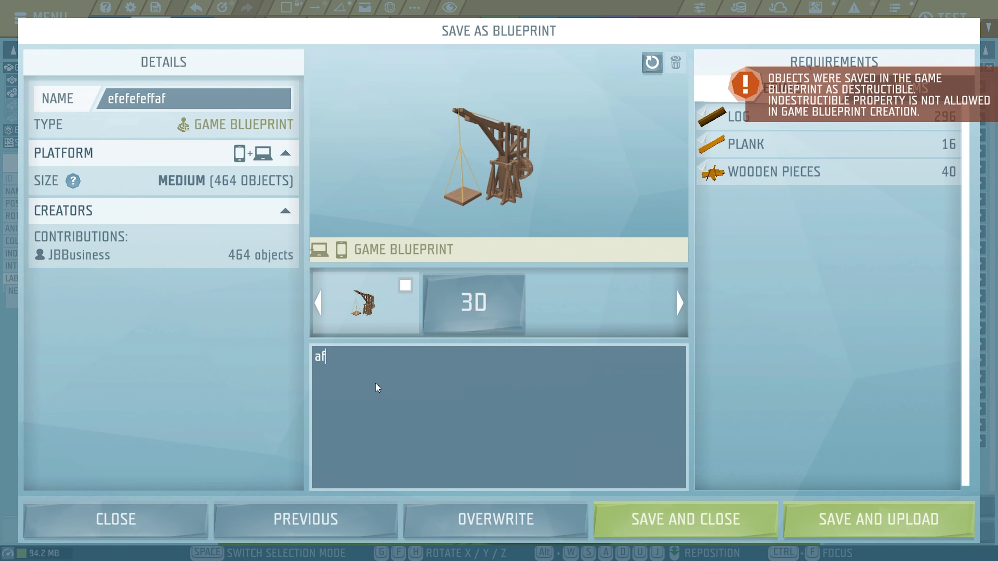
- Retake the blueprint's preview picture with the free camera, showing the crane up close from the side, and save it to the reel
left_click(649, 64)
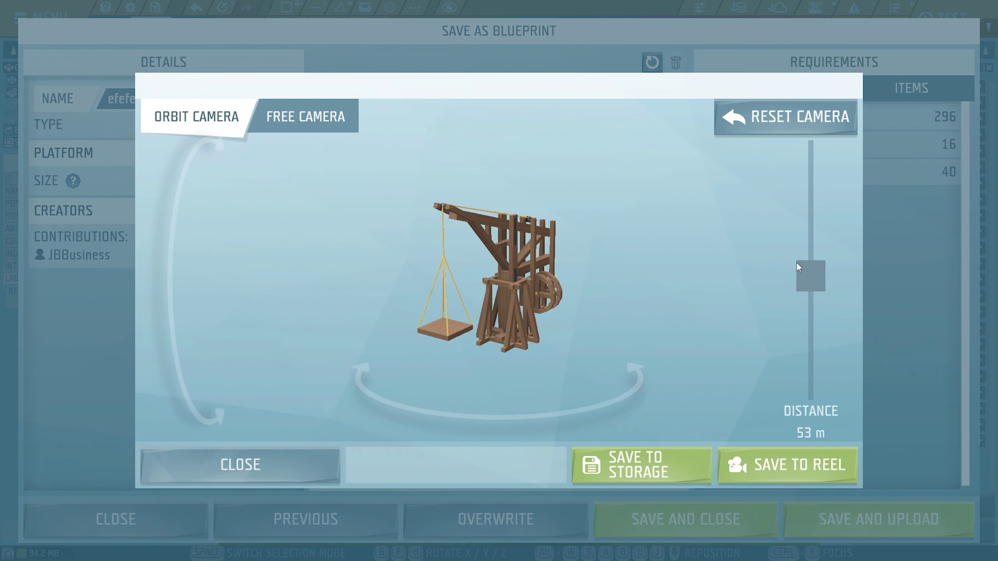
left_click_drag(798, 268, 799, 383)
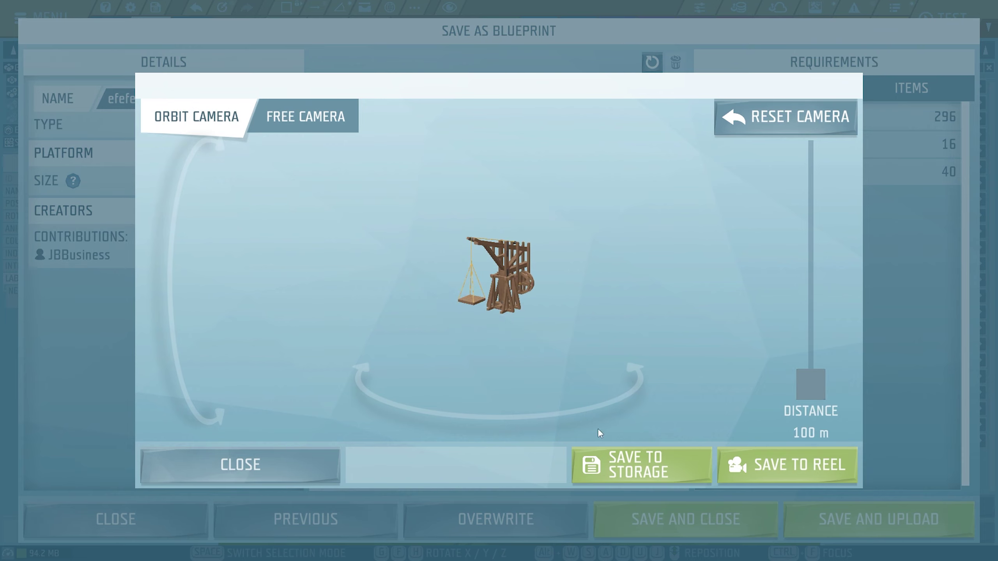
left_click_drag(813, 394, 841, 221)
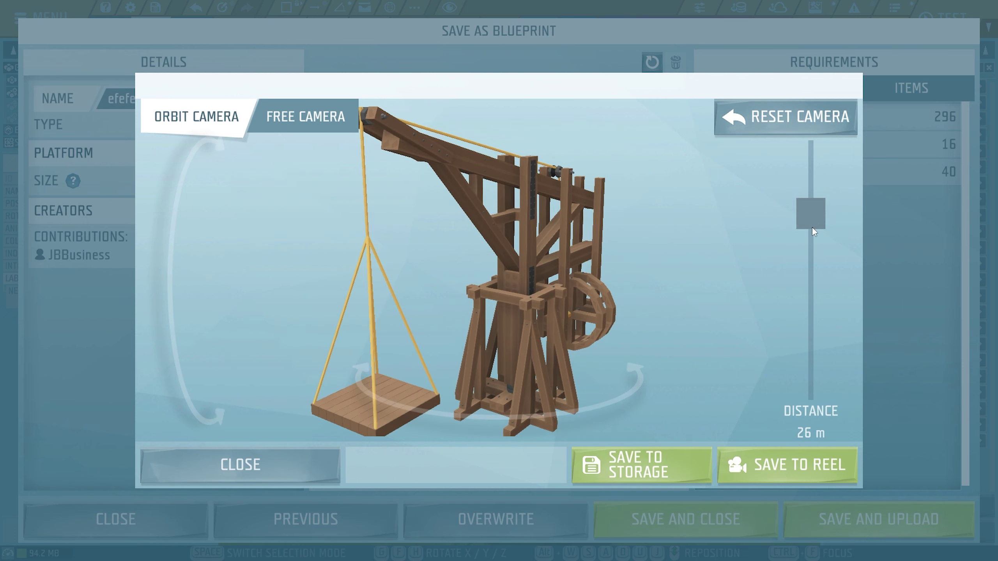
left_click(309, 125)
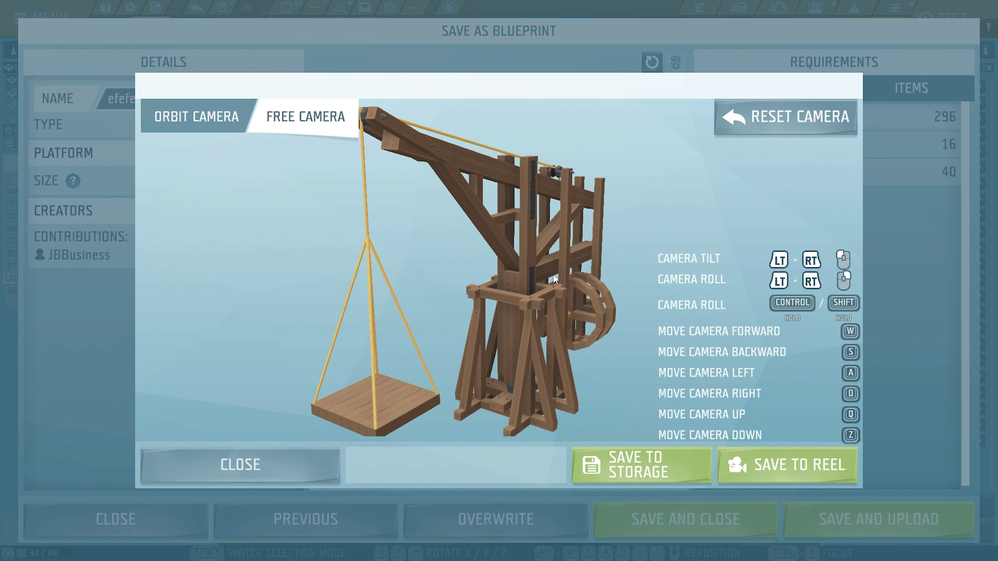
right_click_drag(547, 273, 385, 278)
key("w")
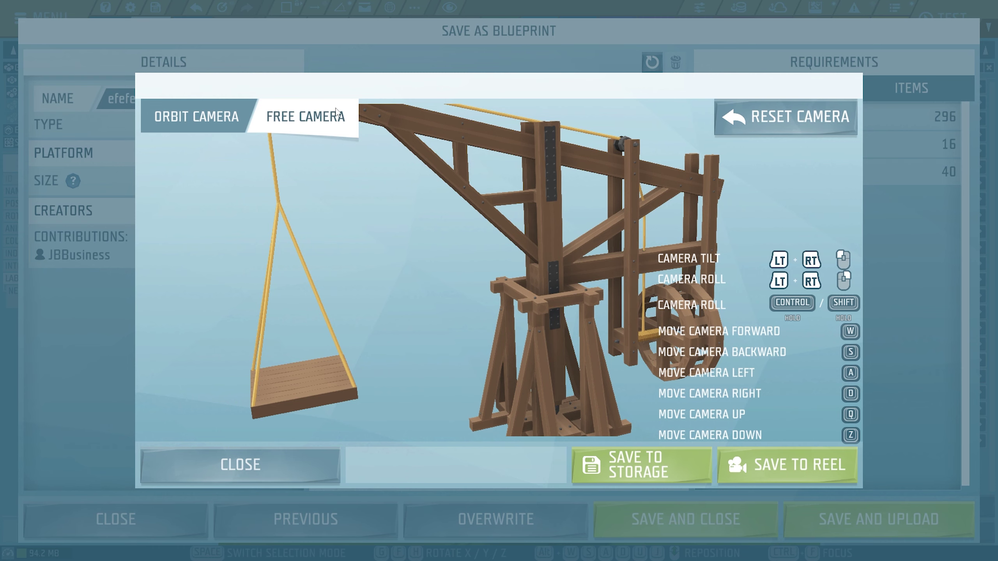
left_click(795, 463)
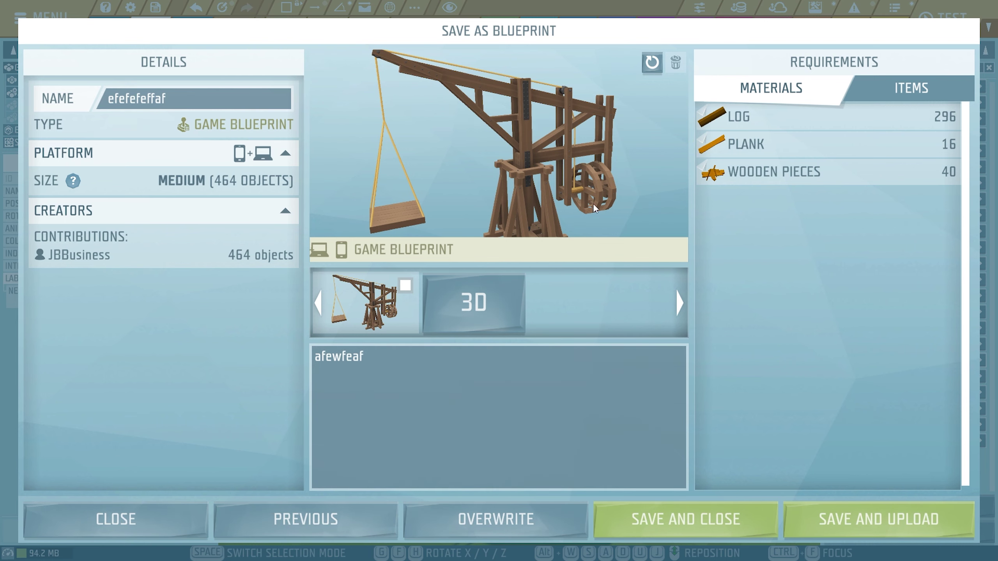
- Rename the blueprint as test crane and save it for workshop upload, opening its tags for editing
type("test crane")
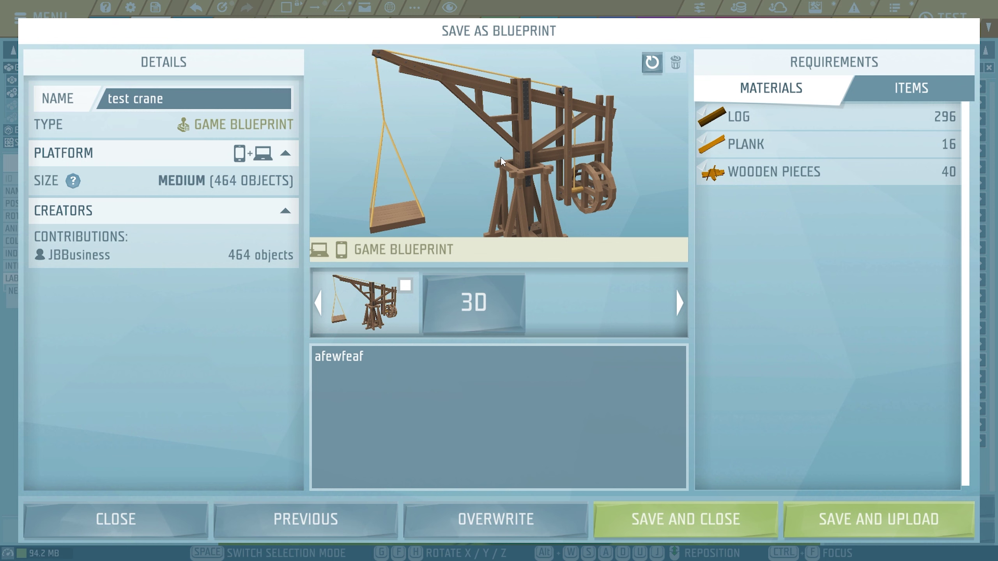
left_click(931, 535)
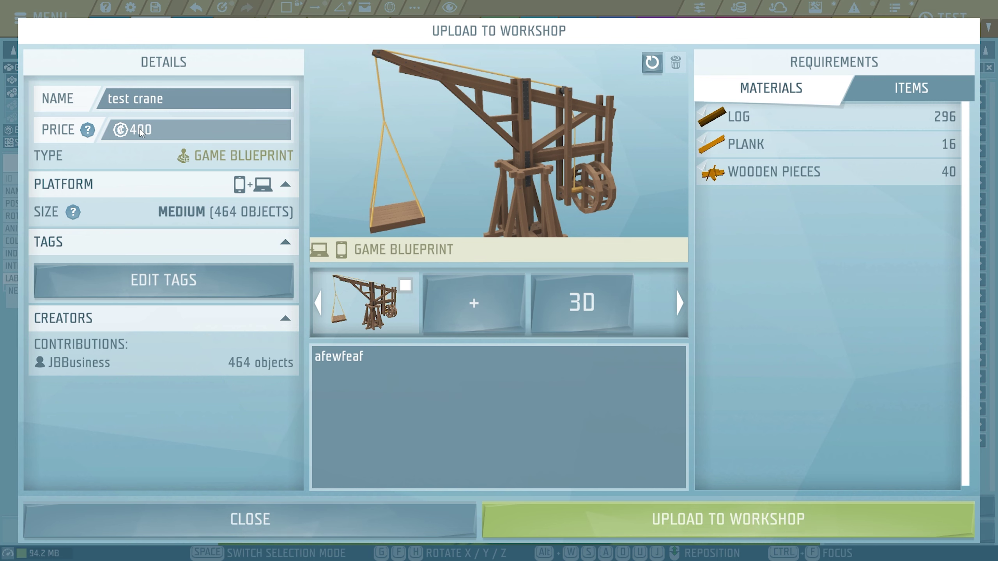
left_click(164, 272)
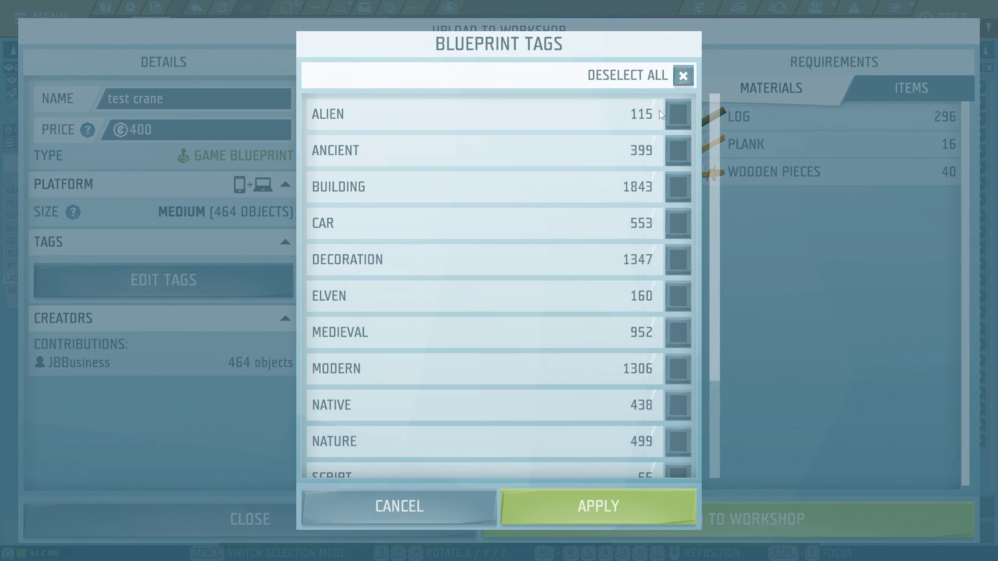